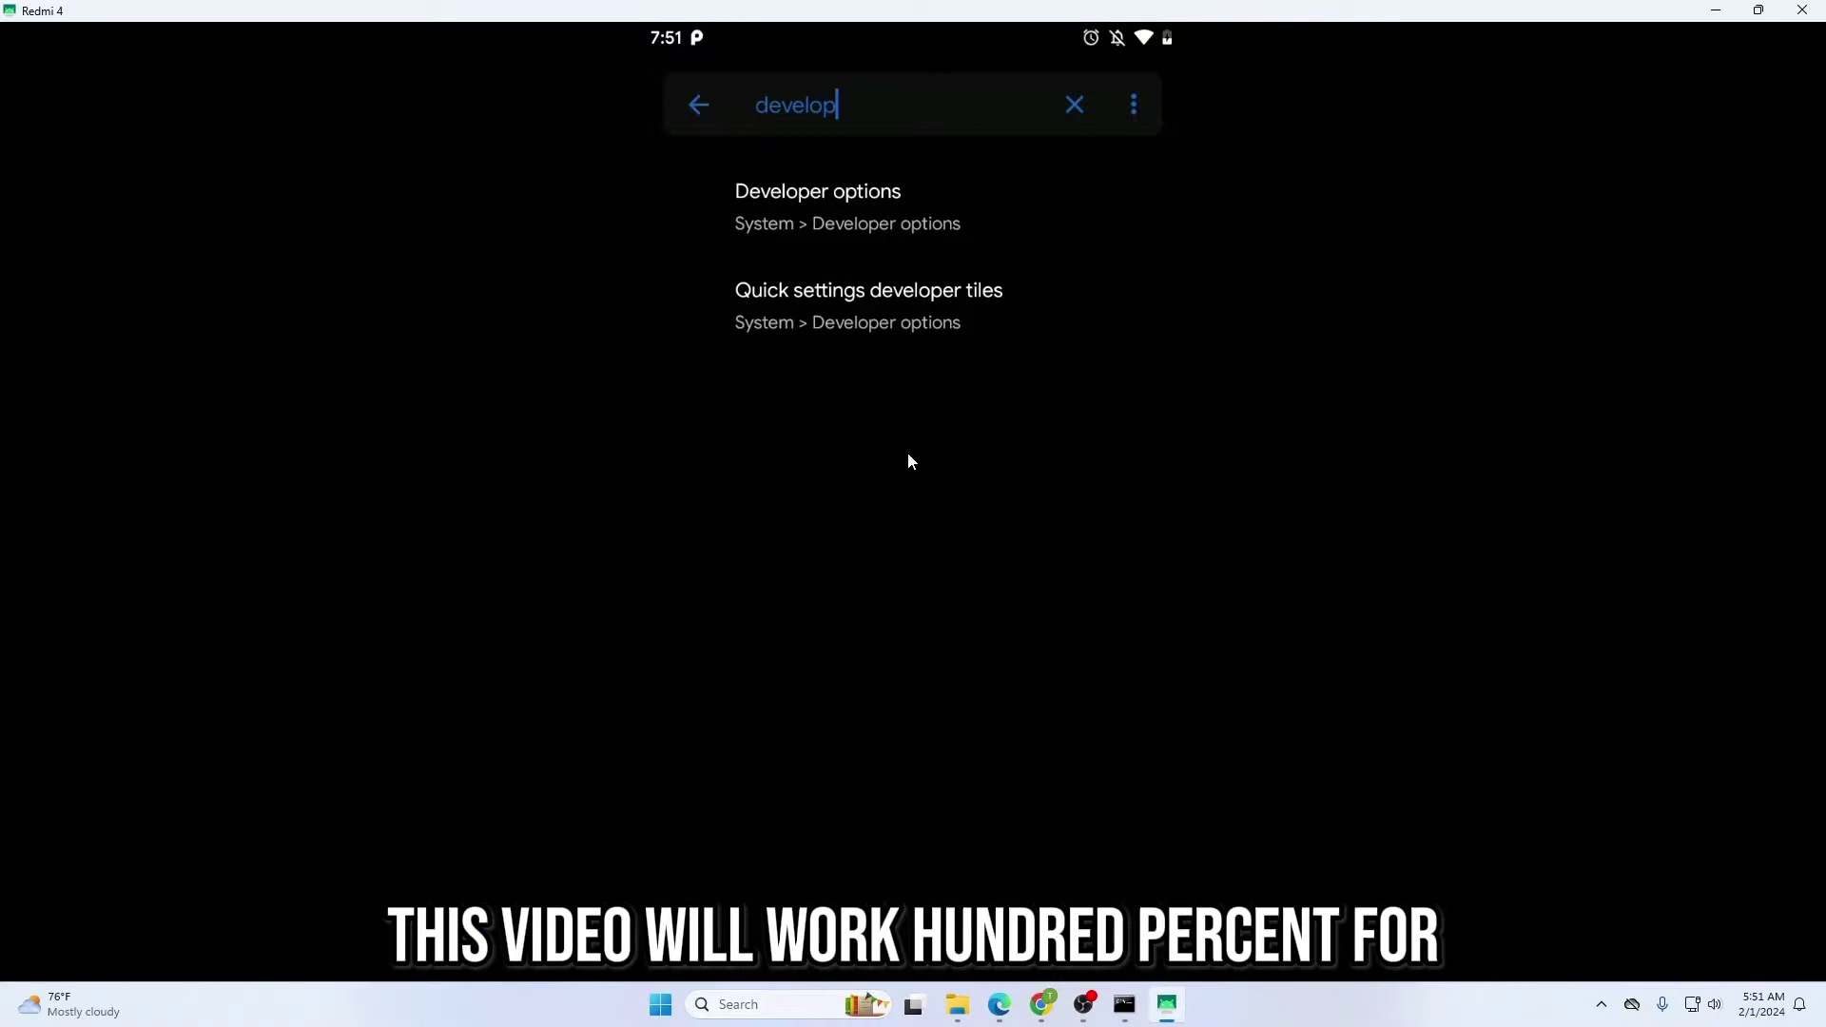
- Leave the settings search on the mirrored phone and look through its home screen and app drawer
right_click(907, 453)
right_click(885, 413)
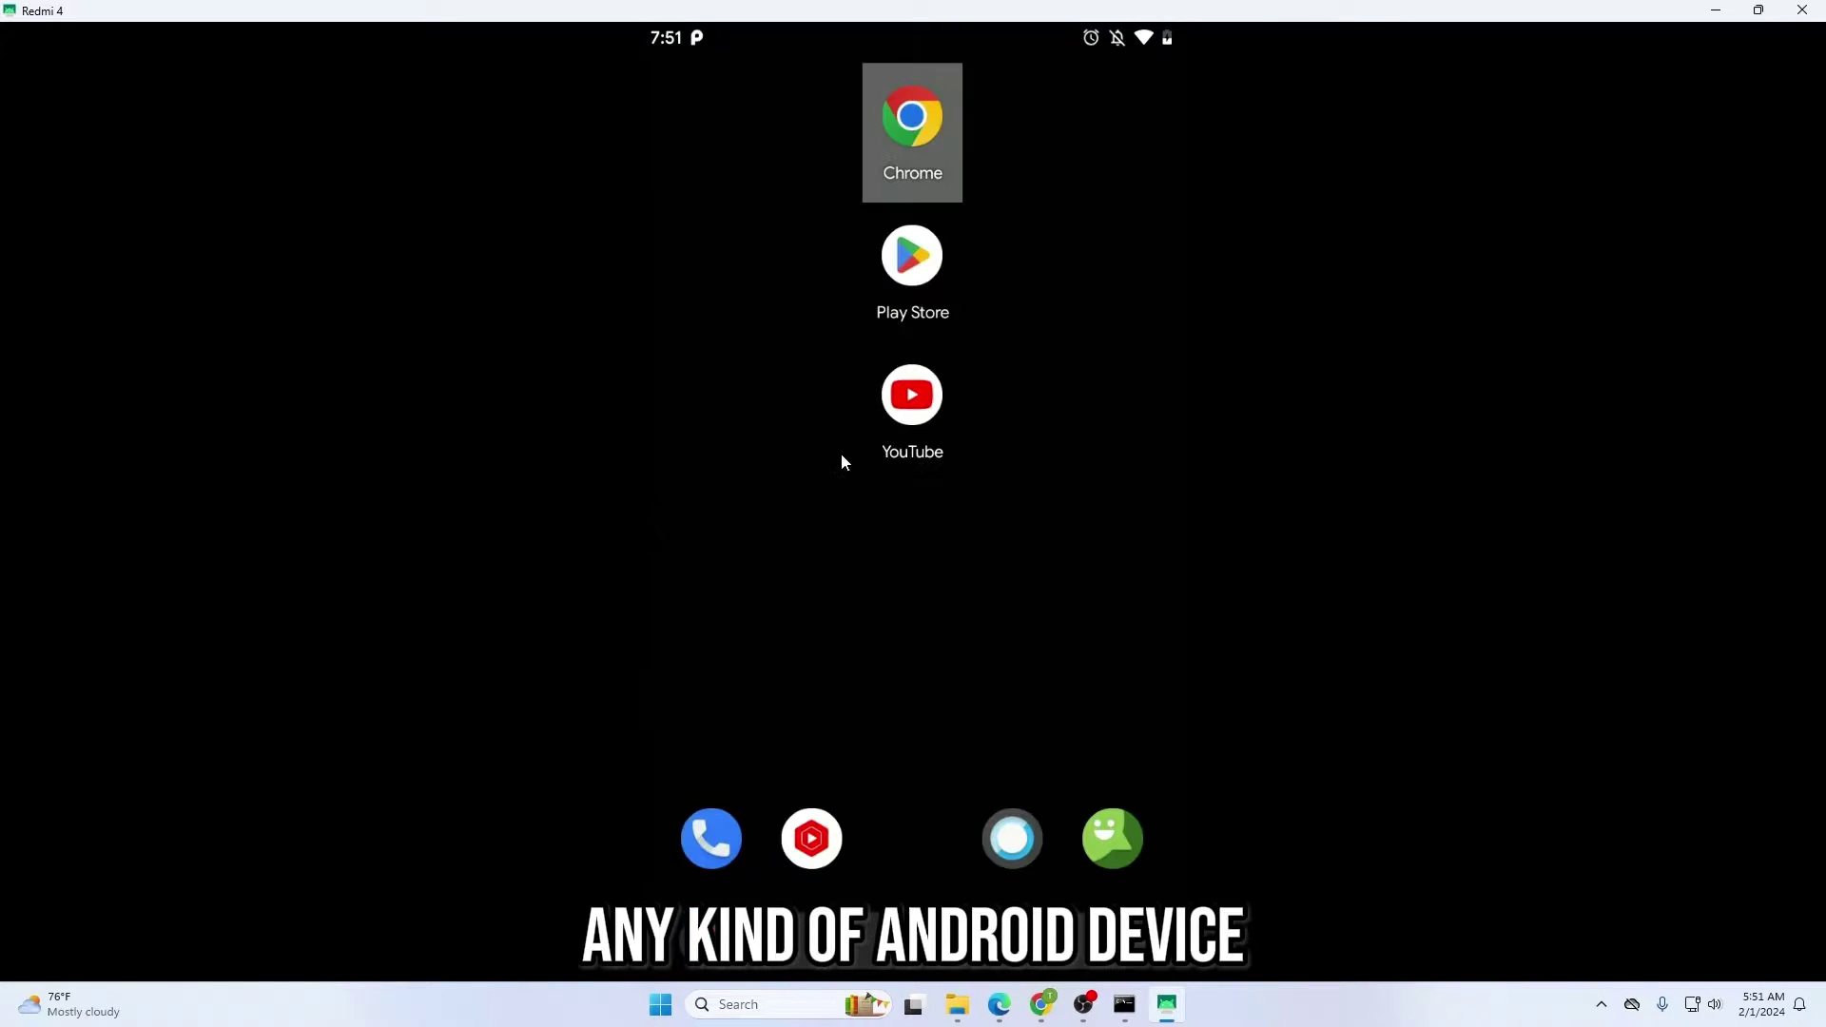
scroll(814, 506, down, 2)
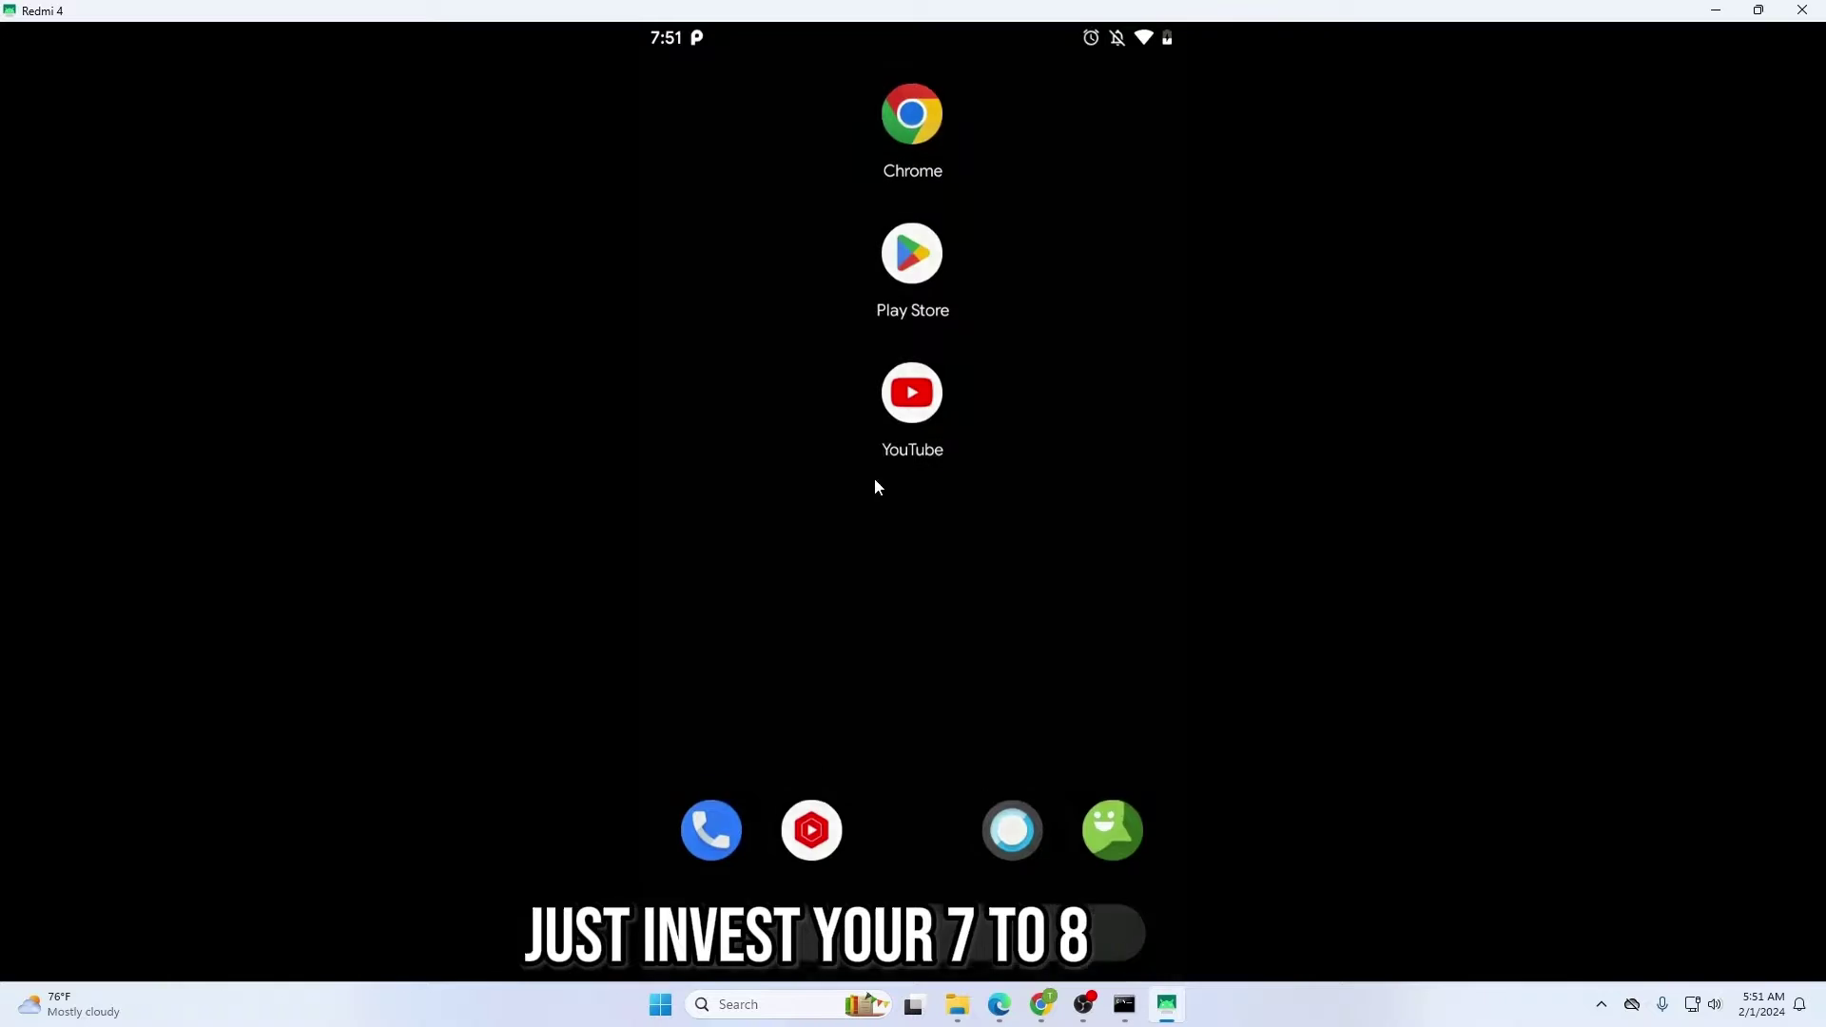
drag(875, 480, 864, 864)
scroll(824, 323, down, 2)
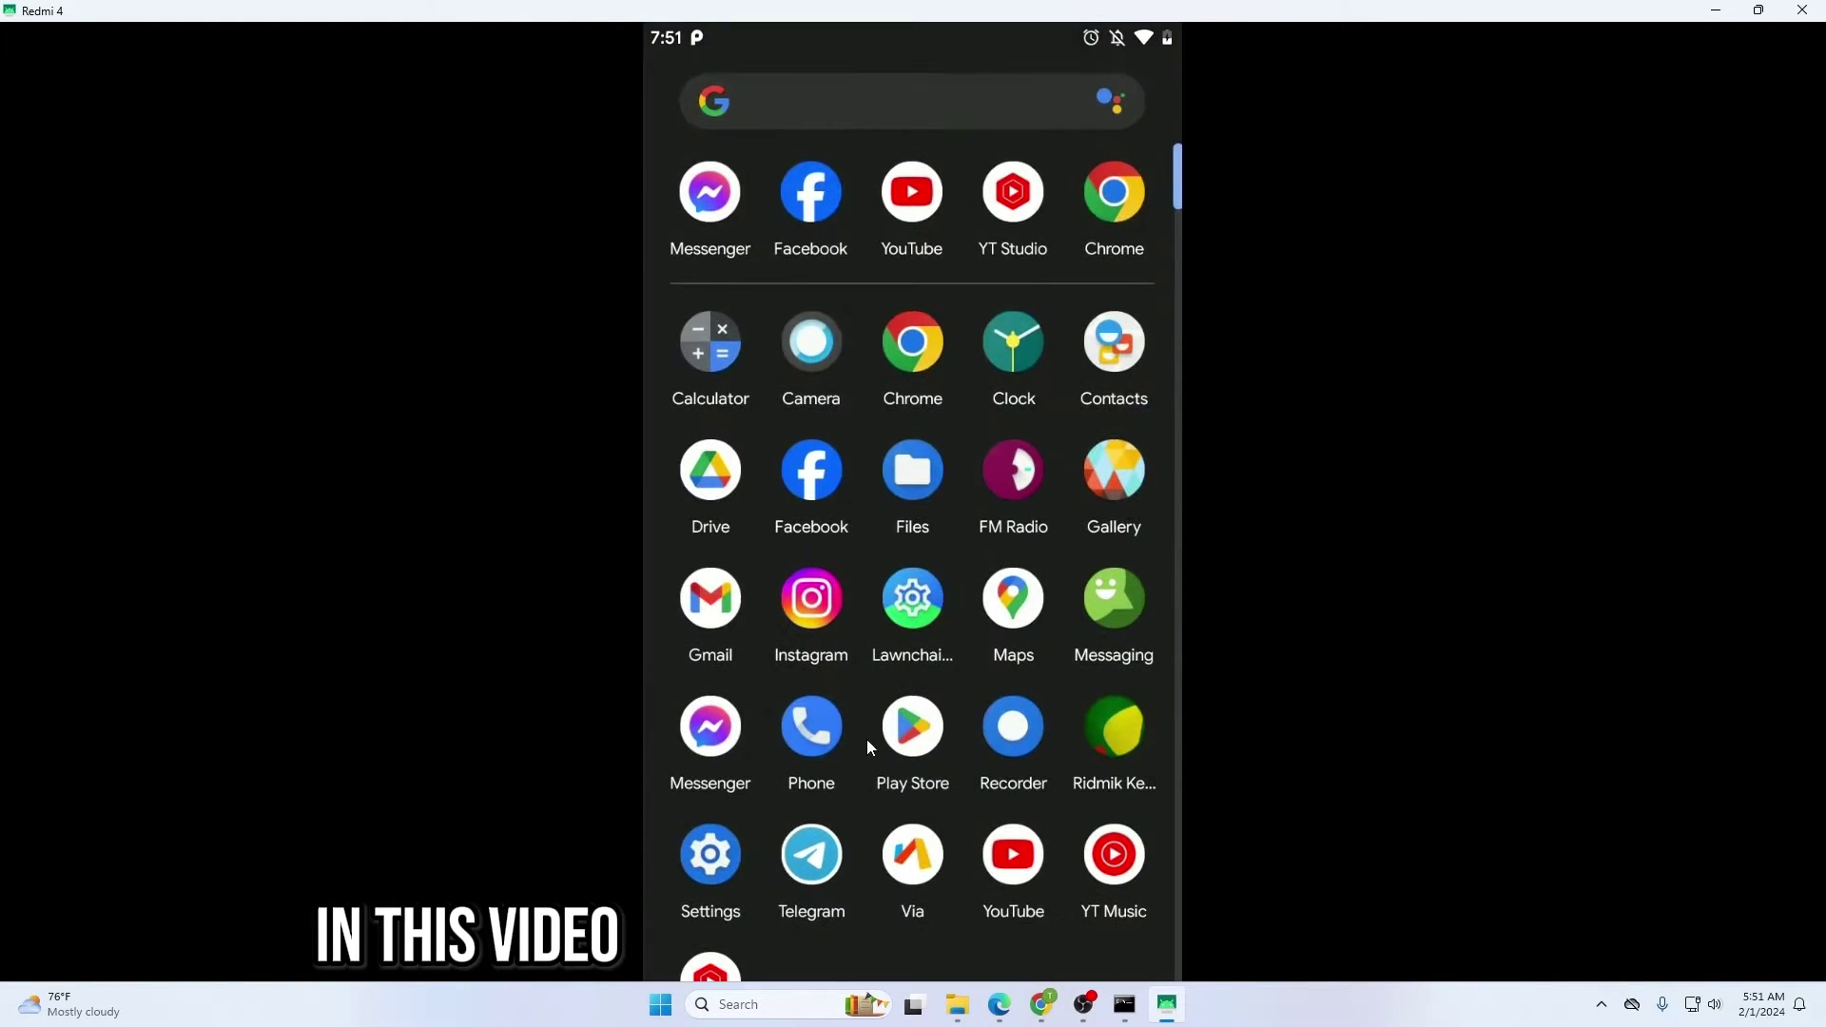
scroll(881, 310, down, 1)
scroll(881, 310, up, 2)
drag(875, 158, 909, 538)
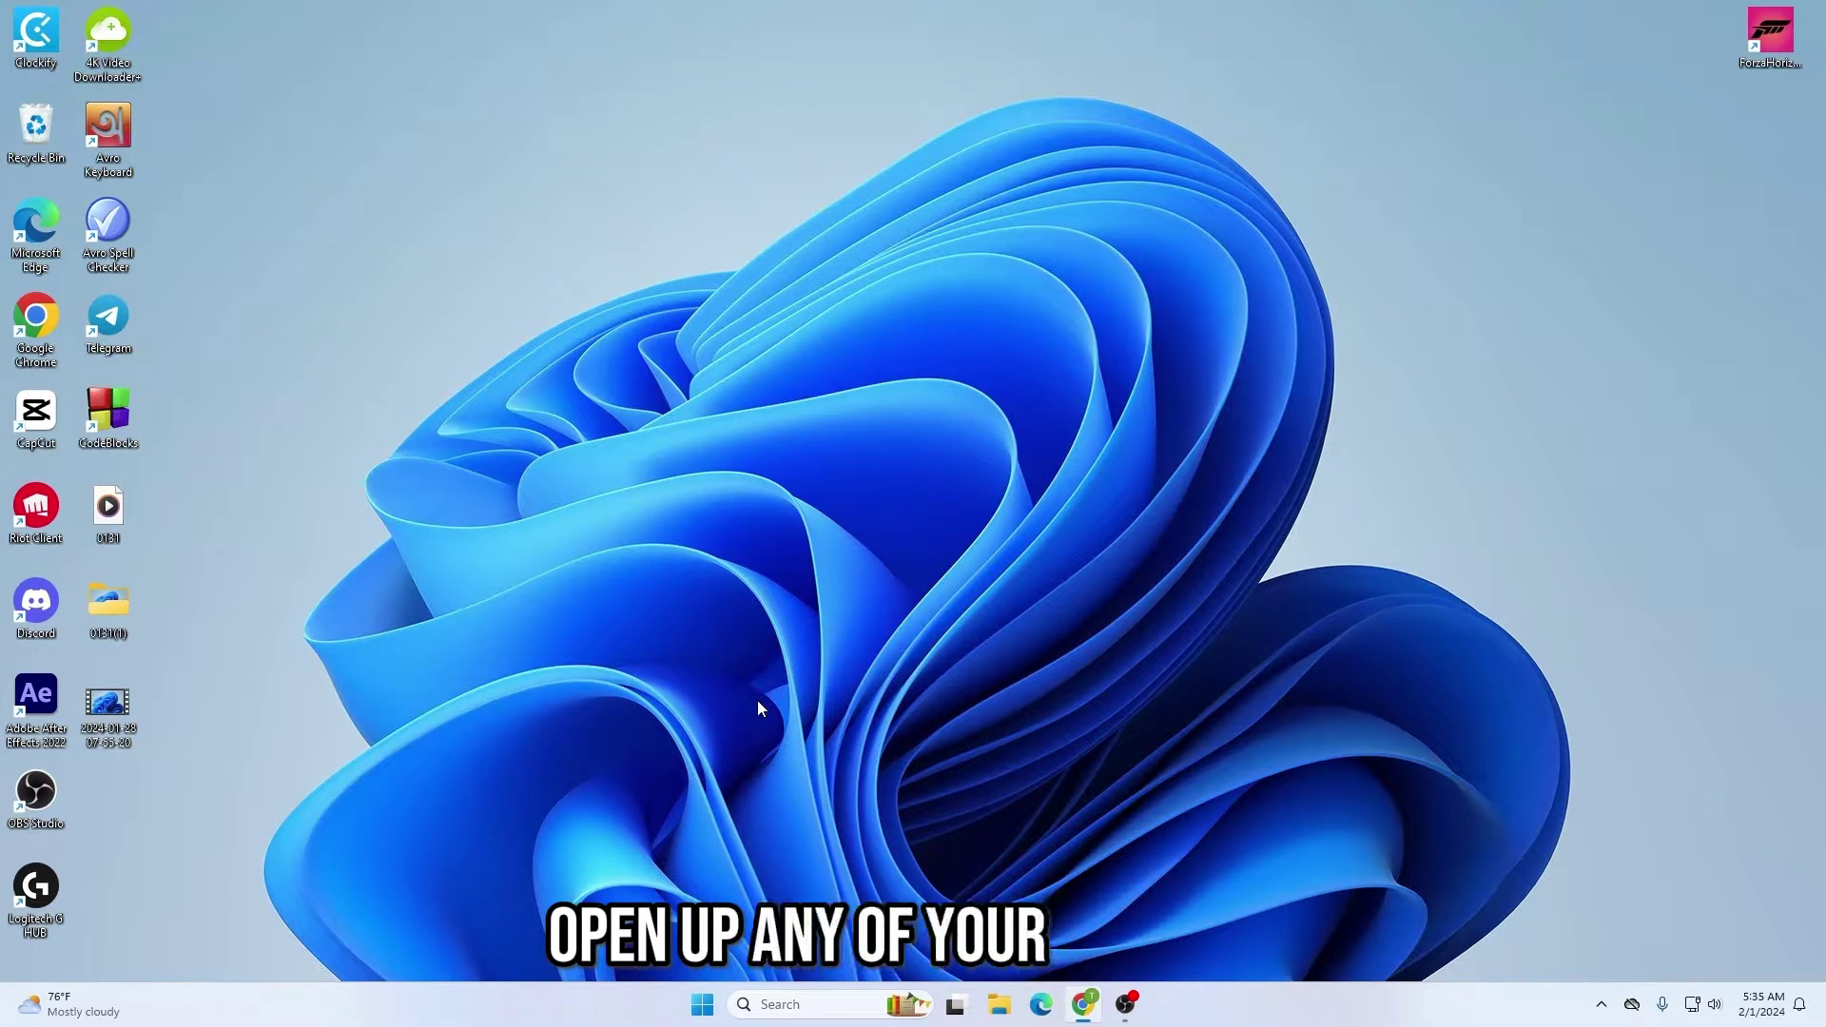
- Switch to Microsoft Edge and search the web for scrcpy
click(1041, 1004)
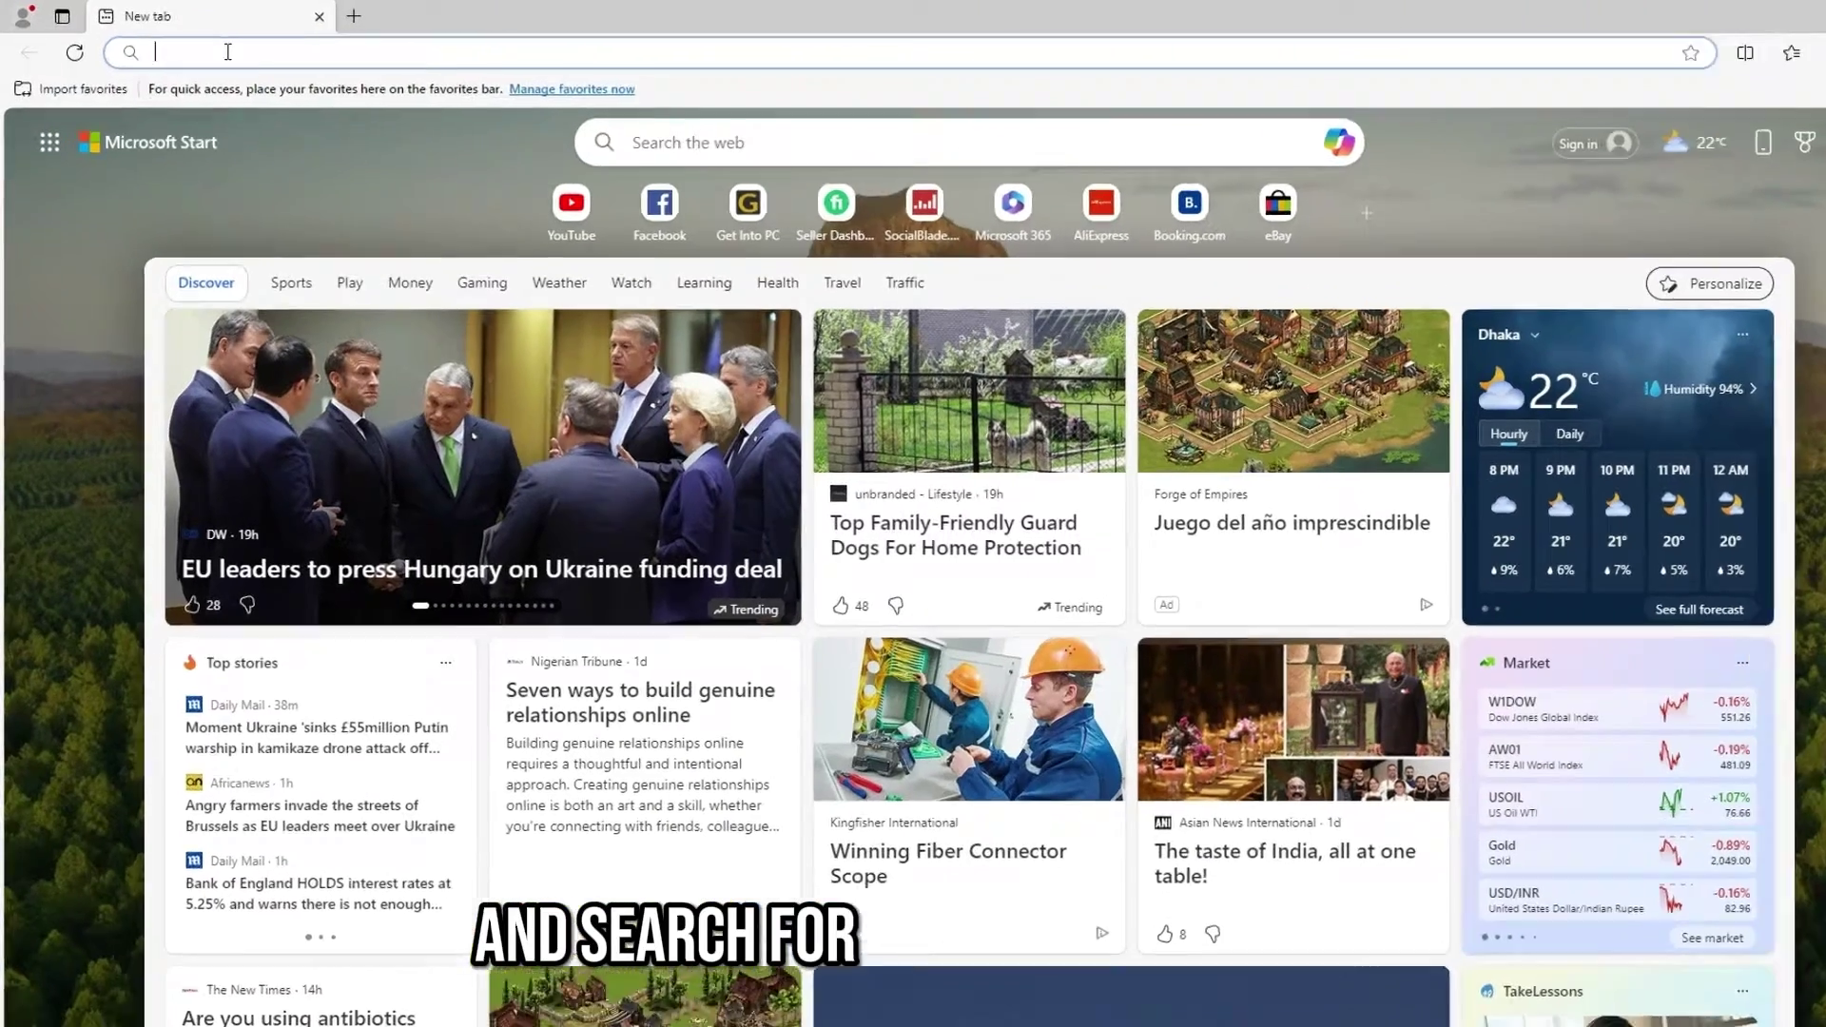
text(sx)
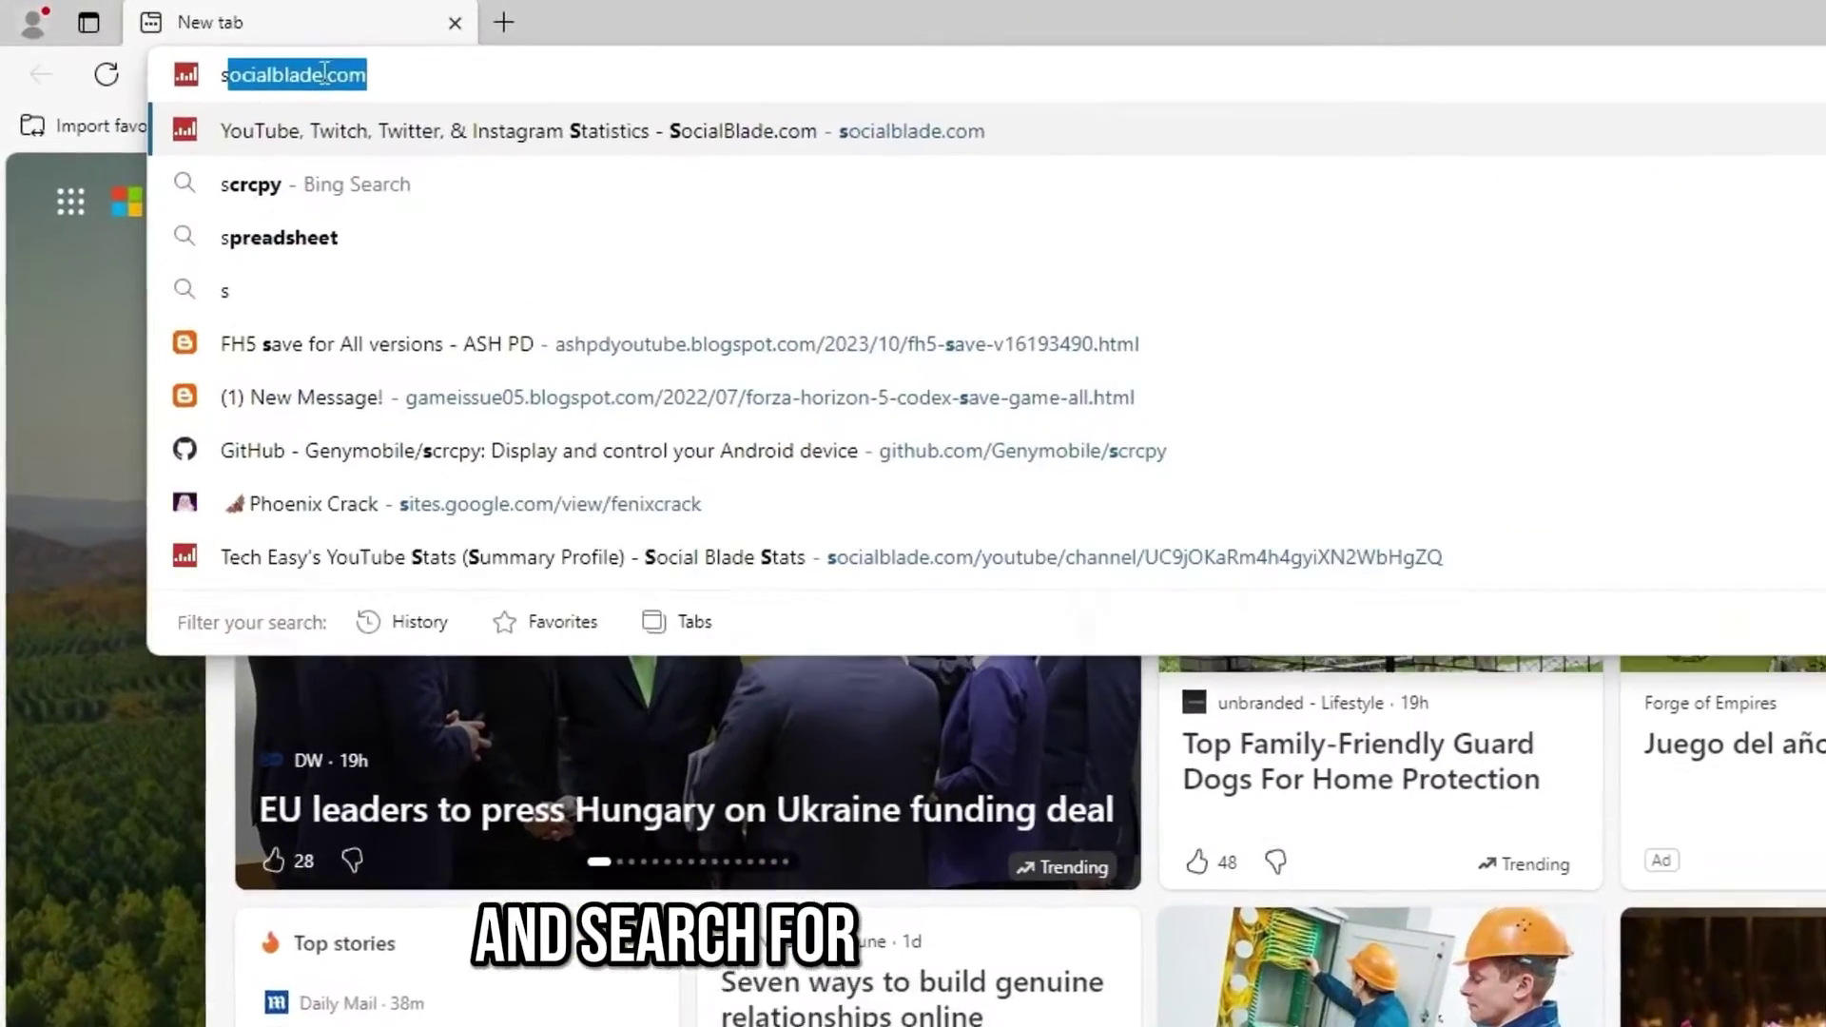
key(BackSpace)
text(crc)
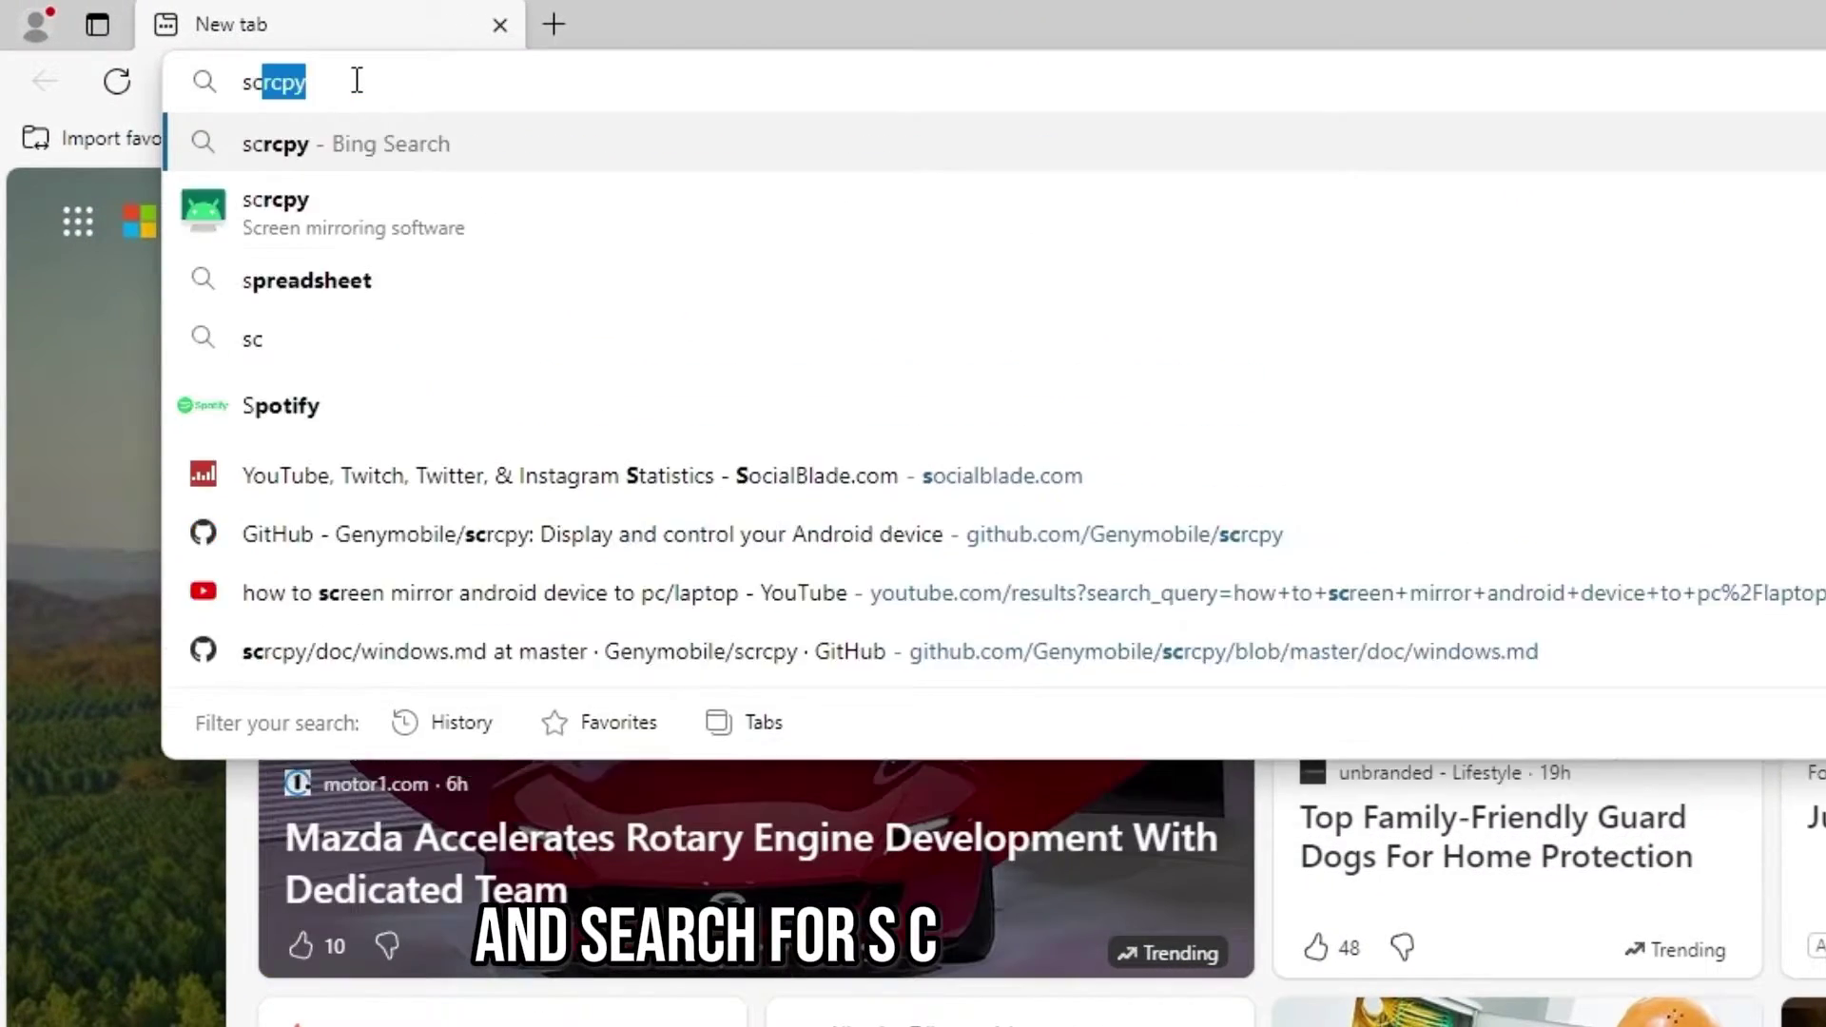
text(py)
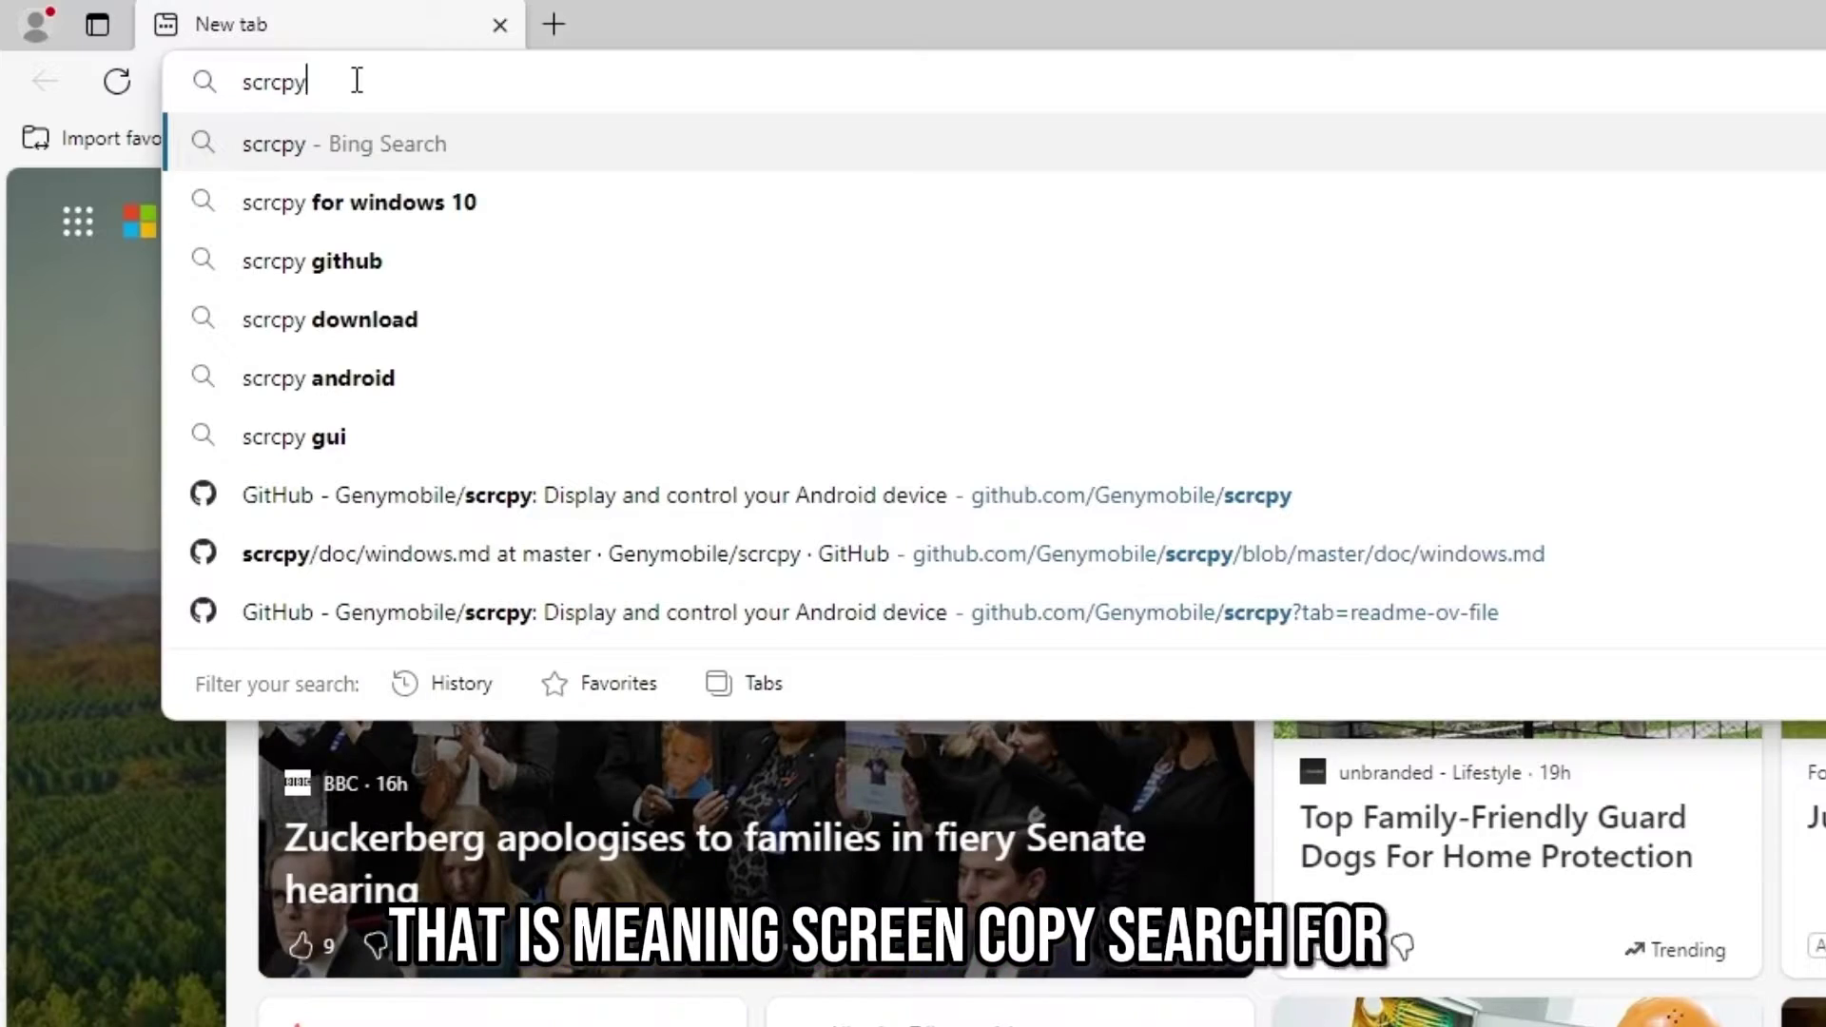
key(Return)
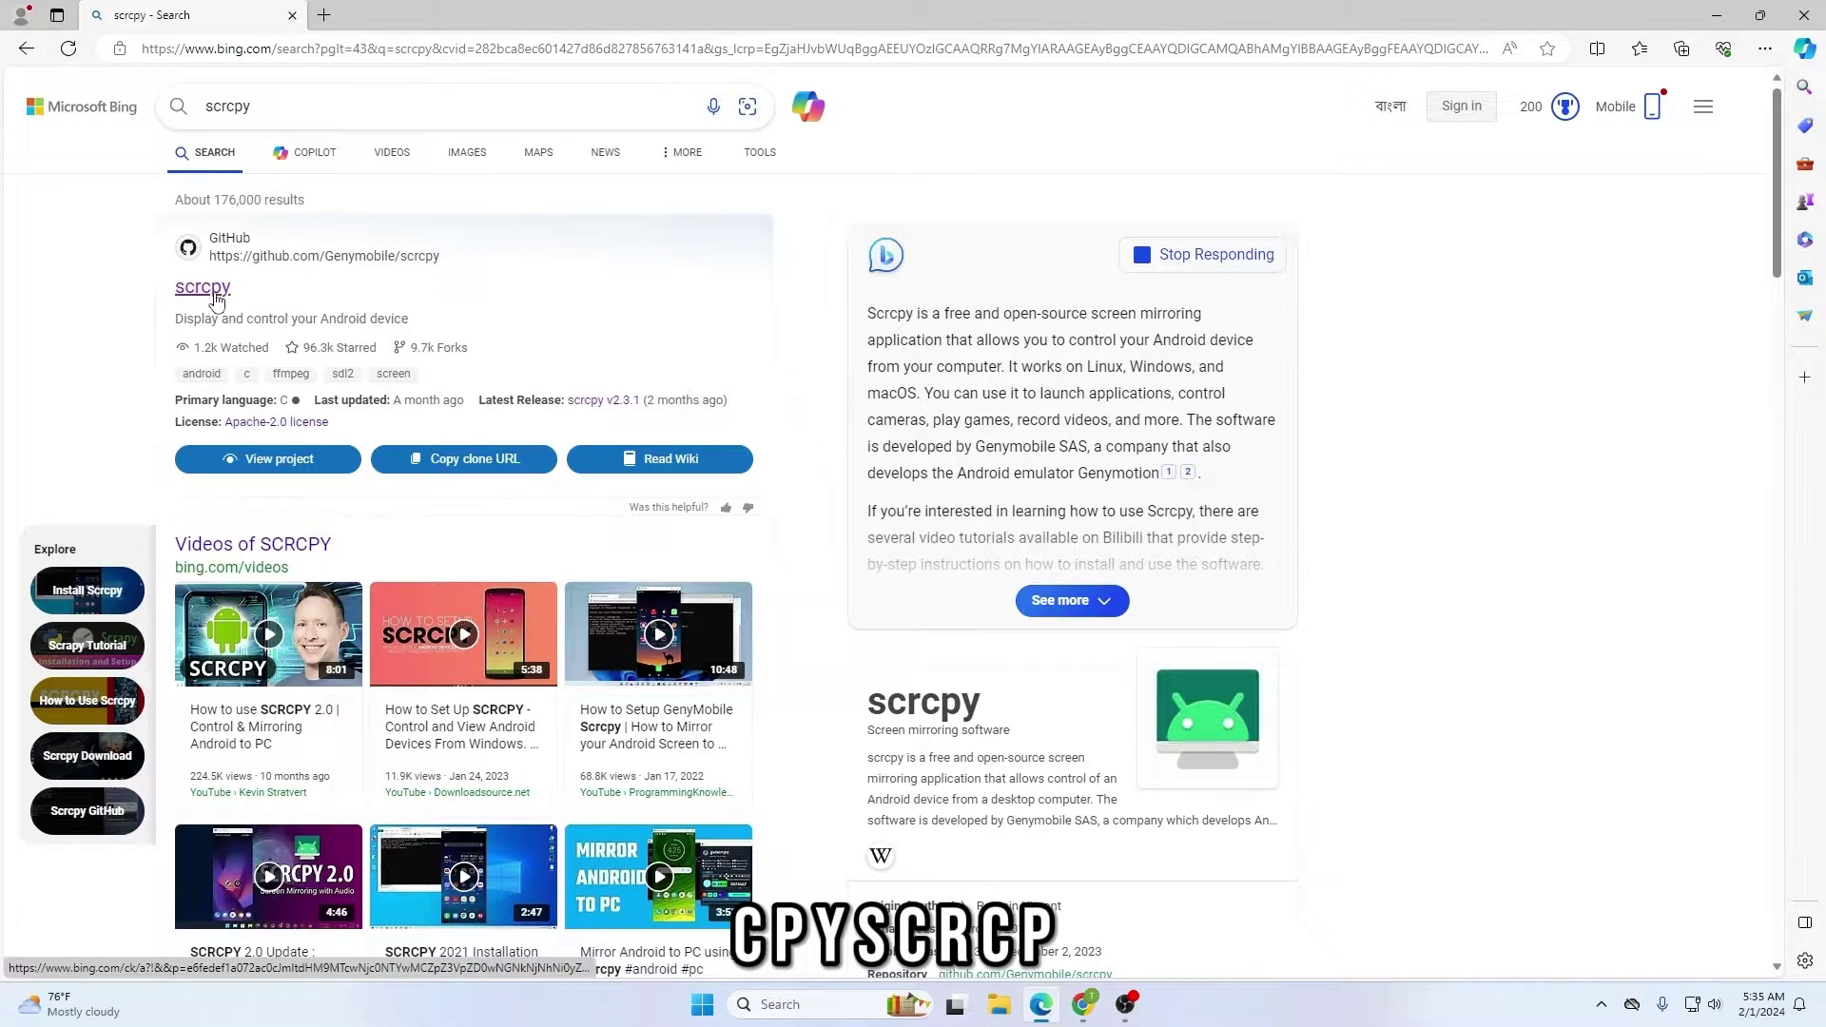
- Open the Genymobile/scrcpy repository on GitHub and go to its Windows page for getting the app
click(217, 300)
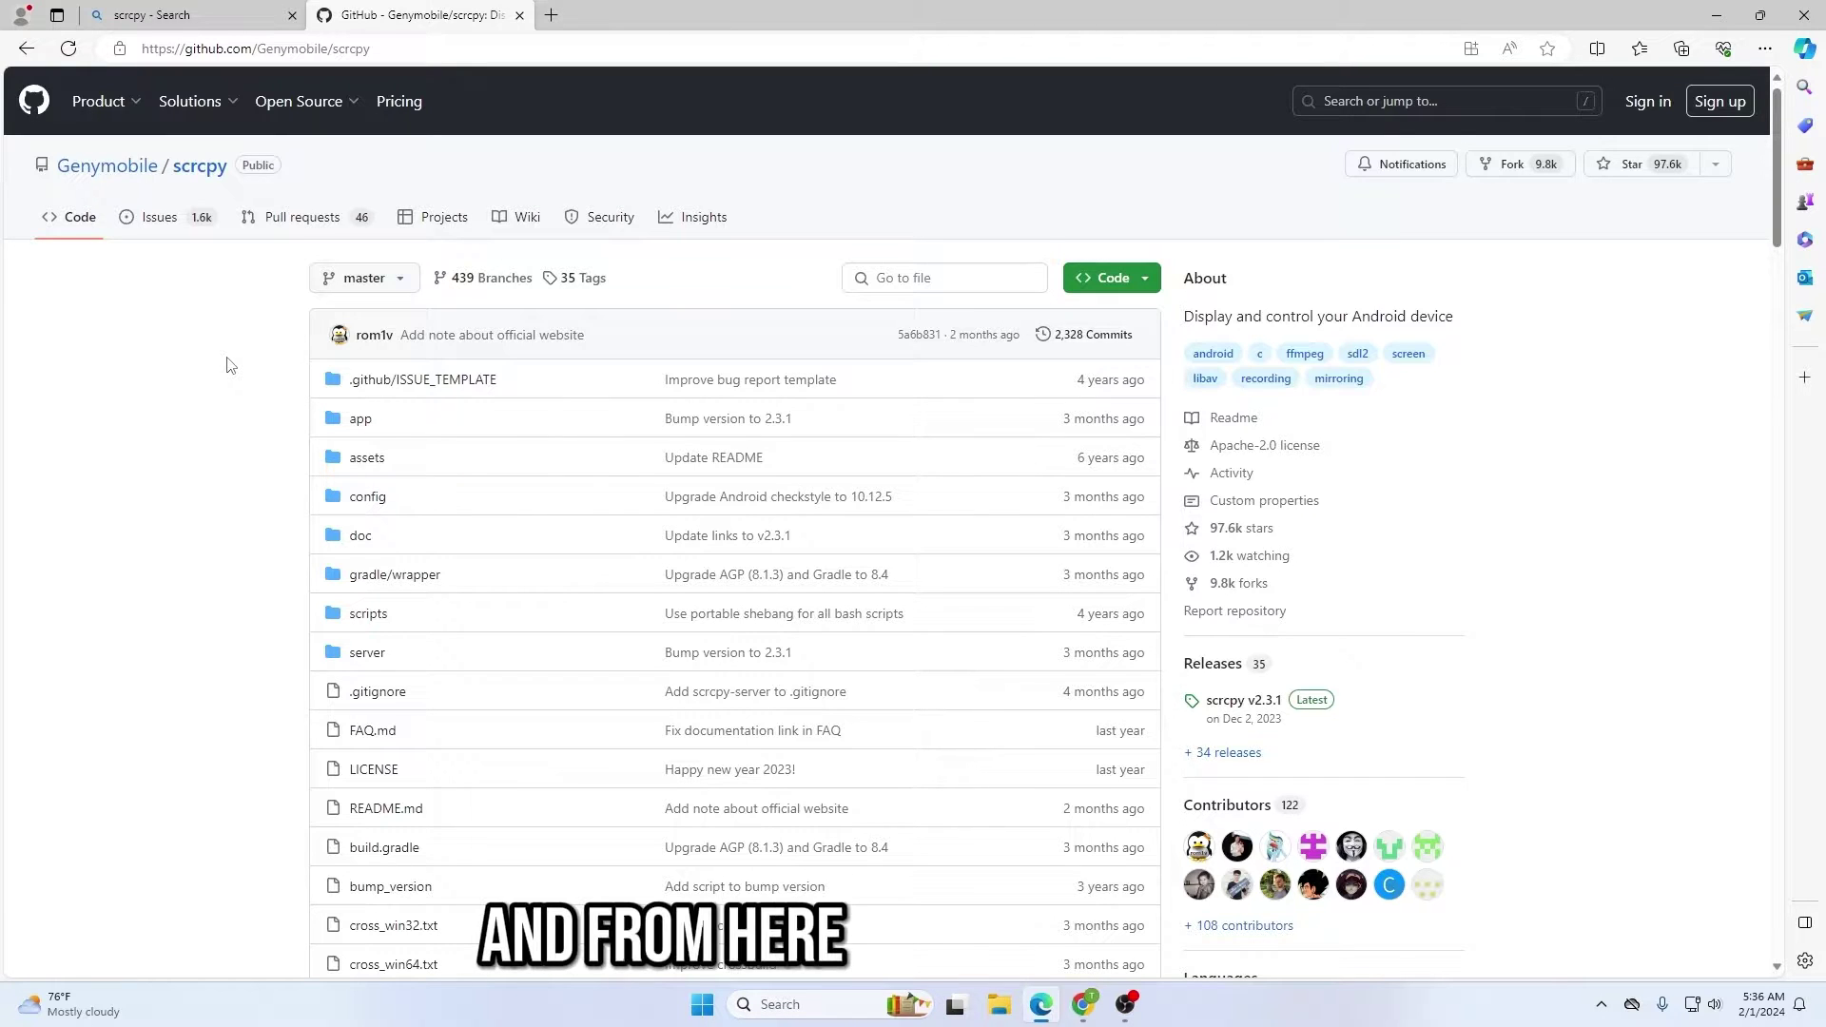
scroll(229, 365, down, 13)
scroll(228, 365, down, 15)
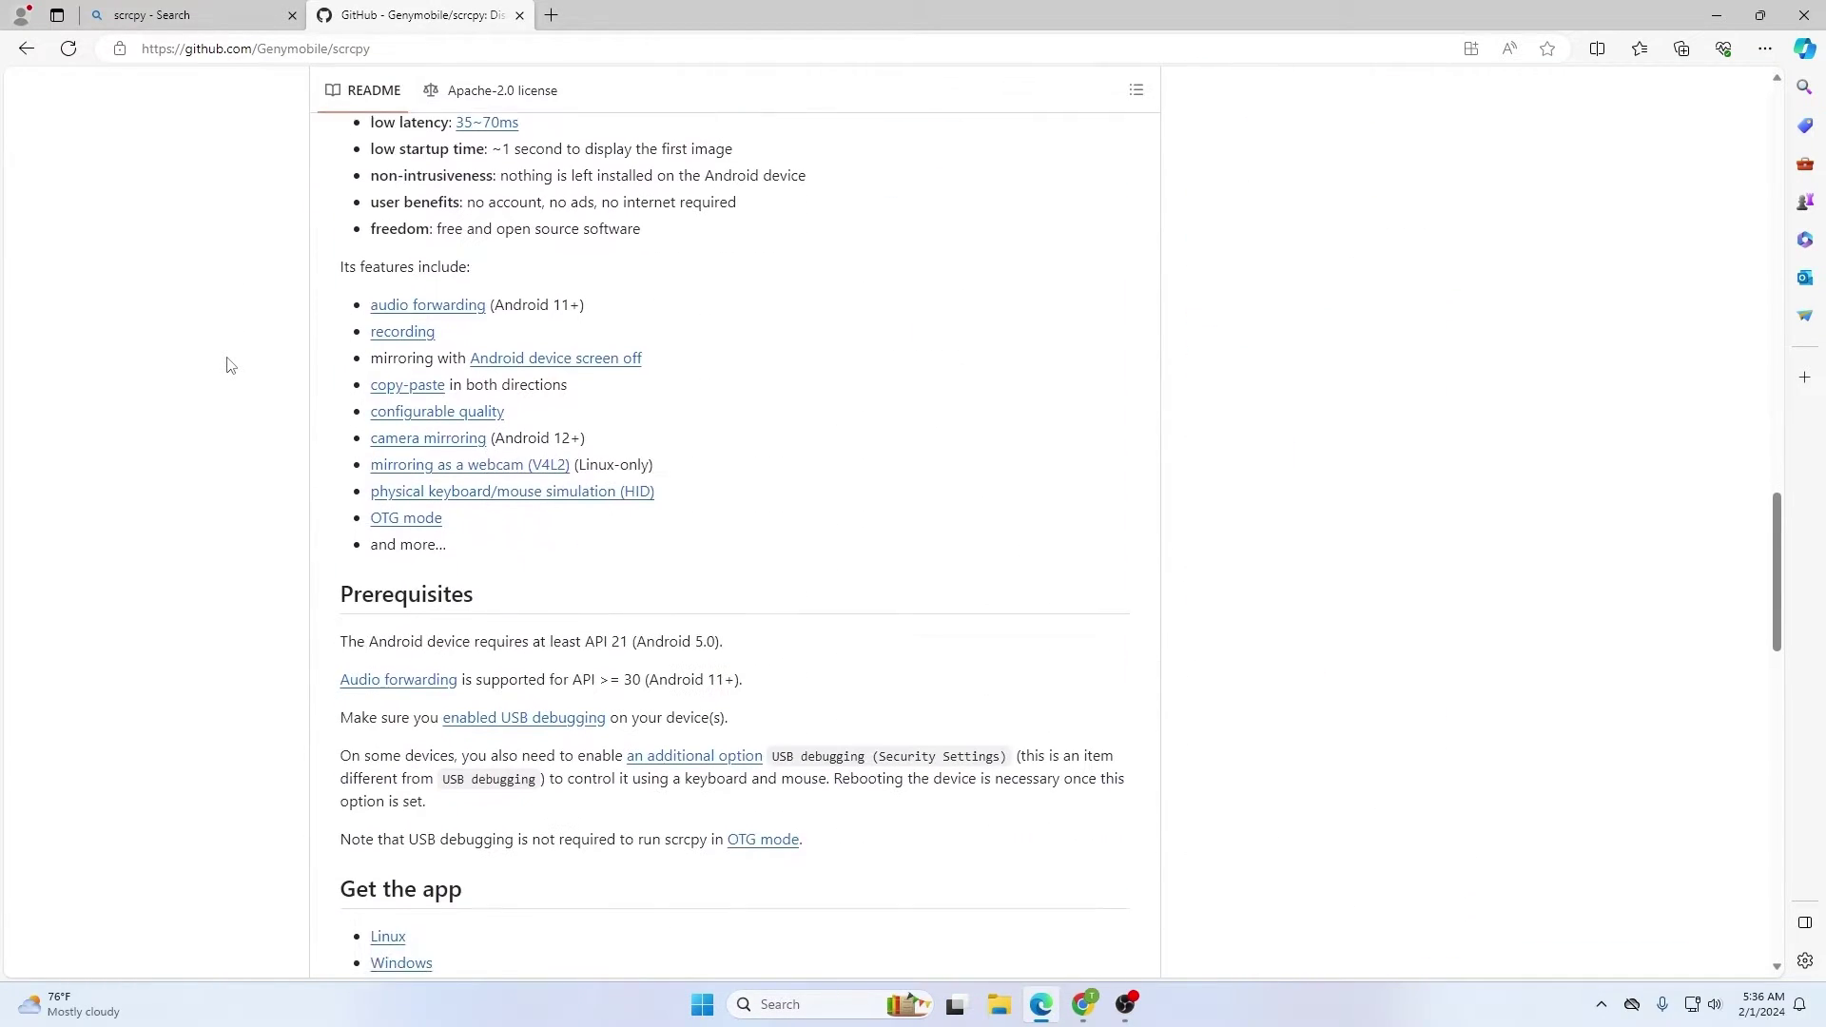
scroll(228, 365, down, 3)
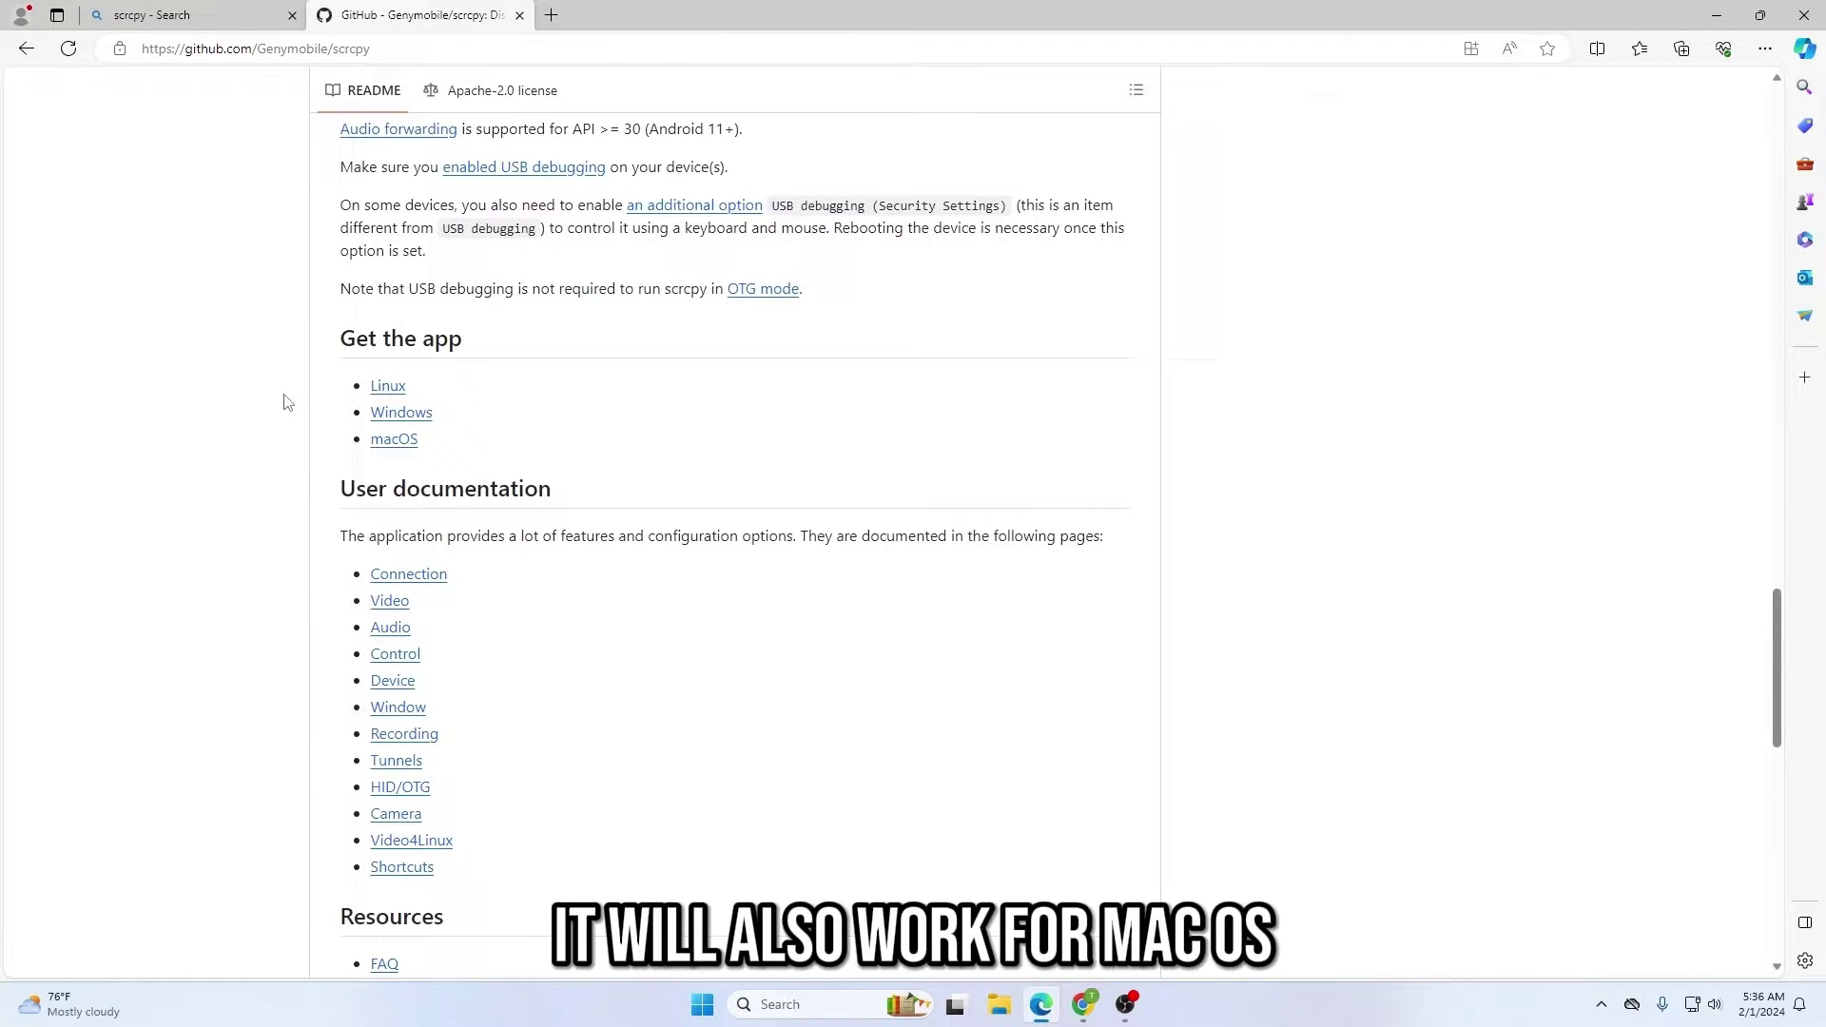
click(400, 414)
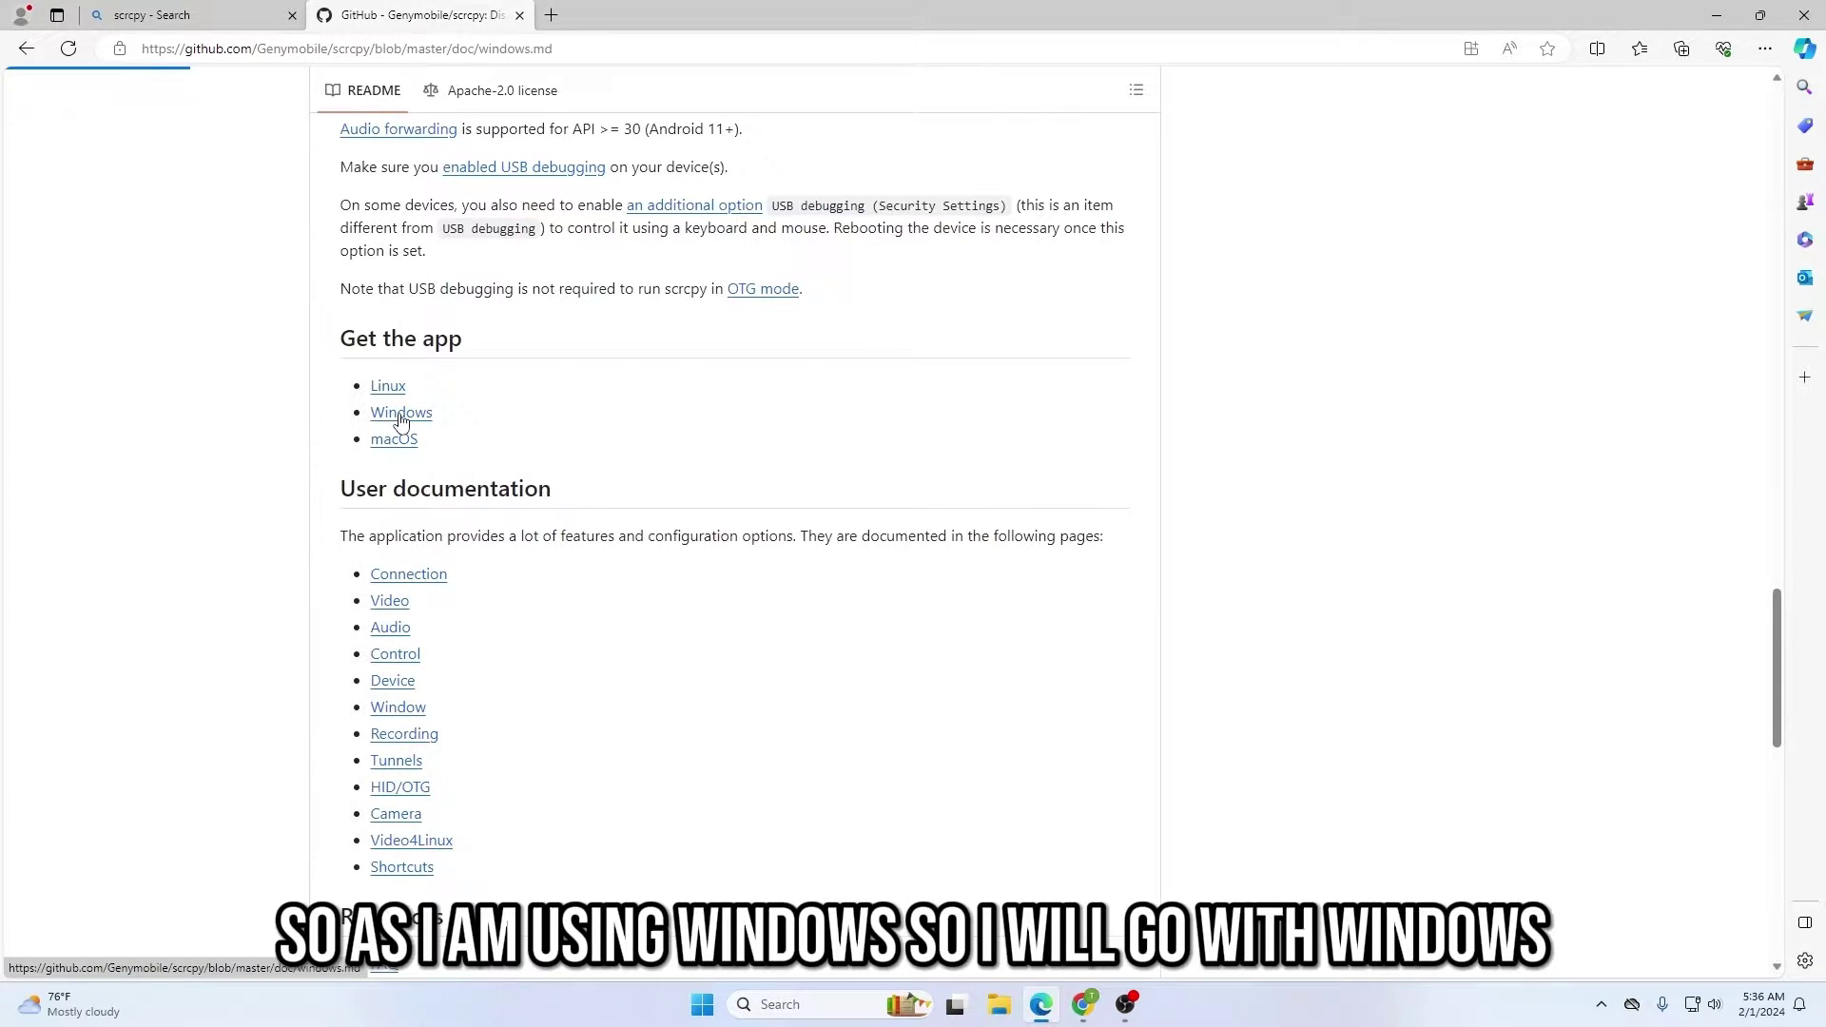
- Download the 64-bit archive scrcpy-win64-v2.3.1.zip and show it in its download folder
scroll(400, 422, down, 1)
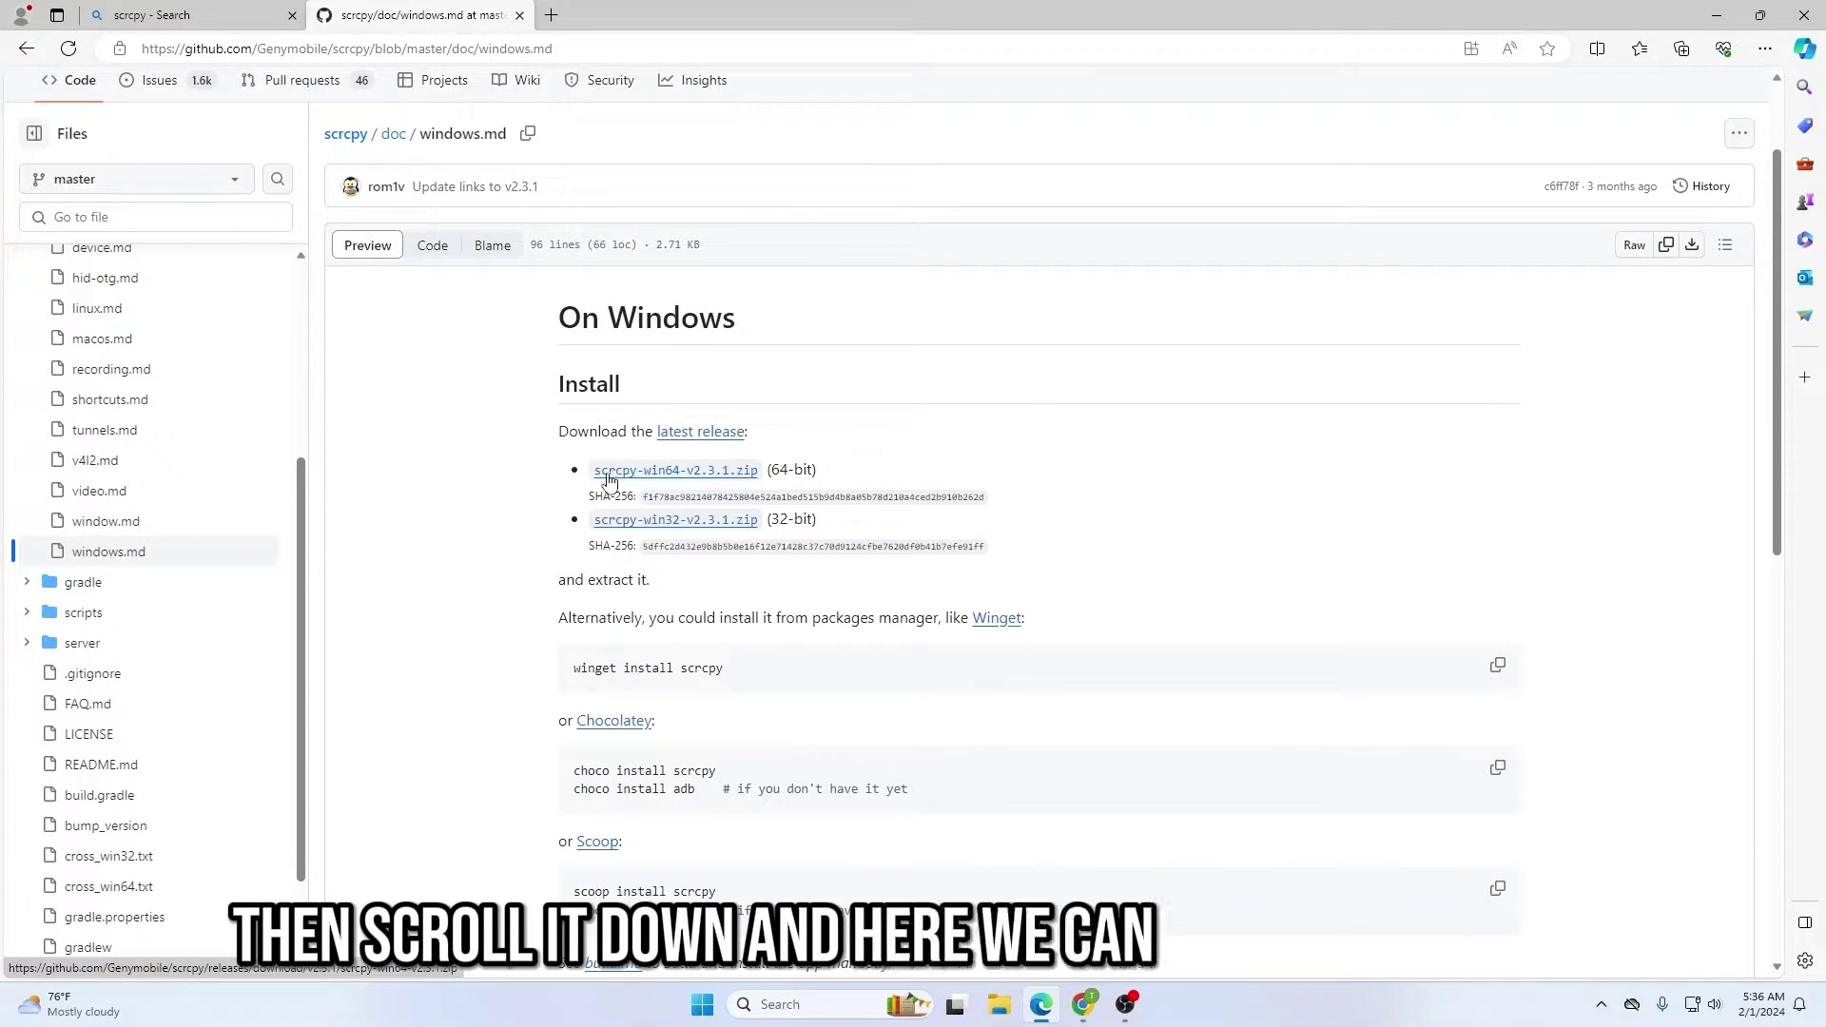
click(704, 479)
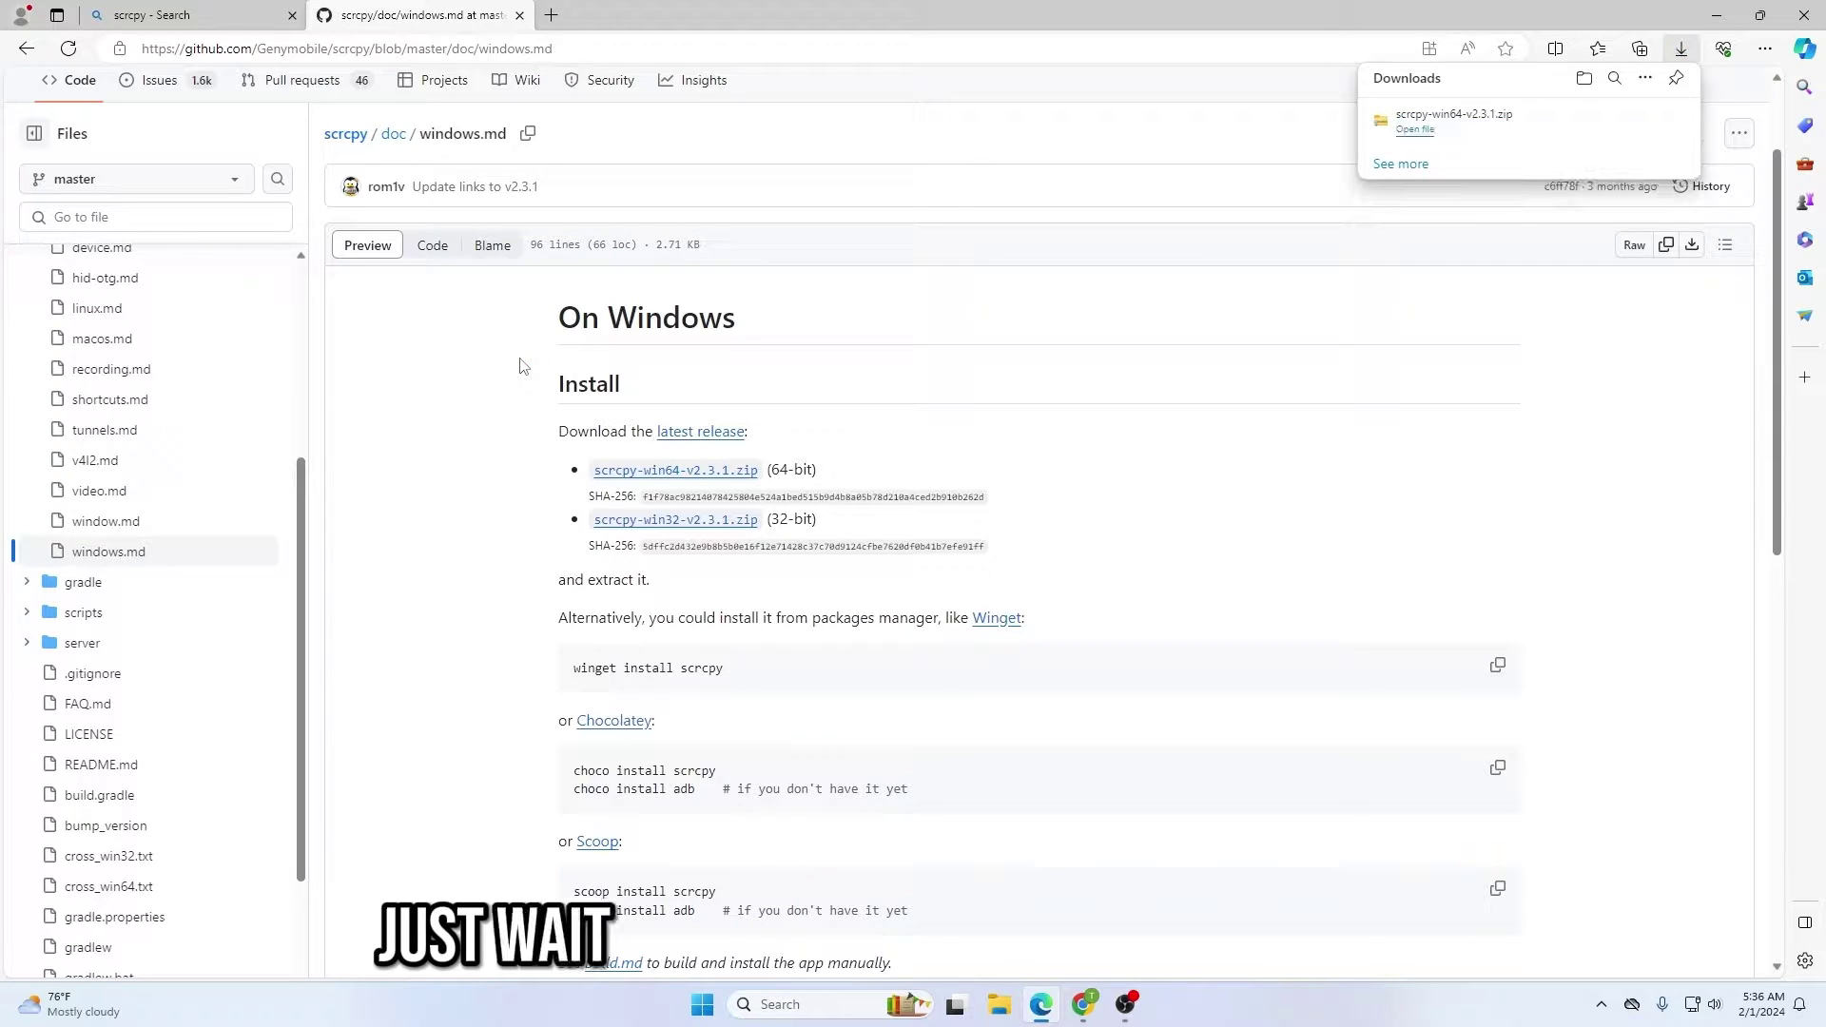
mouse_move(1488, 126)
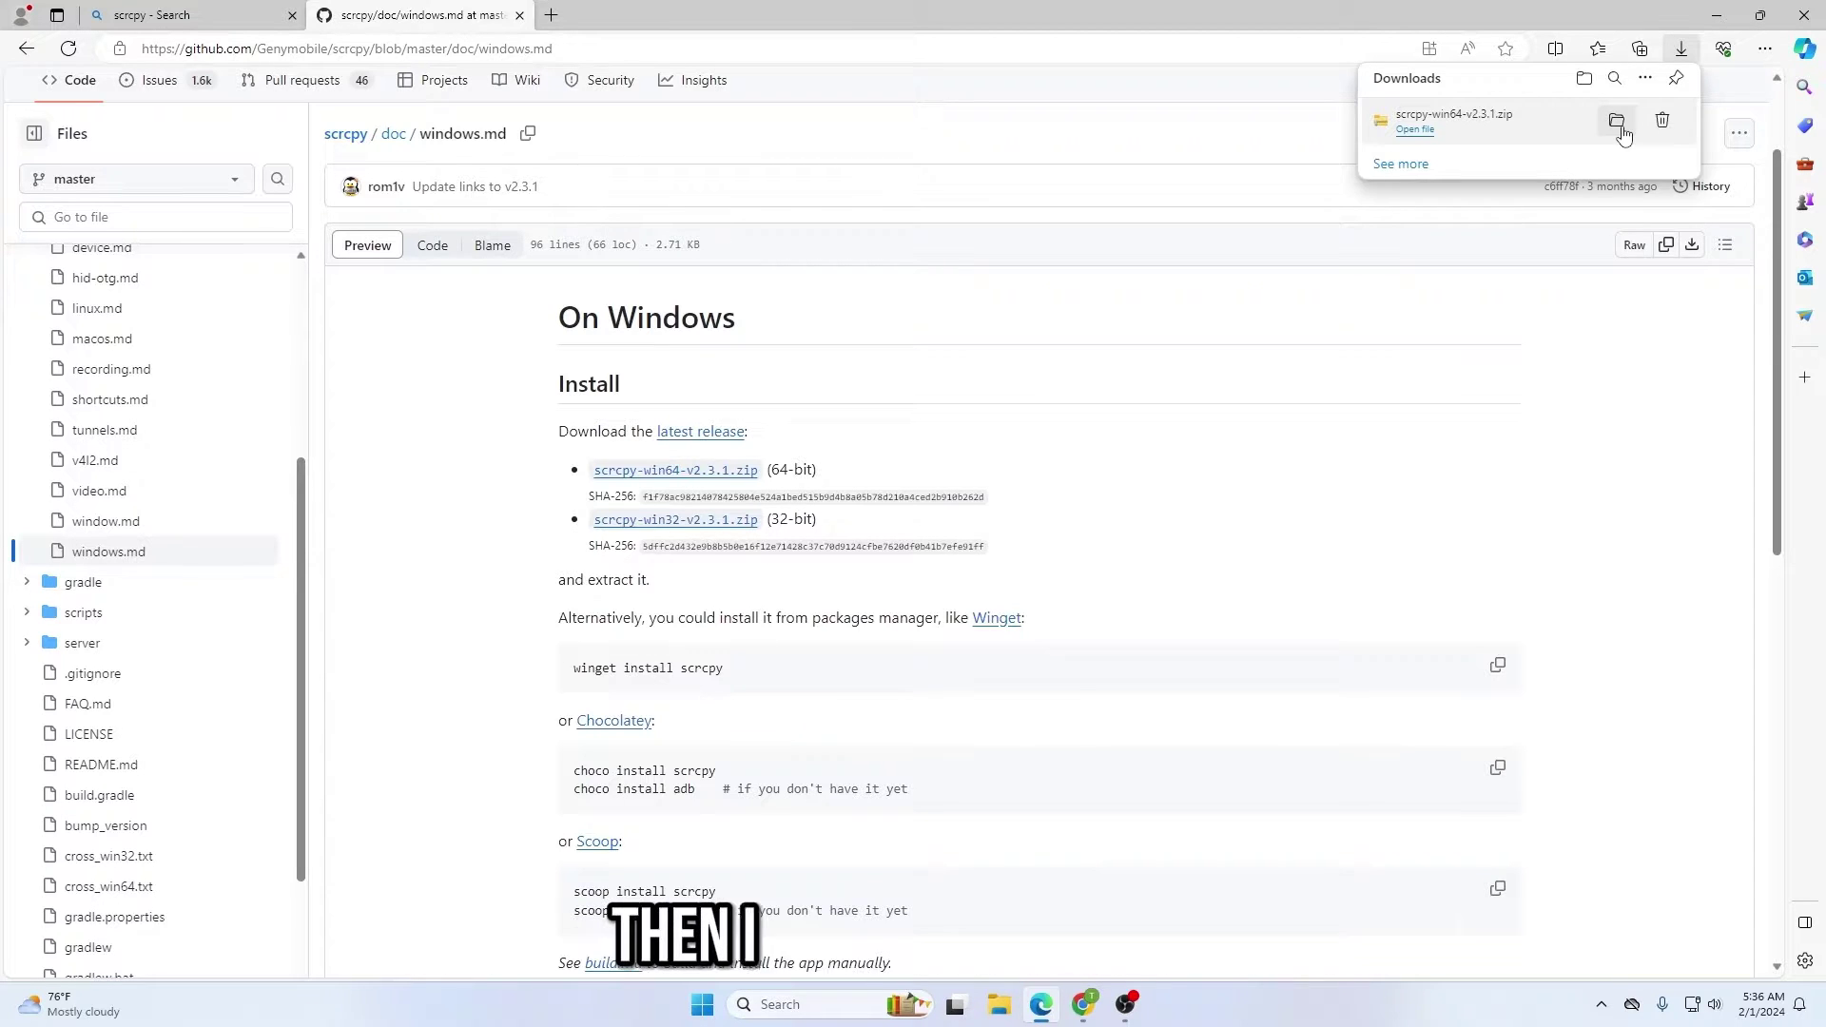
click(1617, 122)
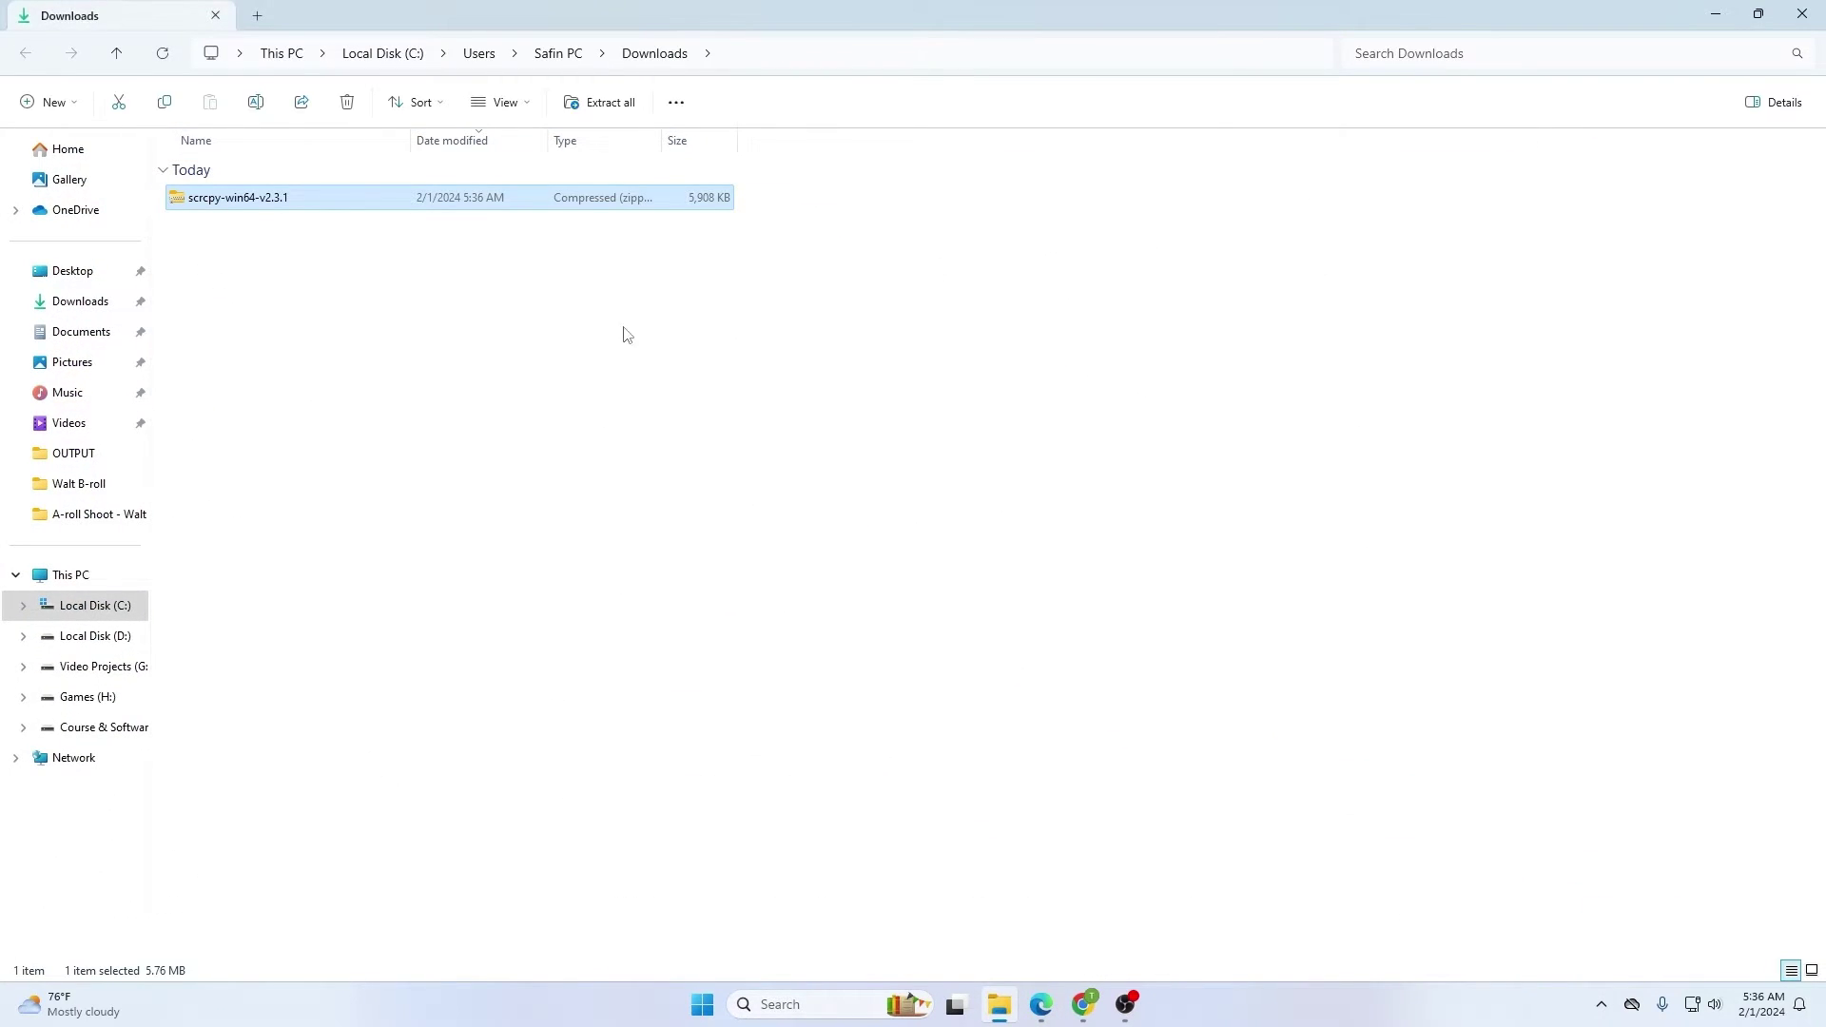
- Enlarge the file icons and extract the scrcpy-win64-v2.3.1 archive to the suggested folder in Downloads
click(571, 342)
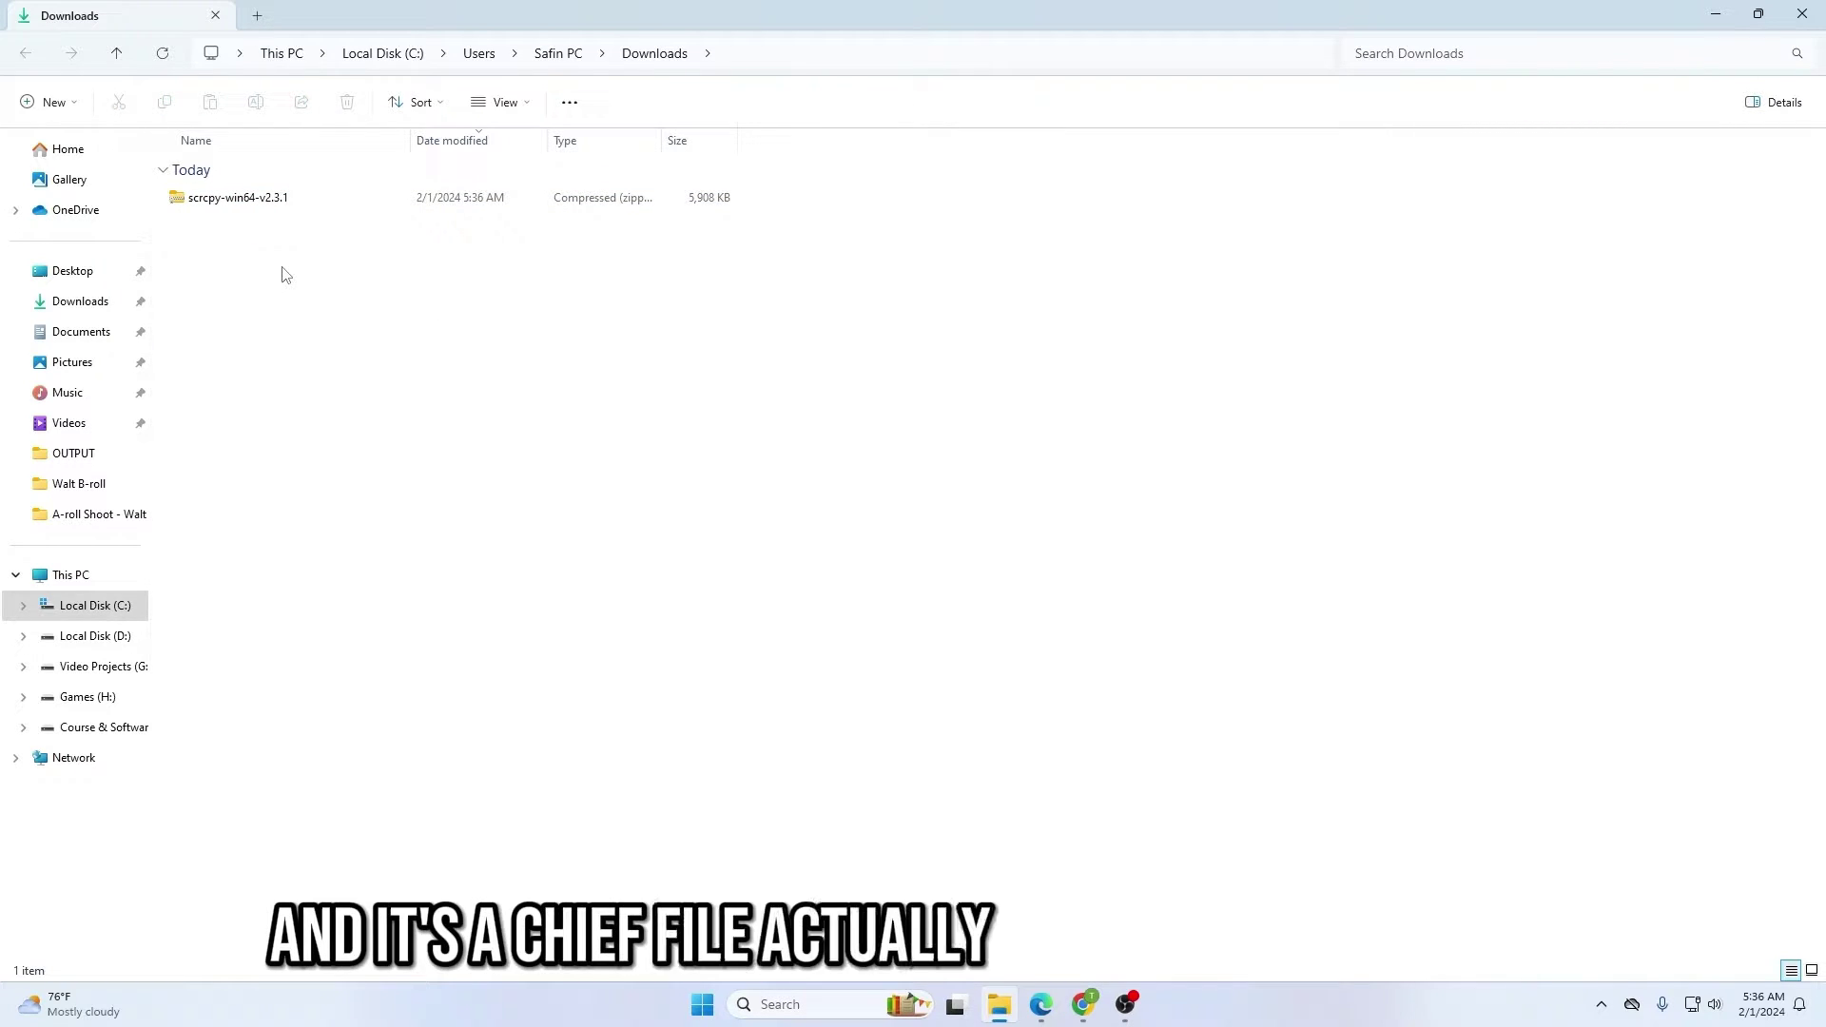
ctrl+scroll(303, 276, up, 4)
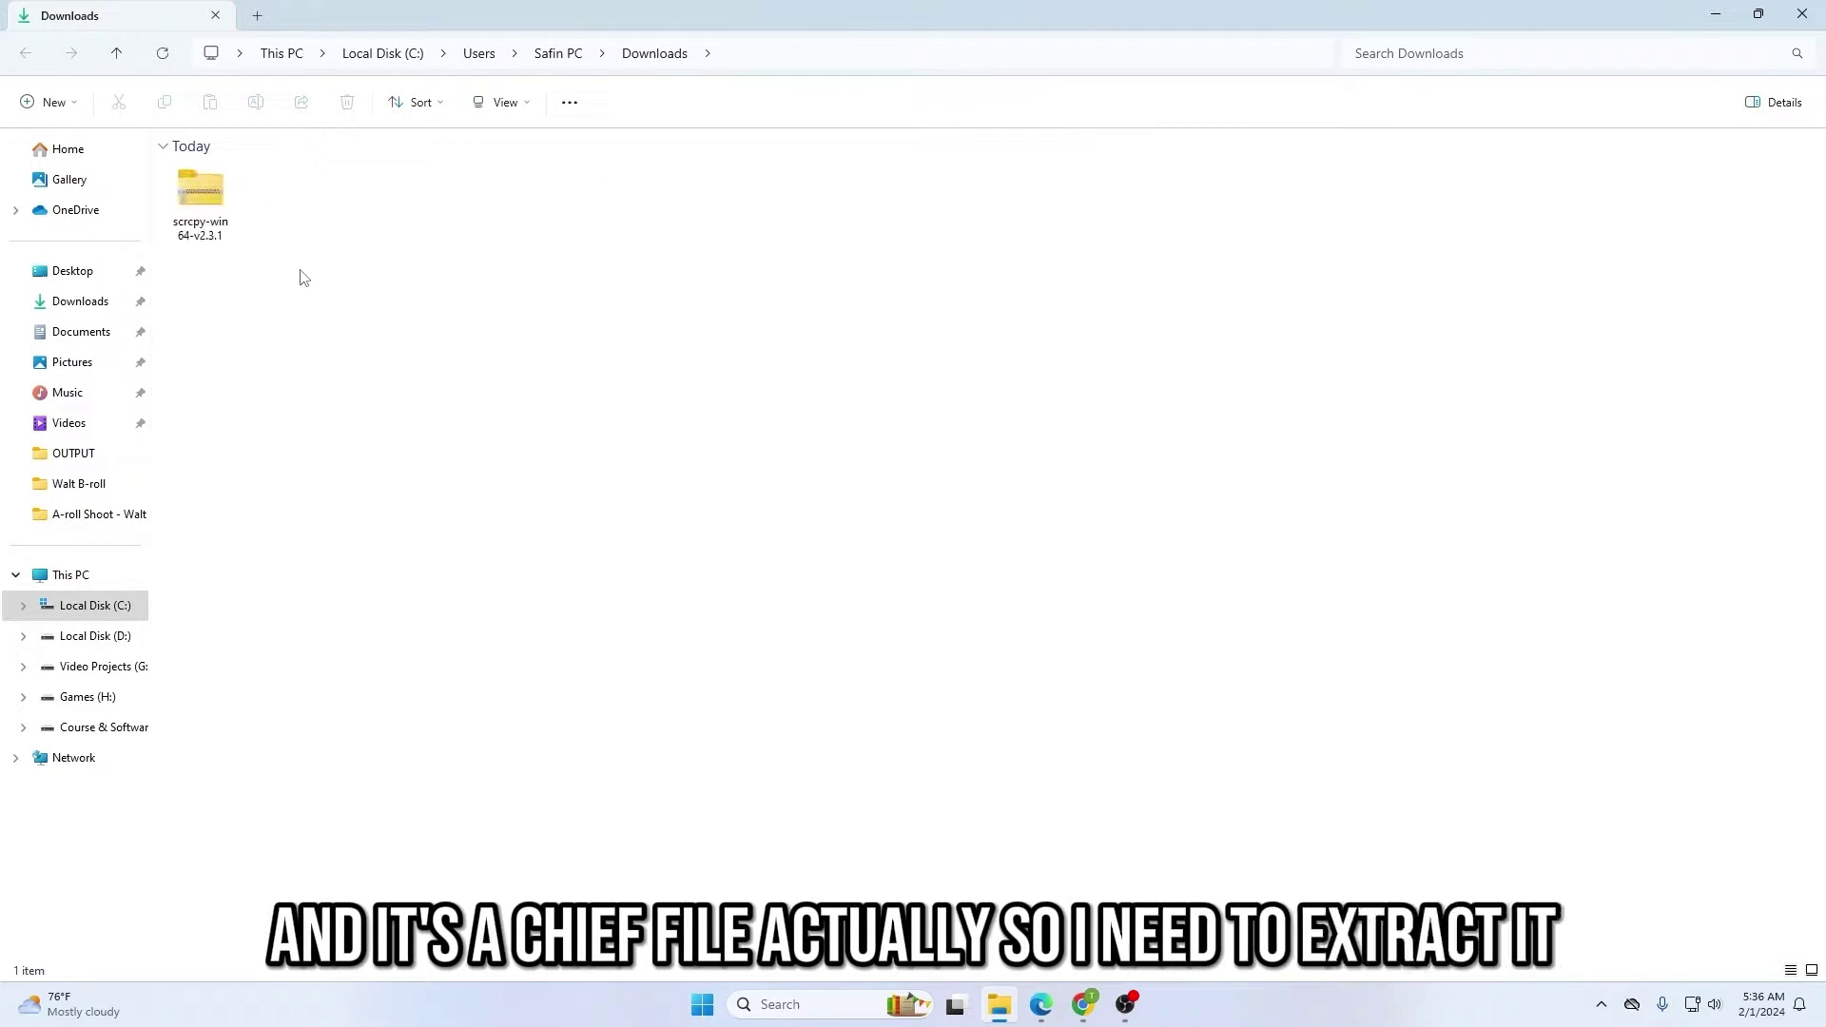
click(231, 226)
right_click(231, 227)
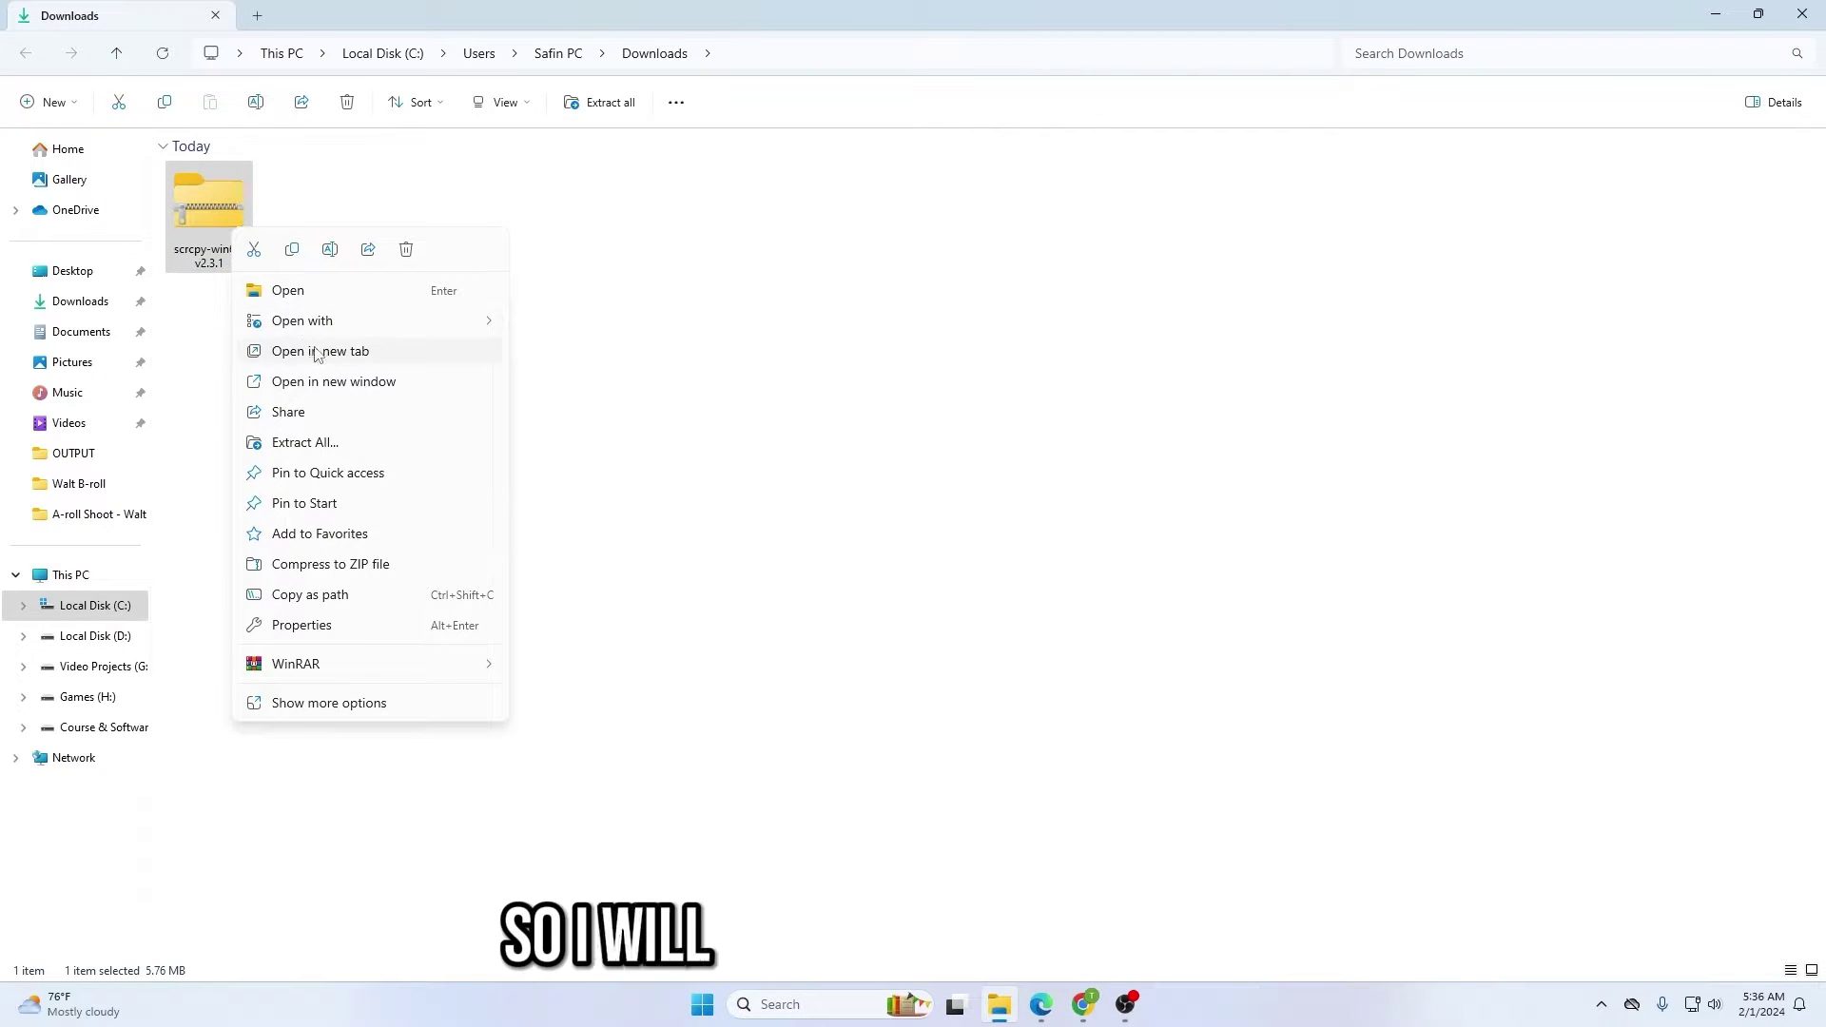
click(328, 447)
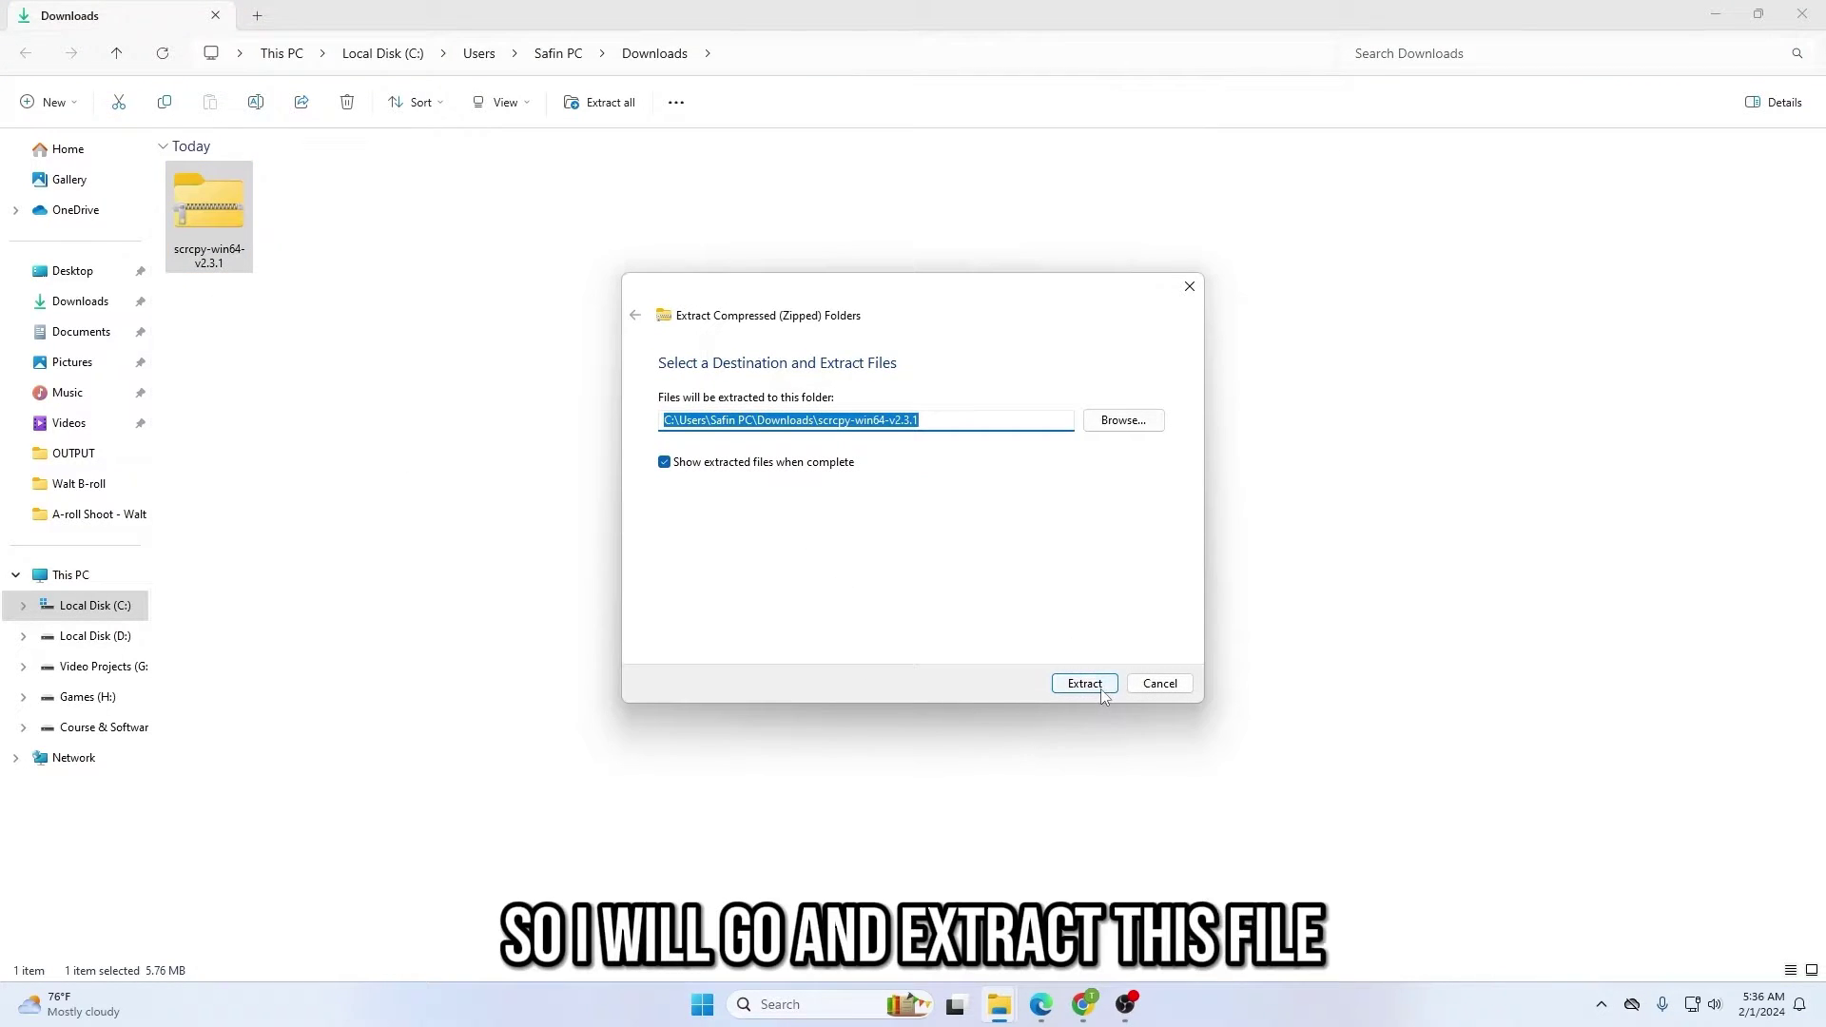
click(1079, 684)
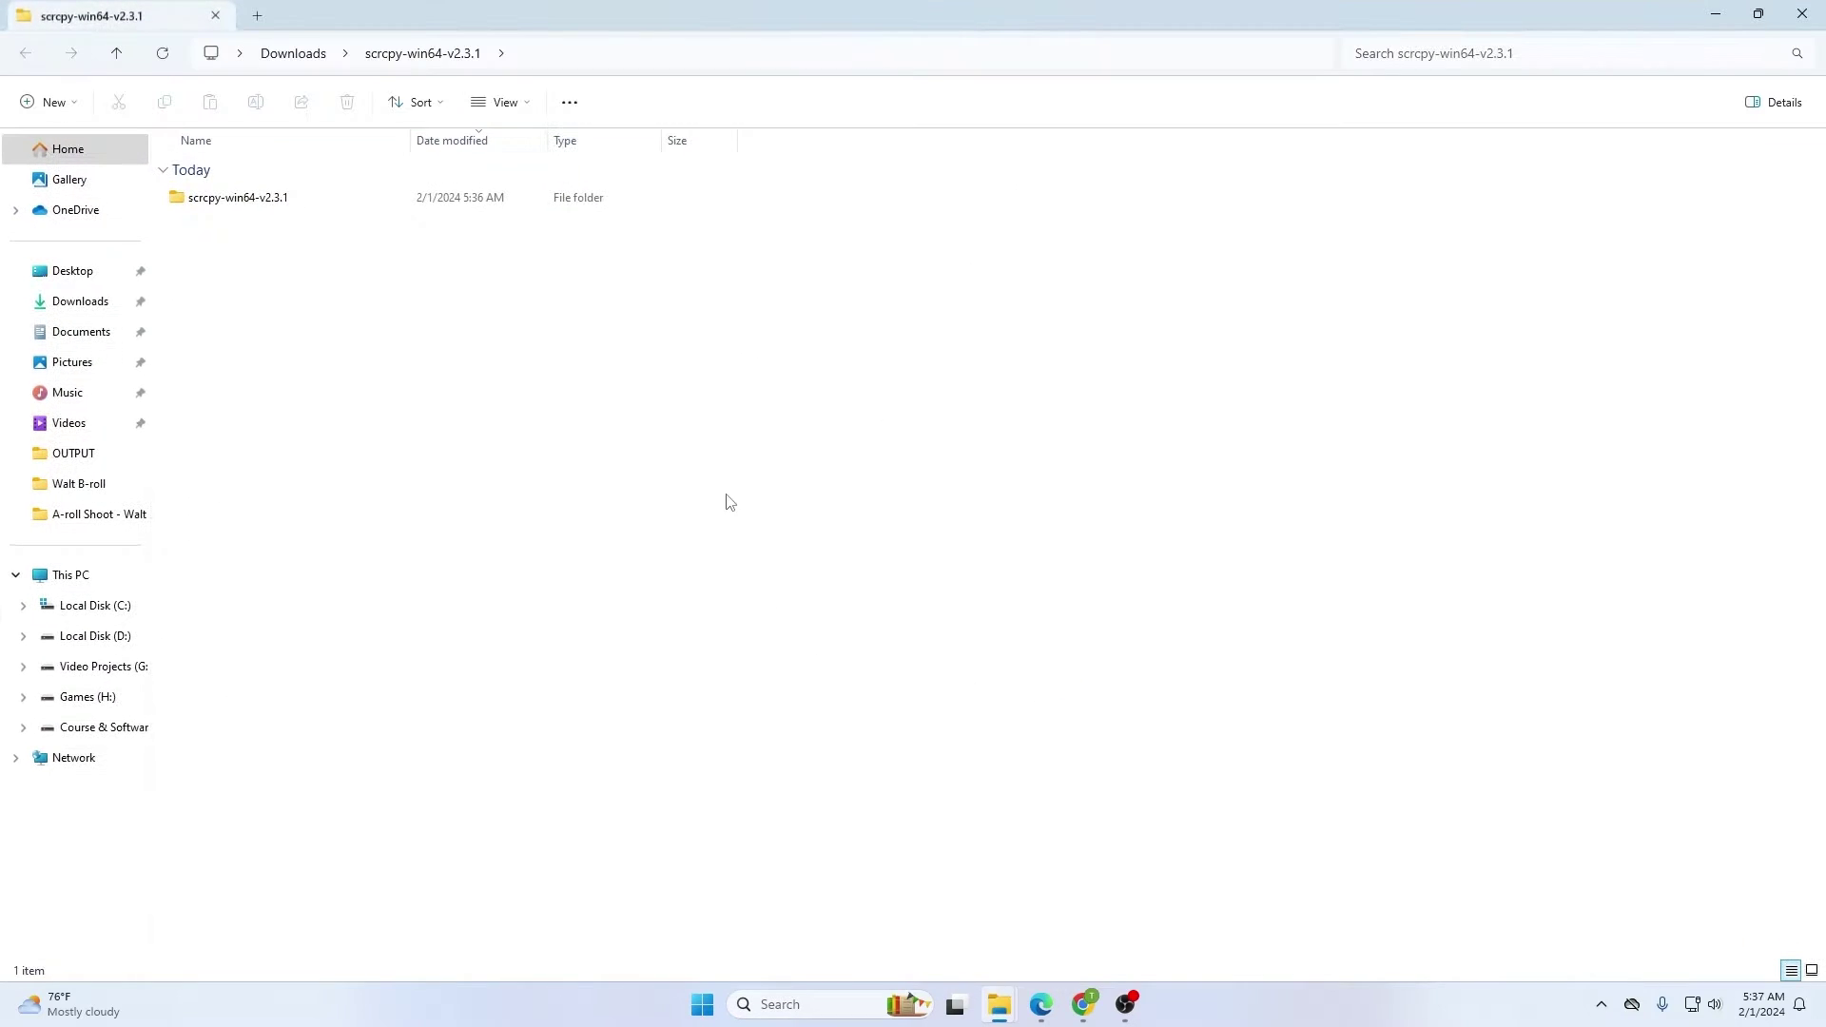
- Open the extracted scrcpy-win64-v2.3.1 folder and its inner folder in Downloads to view the program files
key(alt+Tab)
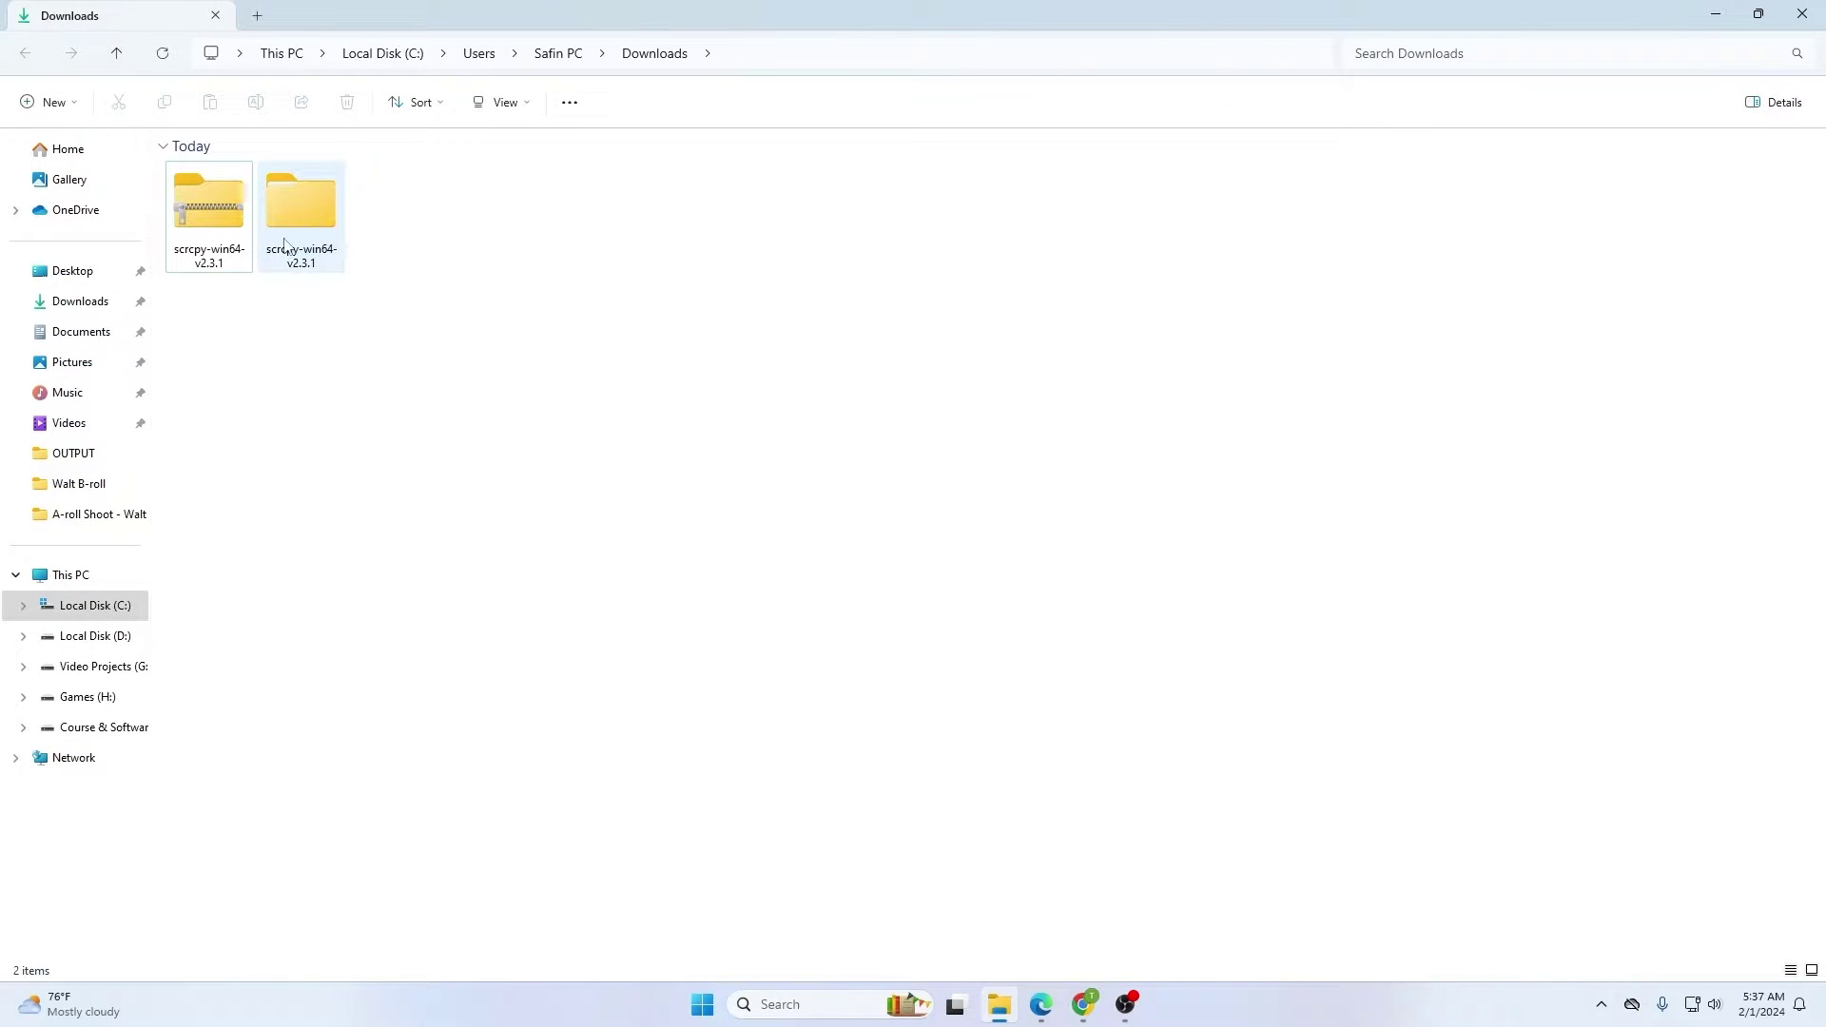
double_click(284, 246)
double_click(208, 197)
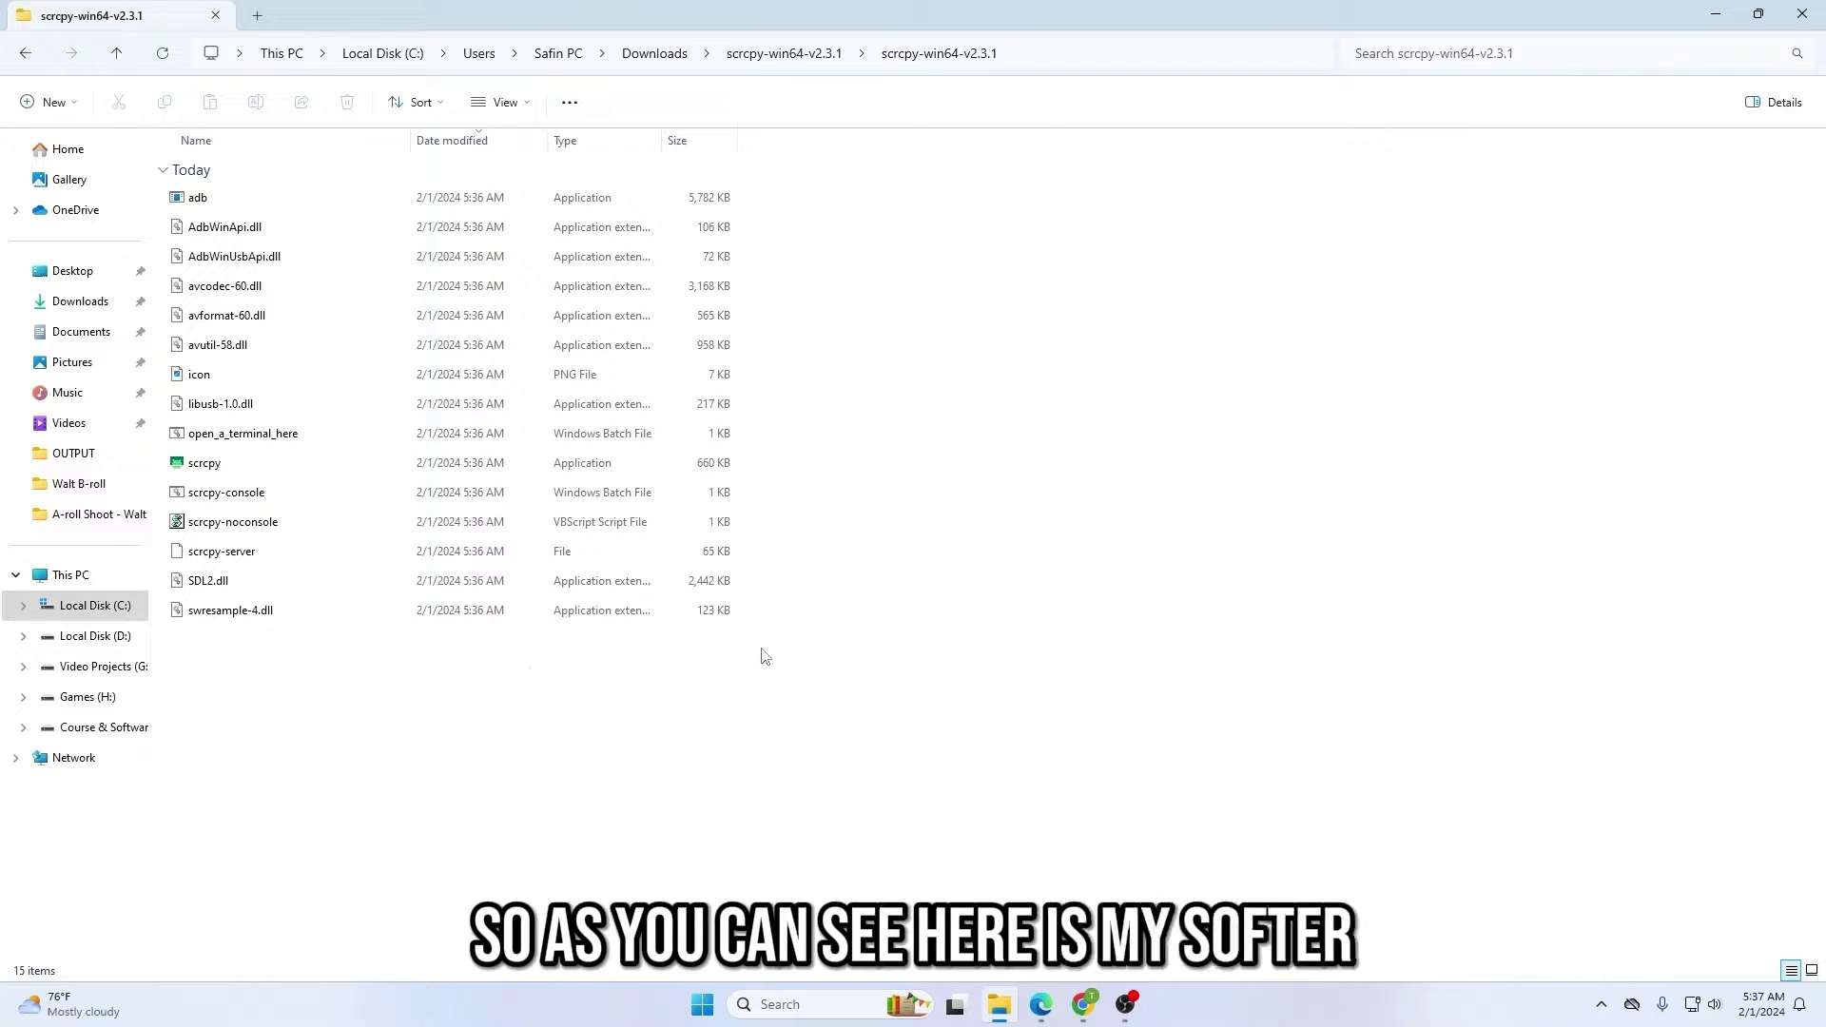
drag(755, 658, 694, 632)
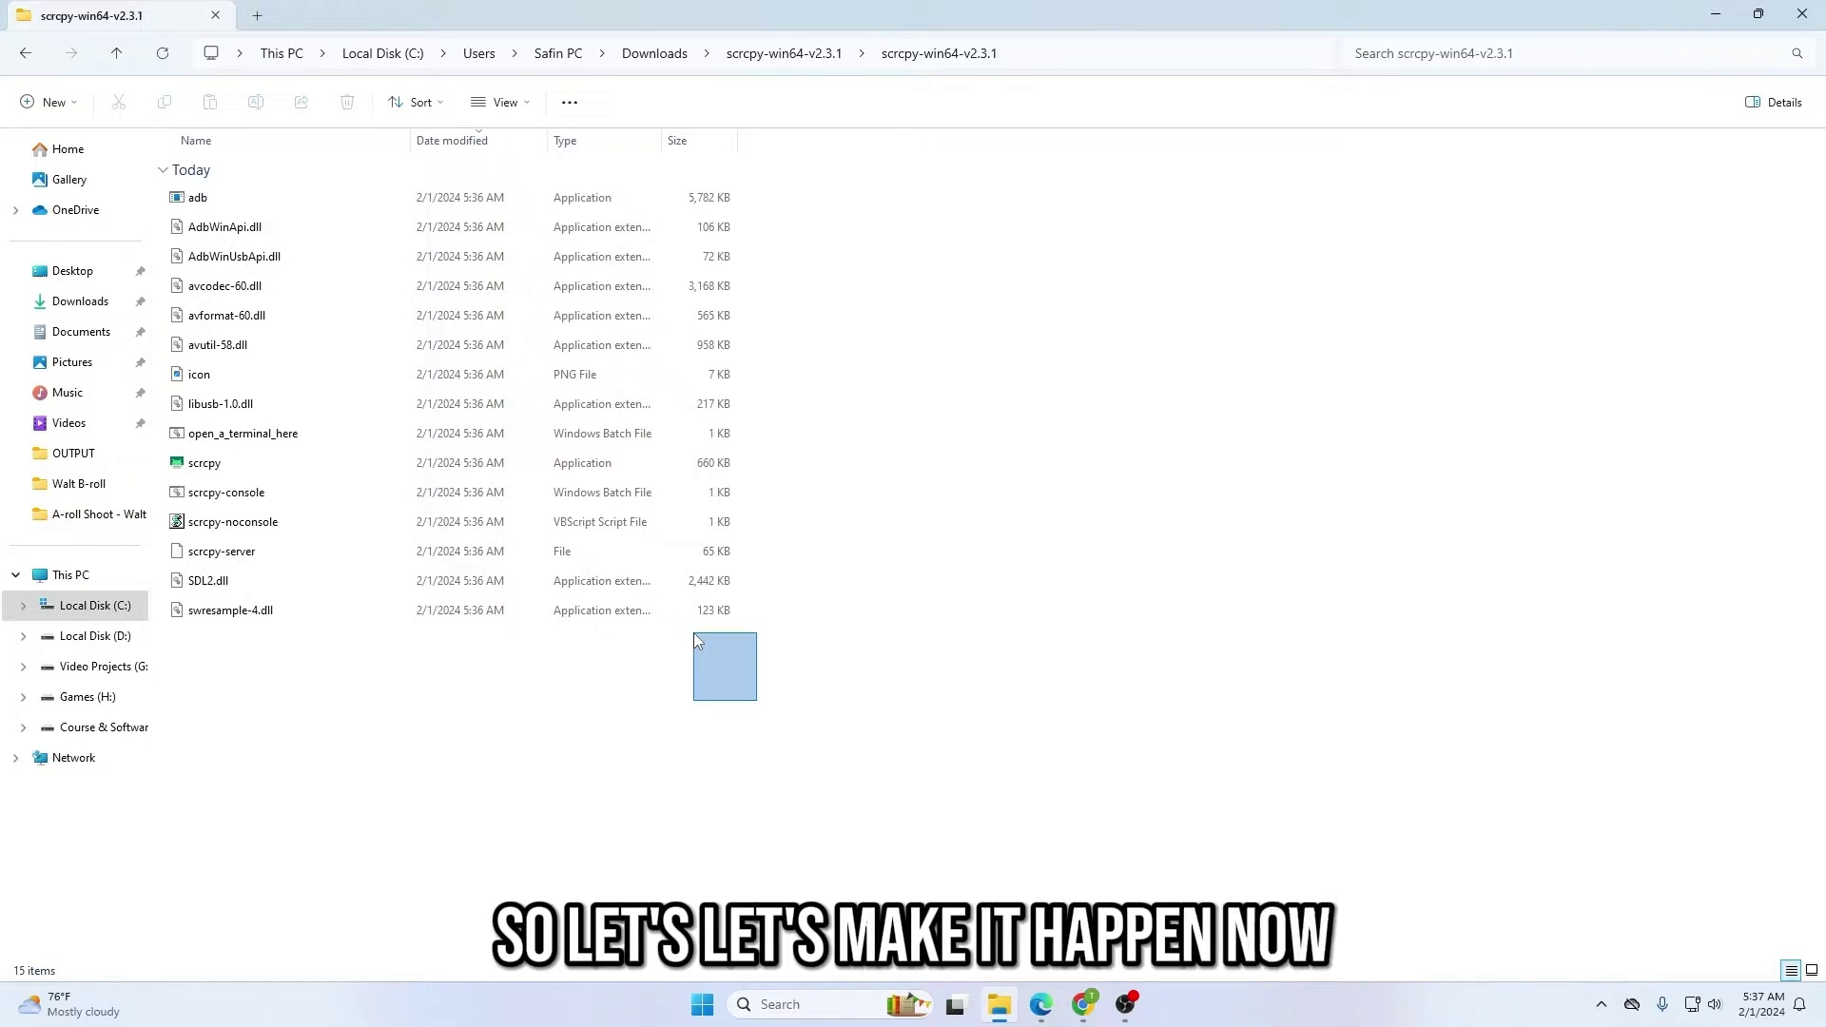
drag(694, 632, 693, 633)
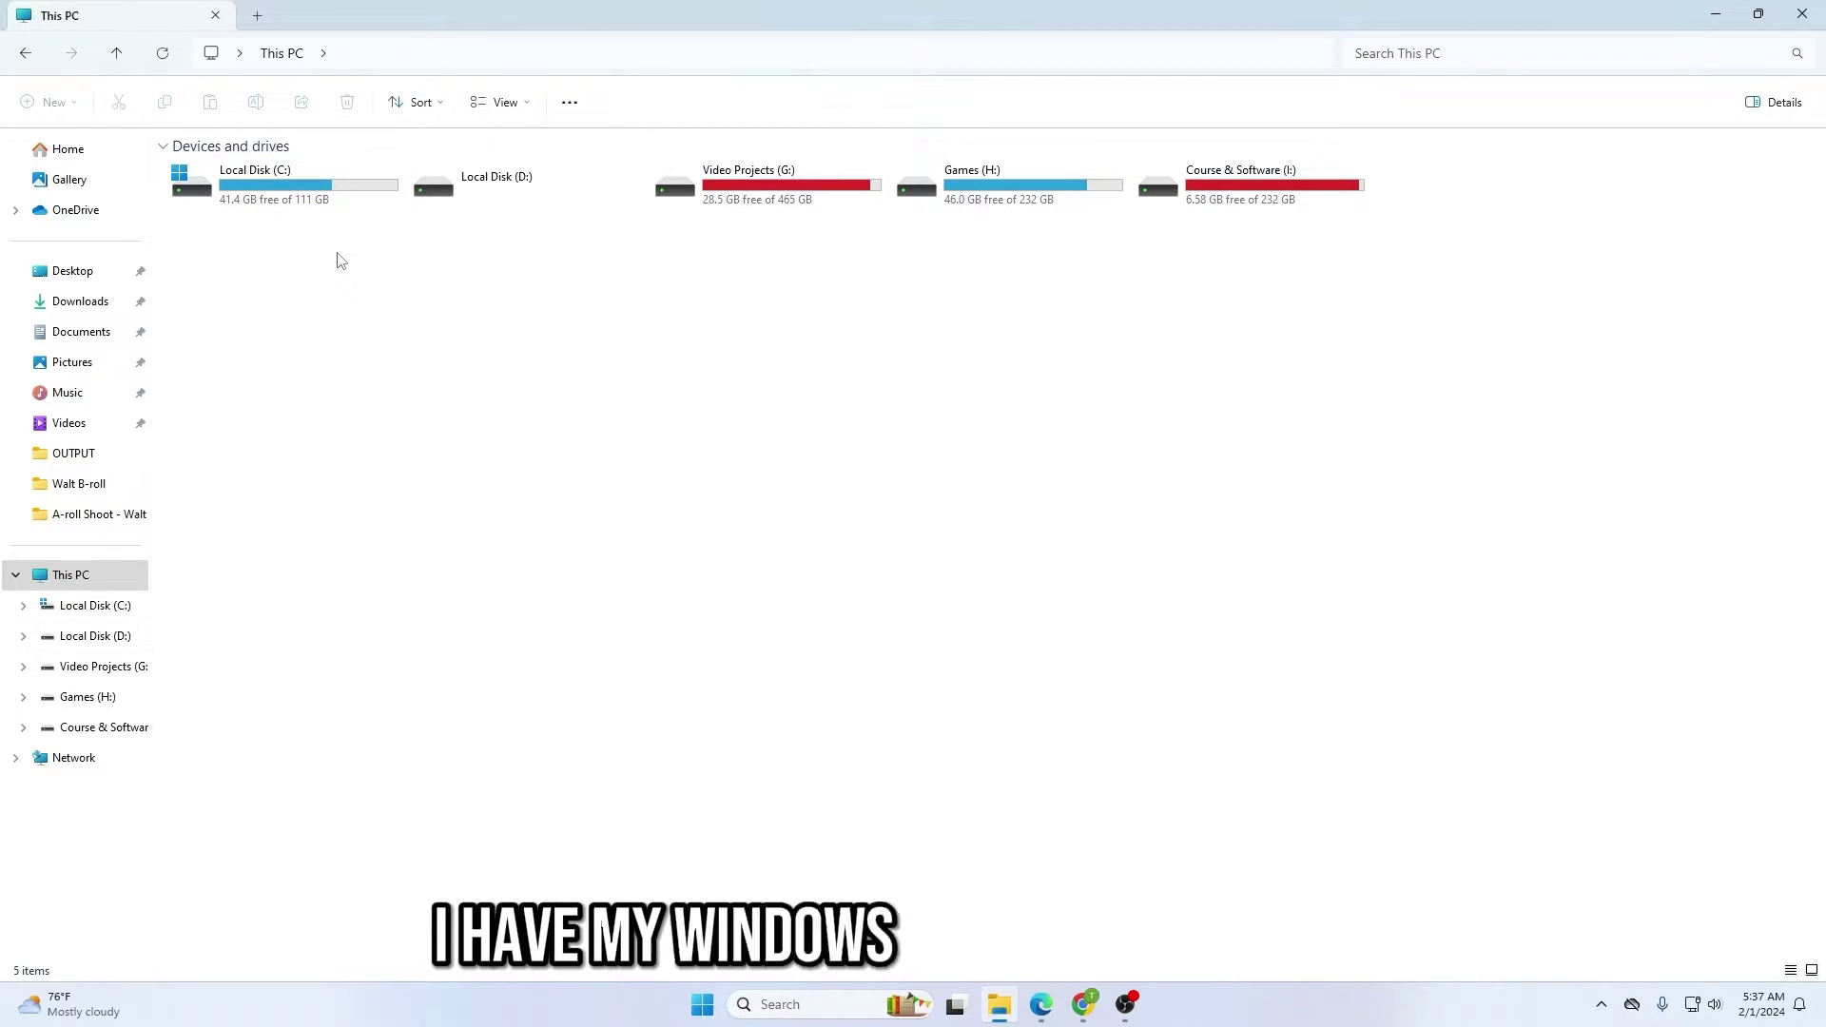
- Create a folder named scrcpy on Local Disk (C:) and open it
double_click(304, 204)
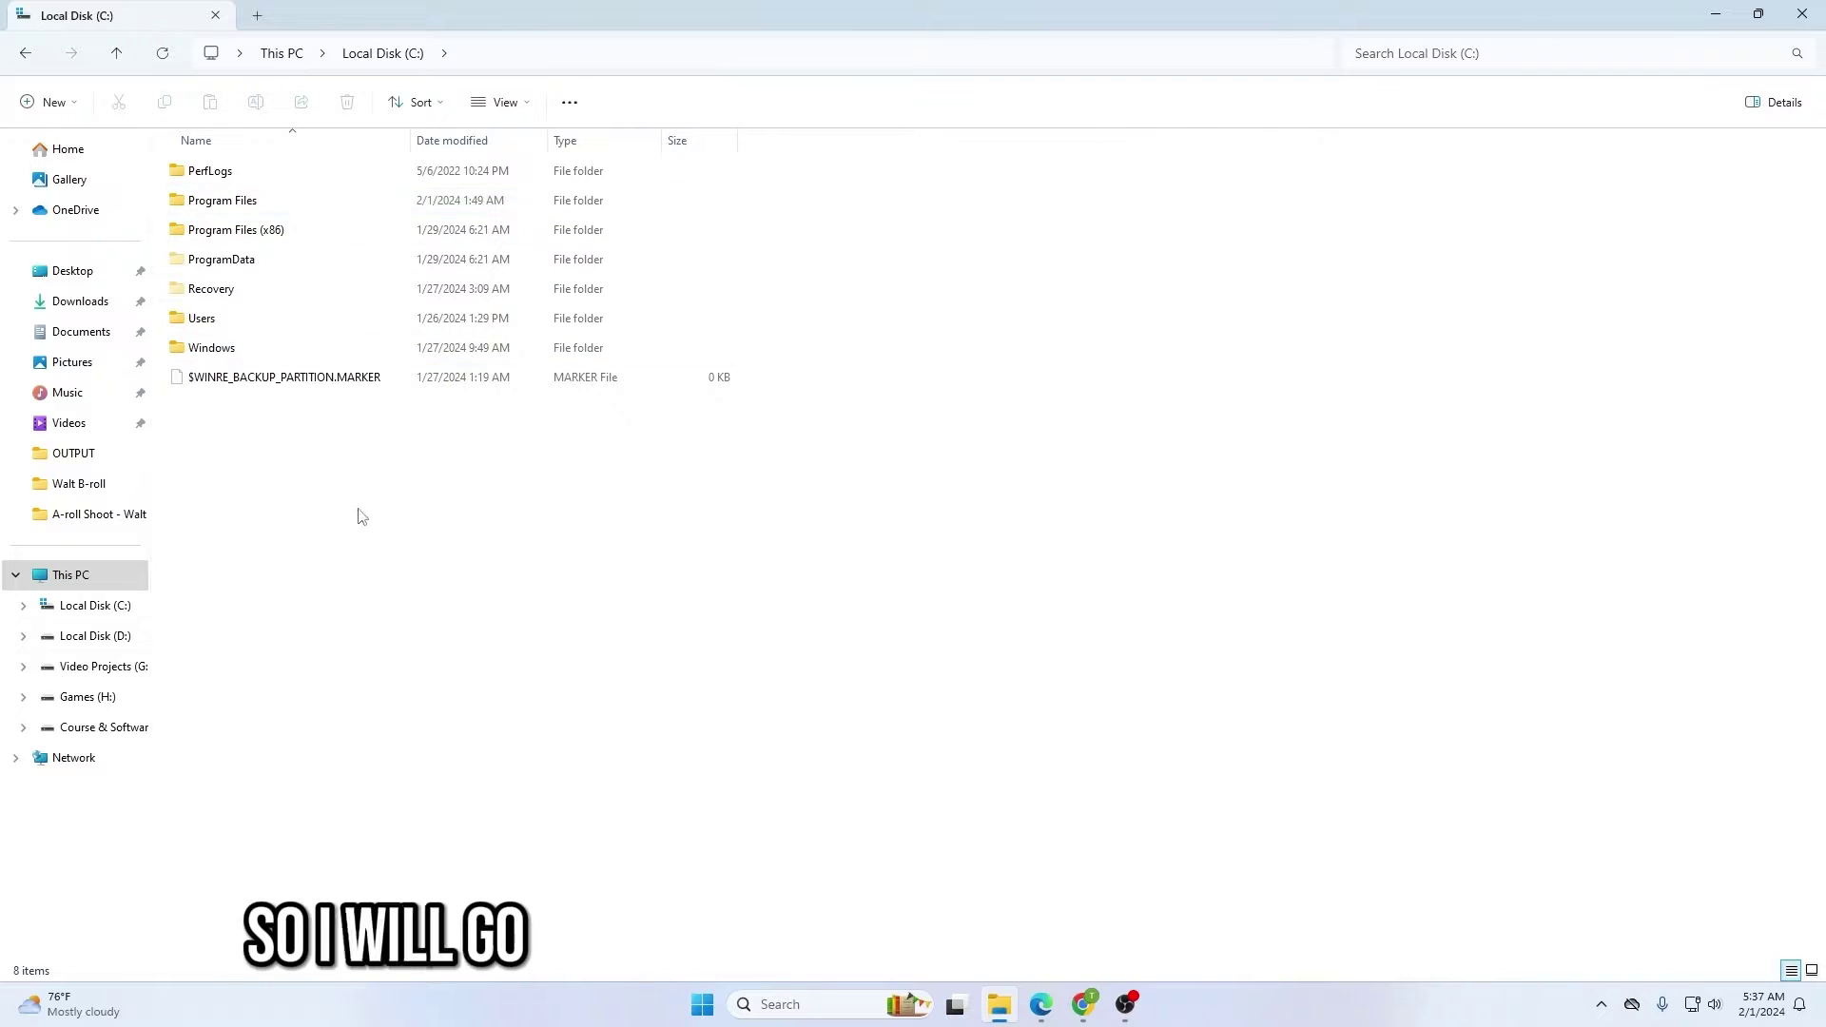
right_click(281, 463)
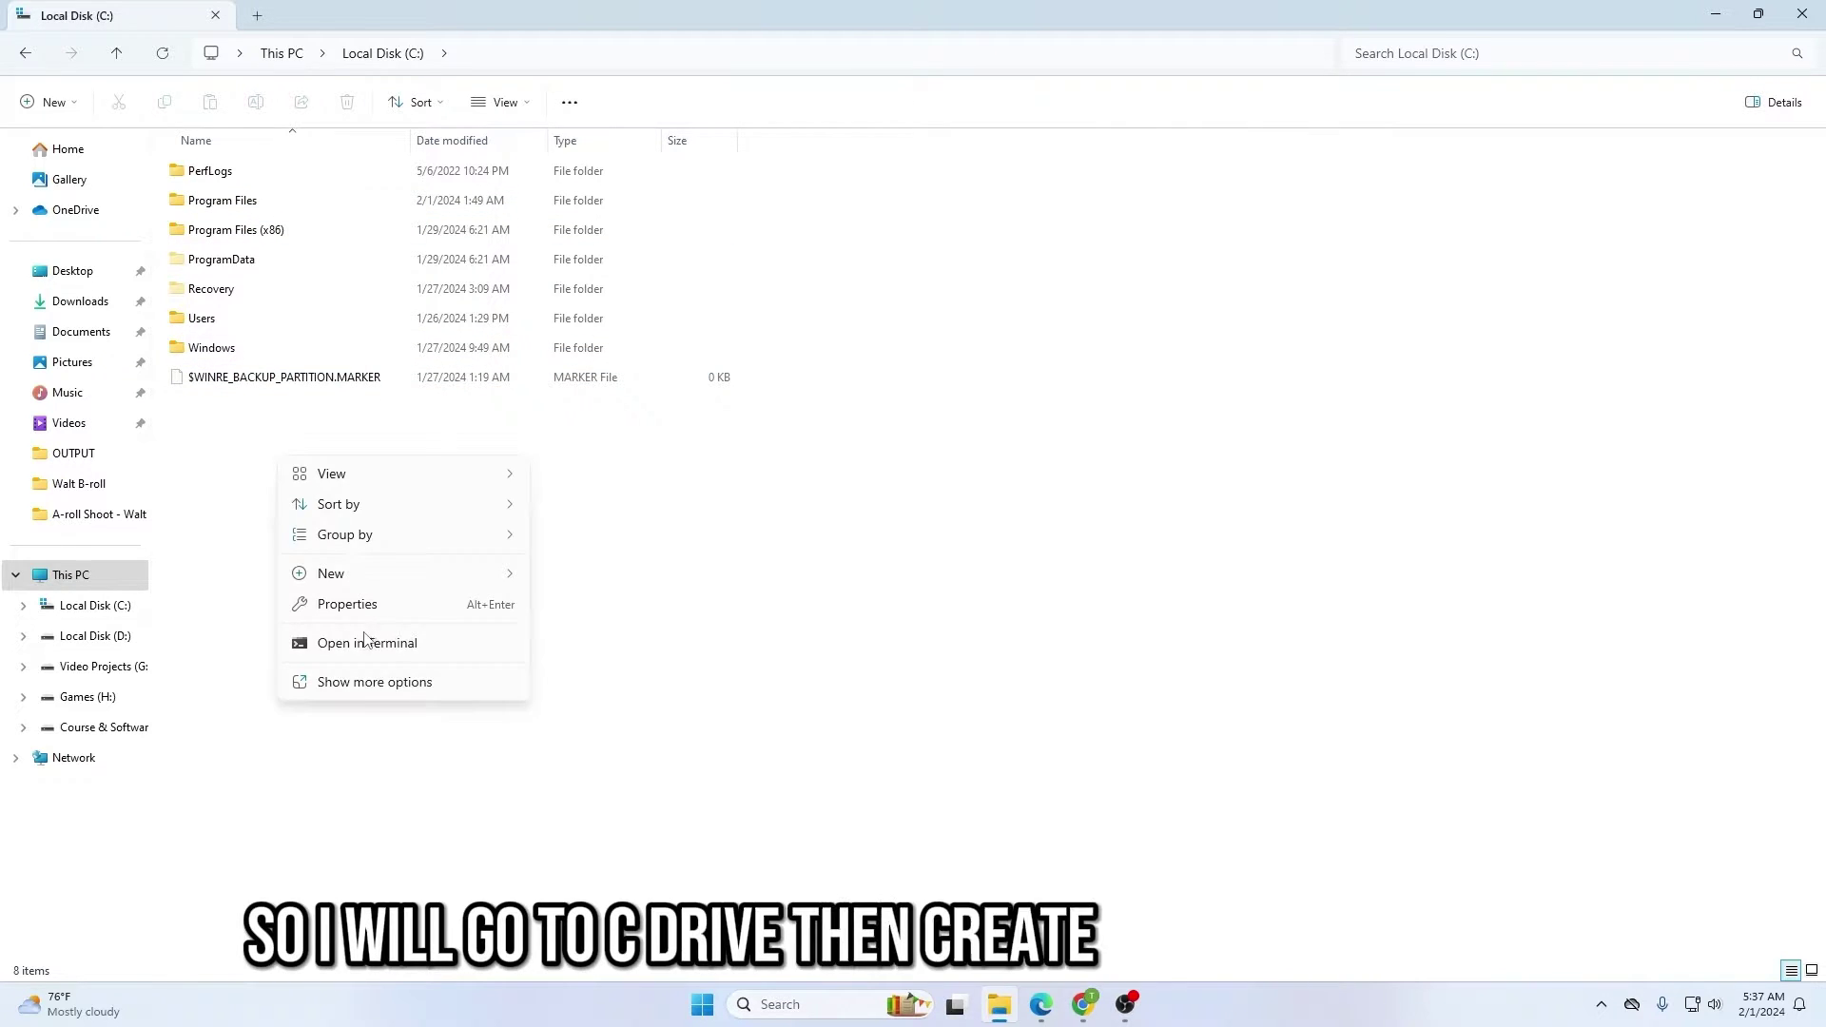
mouse_move(324, 582)
click(558, 578)
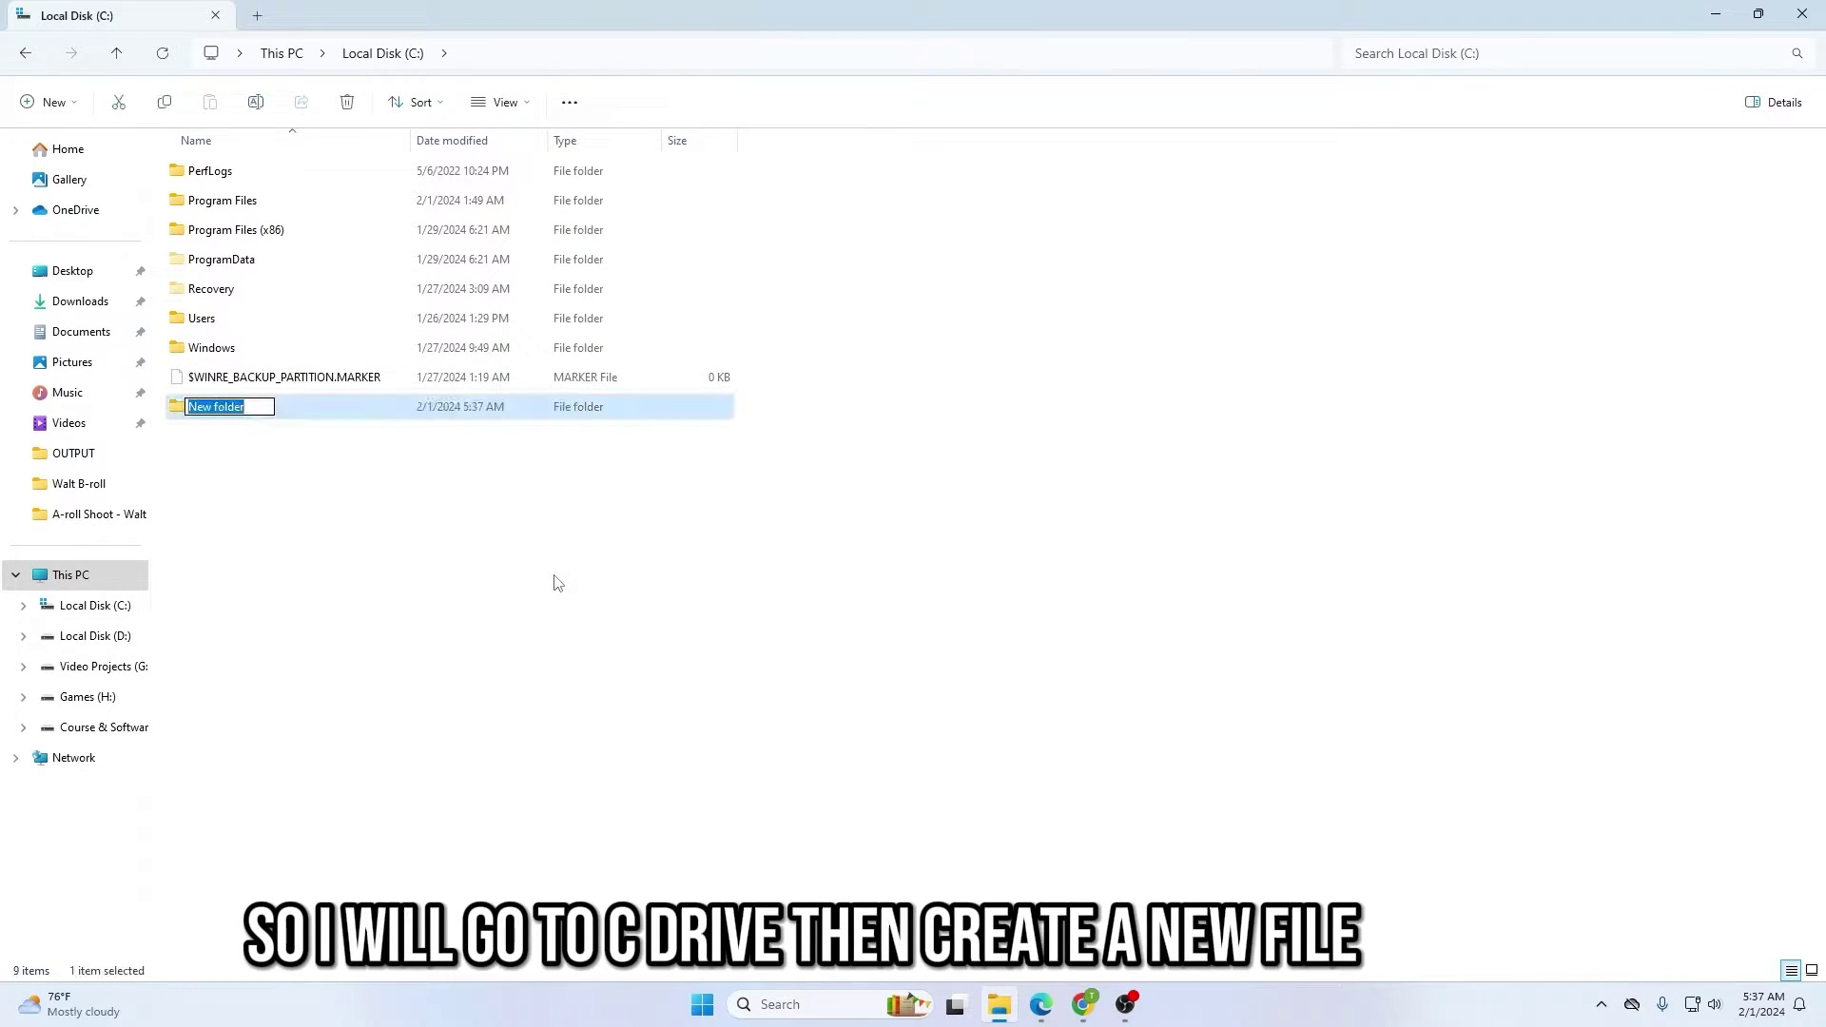
text(scrcpy)
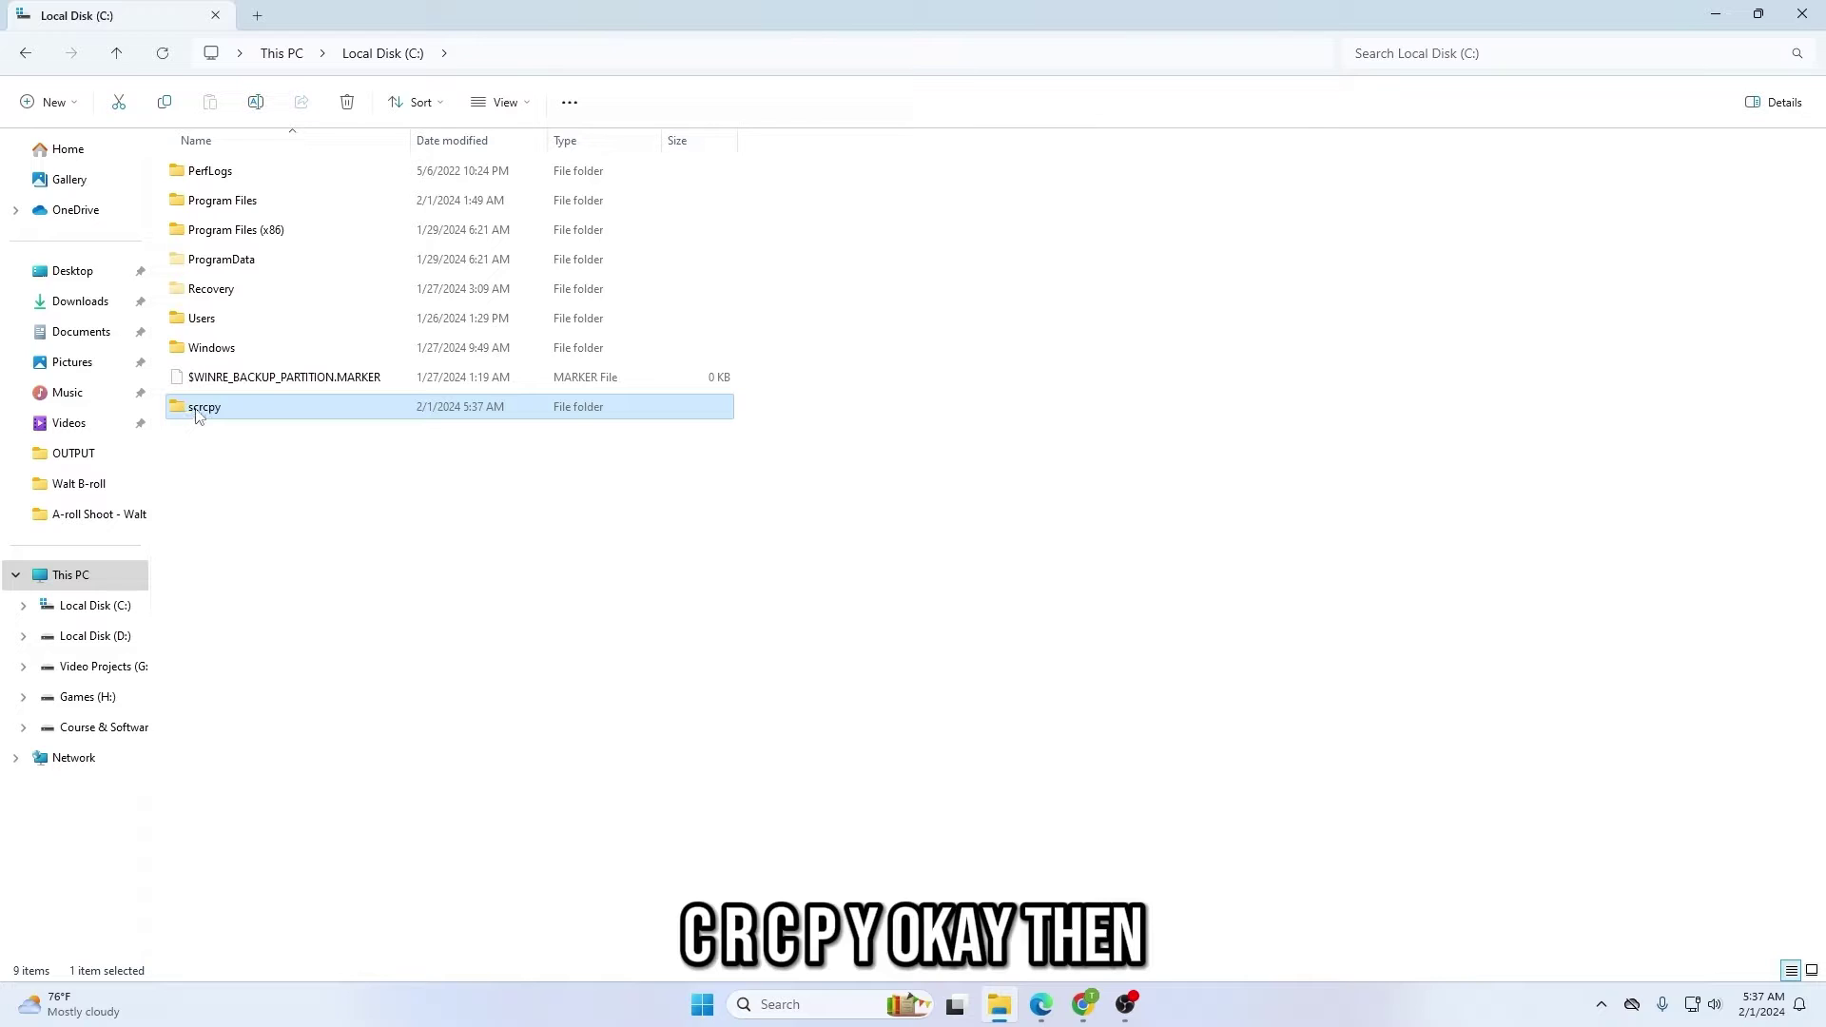
double_click(276, 408)
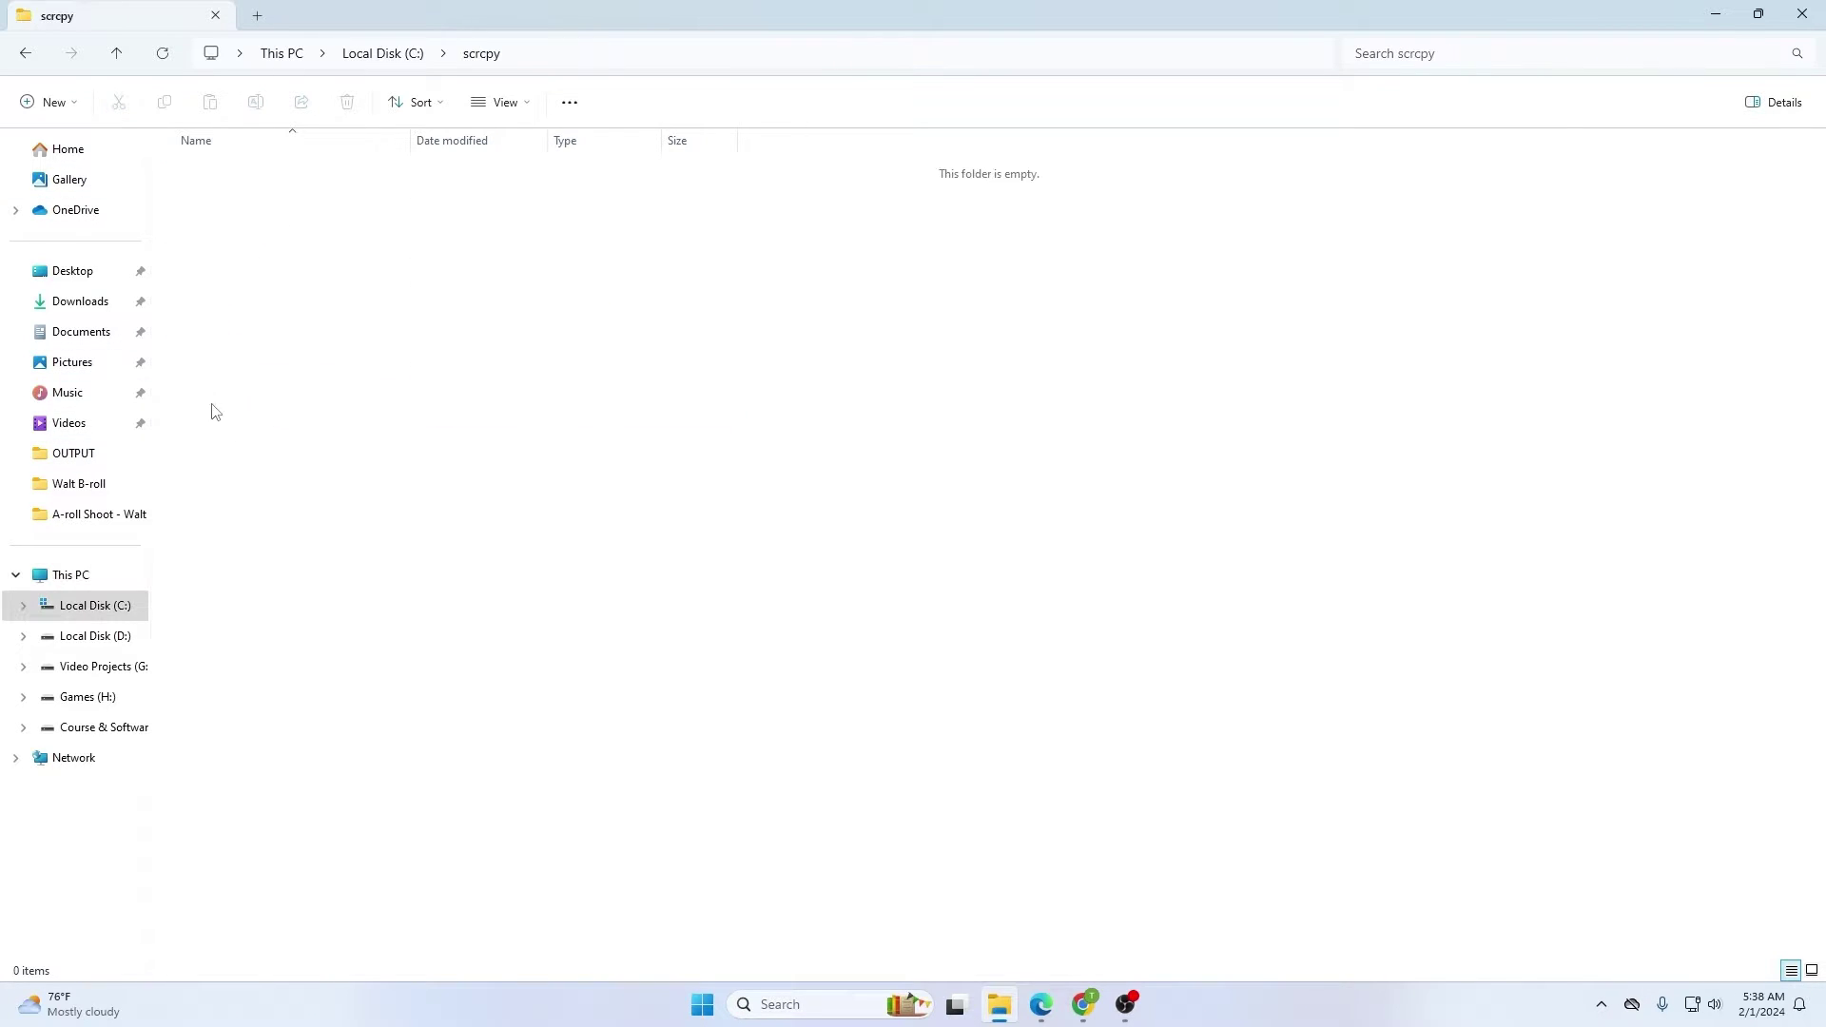
- Open Downloads in a new File Explorer tab and copy all the files from the inner scrcpy-win64-v2.3.1 folder
right_click(76, 304)
click(149, 371)
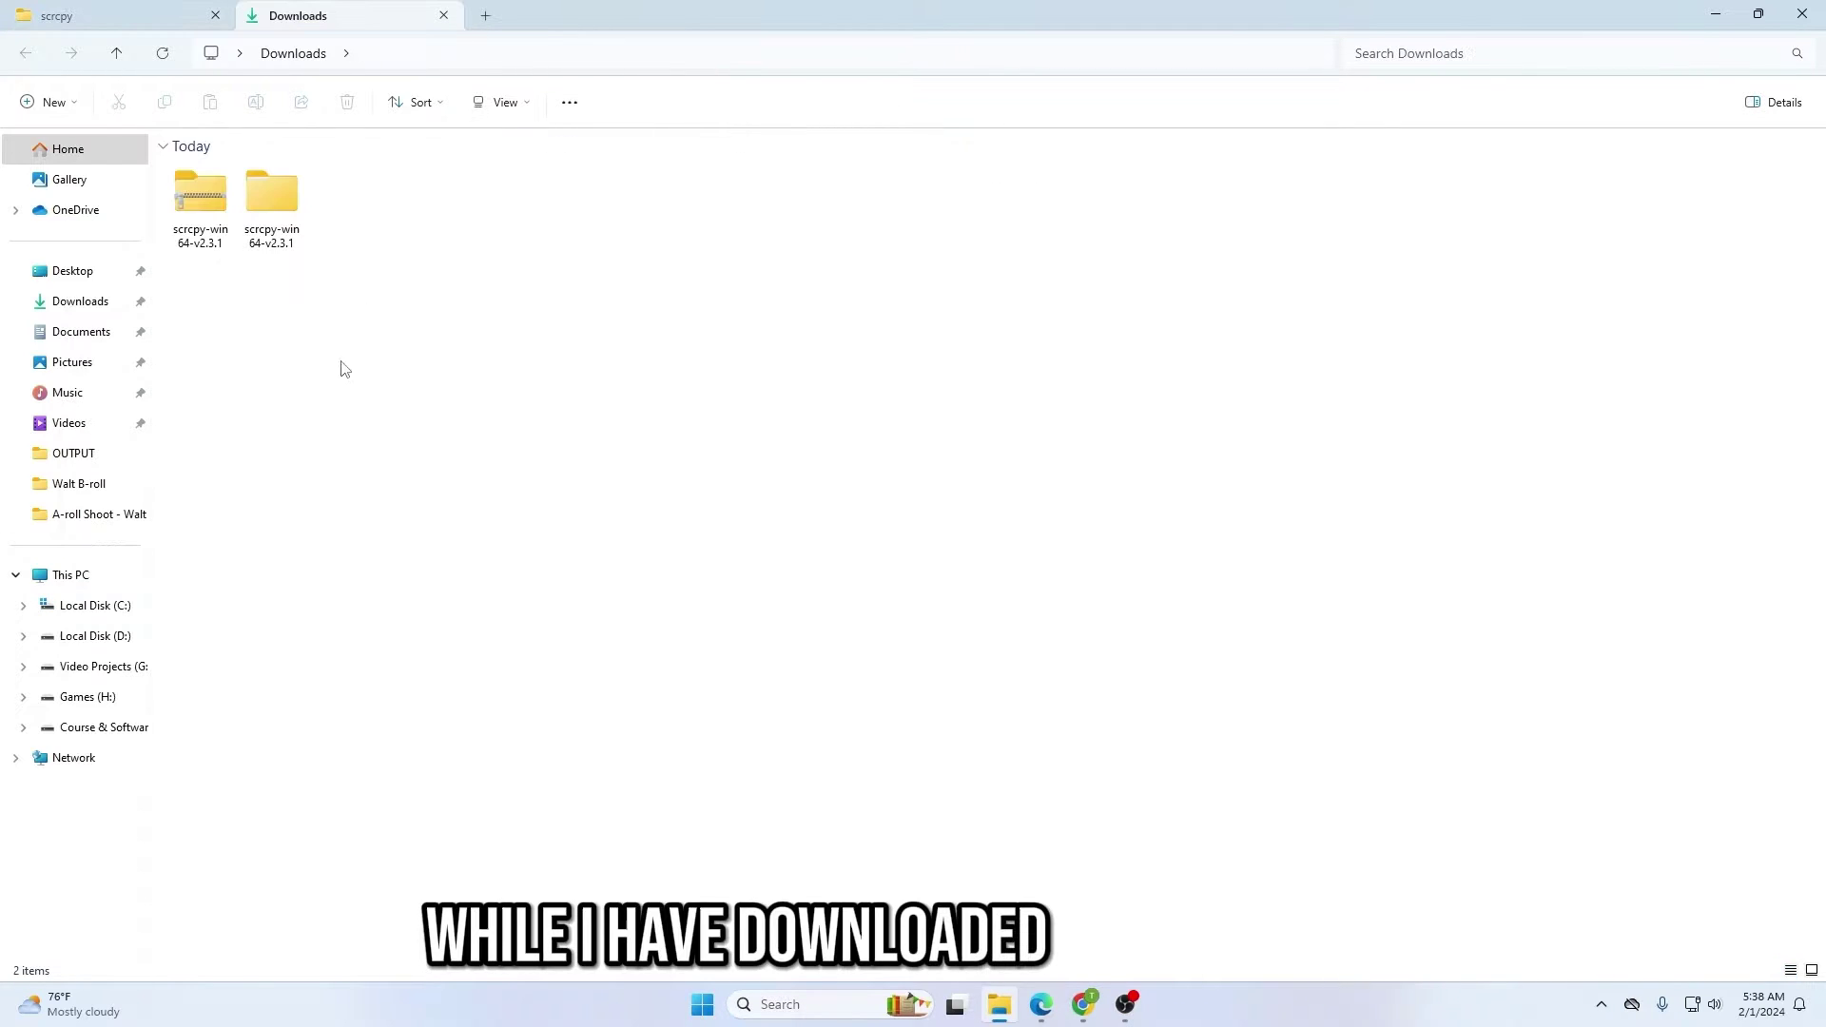
double_click(263, 182)
double_click(224, 200)
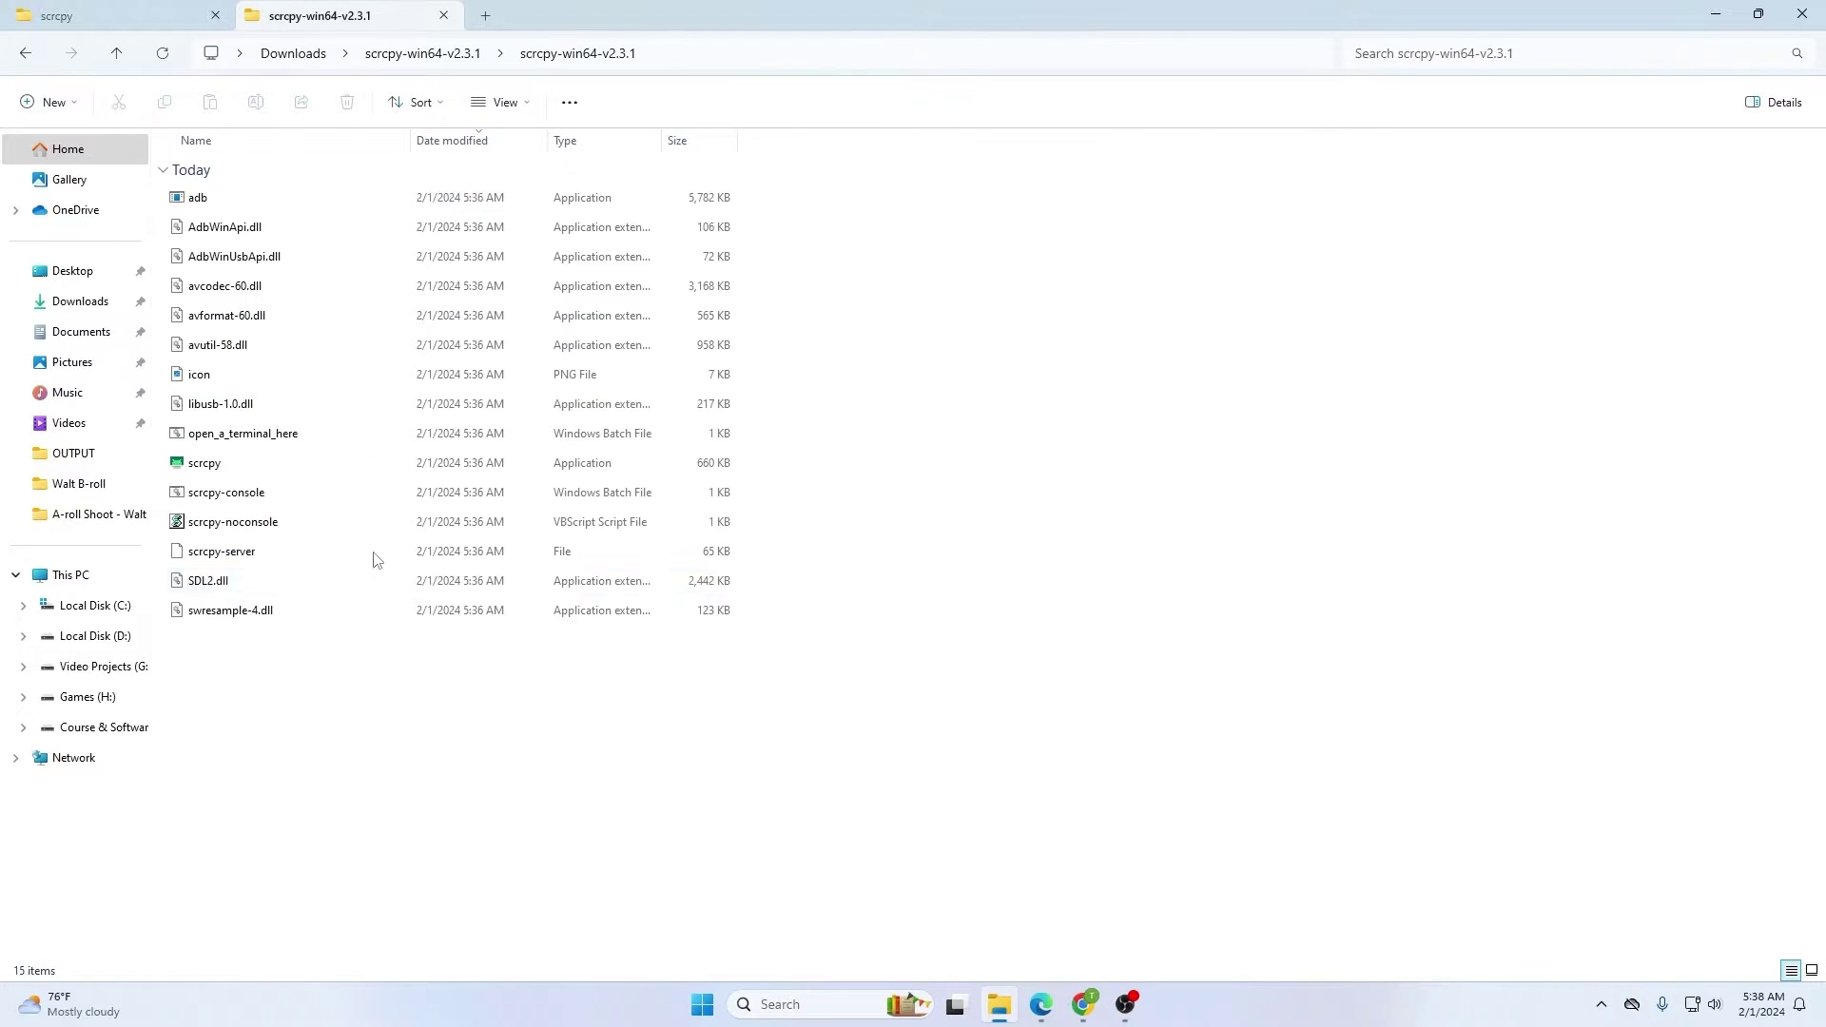
drag(334, 584, 298, 200)
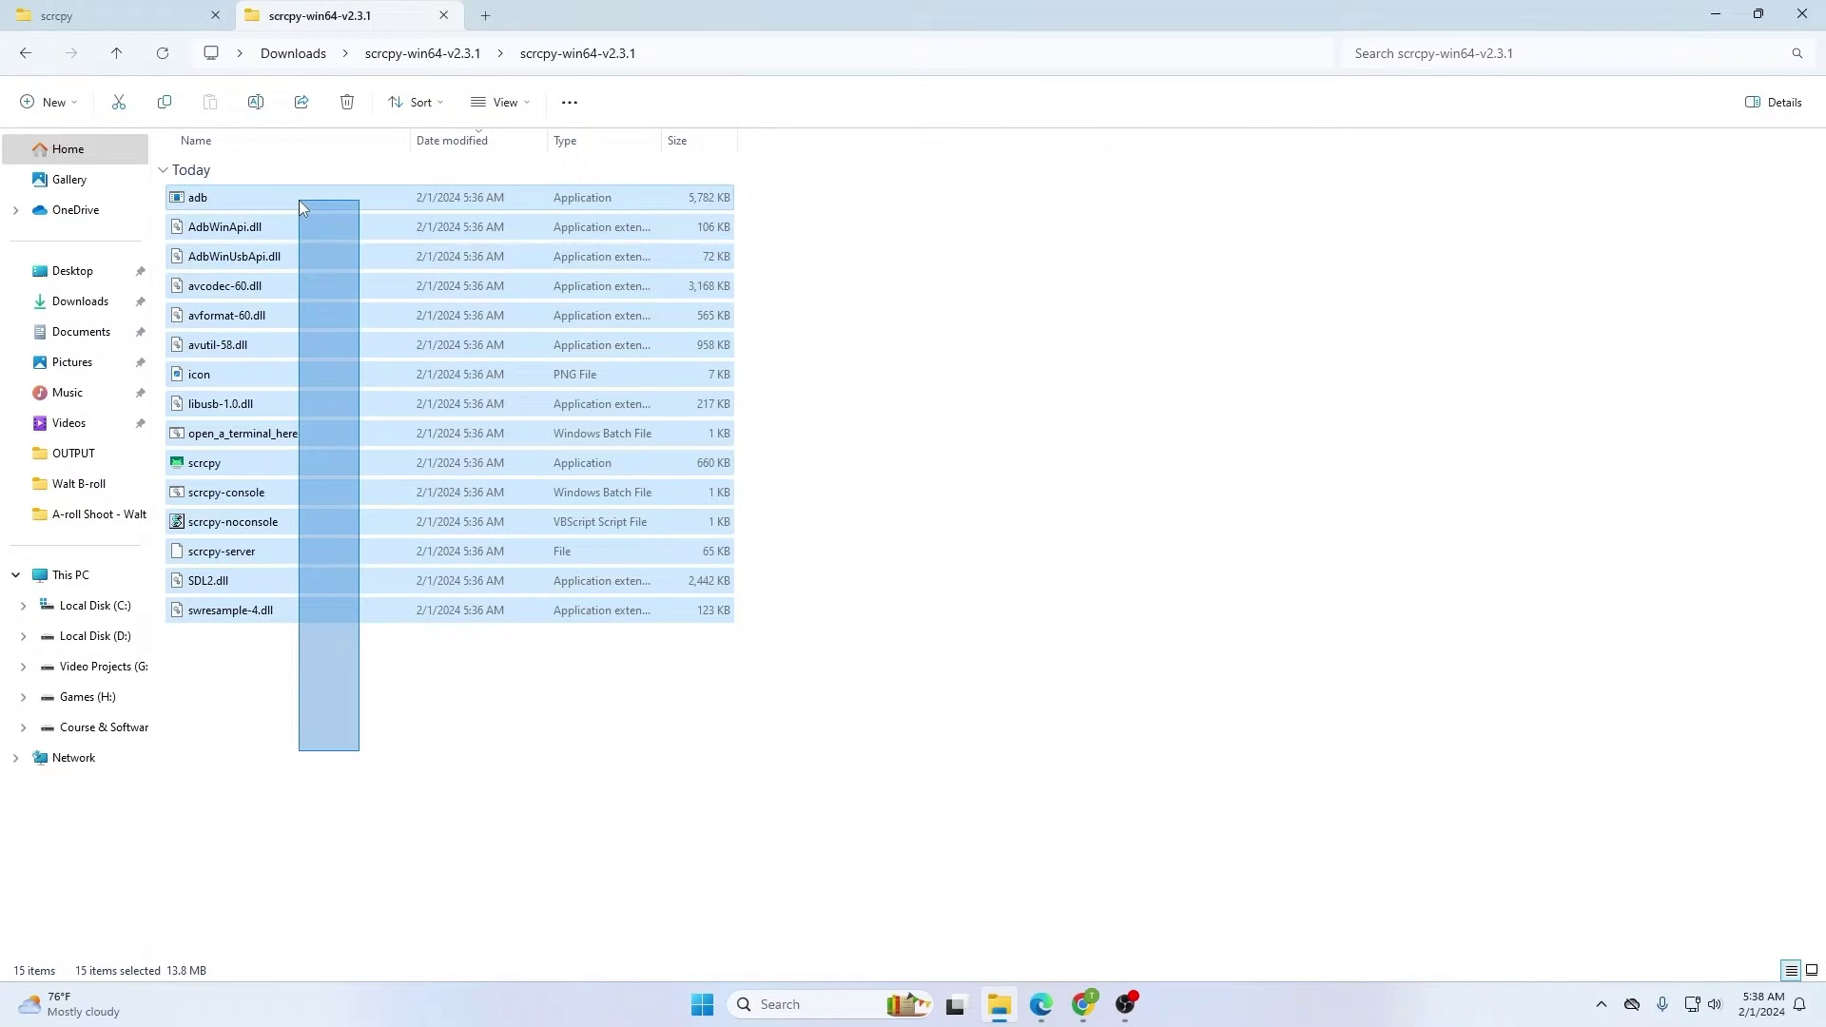
right_click(273, 290)
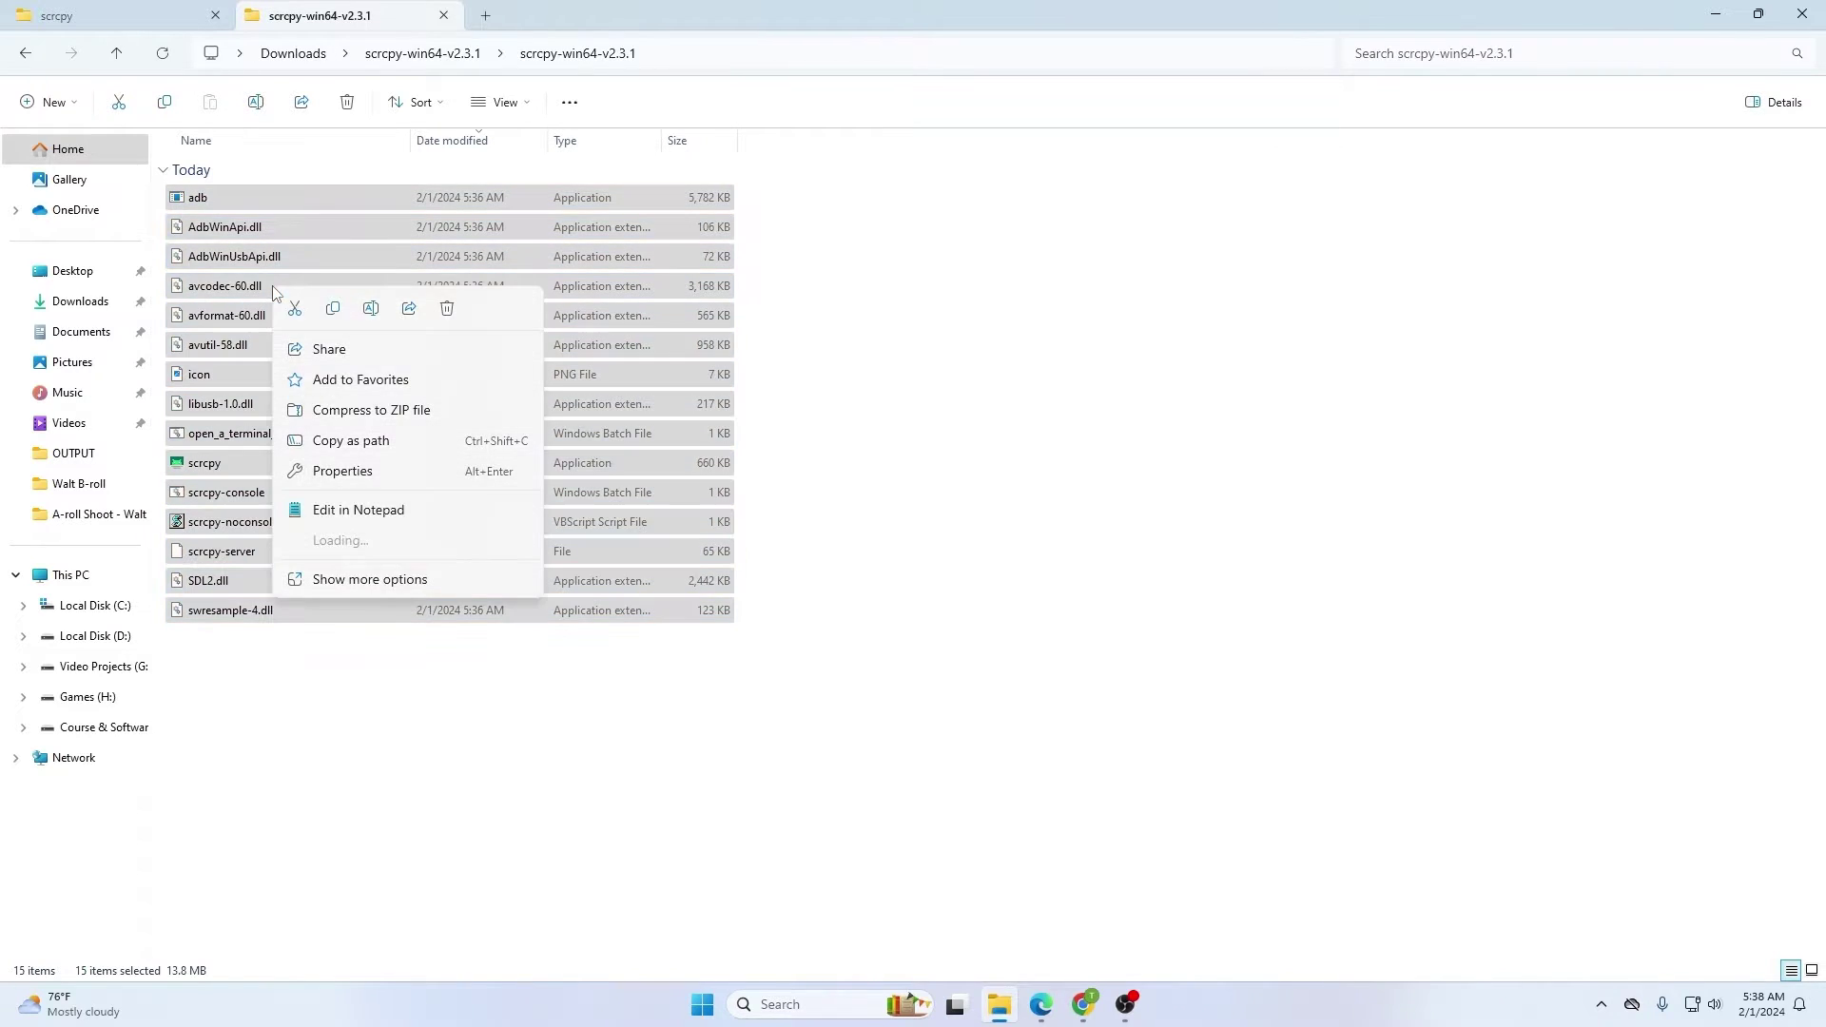
click(329, 314)
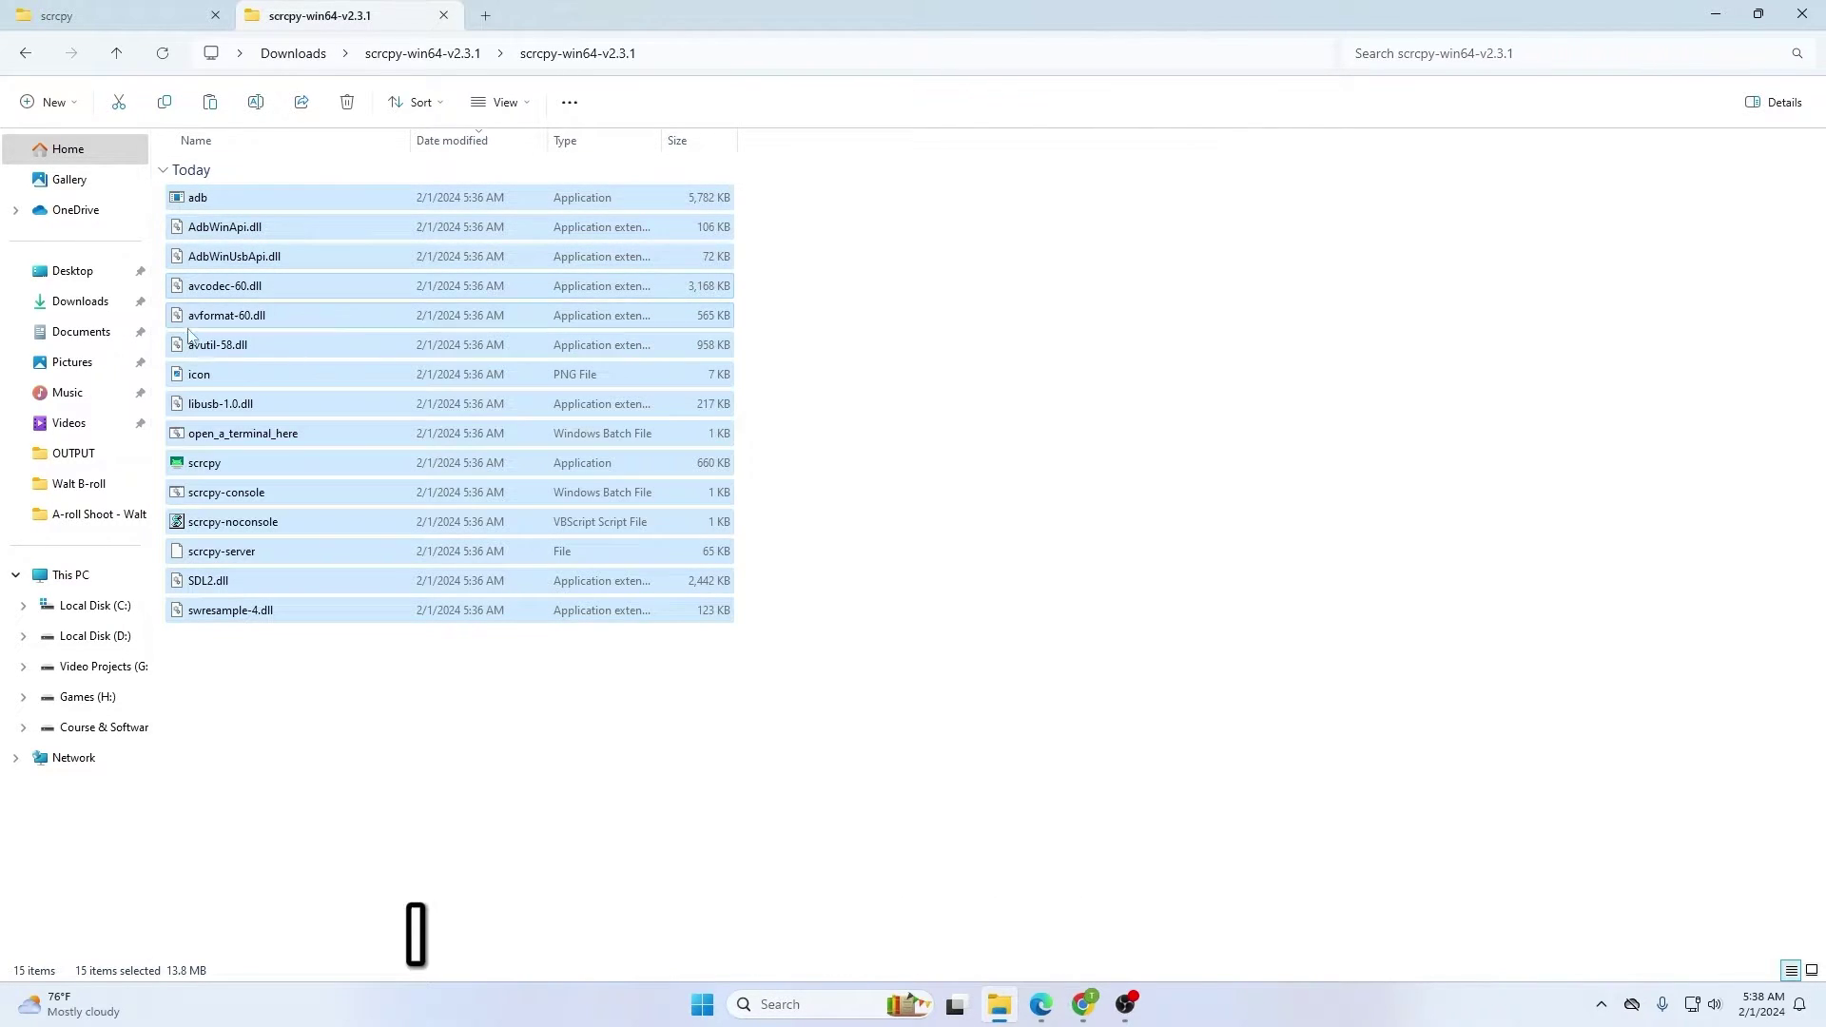
- Paste the copied program files into the scrcpy folder on Local Disk (C:) and reopen that folder from the drive
click(90, 605)
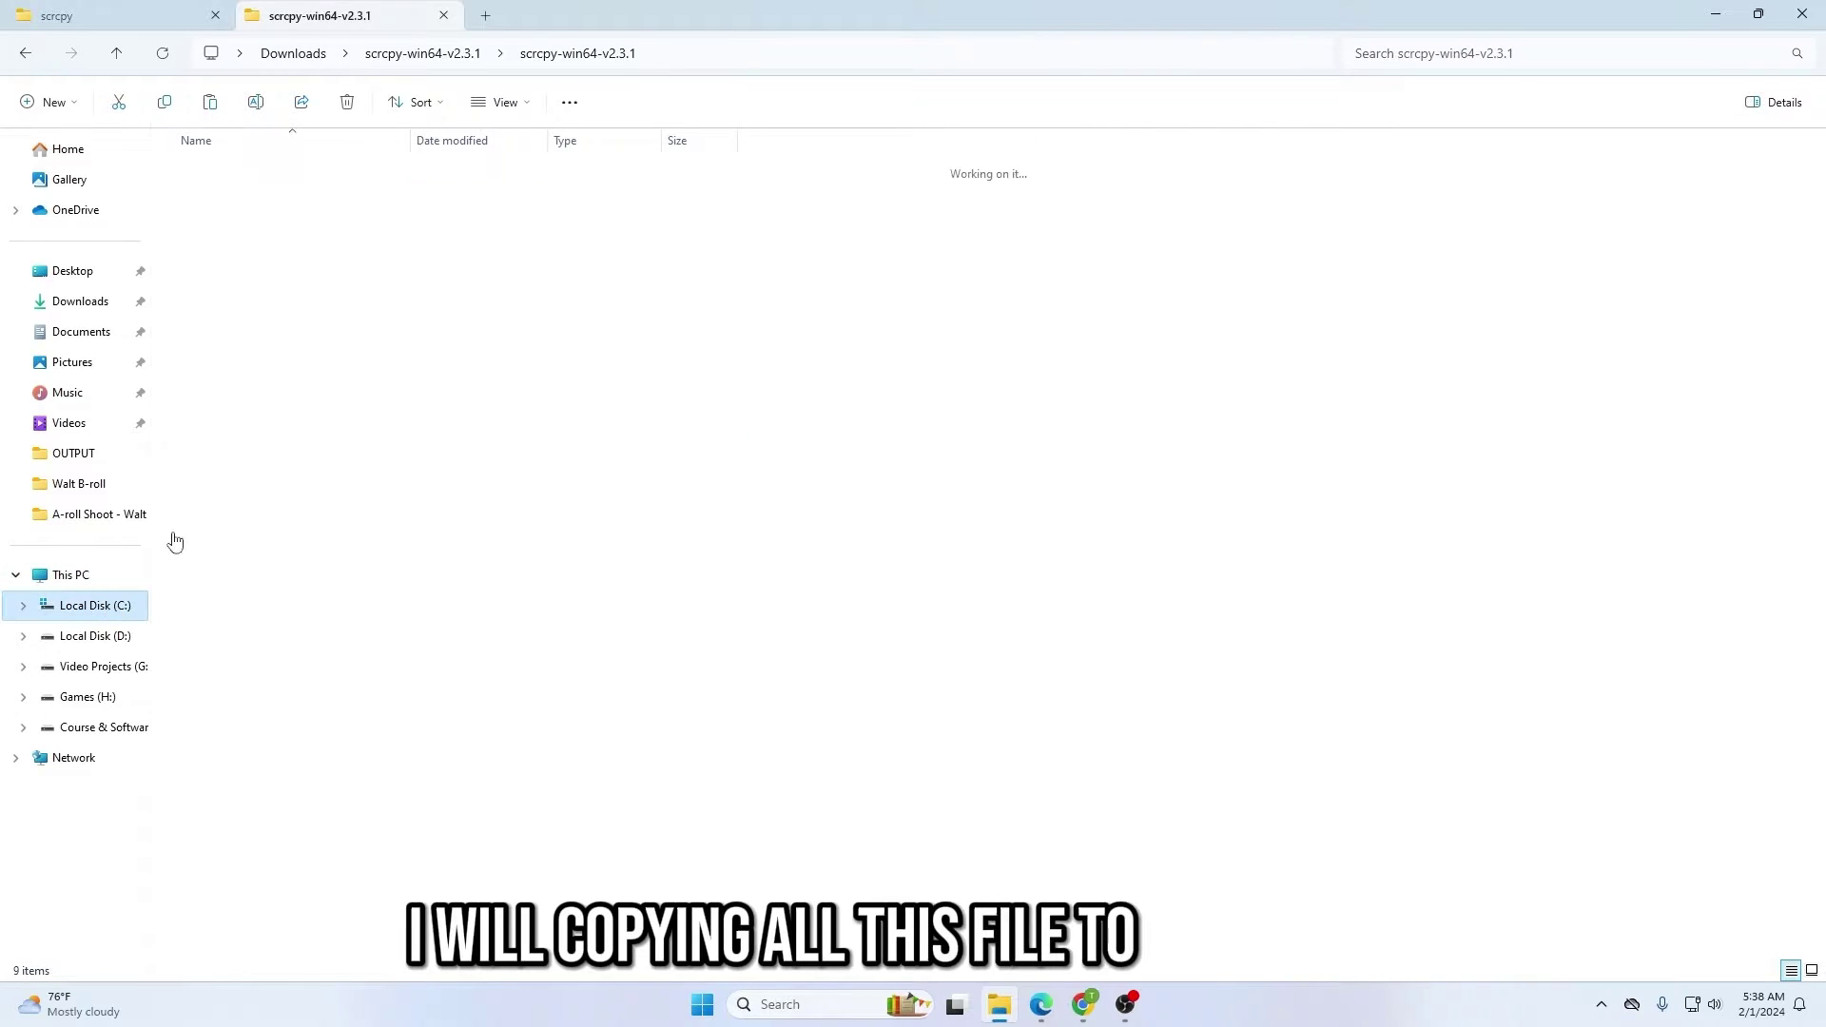
double_click(207, 319)
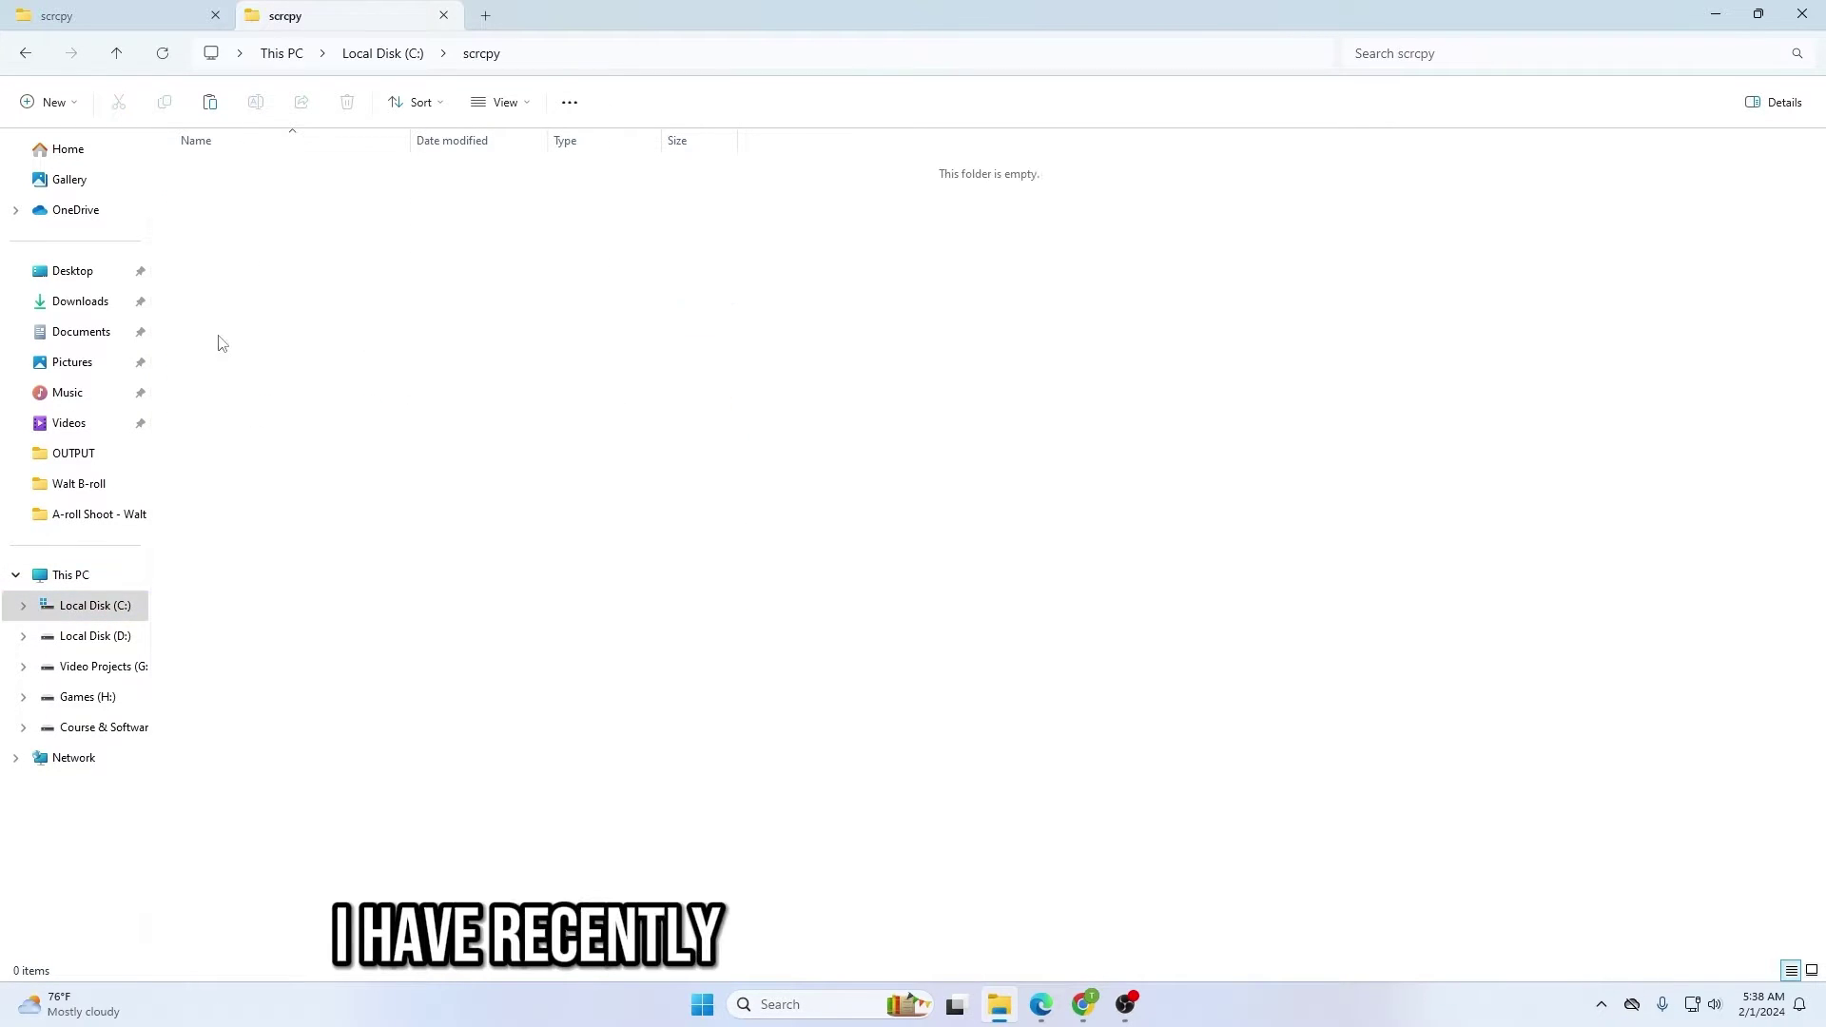
click(405, 52)
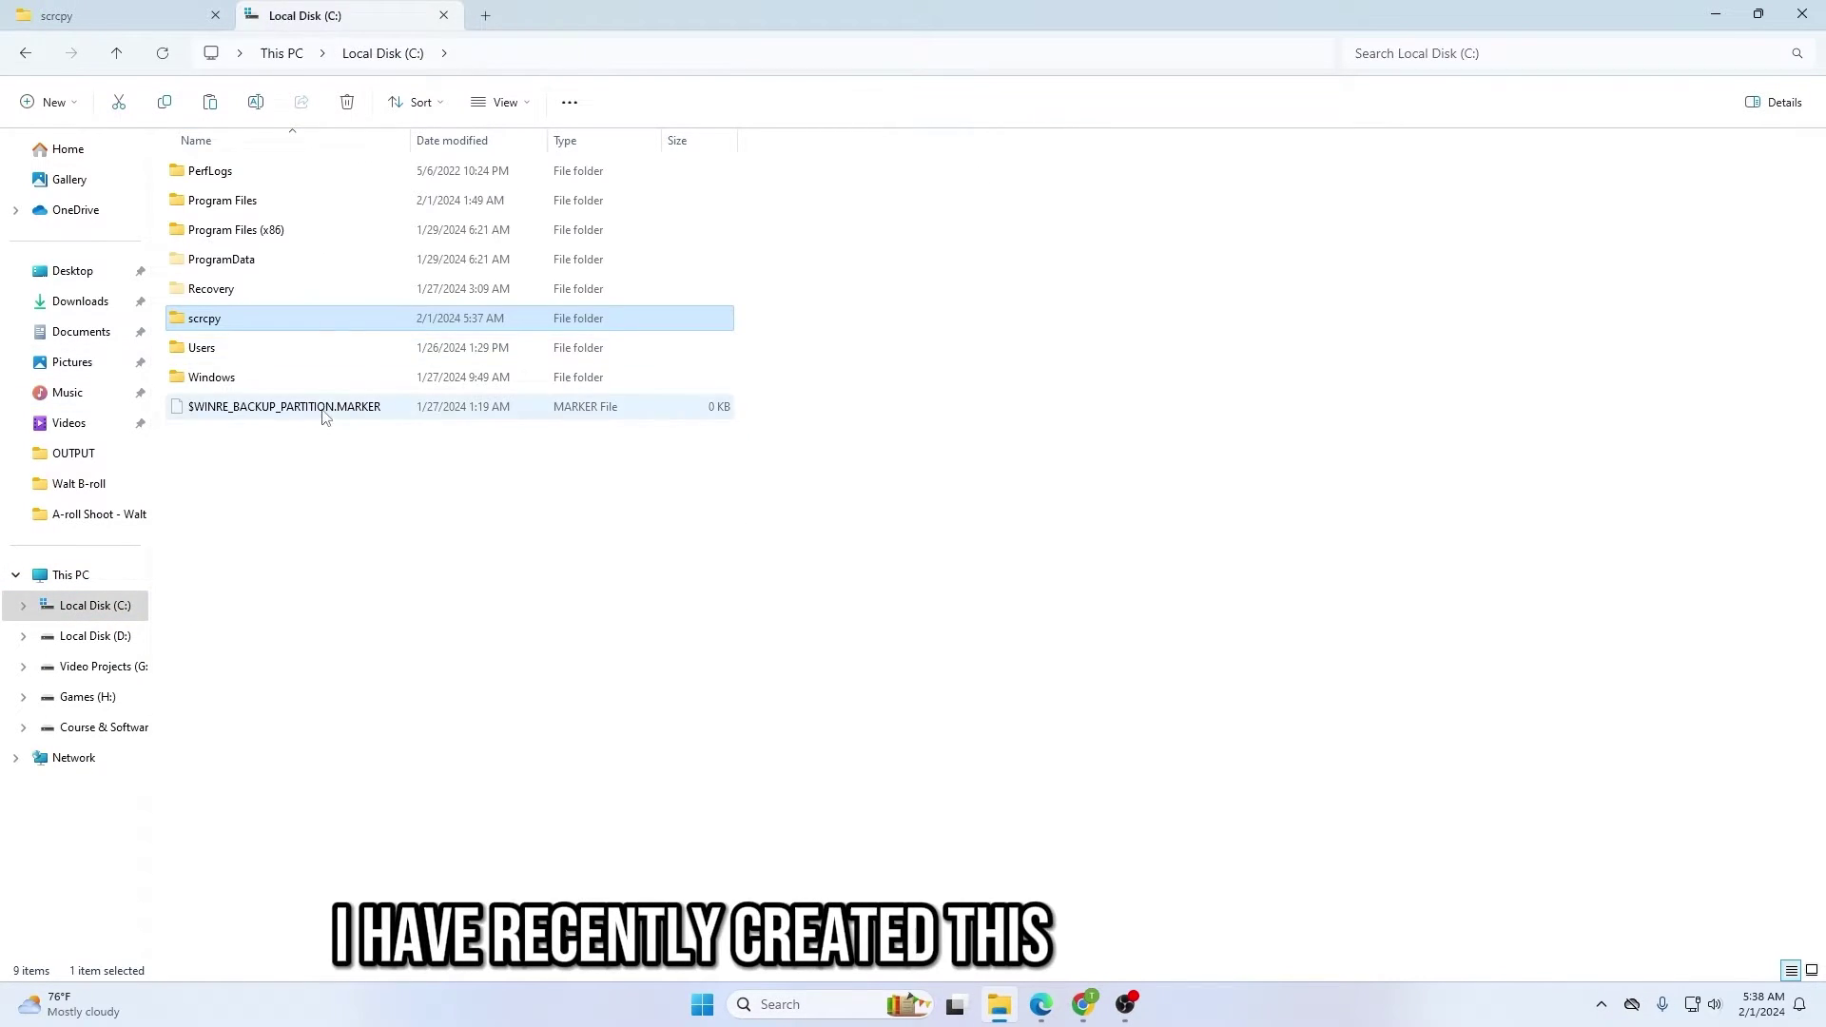
double_click(221, 316)
right_click(285, 278)
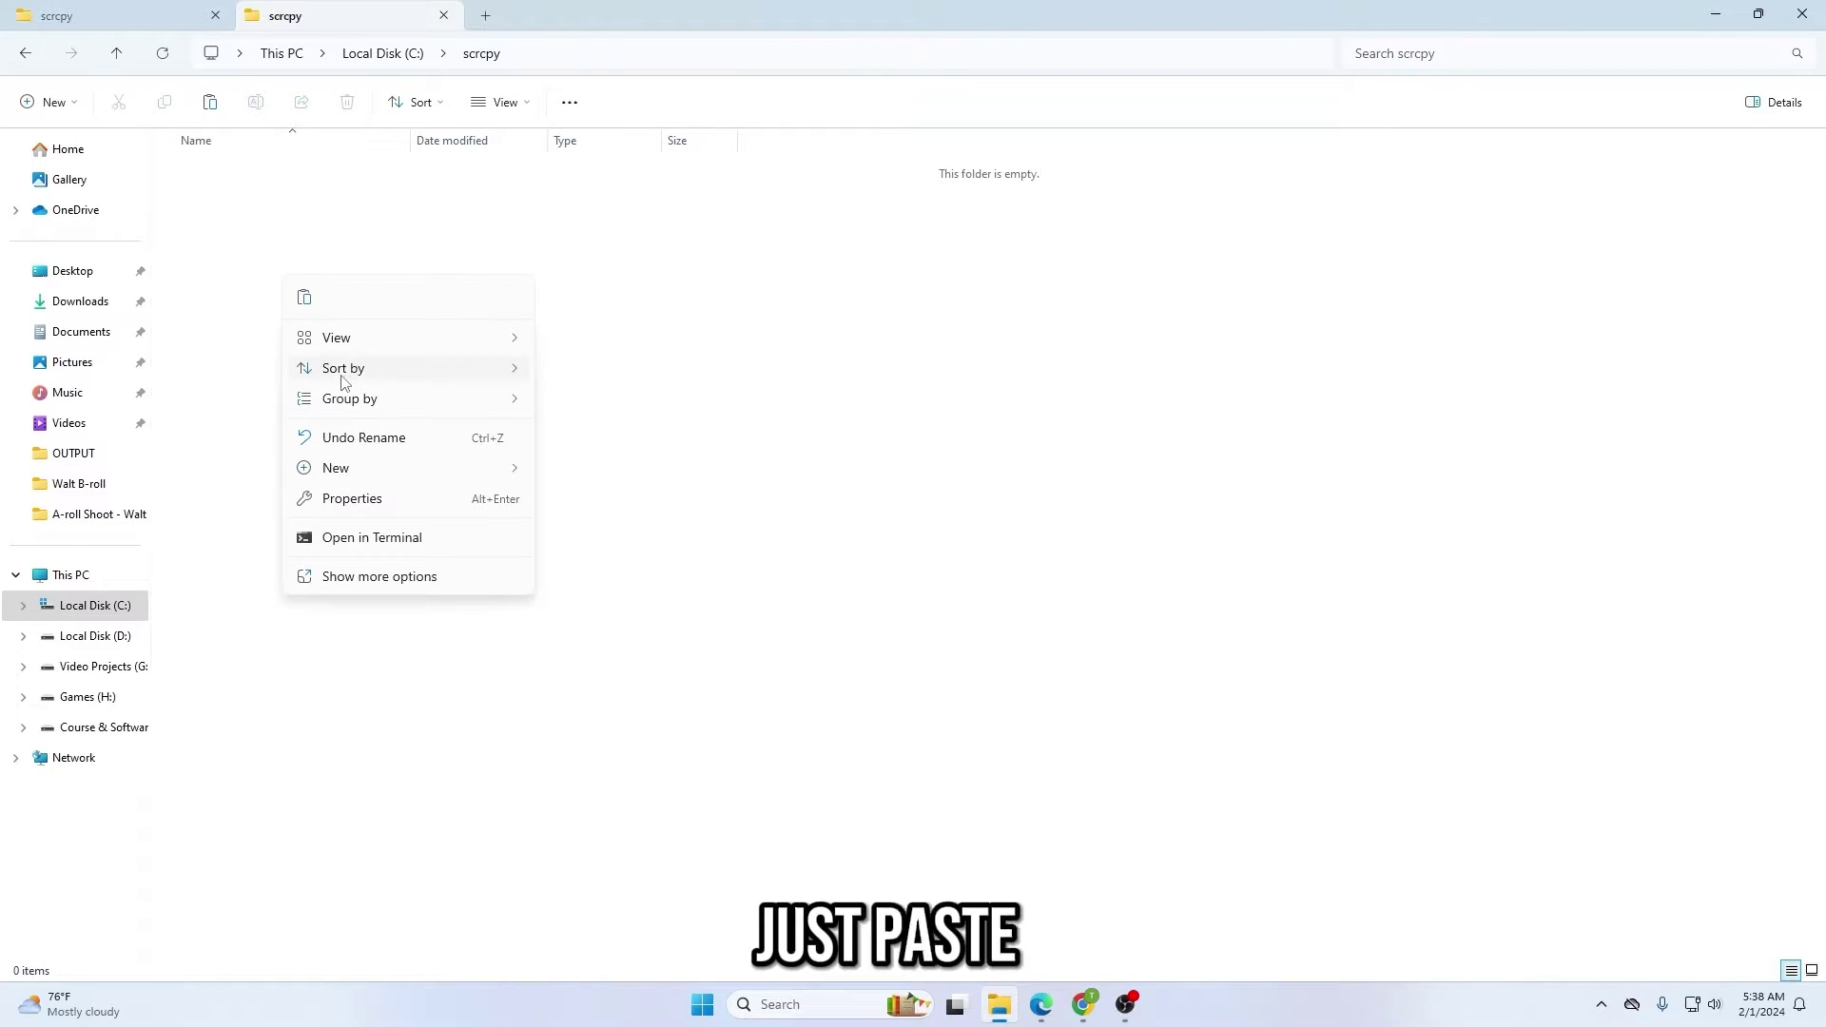
click(307, 298)
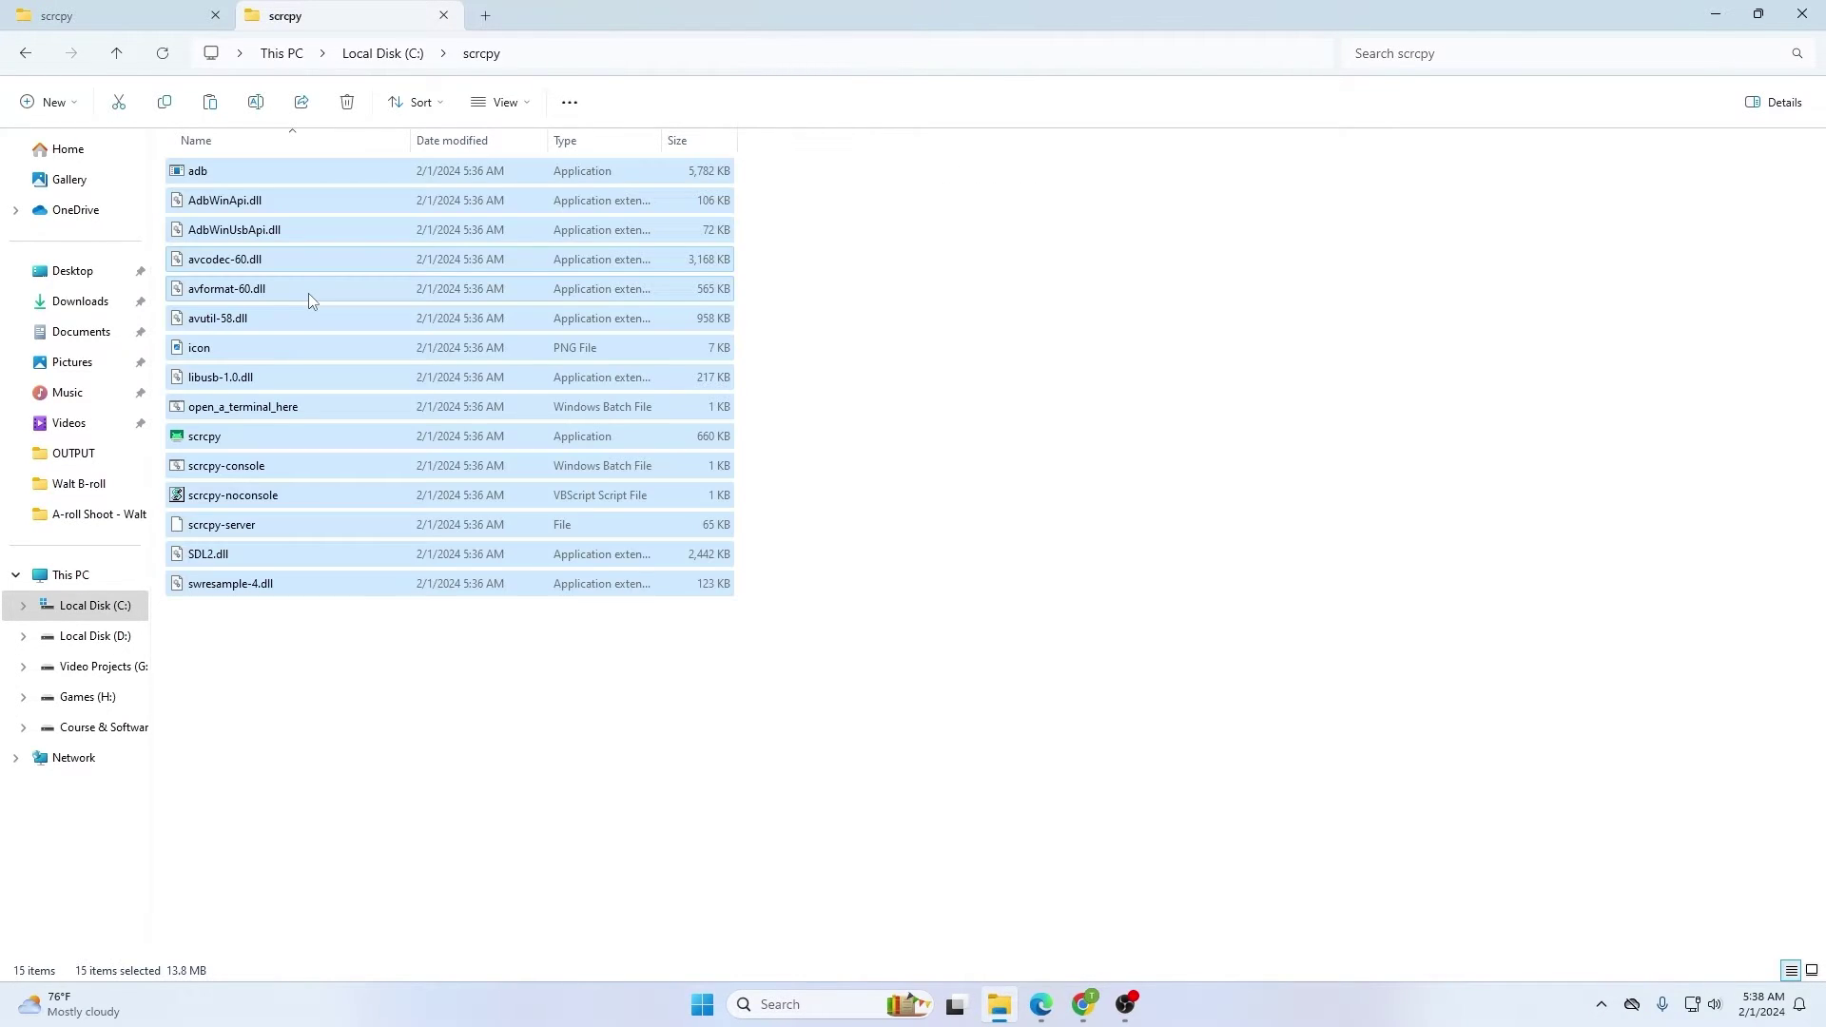
click(359, 54)
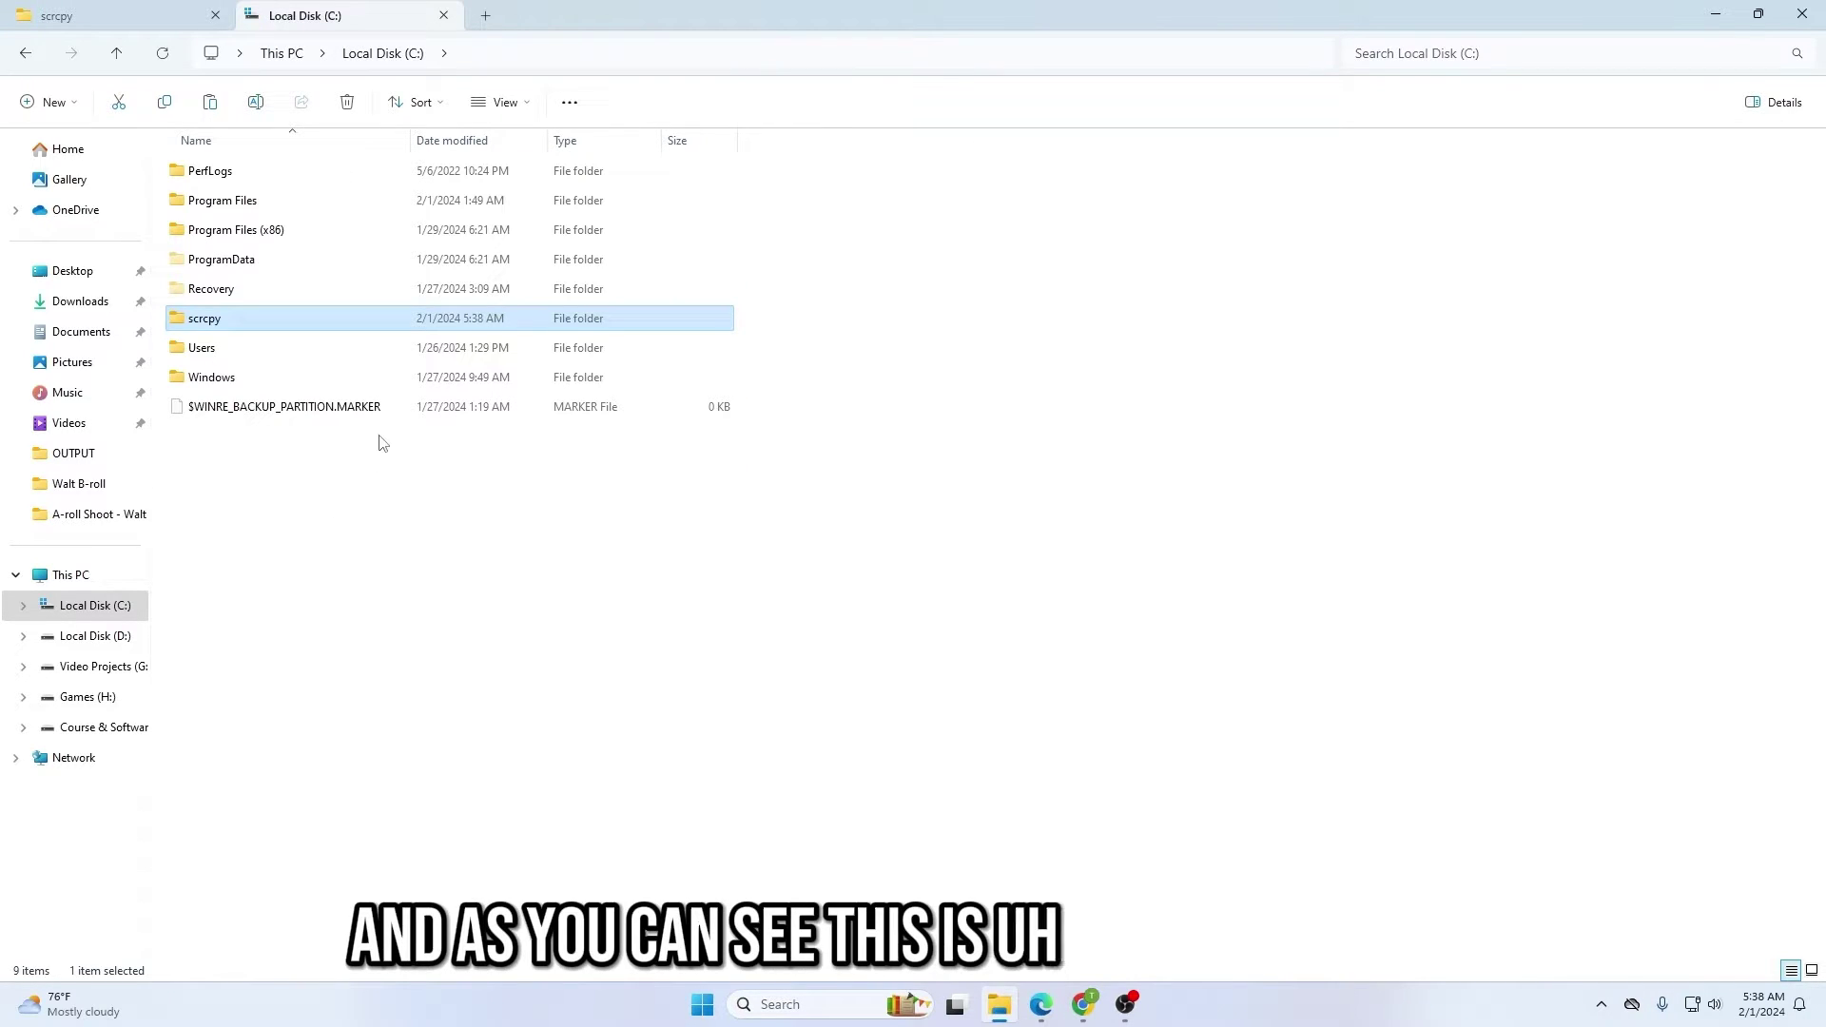
double_click(214, 321)
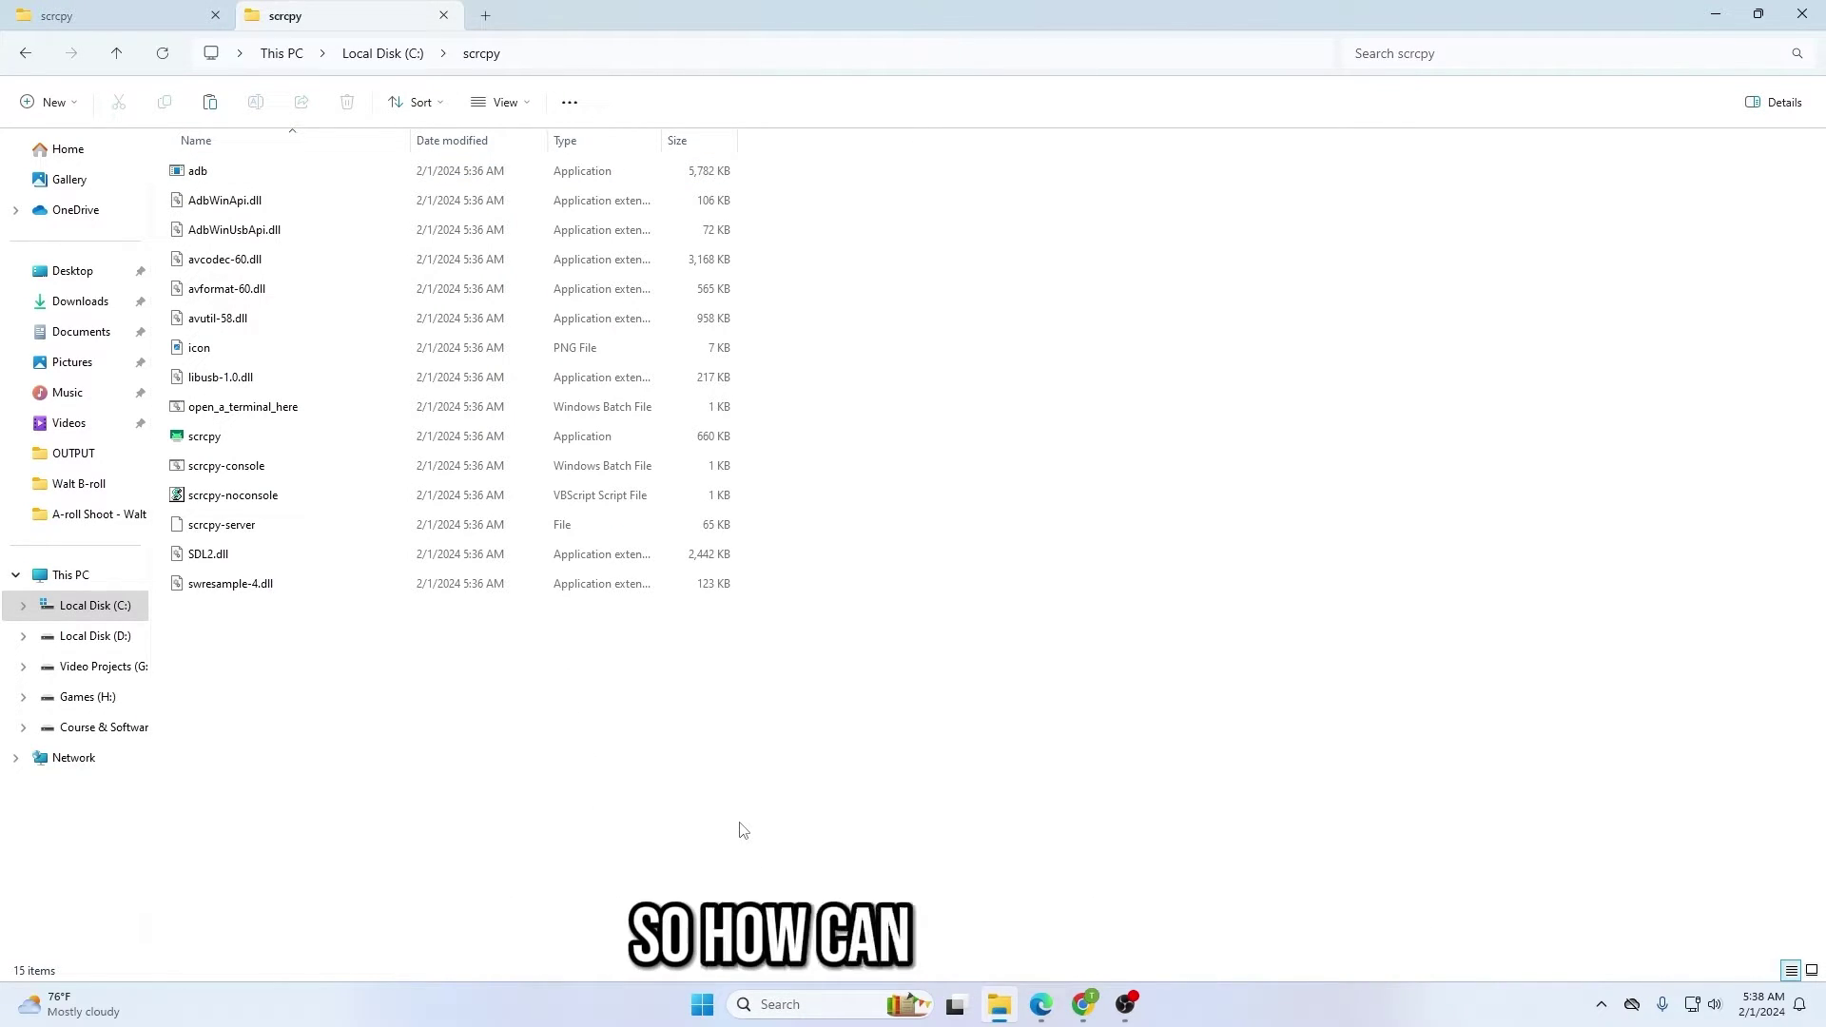
- Search Windows for "settings" and open the Settings app
click(807, 1006)
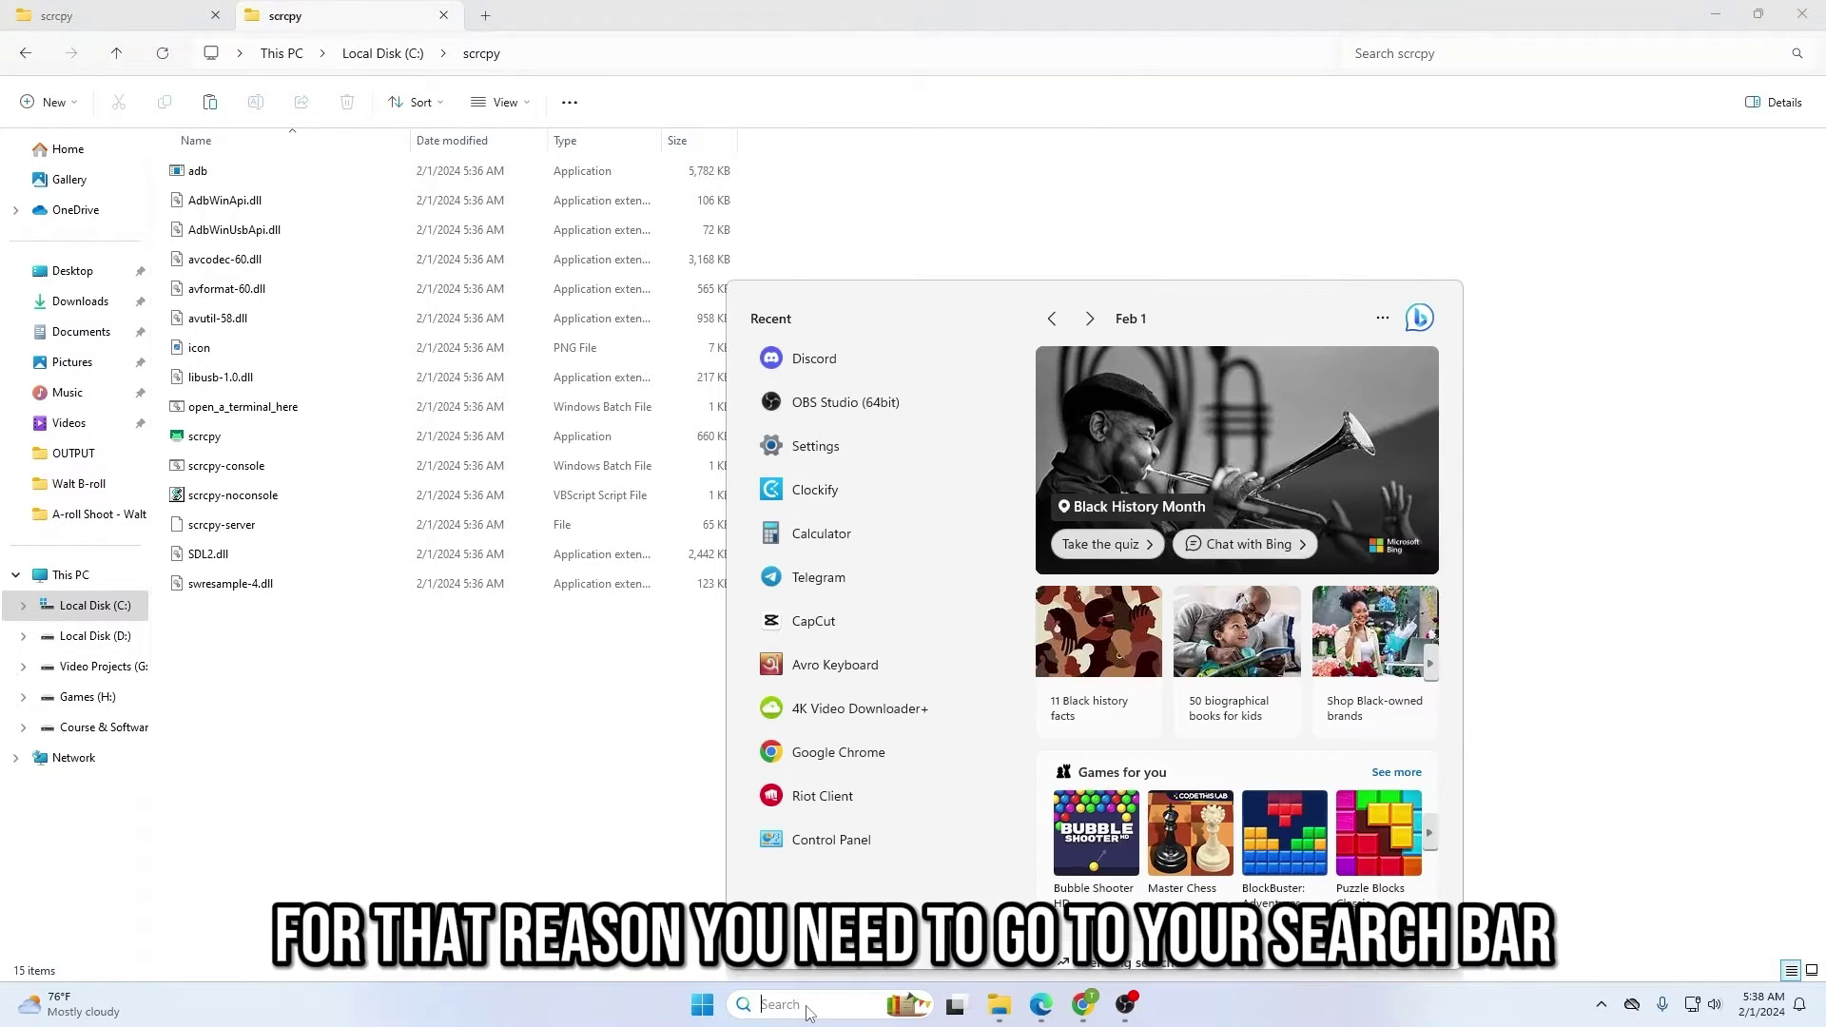
text(settings)
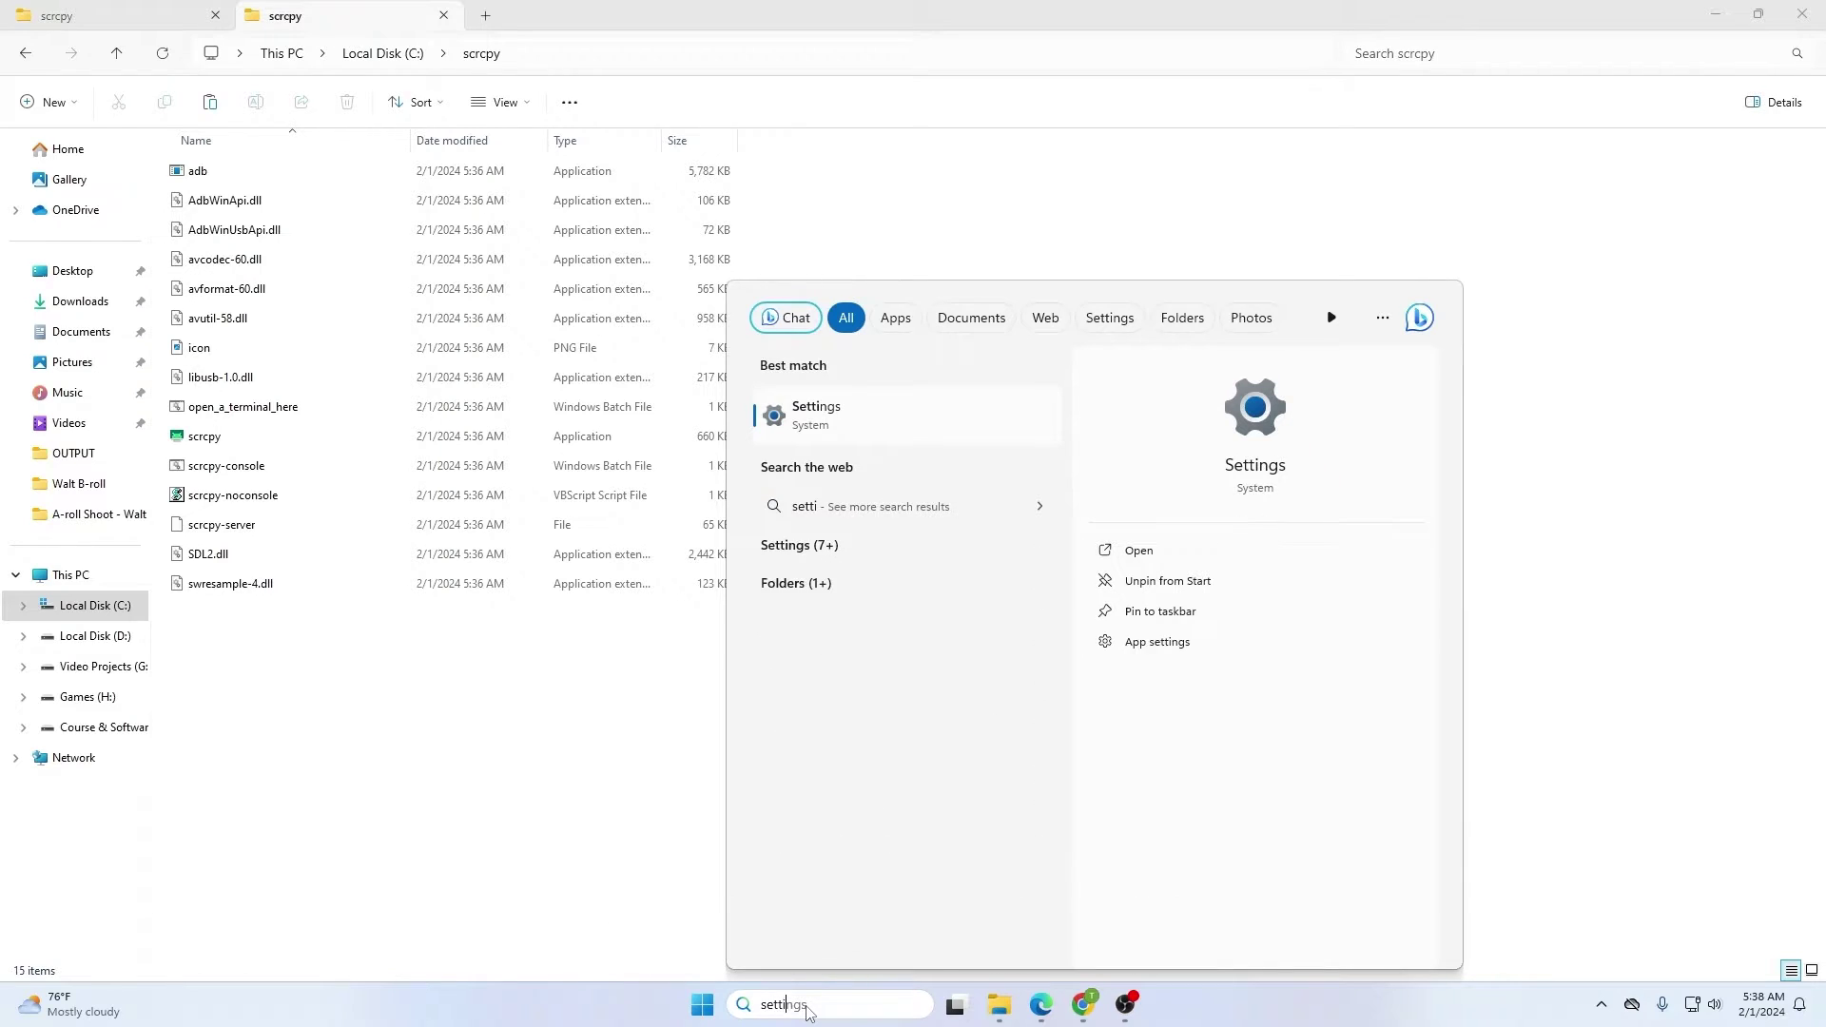
text(s)
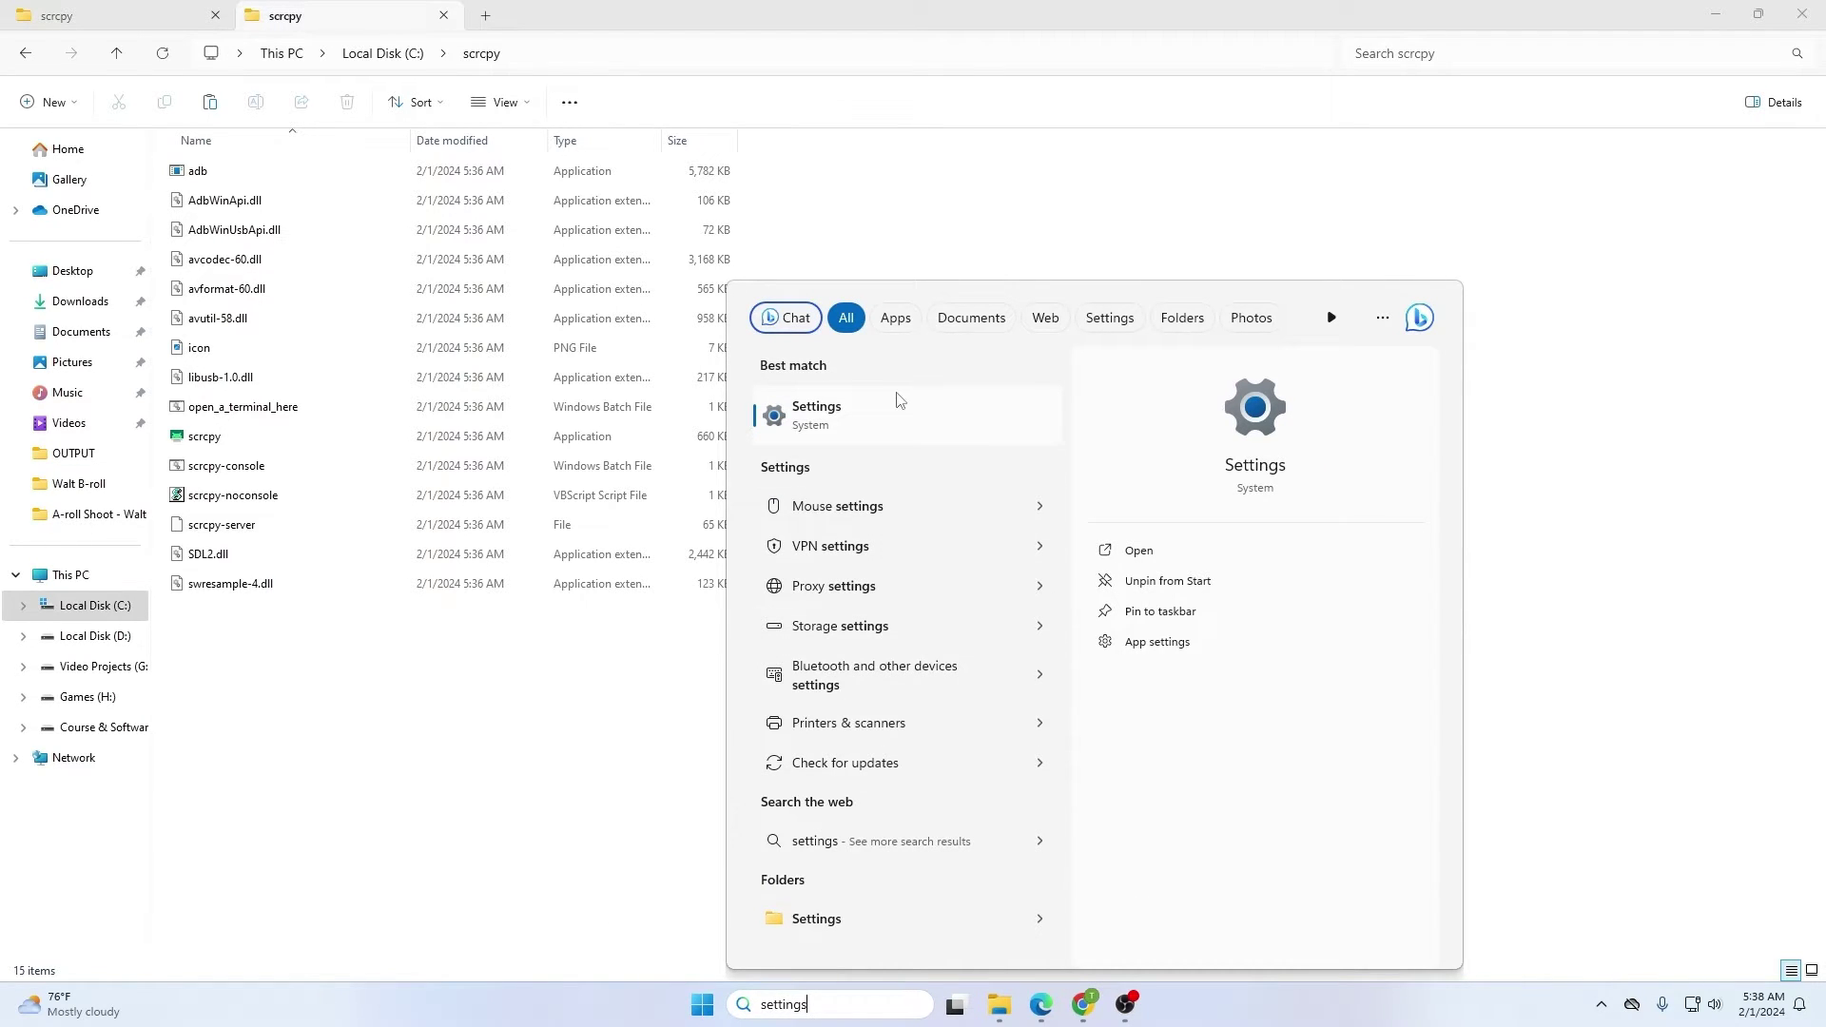
click(815, 411)
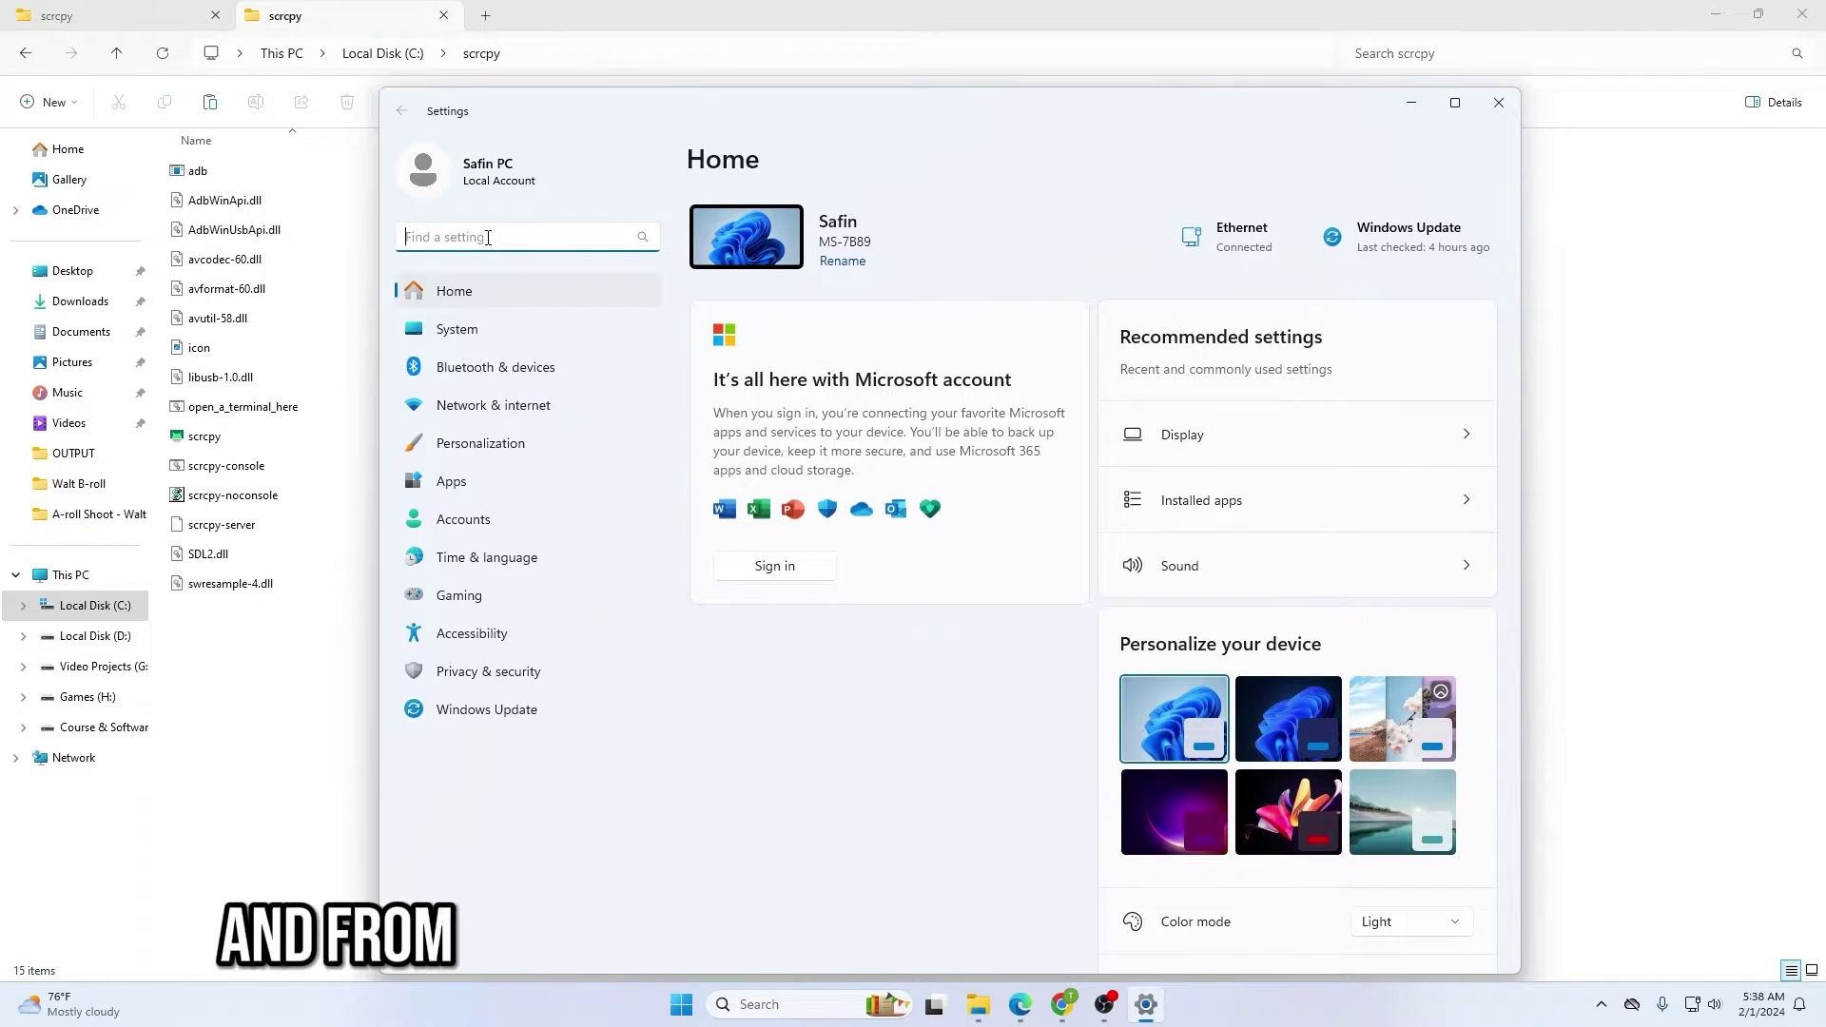
- Find the system environment variables setting by searching for "envir" and open the Environment Variables dialog
text(envir)
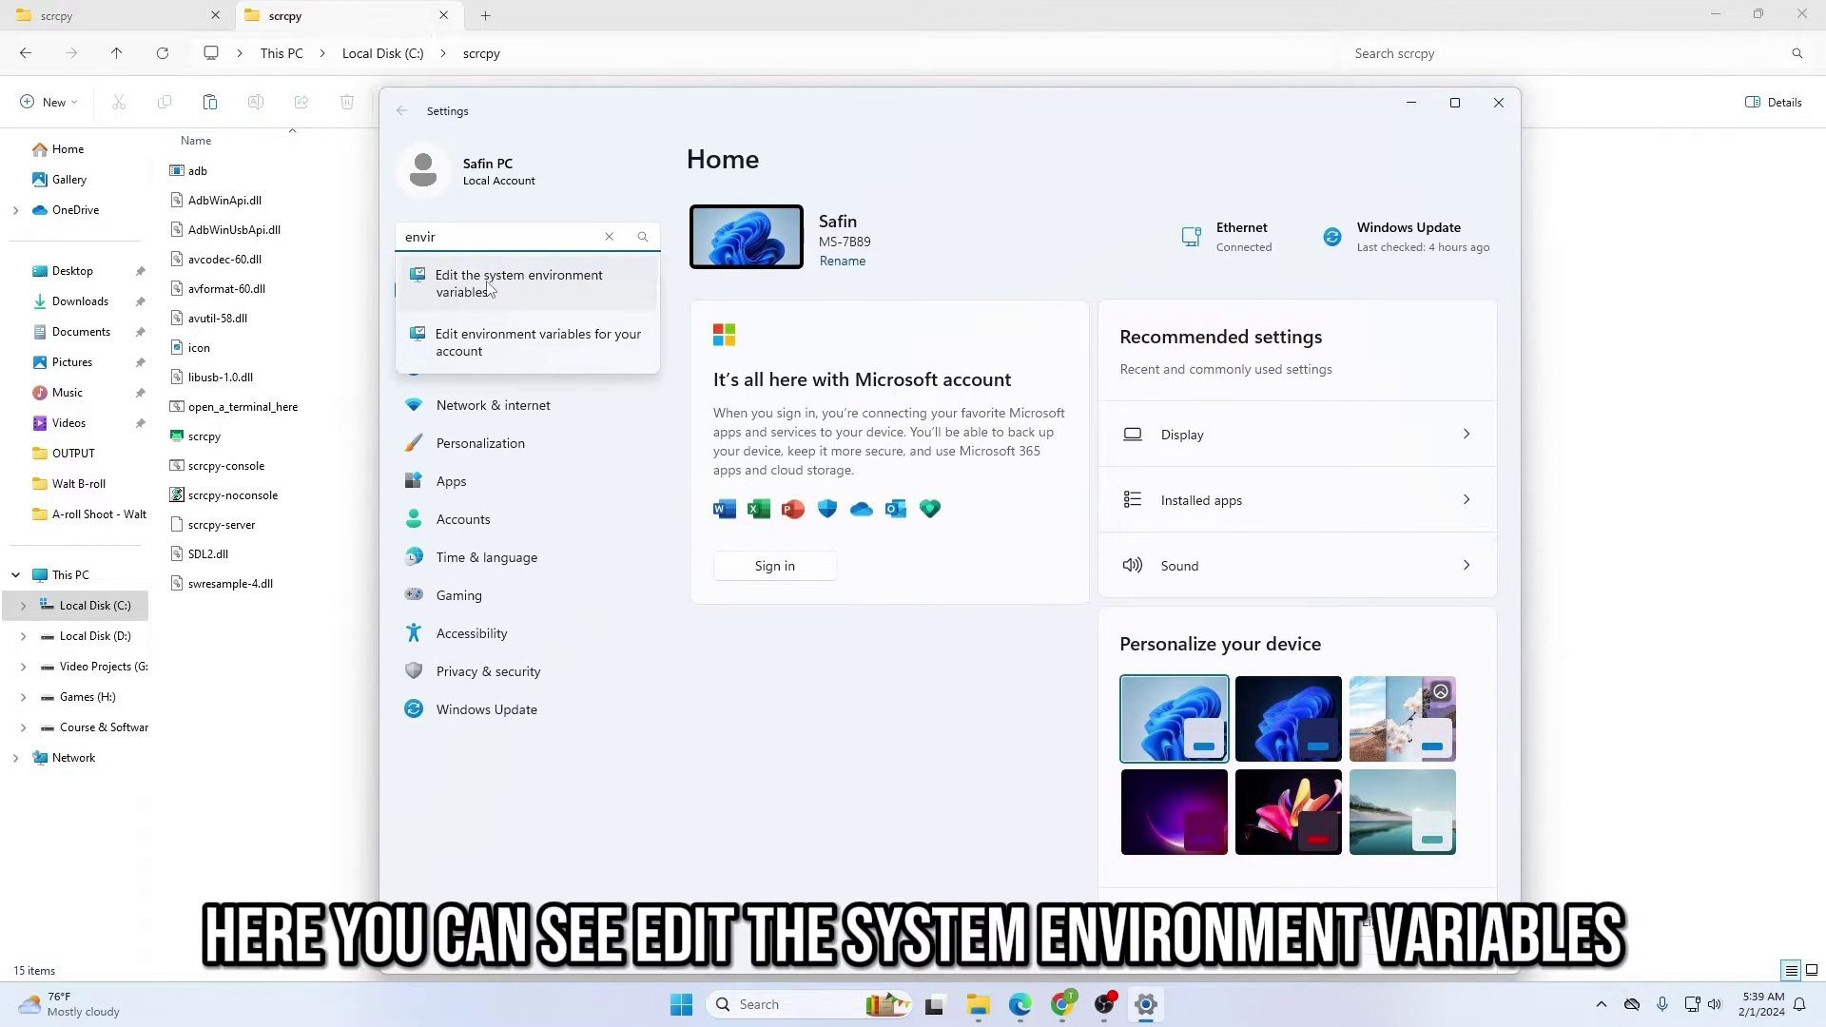
click(488, 282)
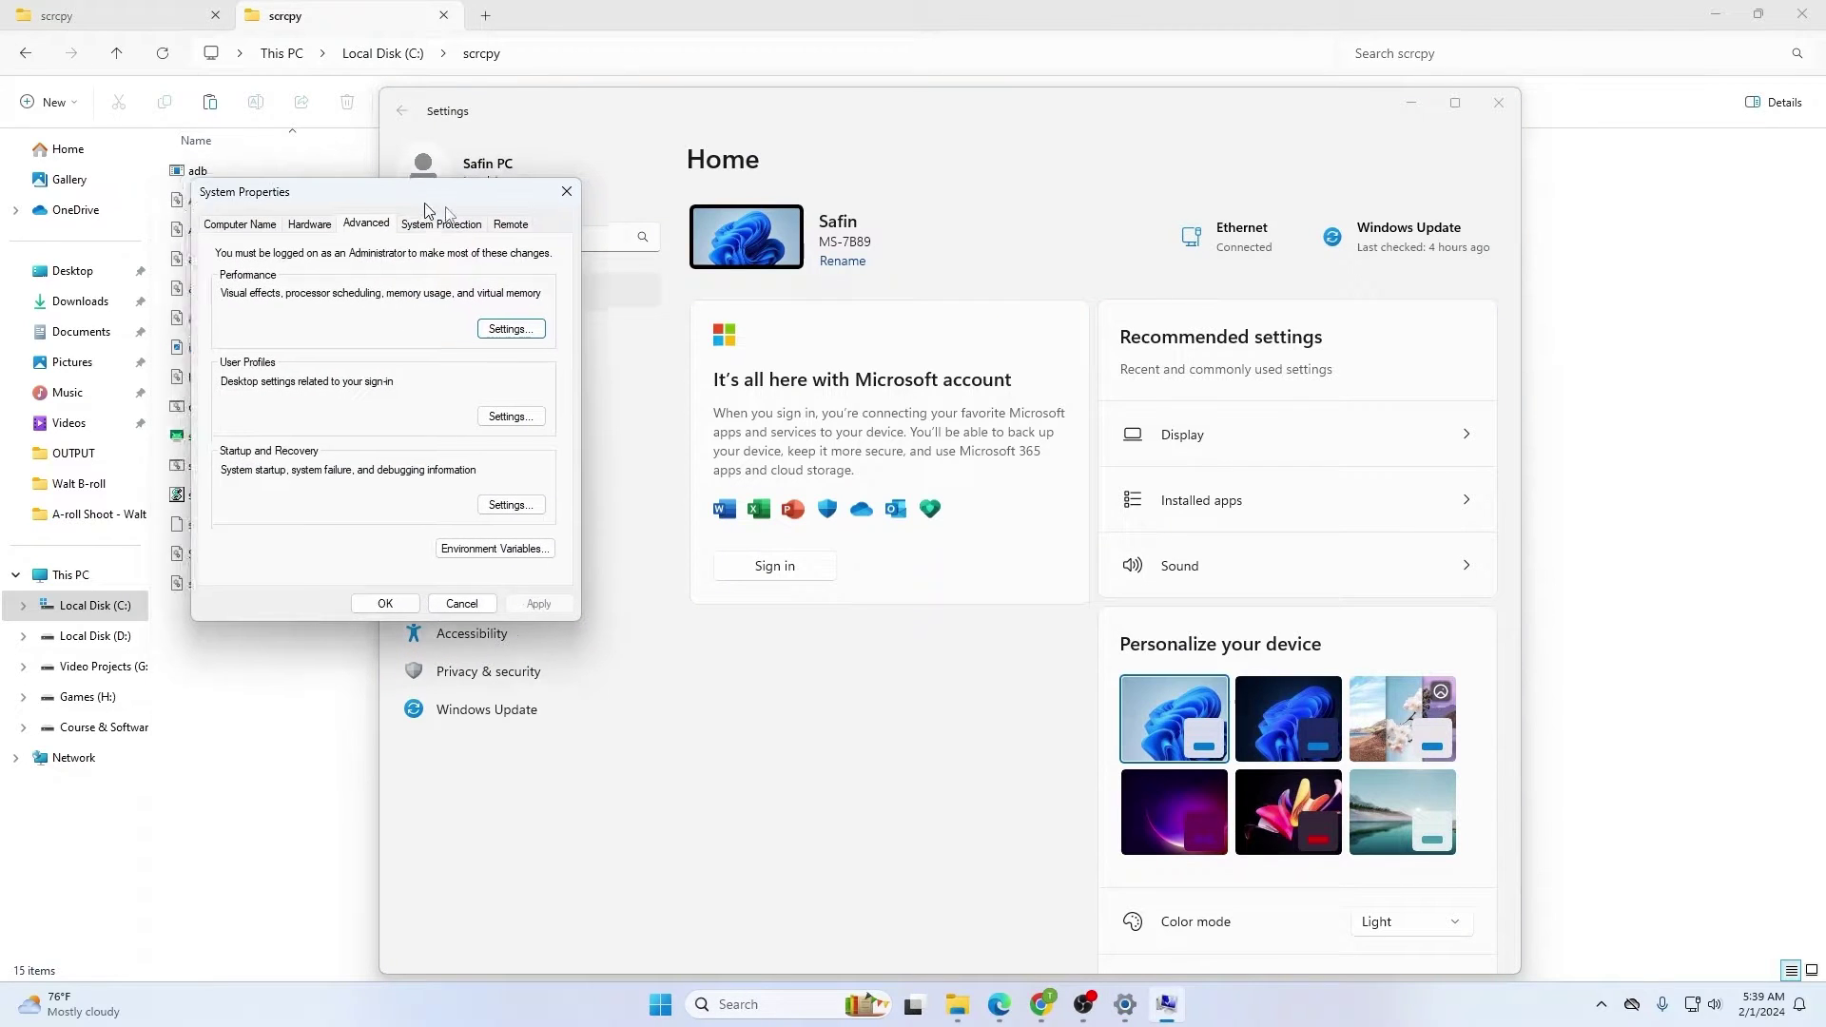
drag(414, 195, 629, 252)
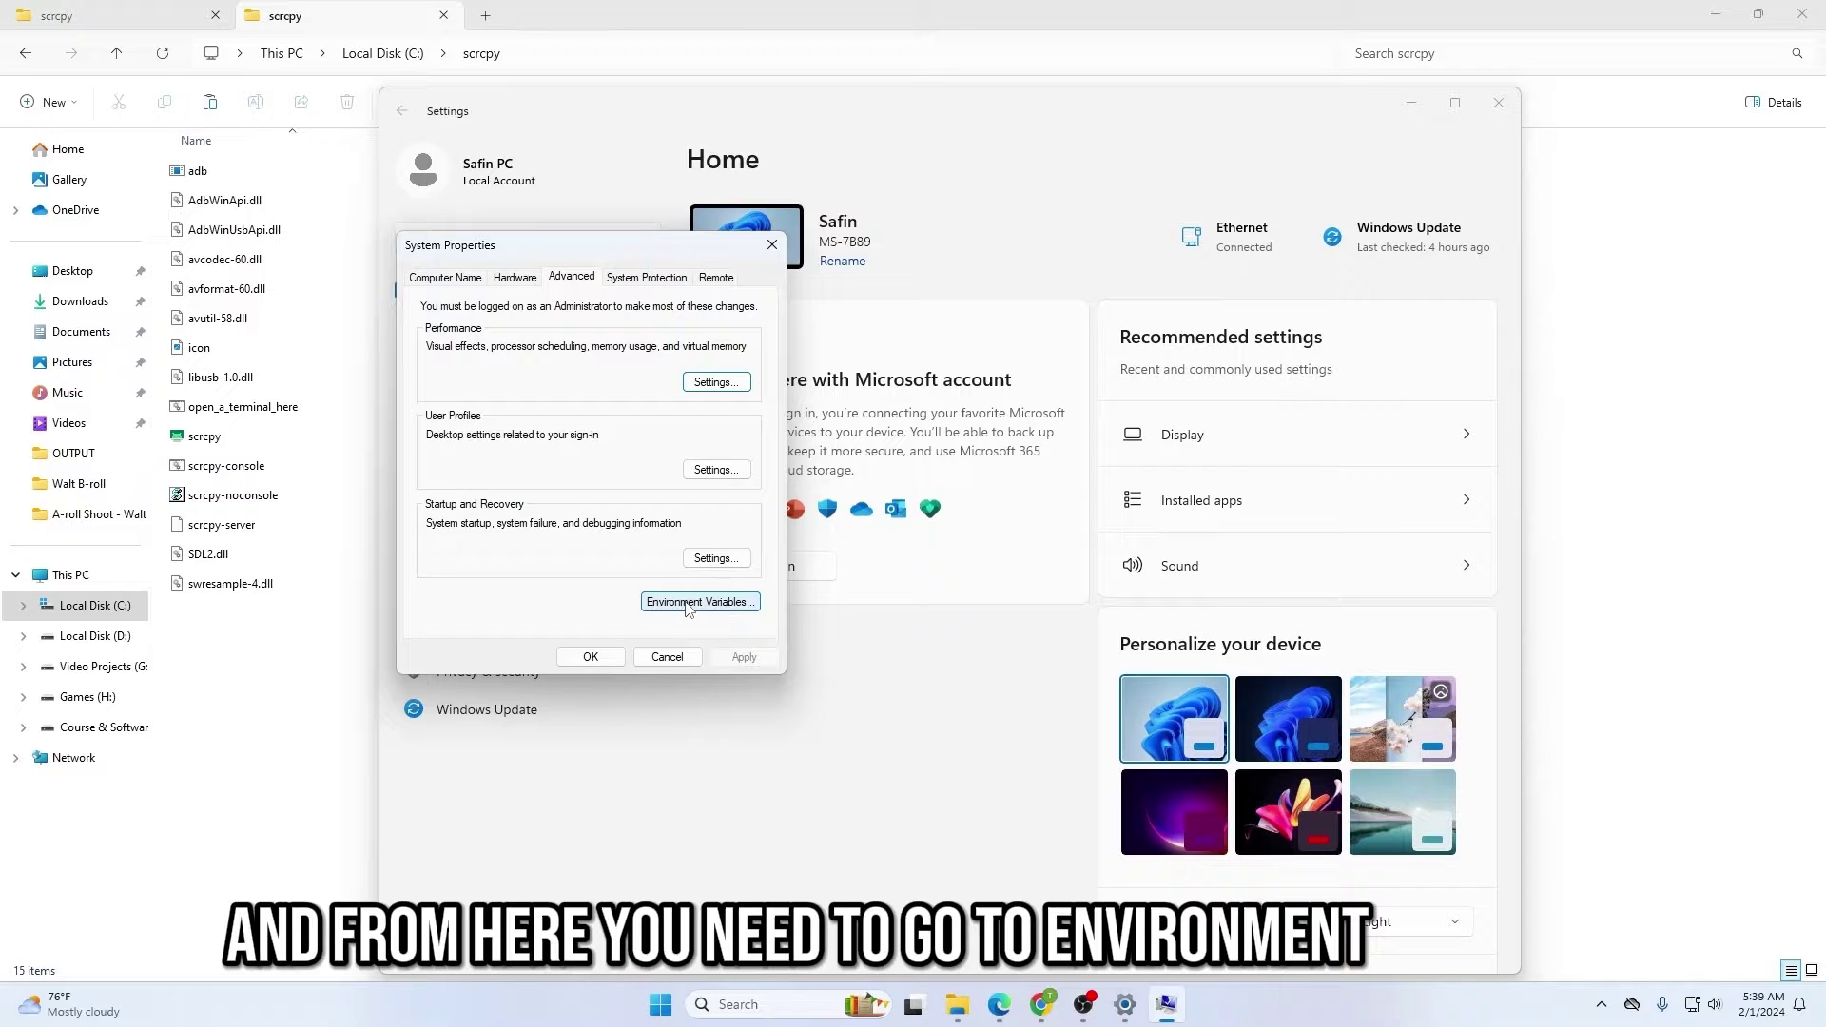
click(694, 605)
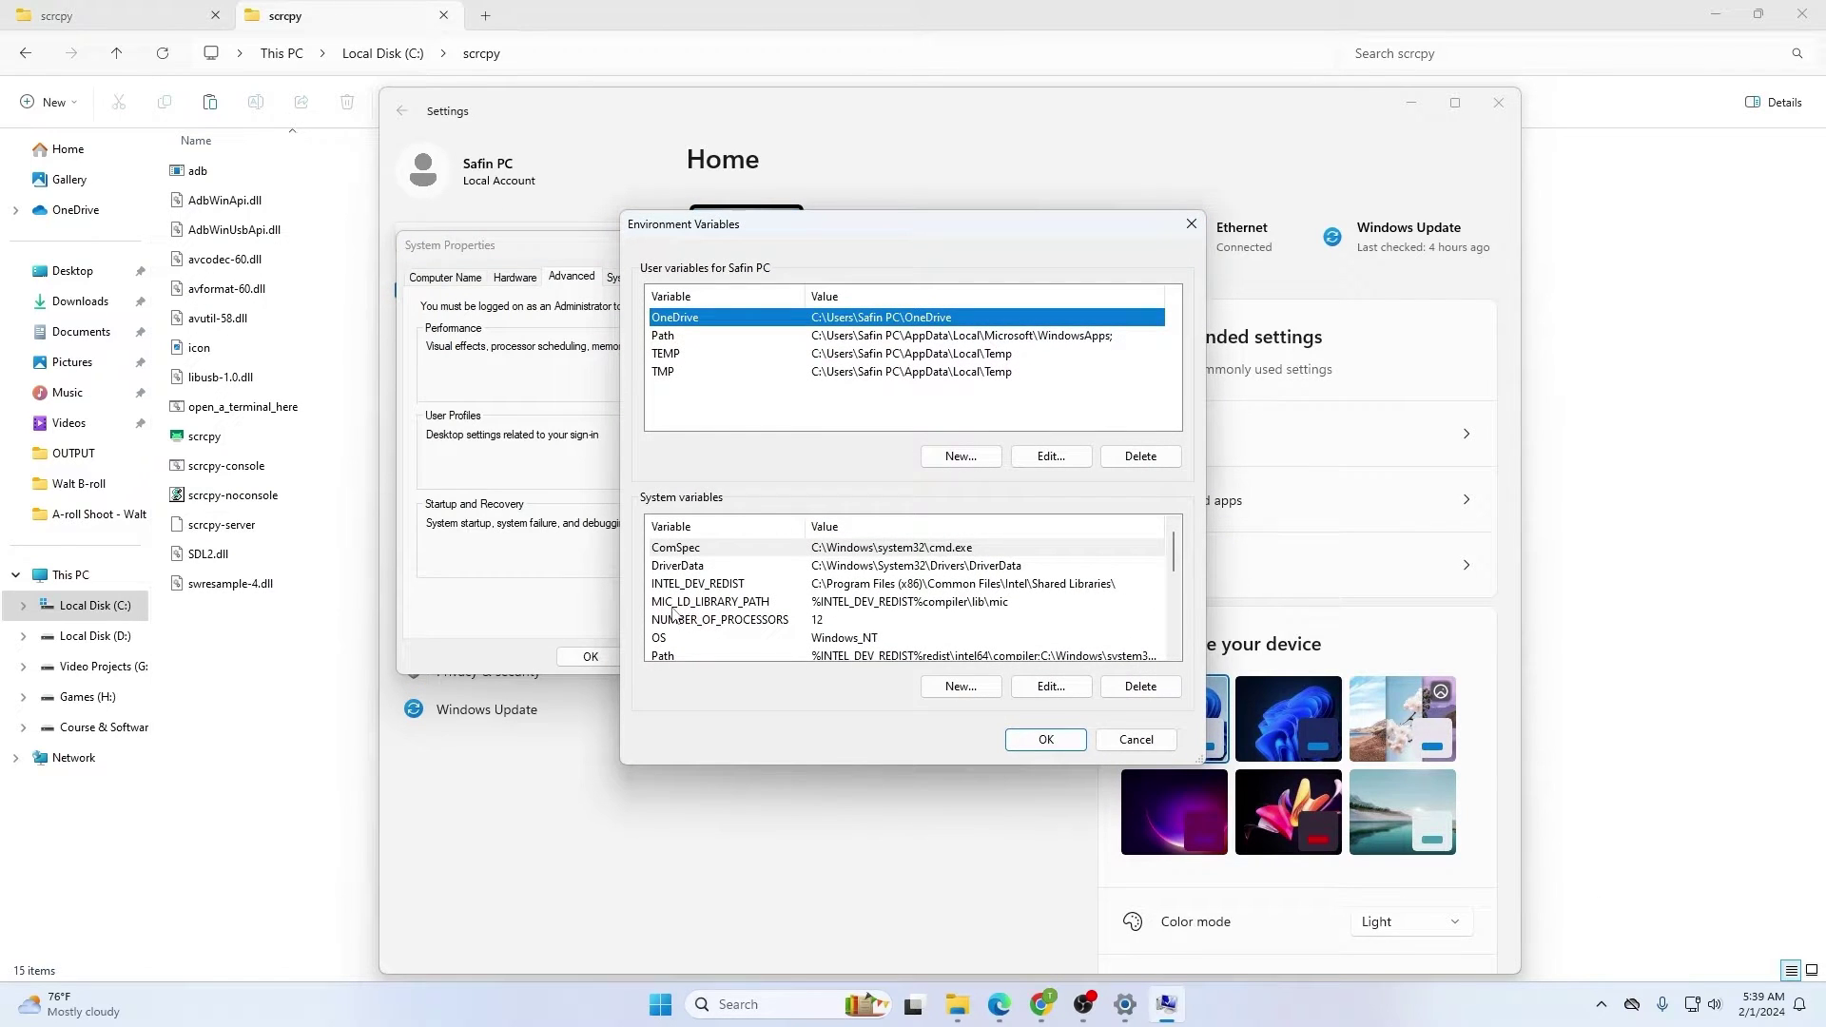
- Open the system variable Path for editing and start a new entry in its list
click(665, 656)
scroll(913, 584, down, 1)
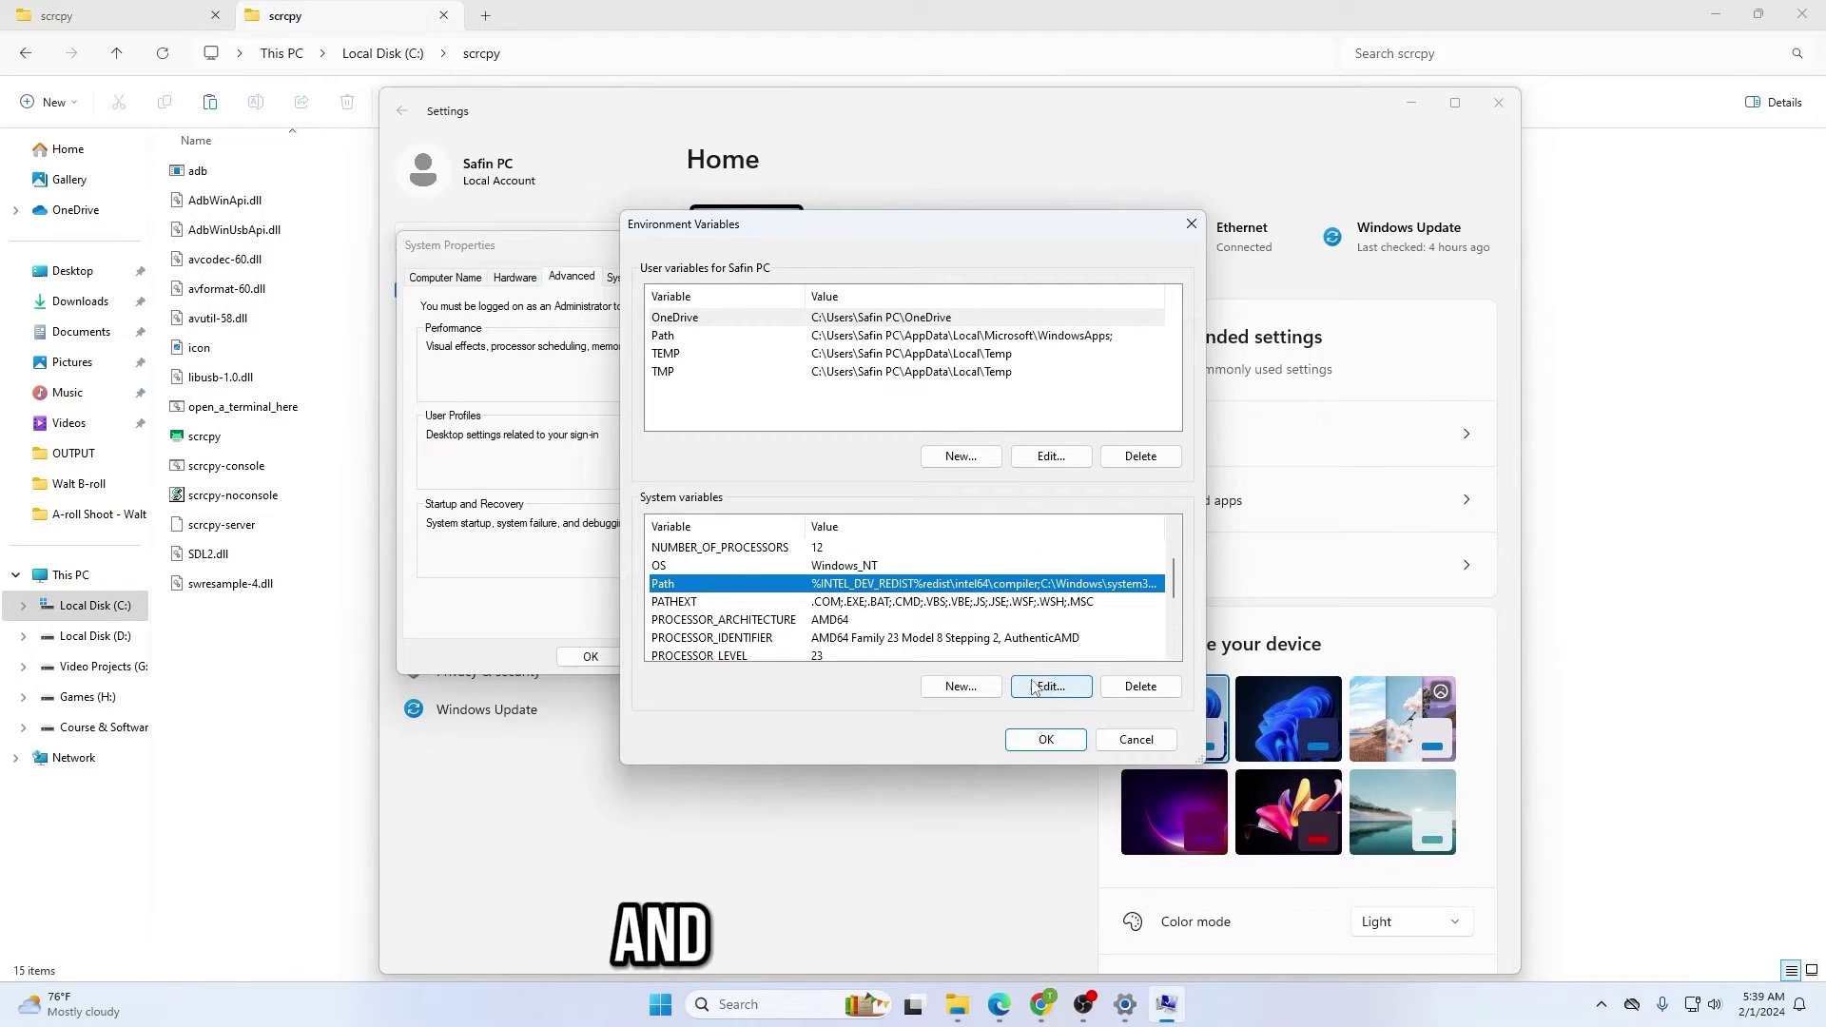
click(1050, 687)
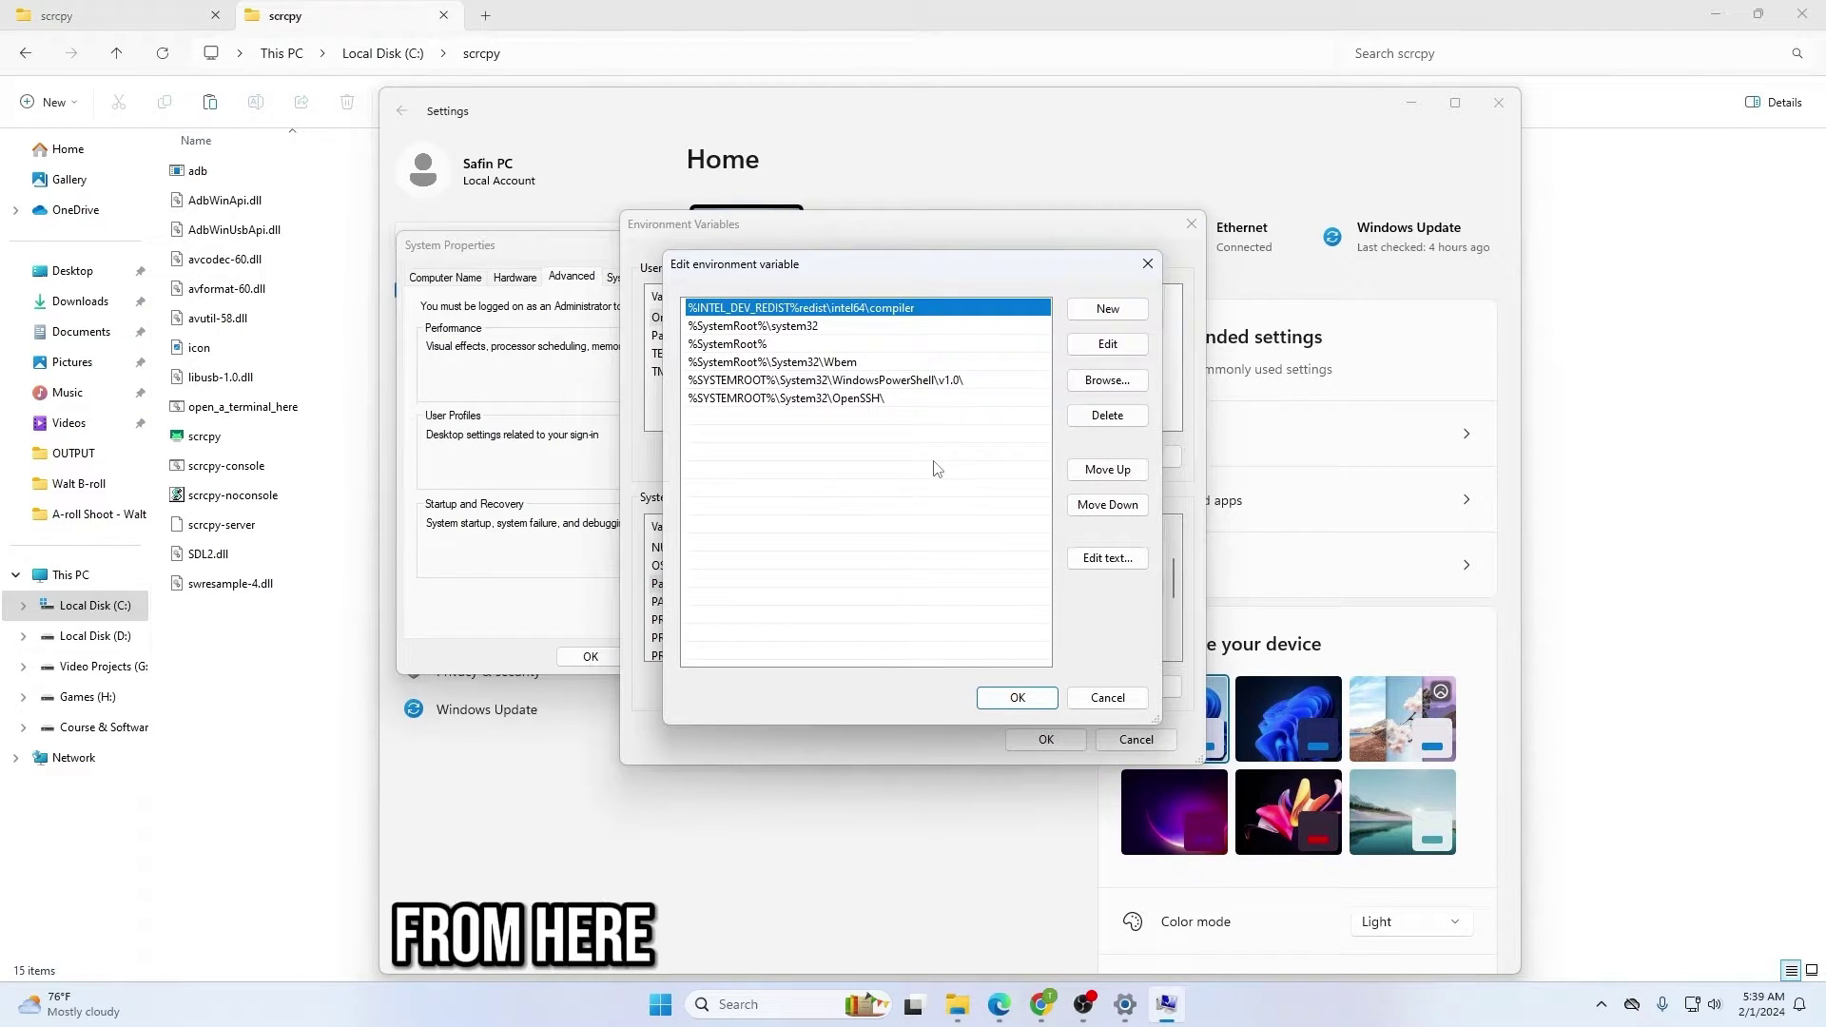
click(1108, 309)
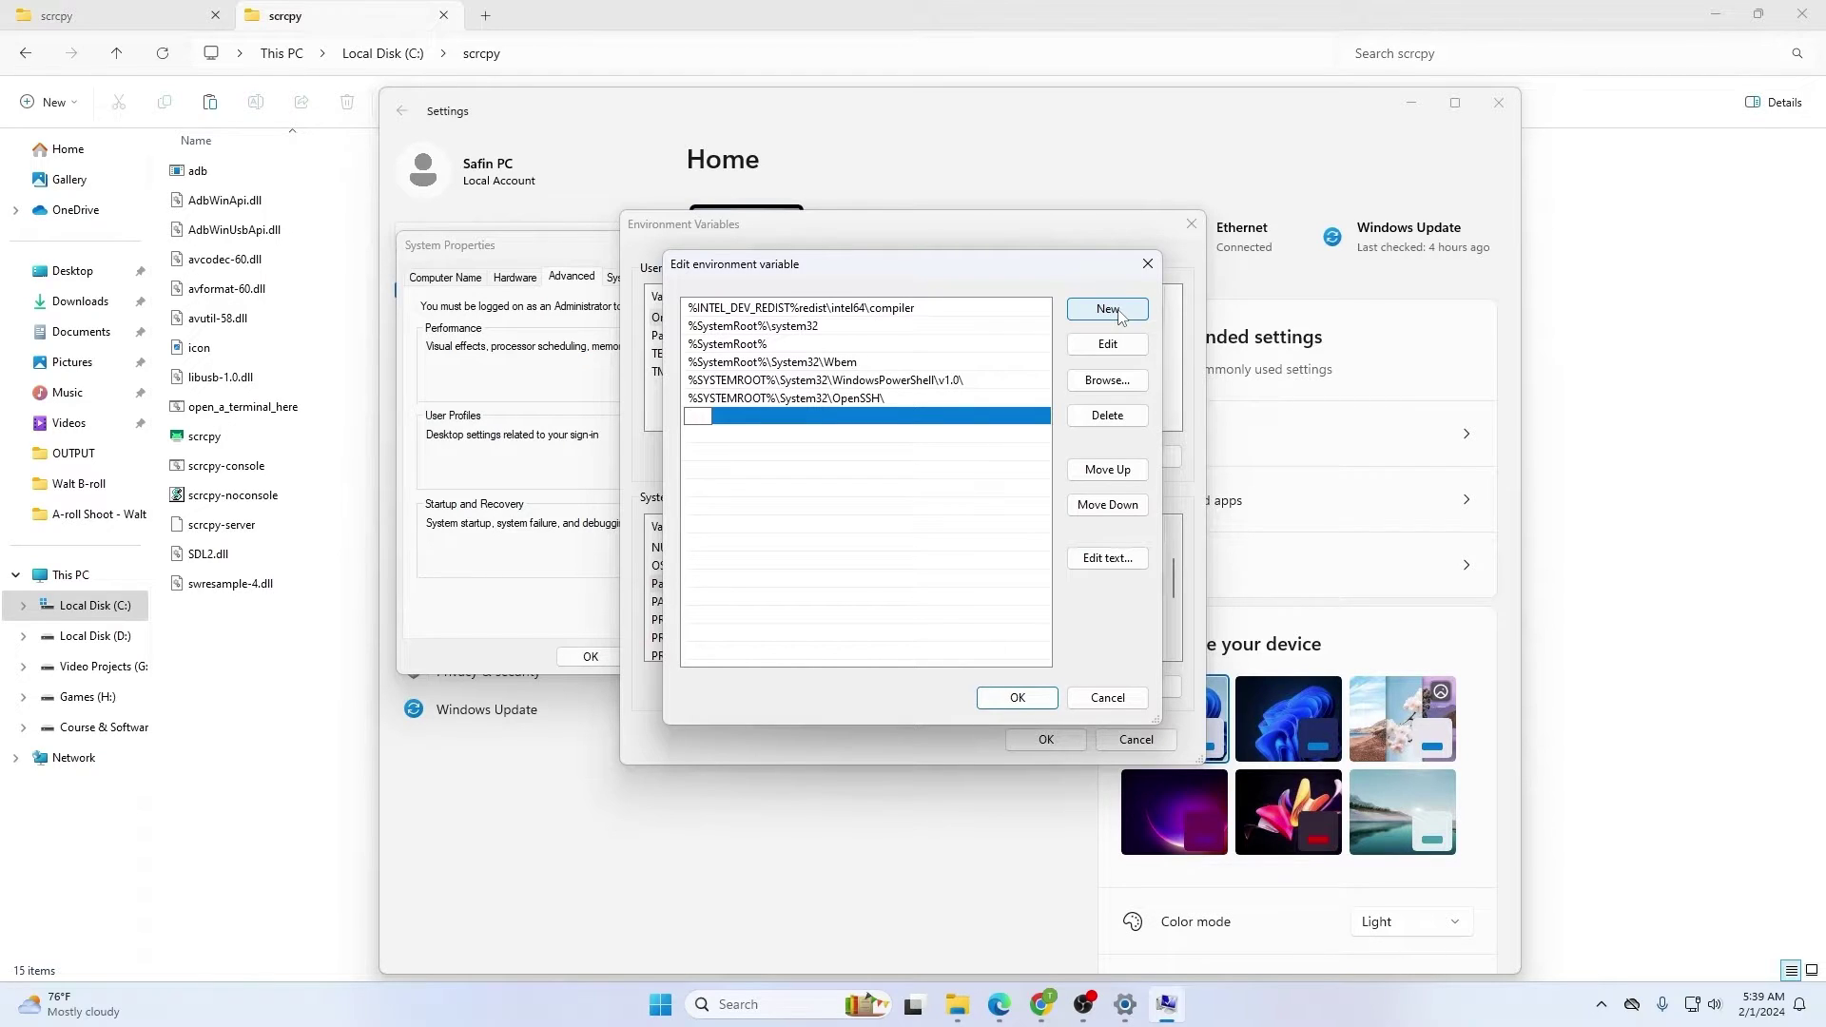
- Switch to File Explorer, copy the folder path C:\scrcpy, and minimize the window
click(599, 7)
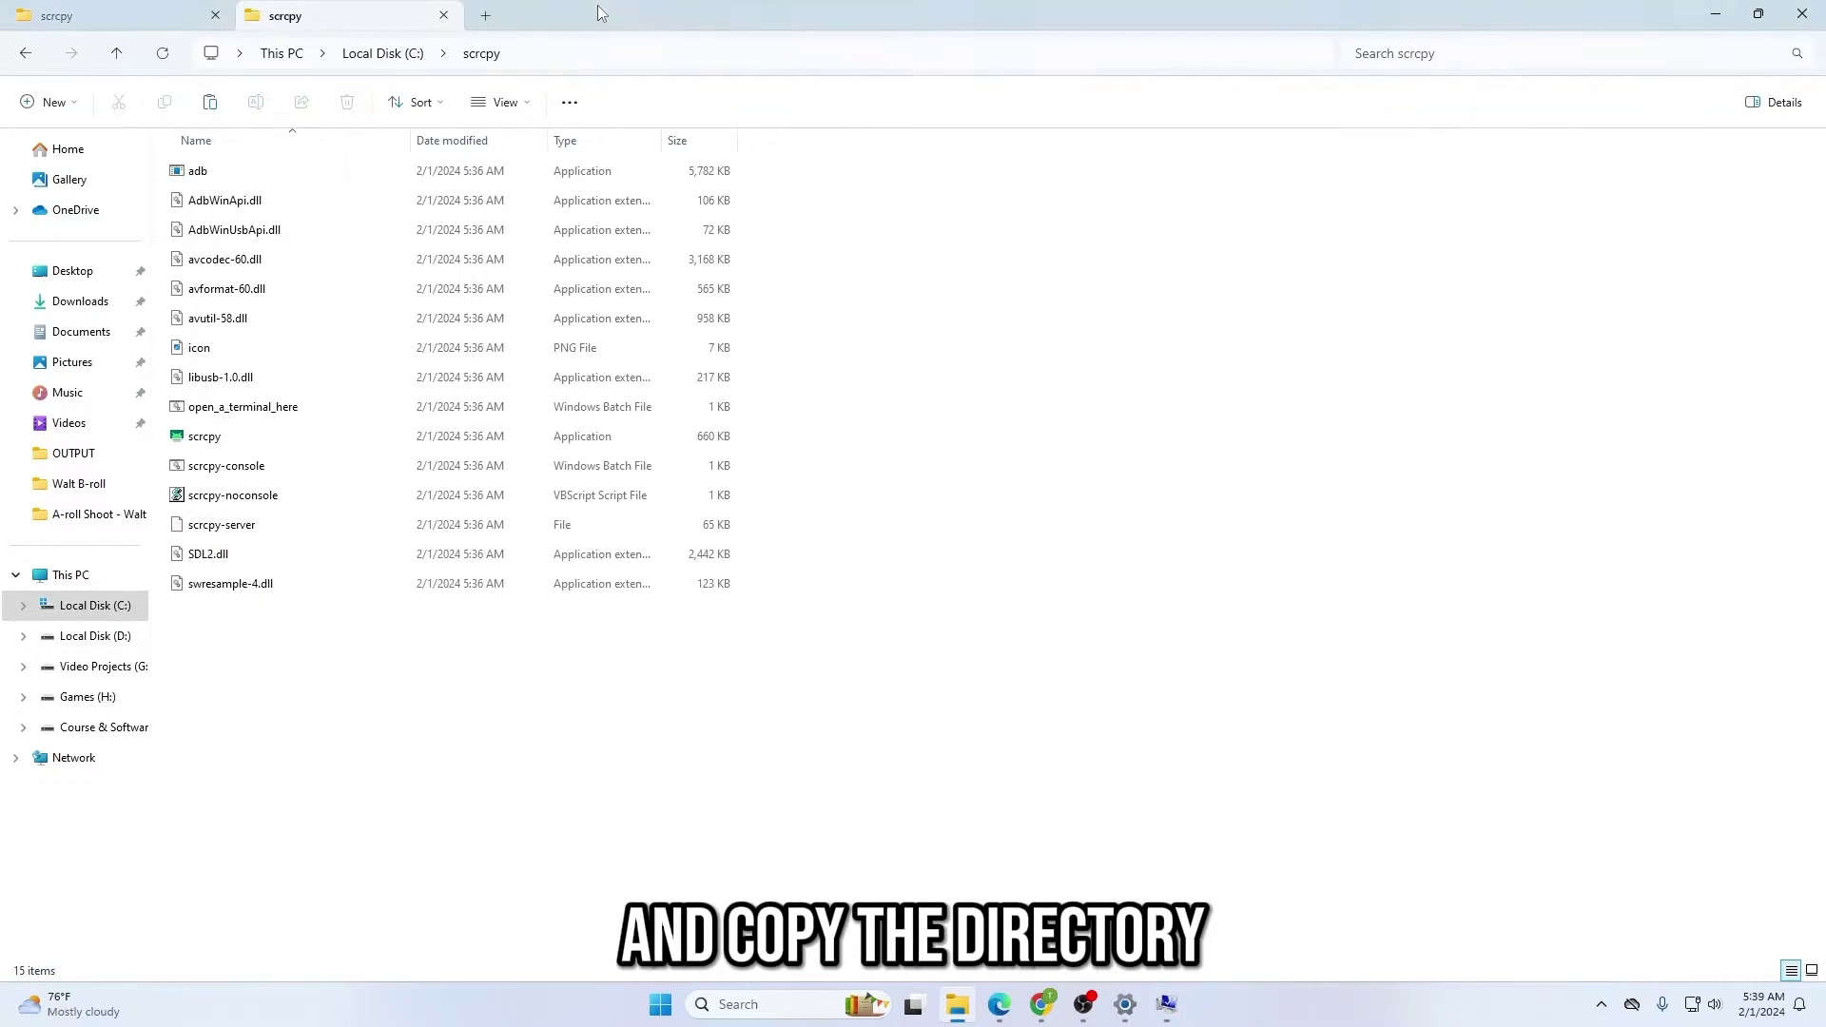
click(535, 59)
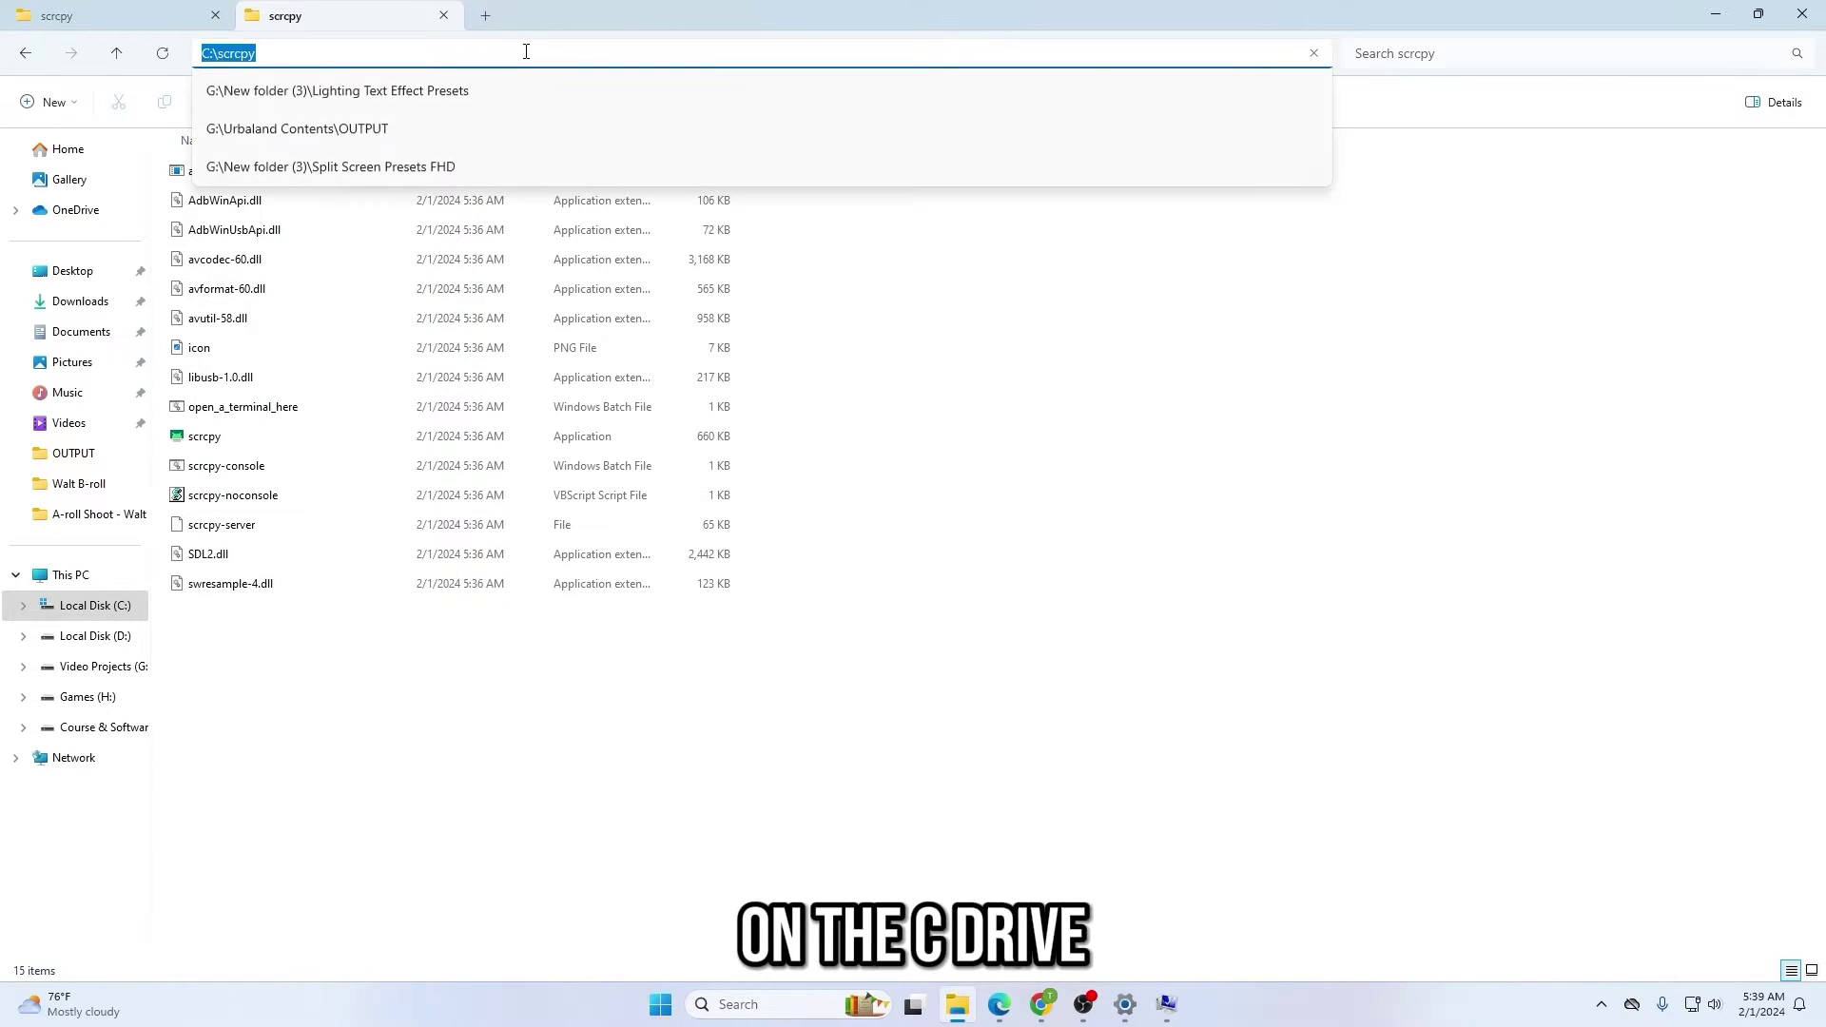
right_click(523, 59)
key(ctrl+c)
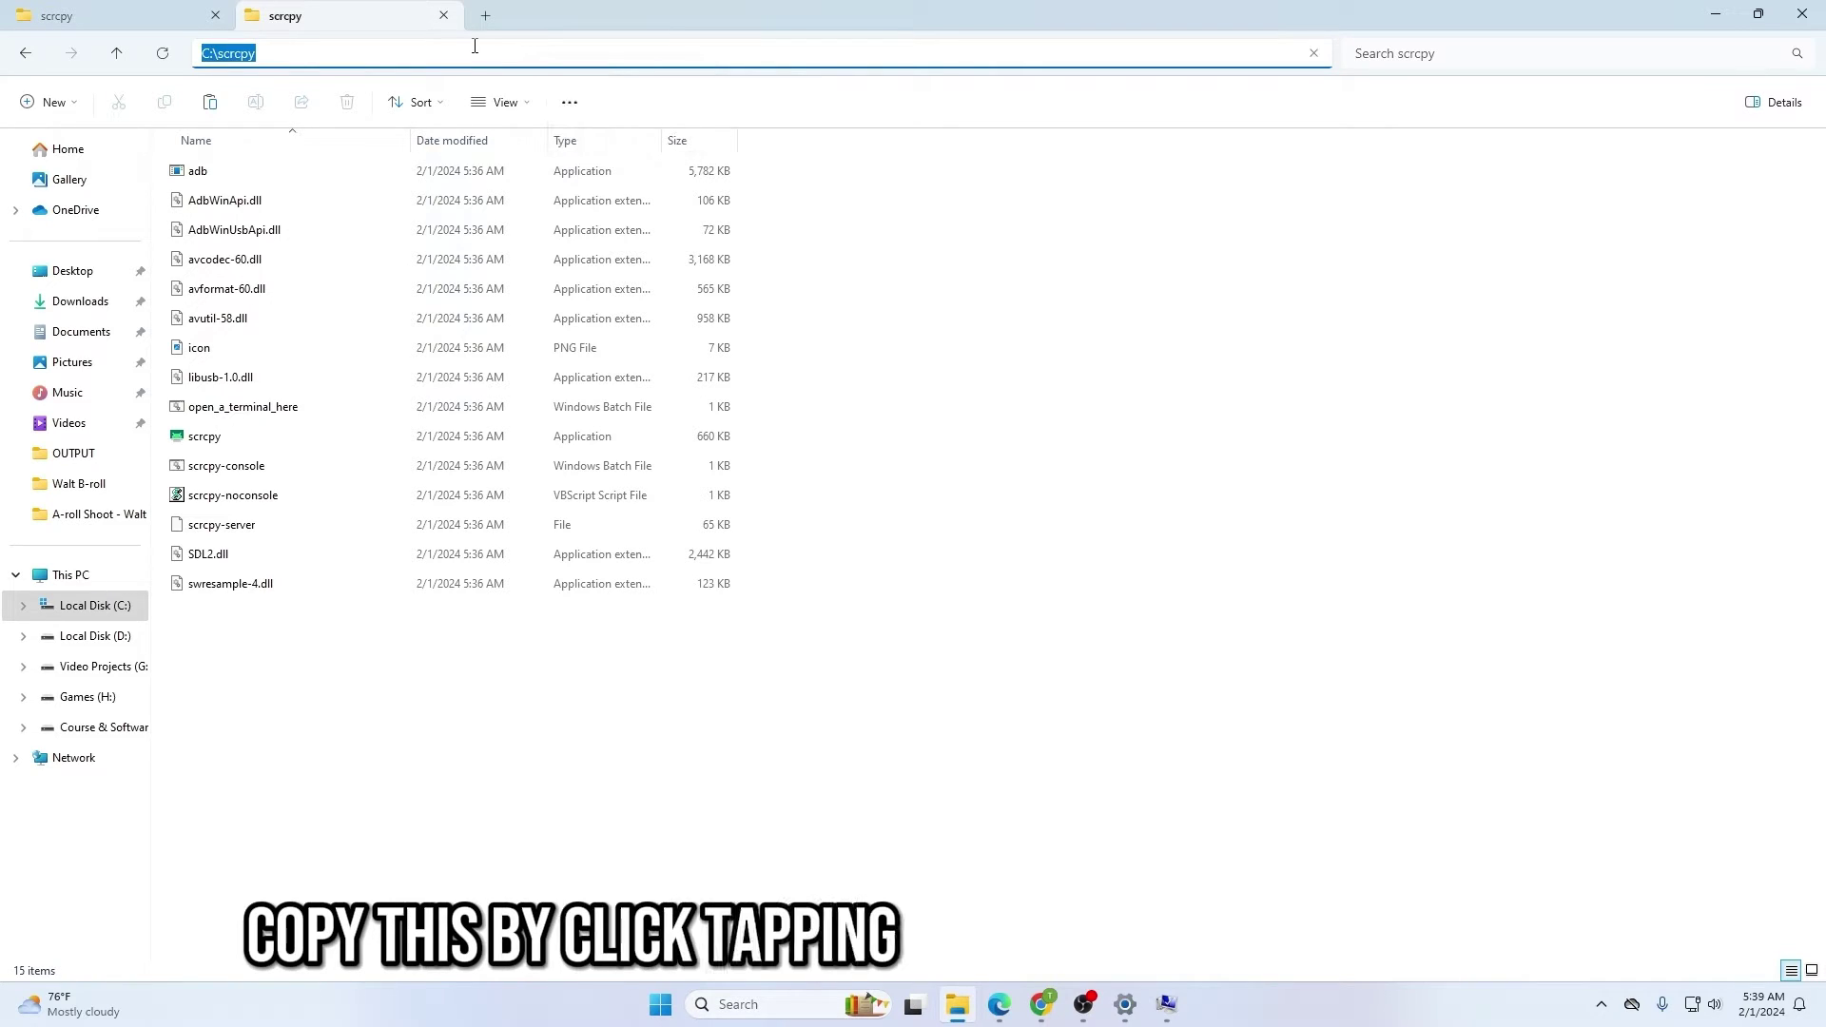
key(ctrl+a)
right_click(465, 48)
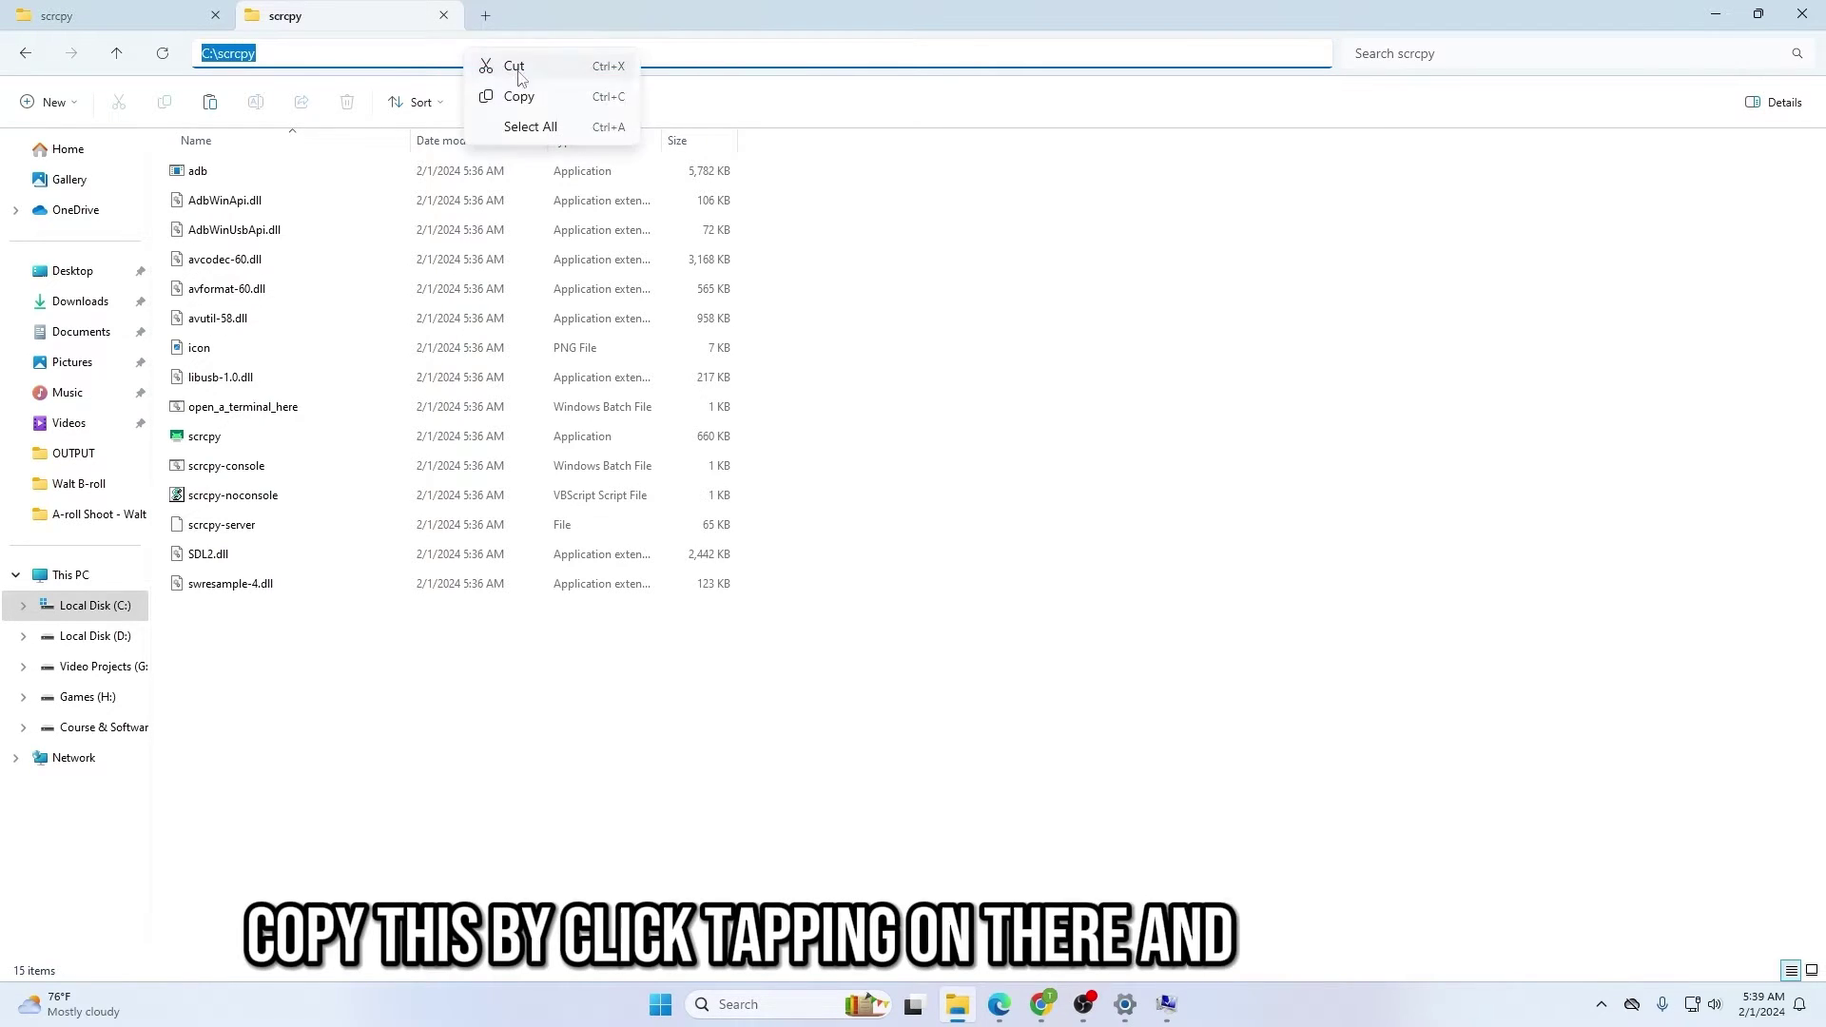
click(526, 96)
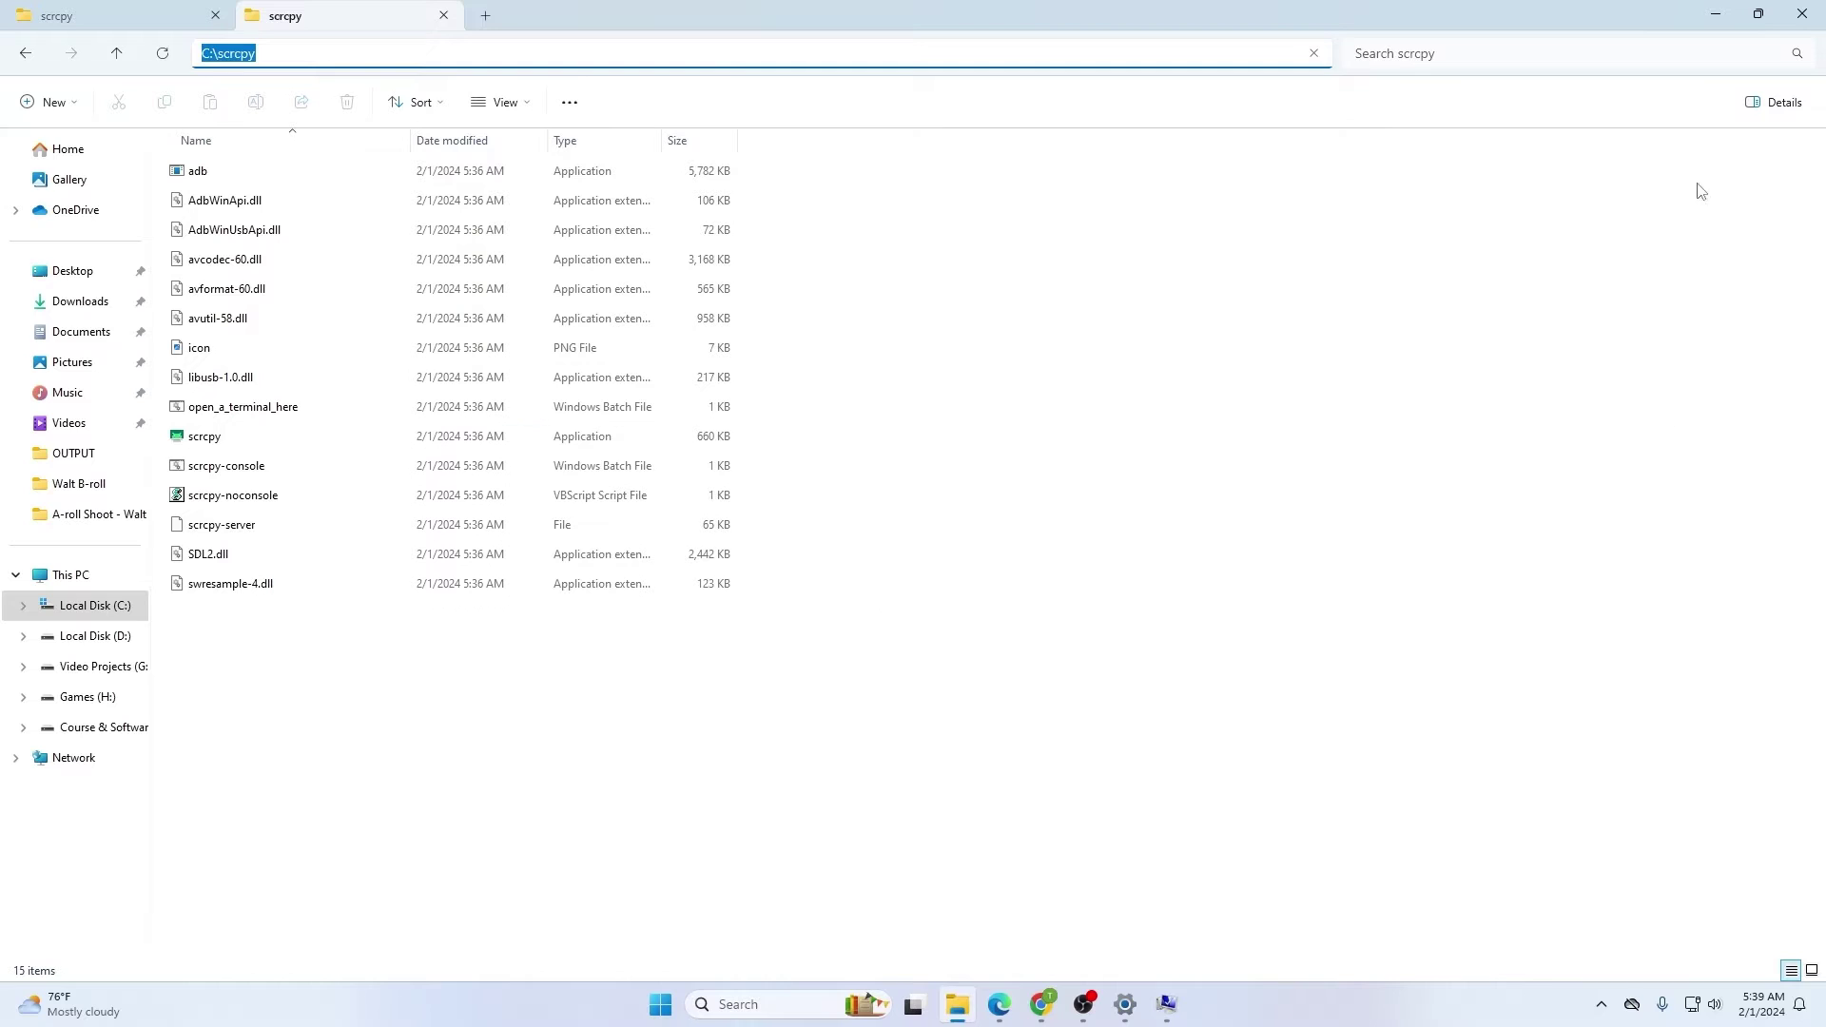
click(1712, 23)
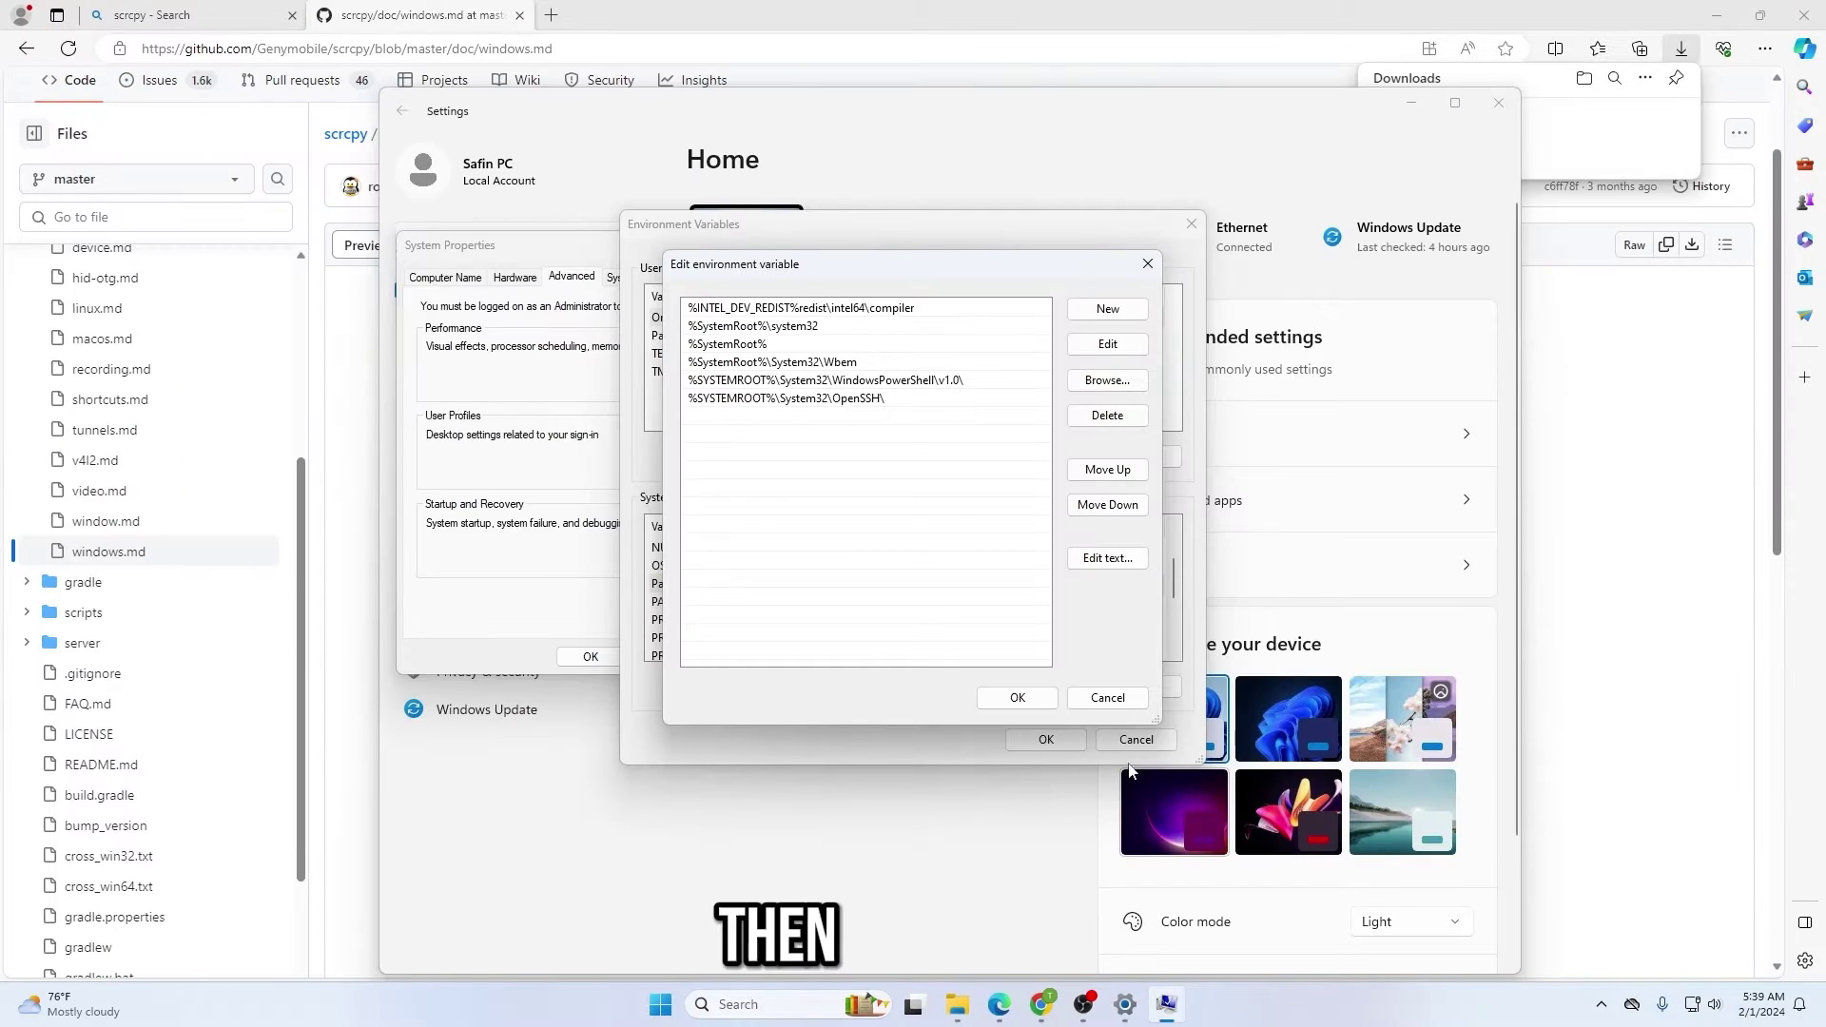
- Add C:\scrcpy as a new entry to the system Path variable and accept all the open system dialogs
click(1108, 312)
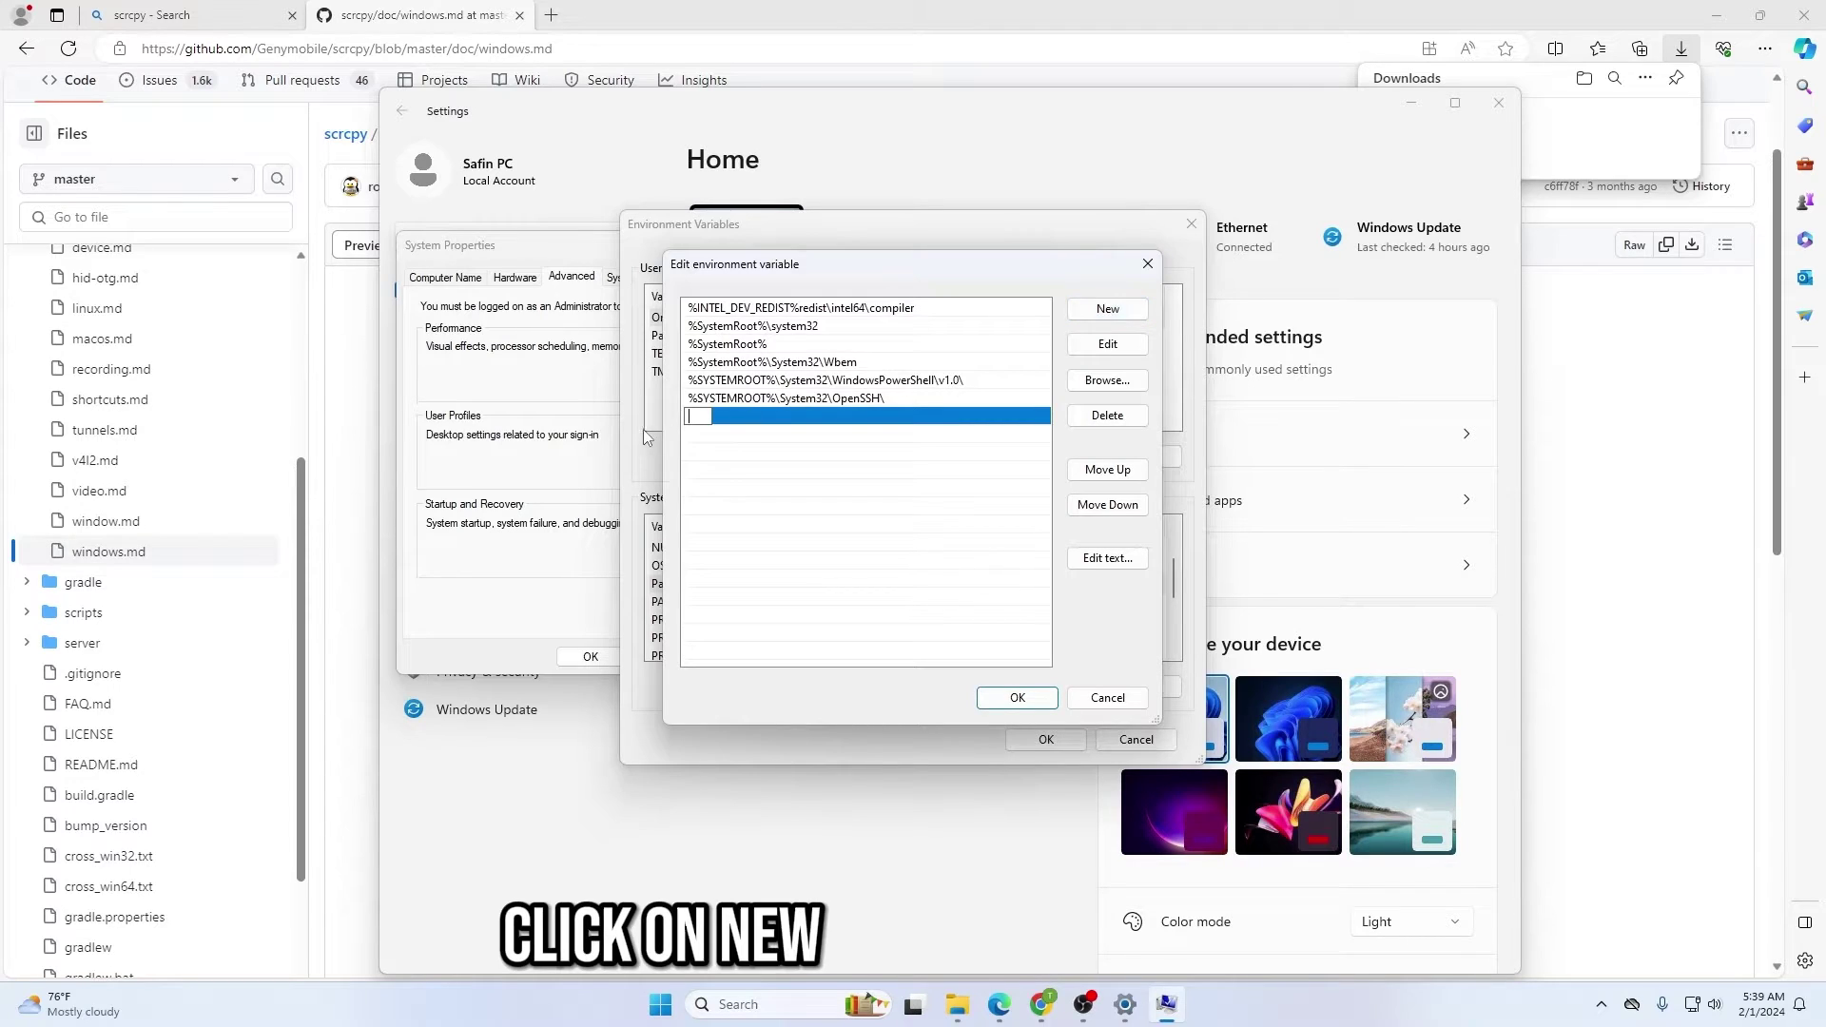
right_click(704, 416)
click(750, 499)
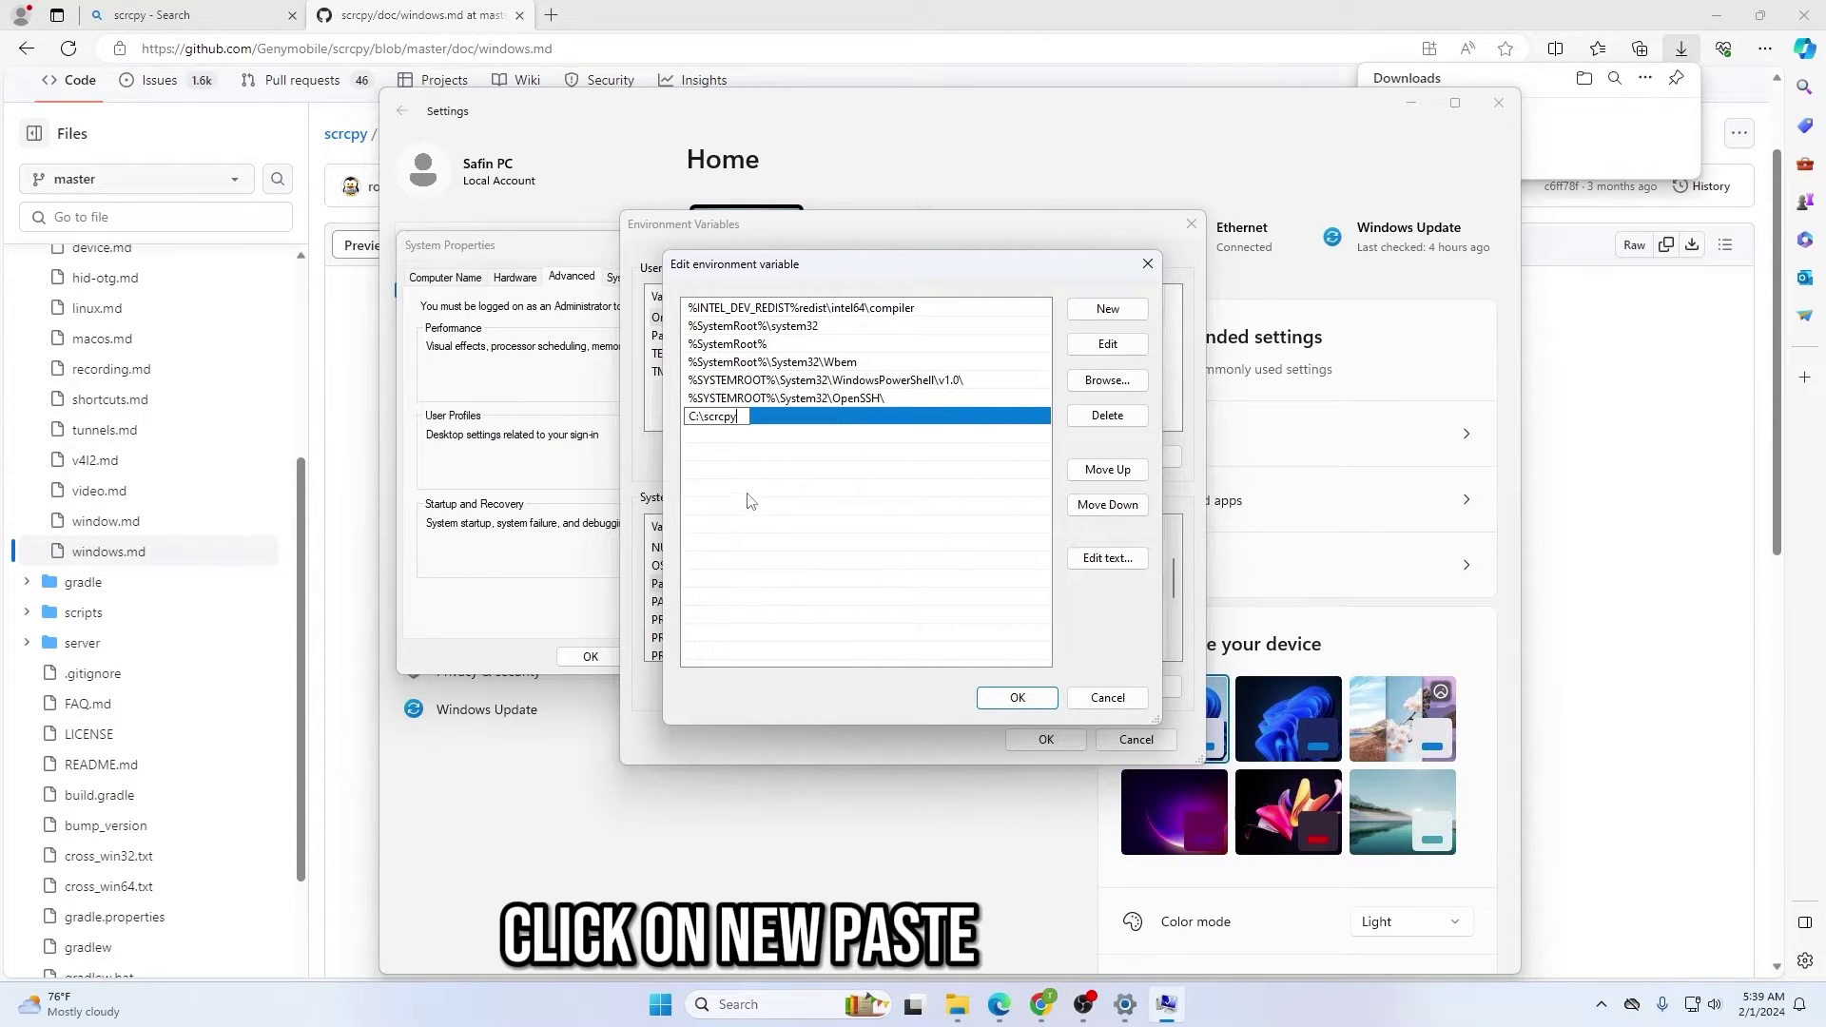
key(Return)
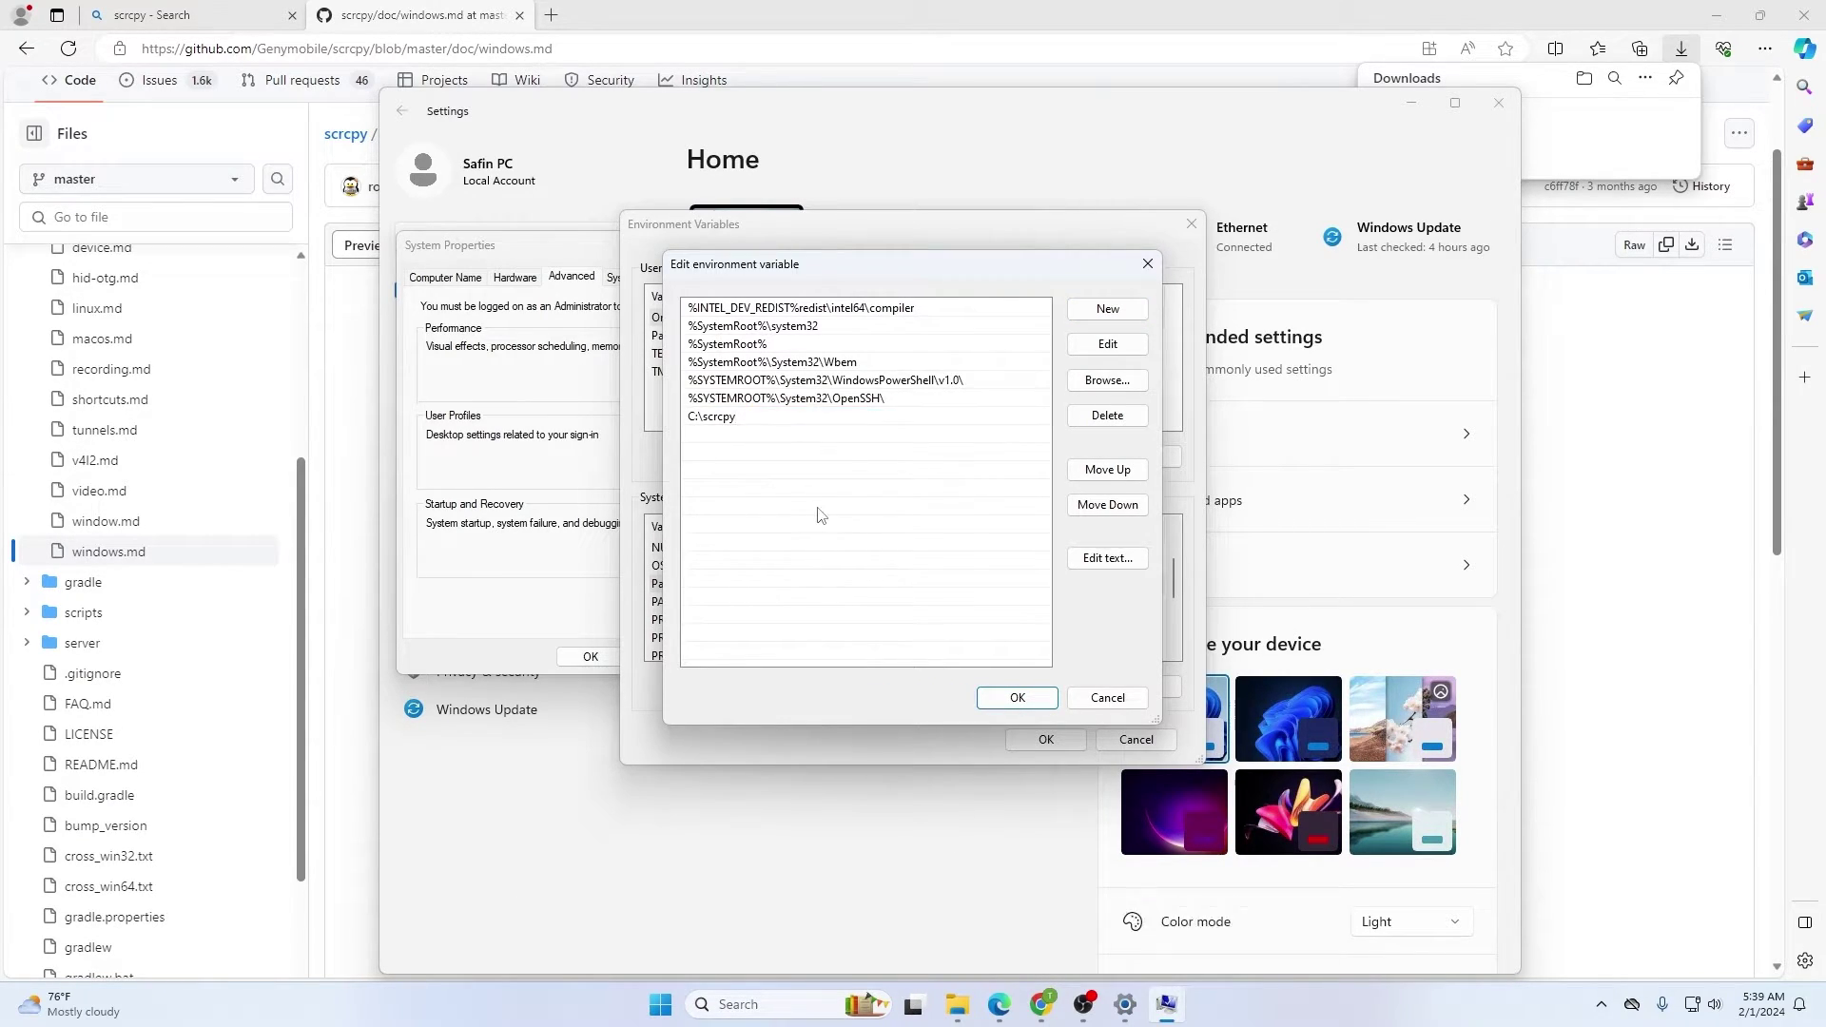
click(1015, 698)
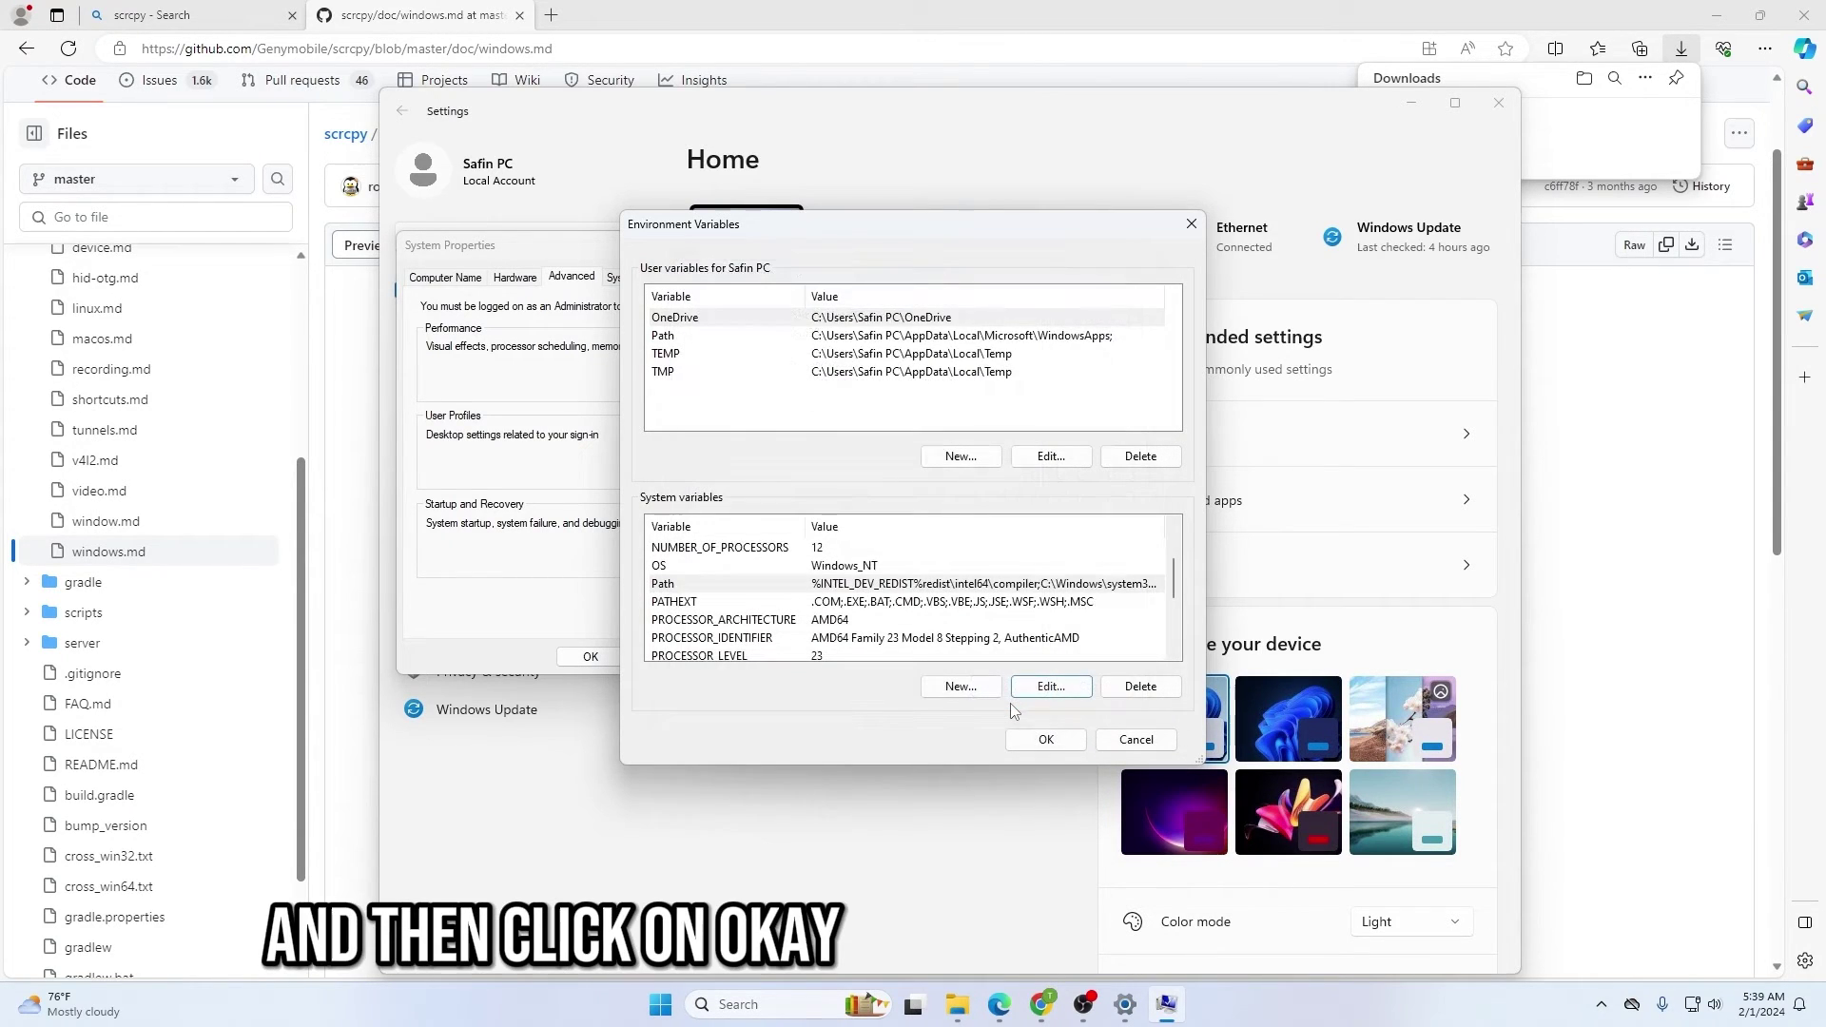
click(1053, 748)
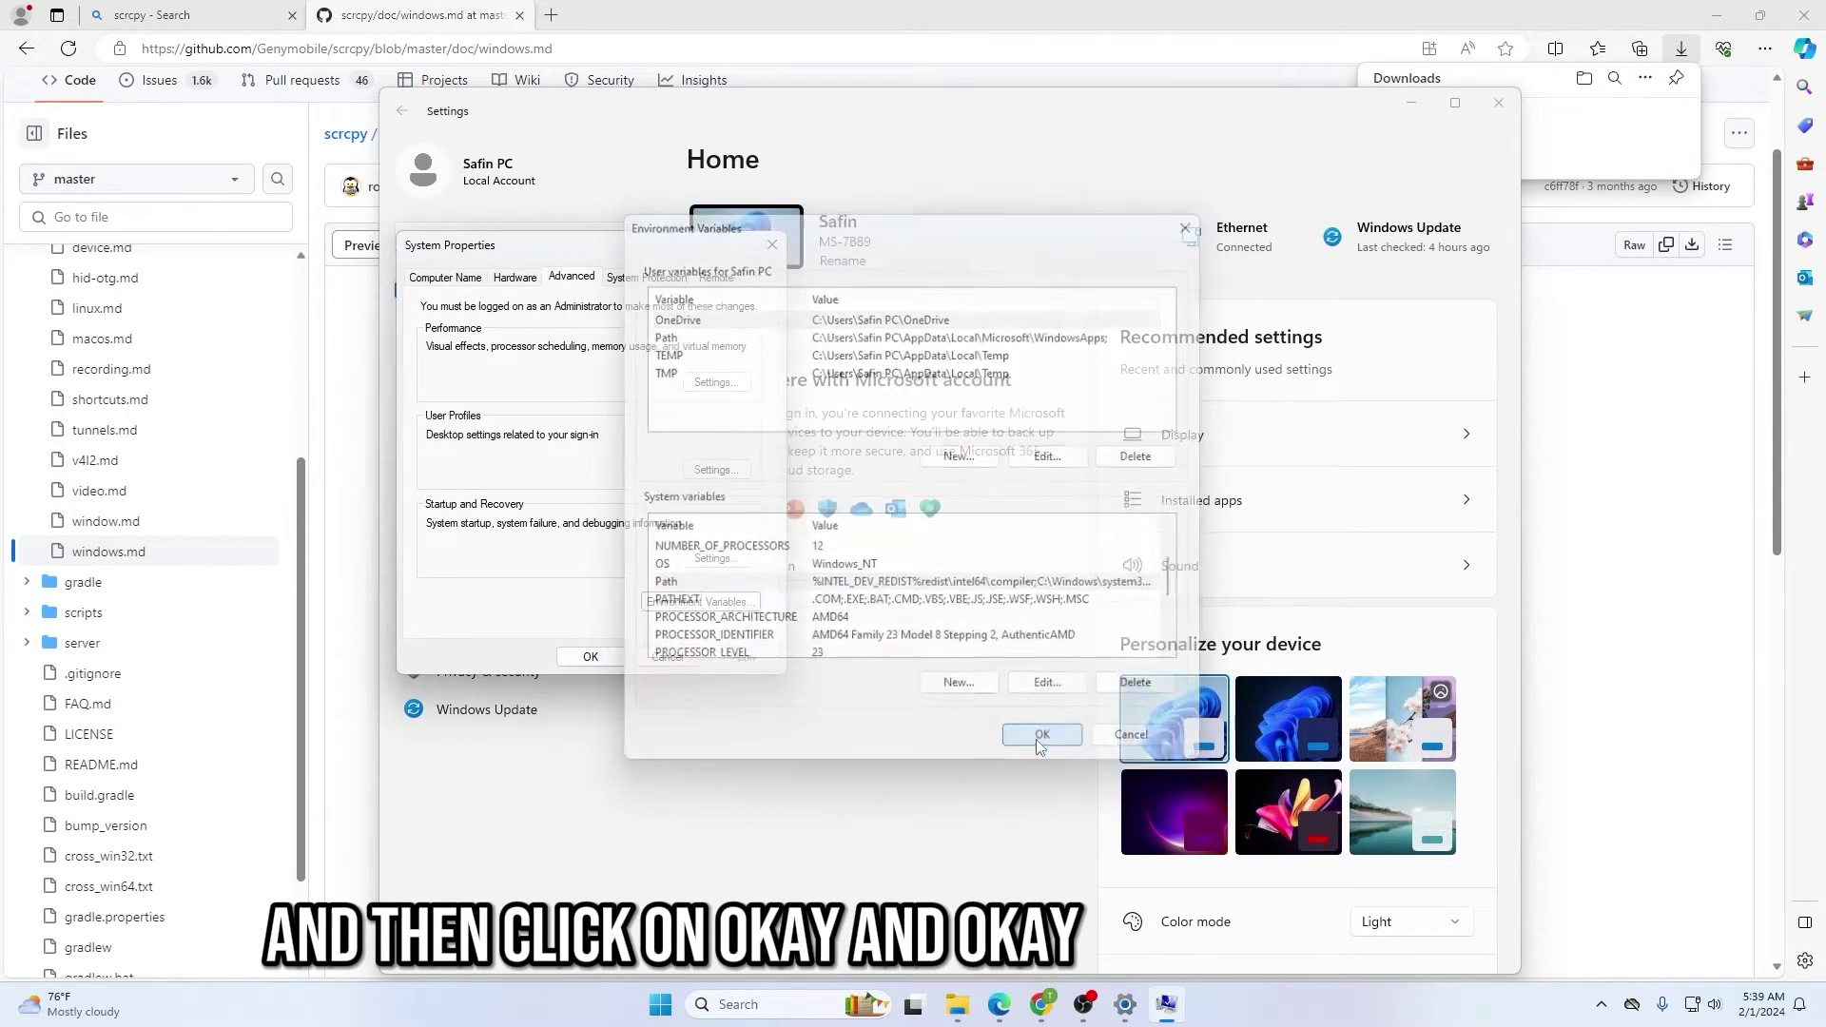
click(589, 657)
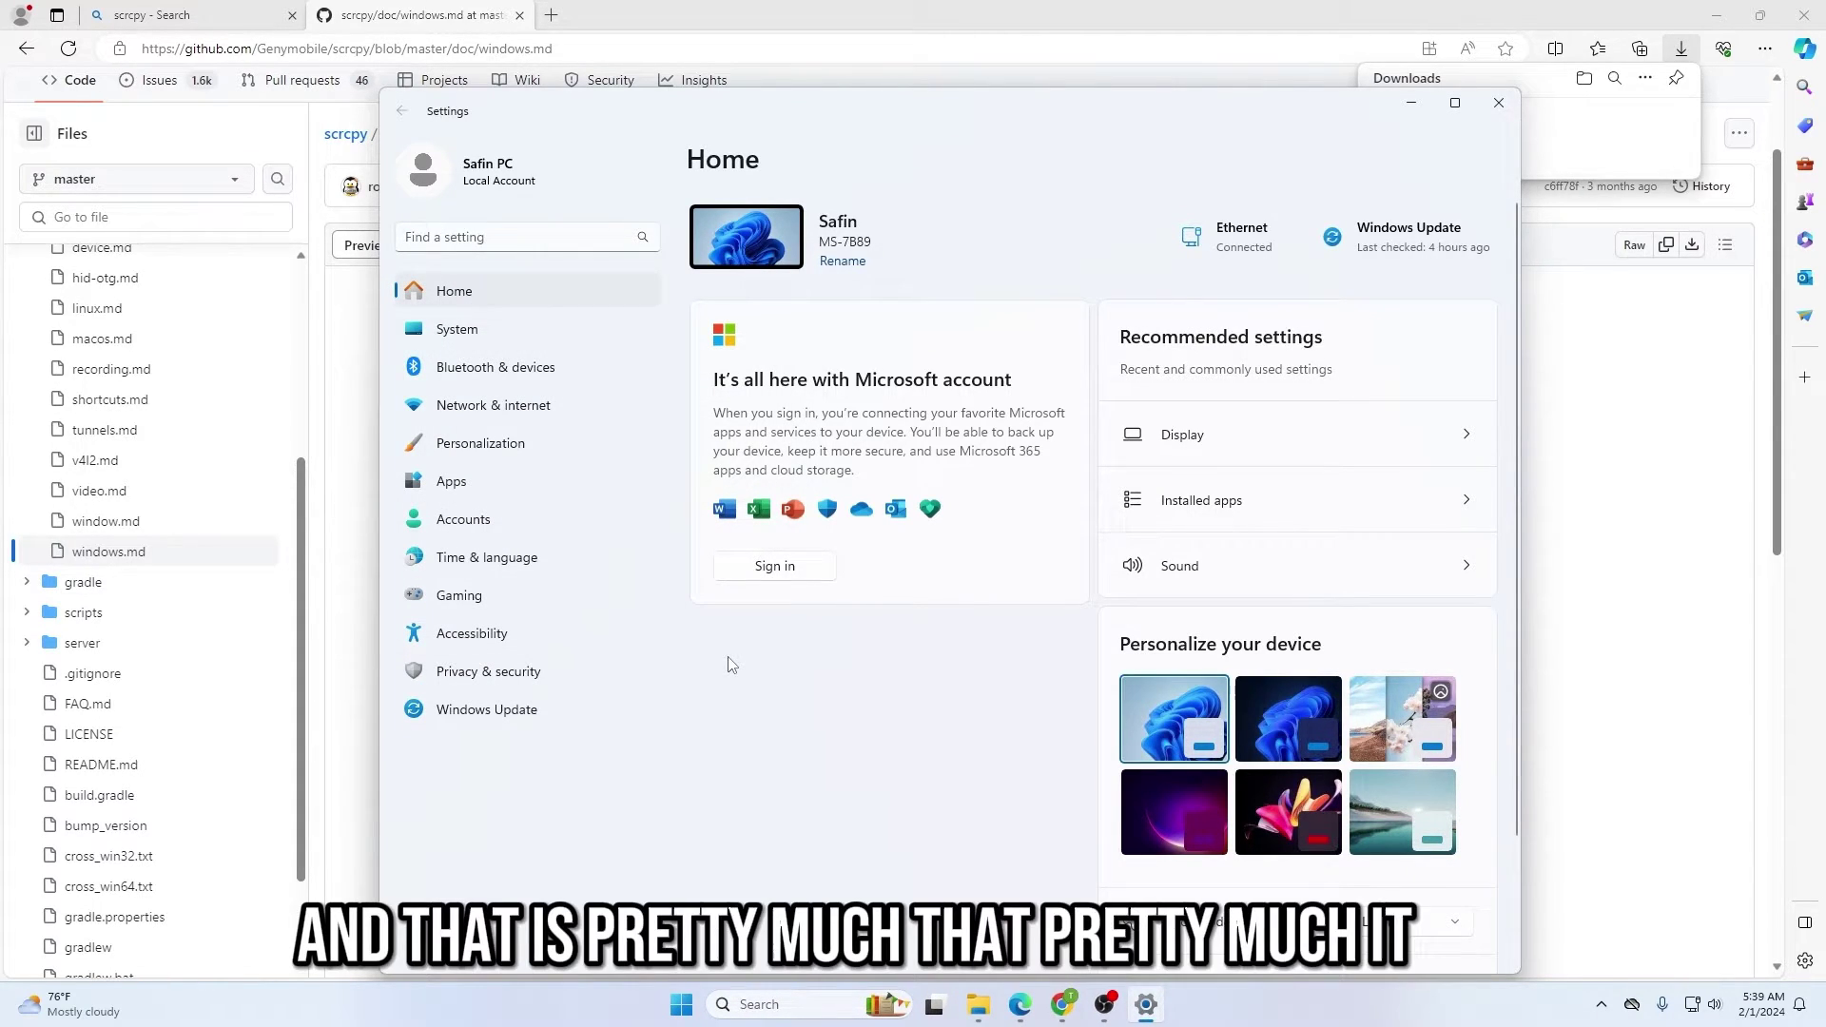
- Close the Windows Settings window and minimize the browser
click(1499, 102)
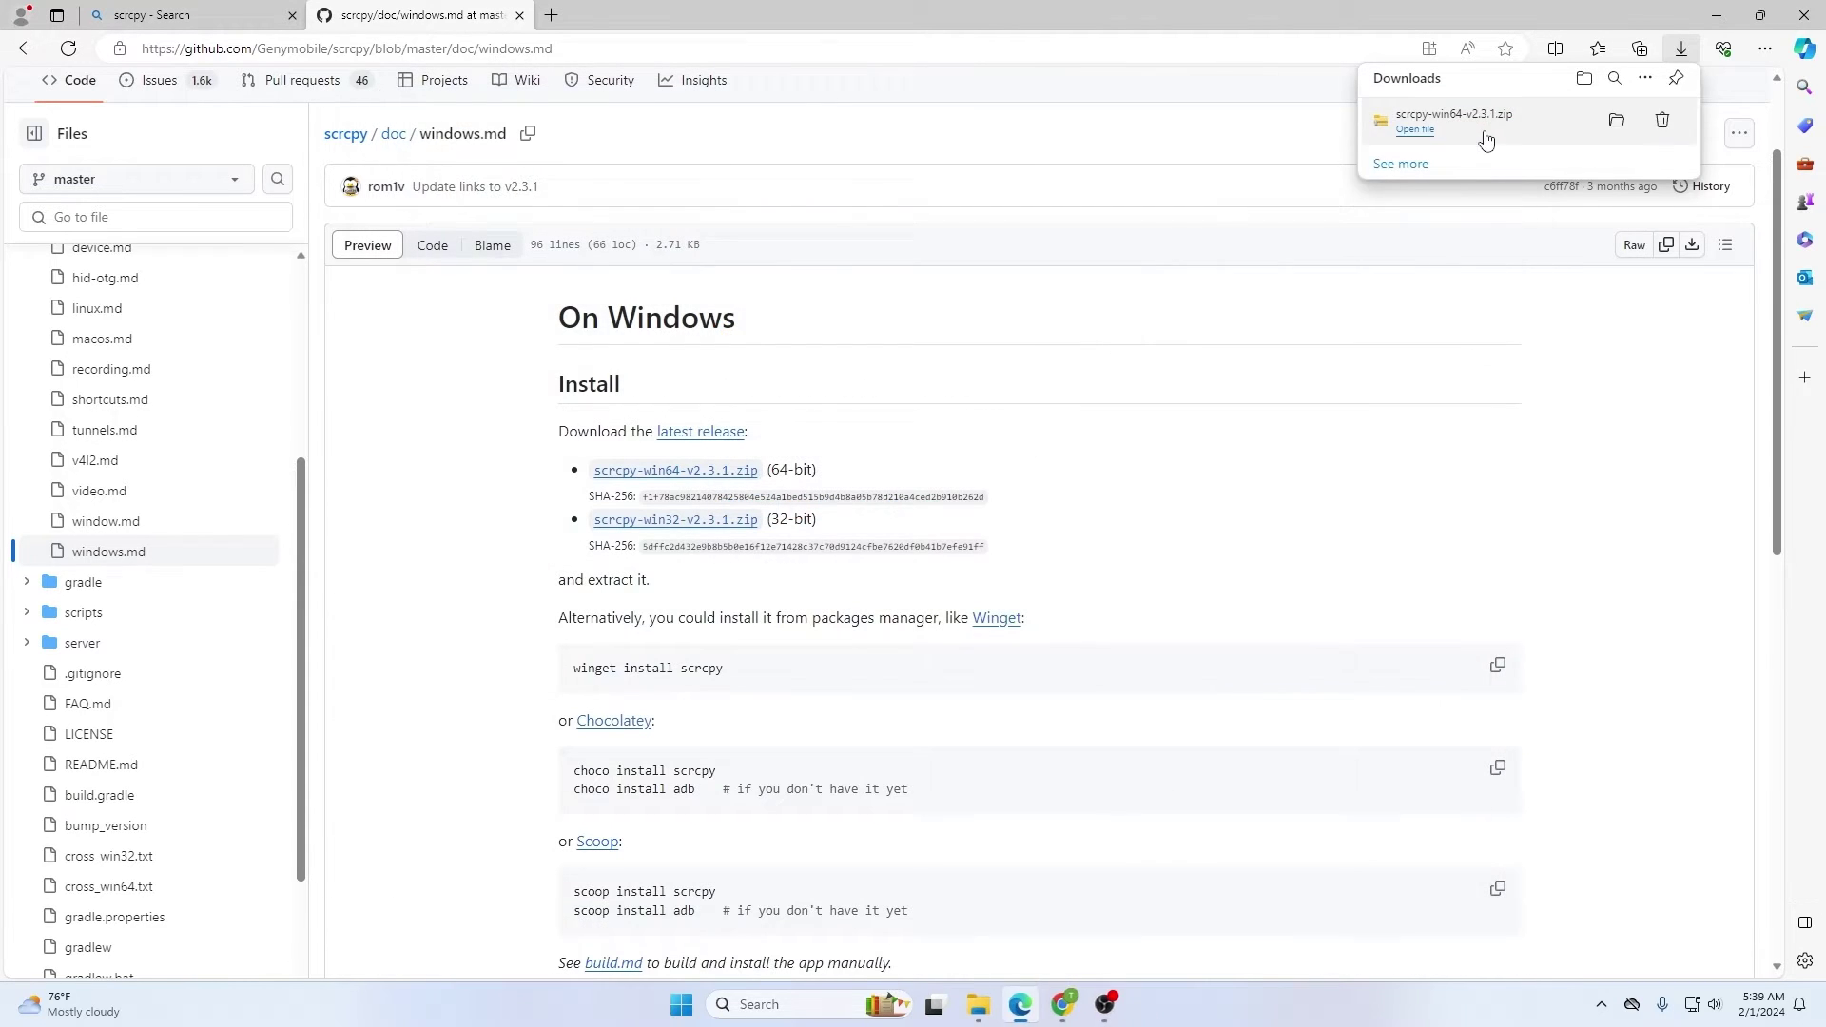
click(1720, 13)
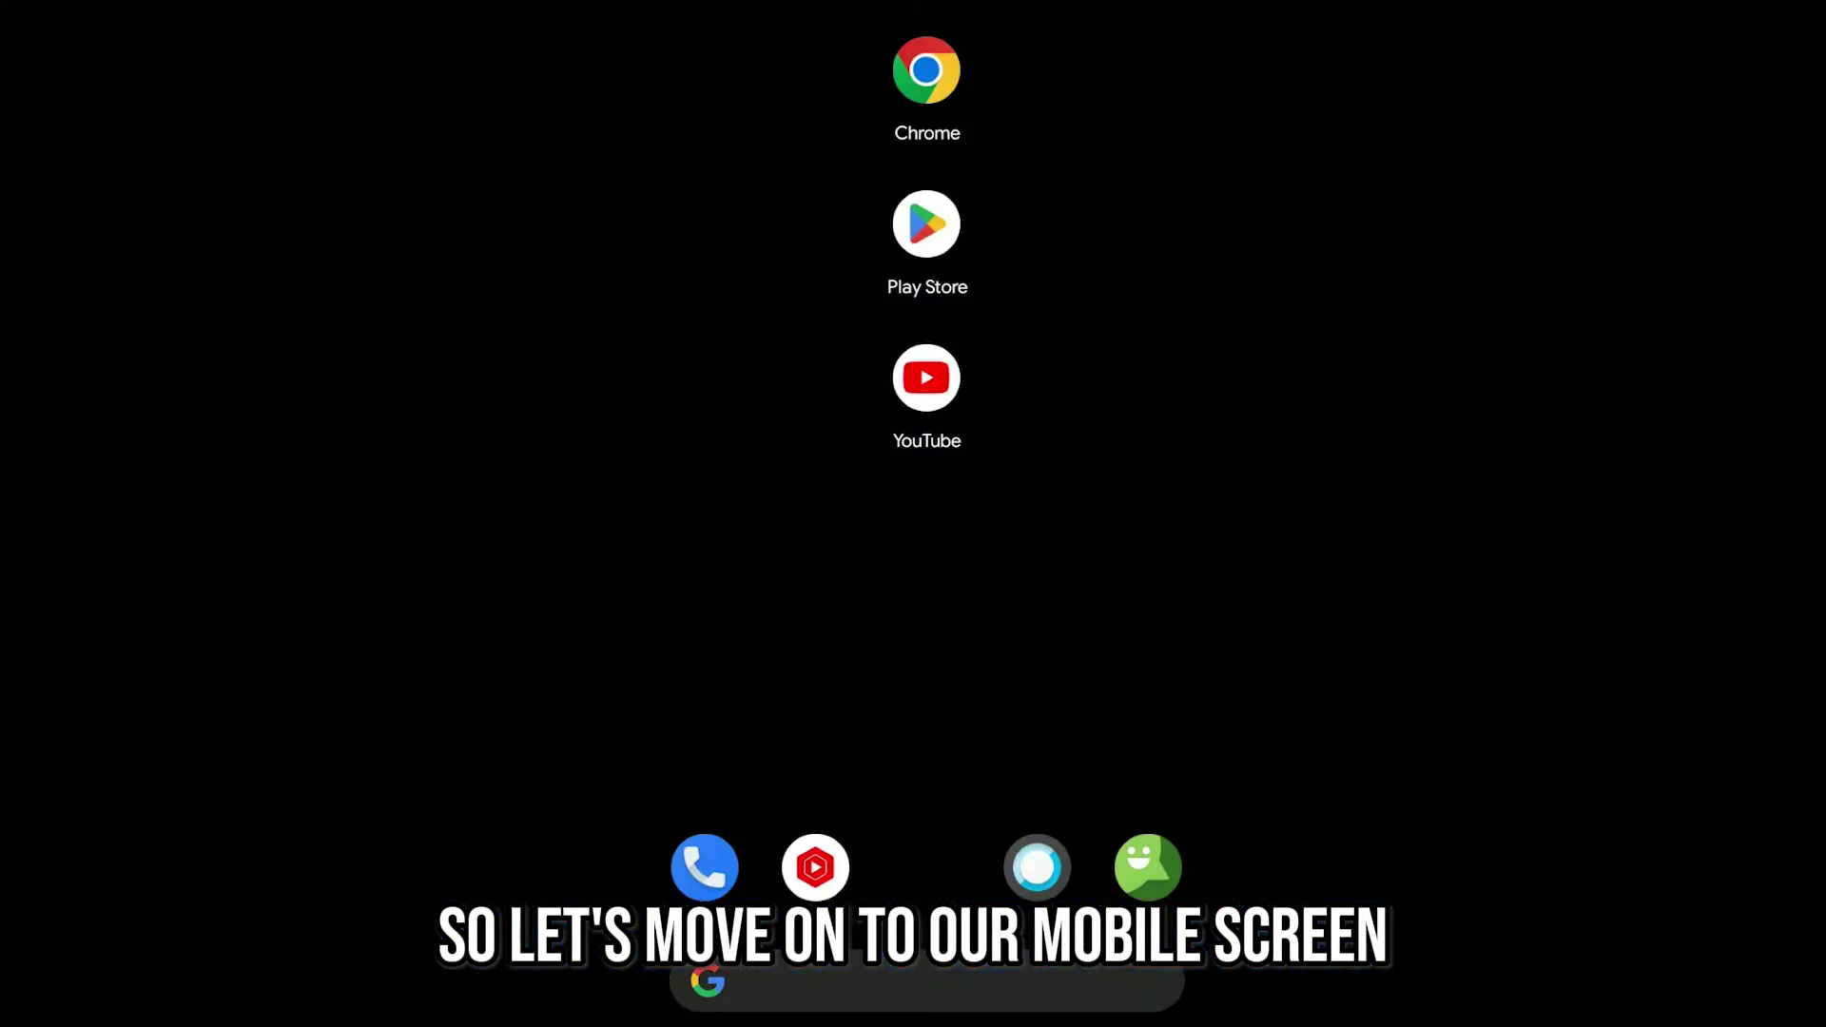
- On the Android phone, bring up the full app list and open Settings
click(998, 795)
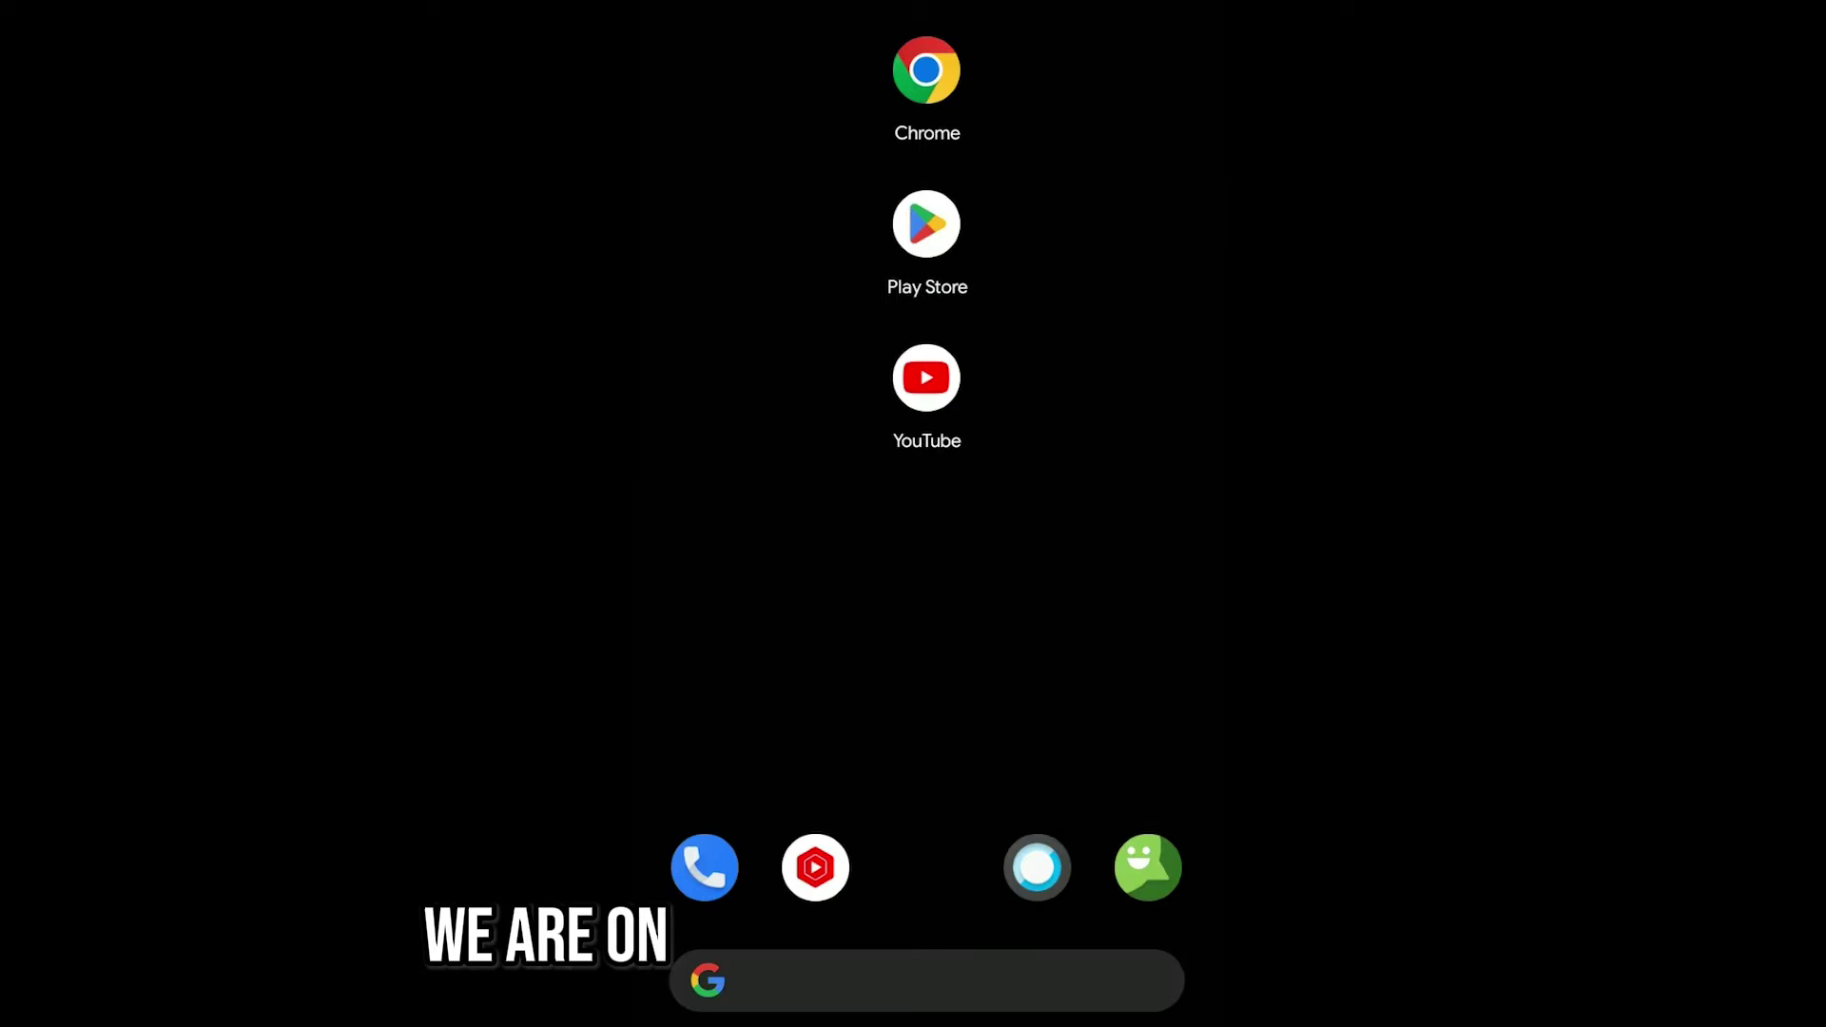
drag(1068, 889, 1068, 475)
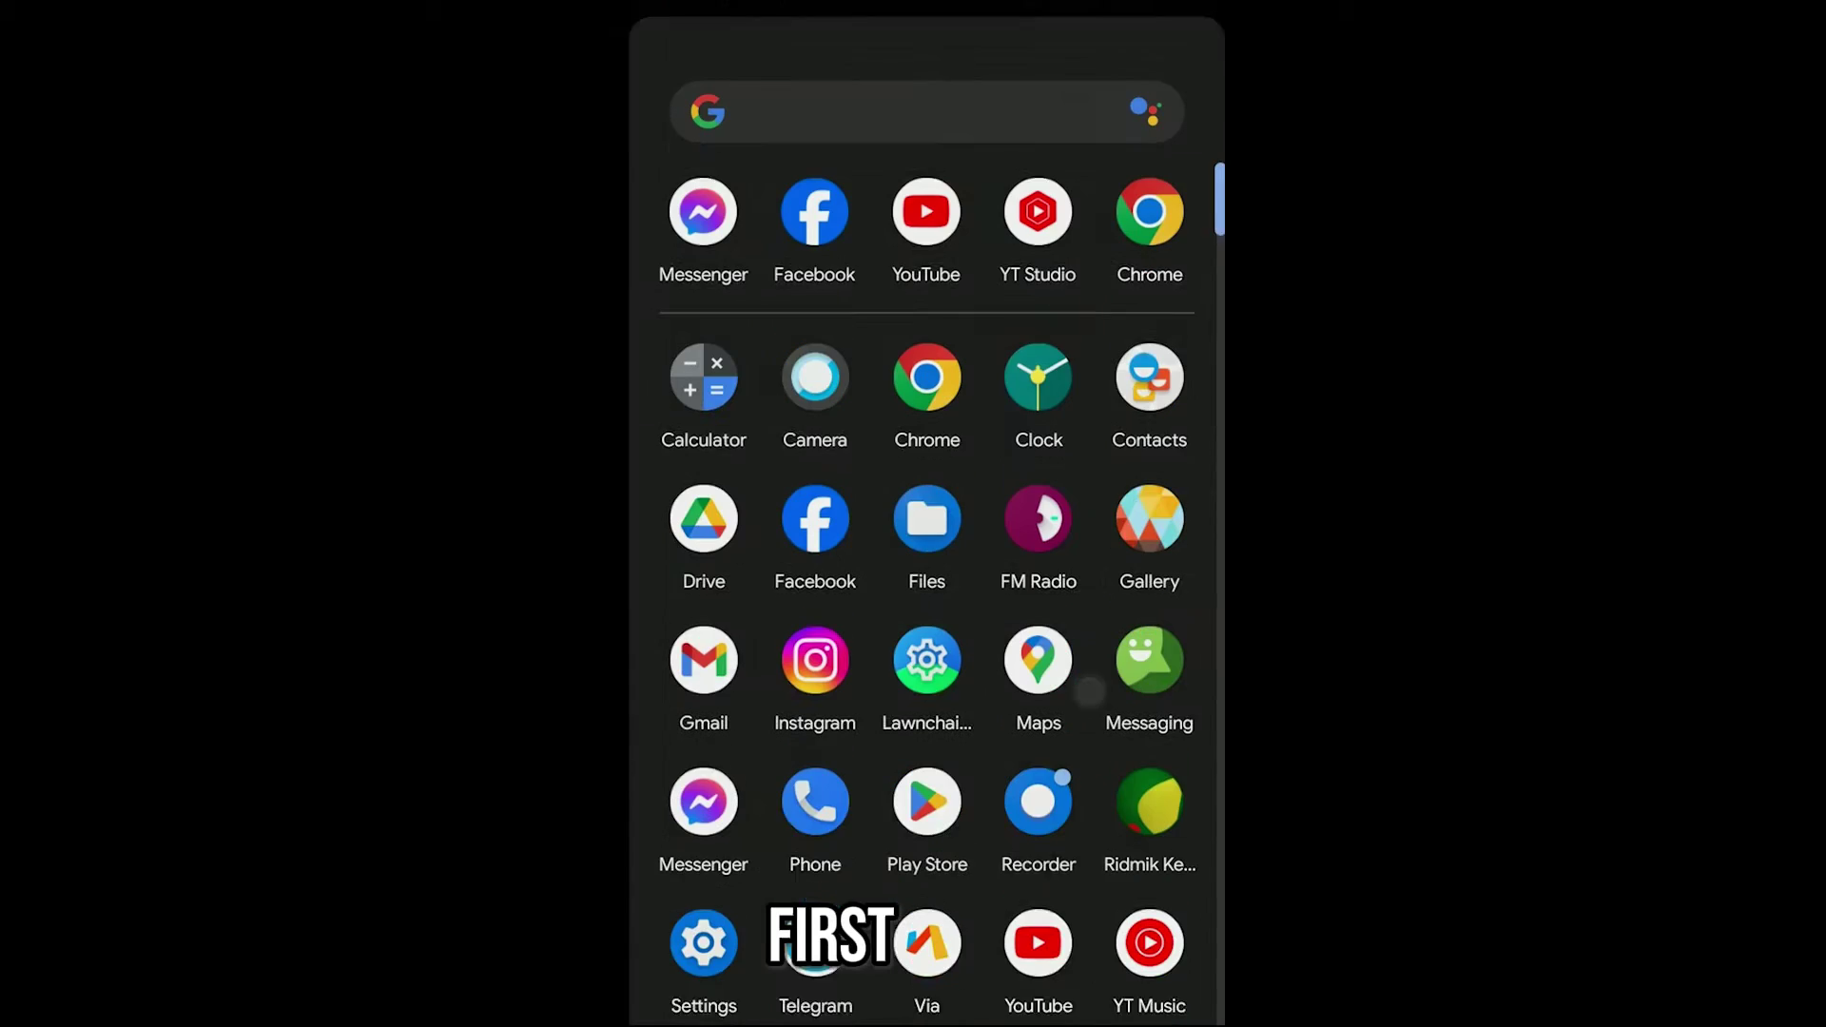
scroll(927, 571, down, 2)
drag(1106, 653, 1068, 758)
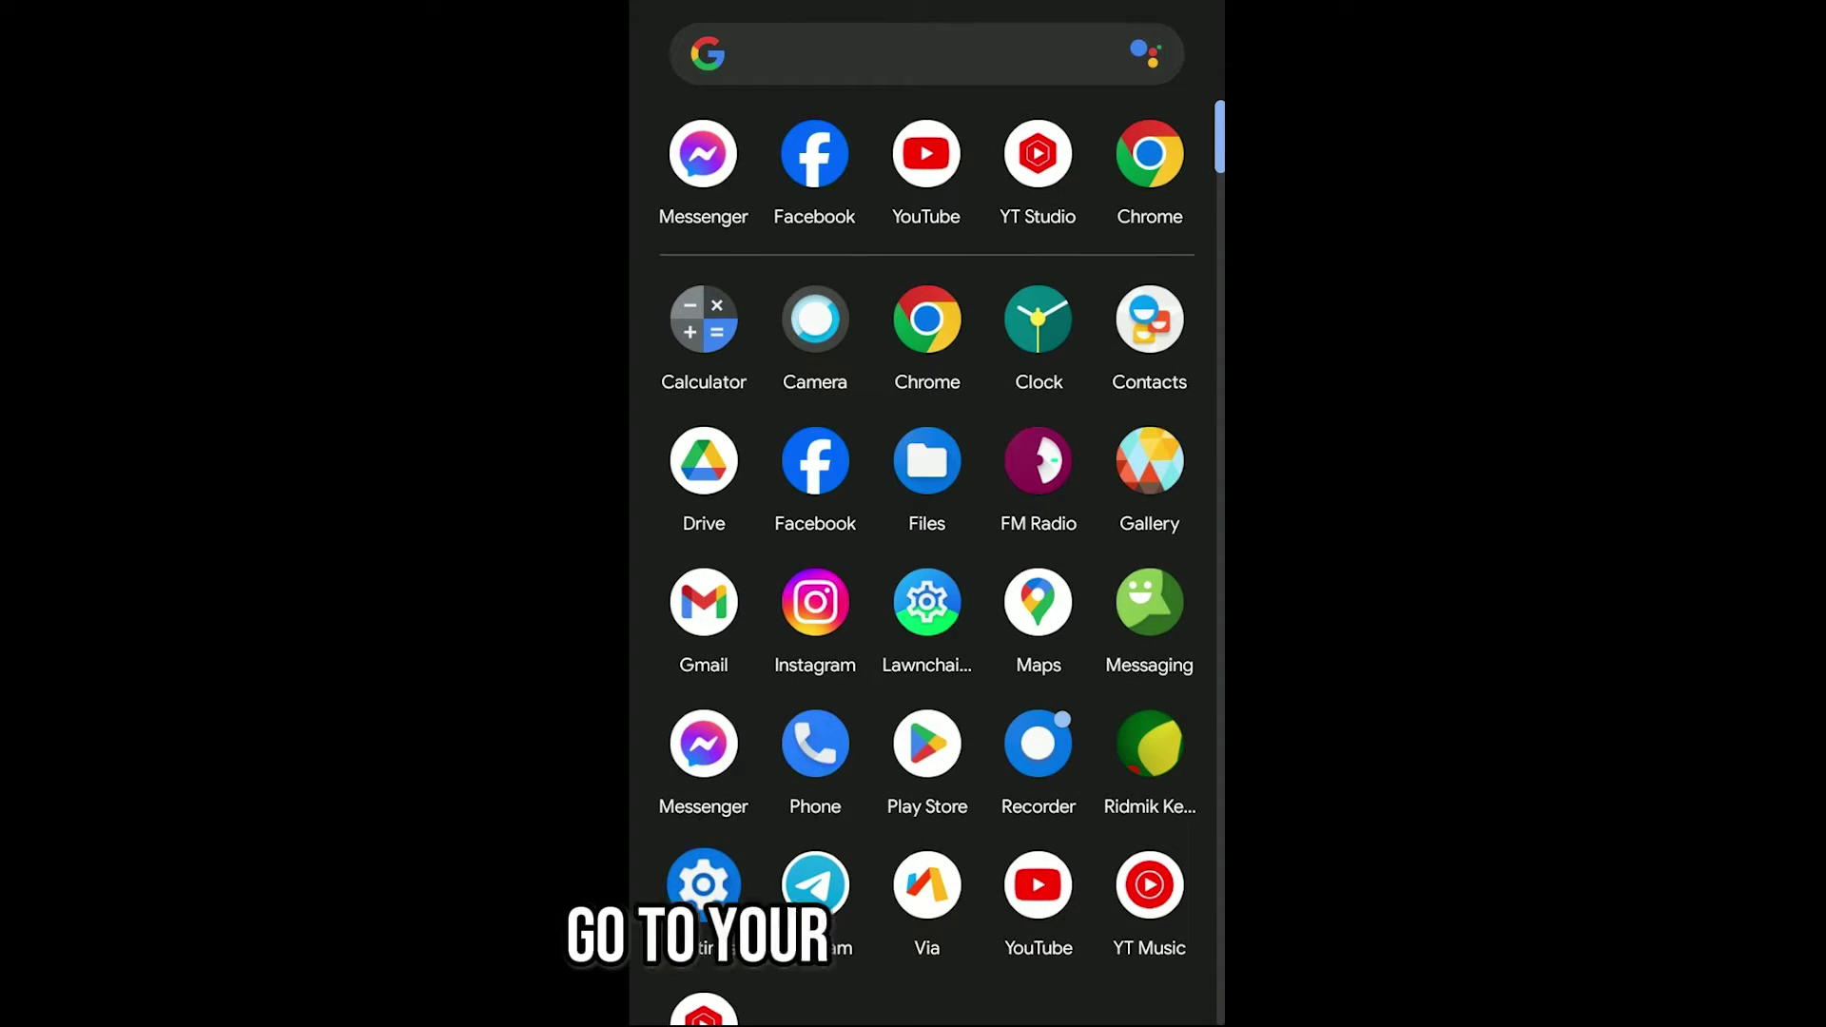
click(704, 884)
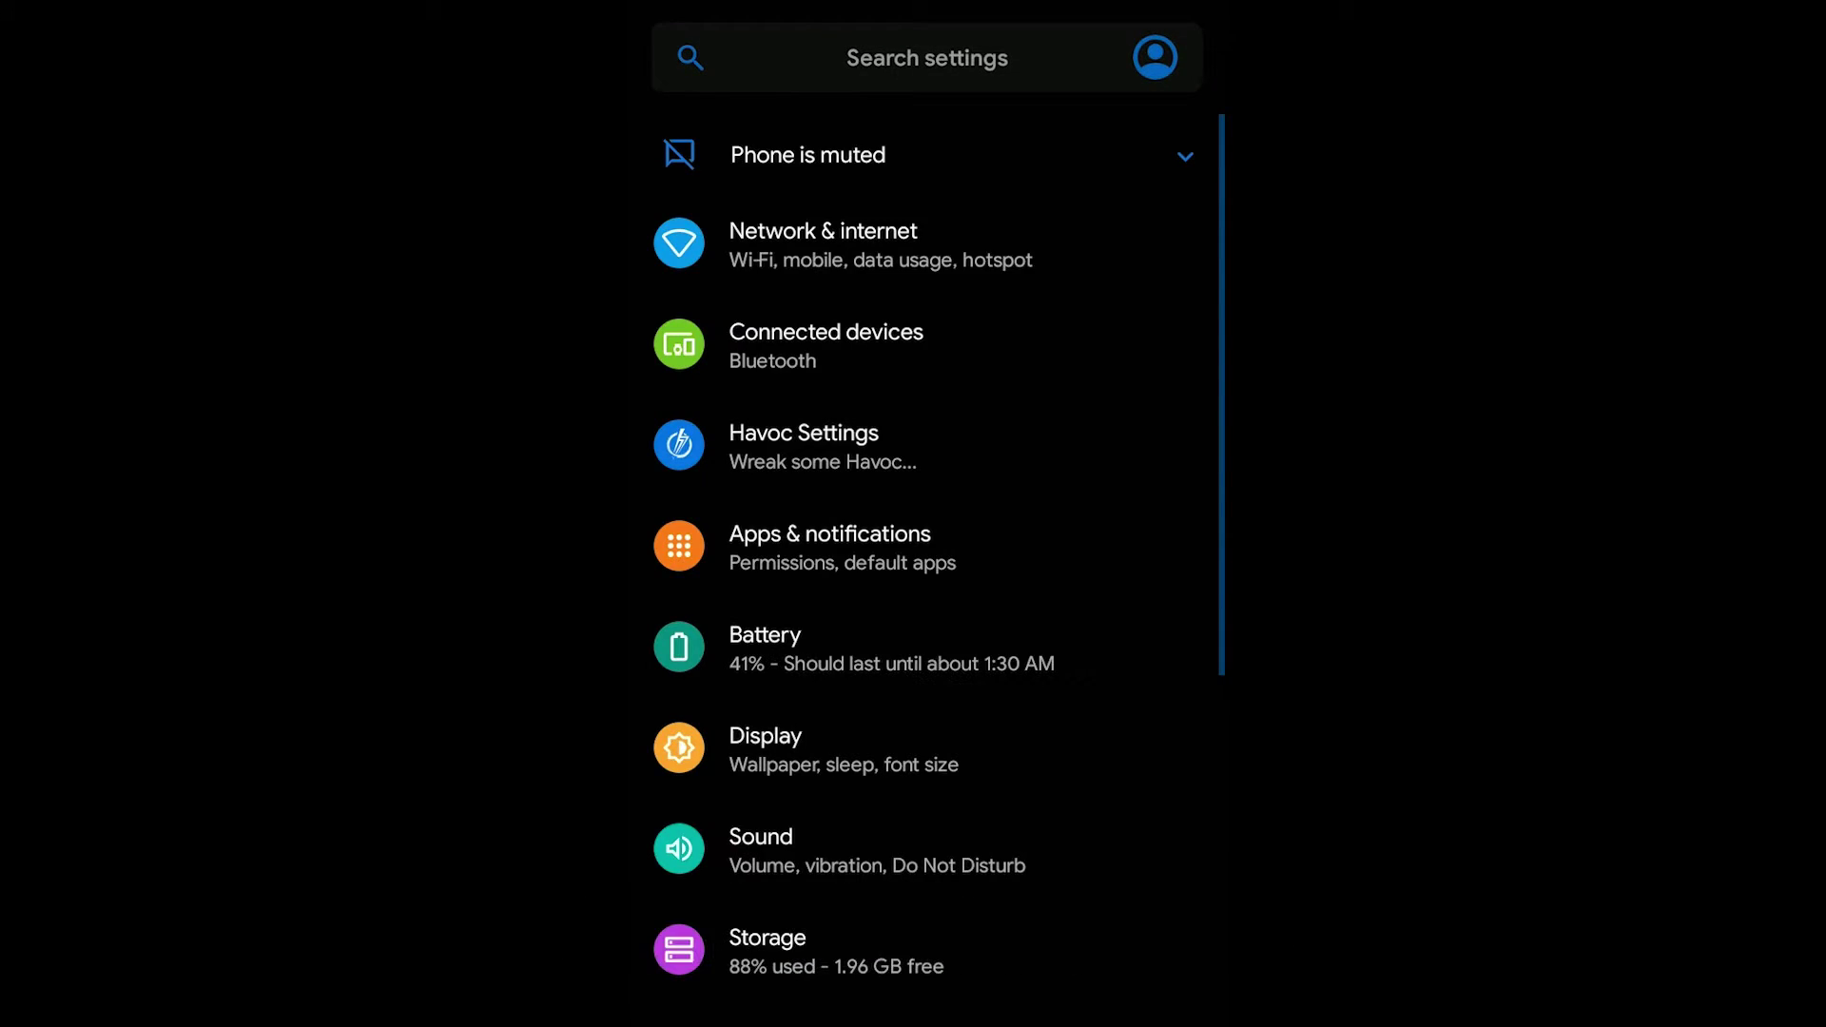
- Open About phone in the phone's settings and find the Build number entry
drag(1094, 912, 1092, 664)
drag(1069, 824, 1069, 630)
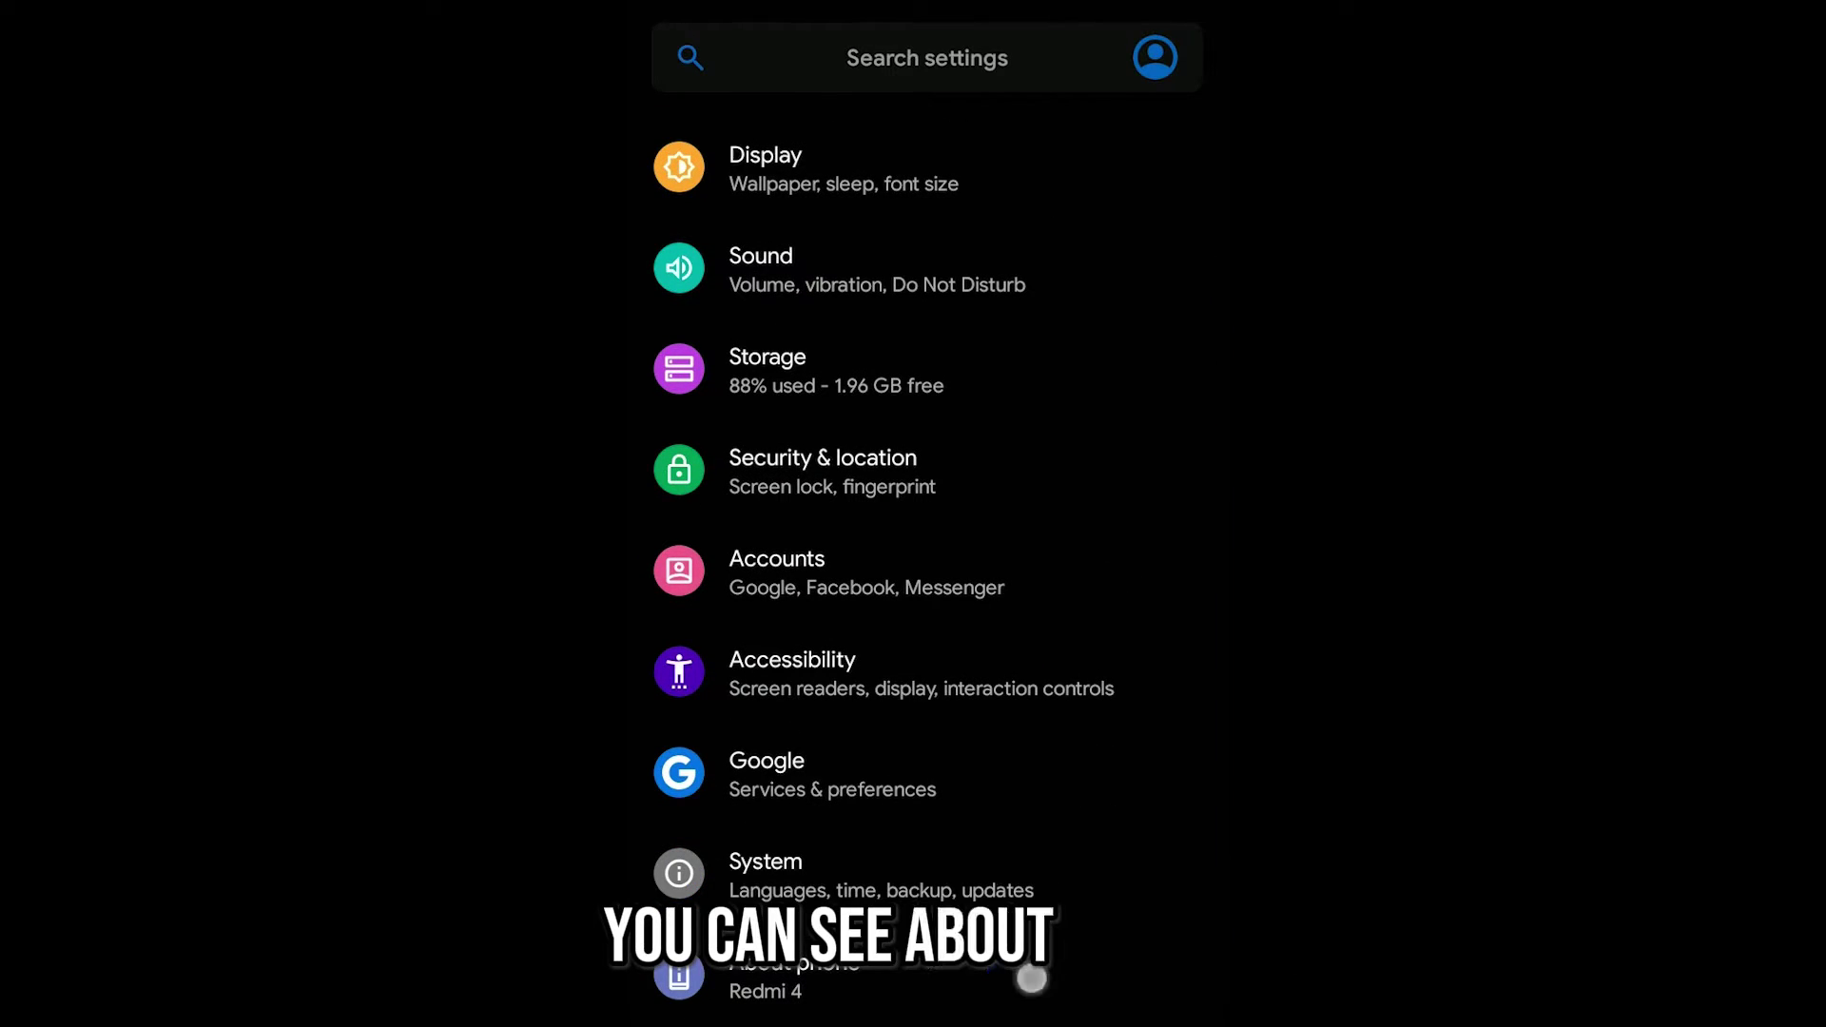
click(1032, 978)
drag(1103, 861, 1098, 571)
drag(1062, 889, 1113, 567)
drag(1065, 674, 1059, 619)
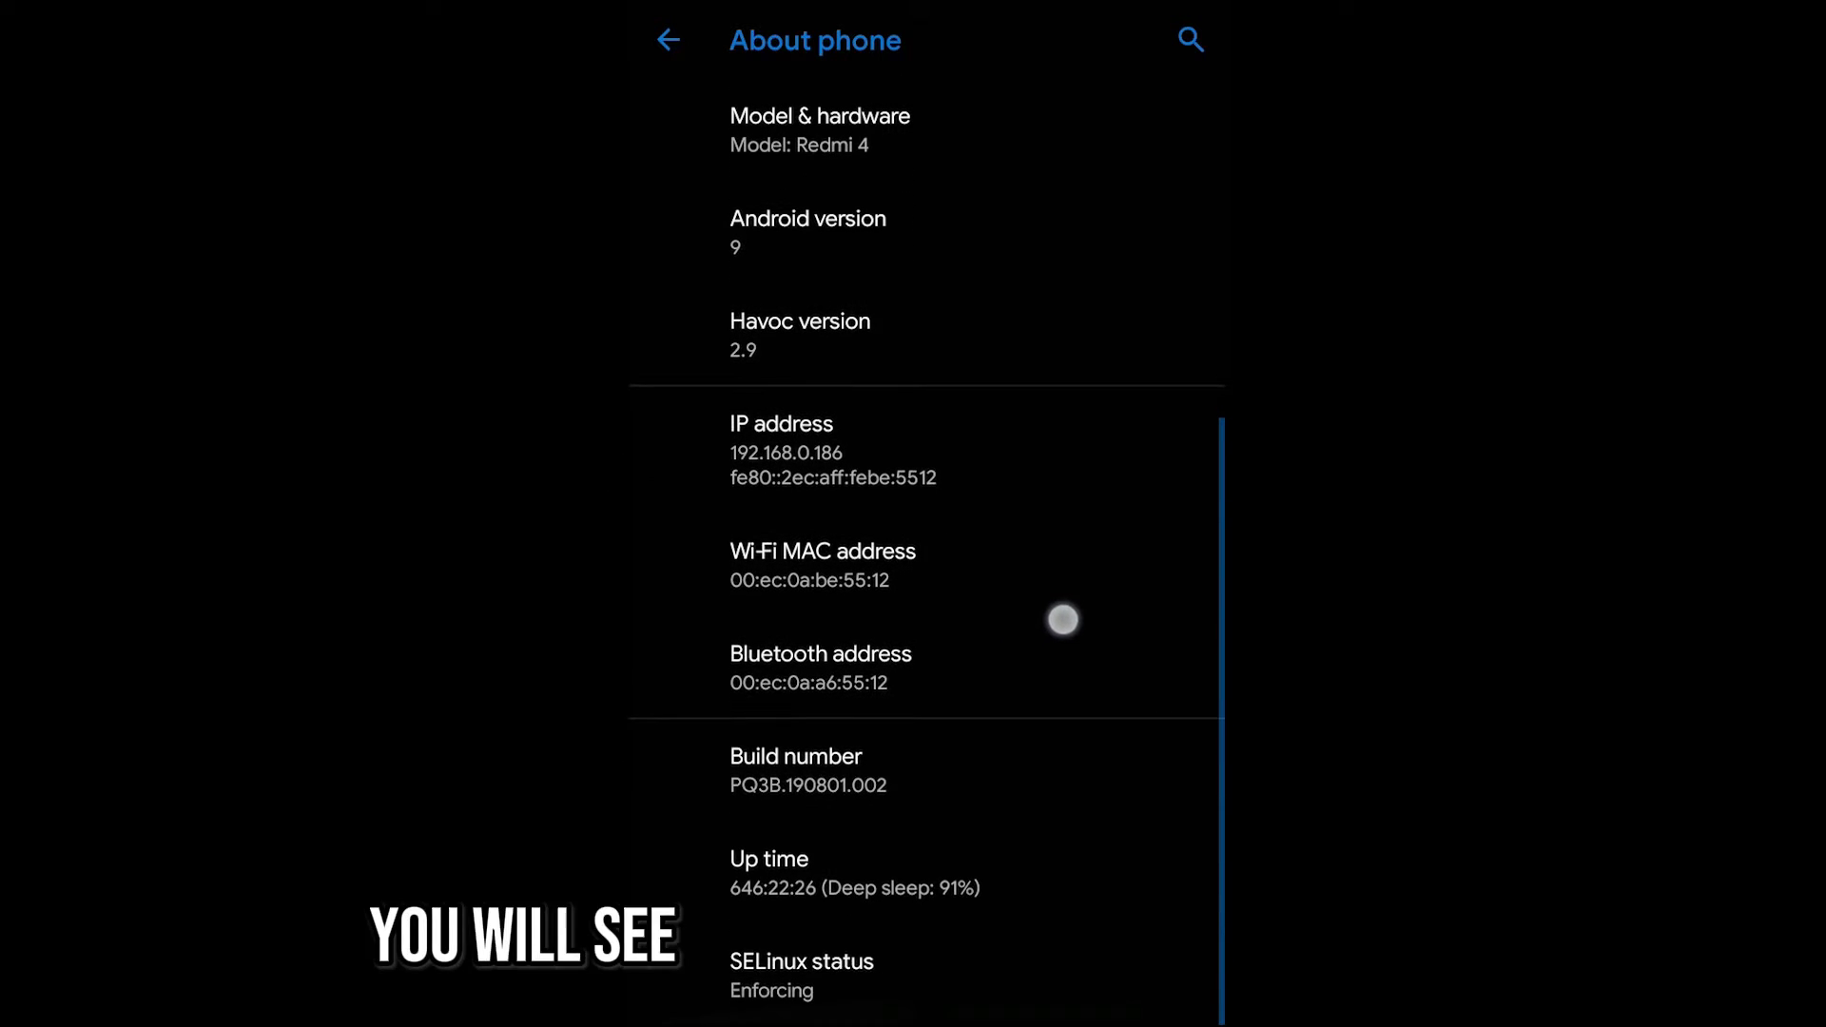
- Tap the Build number entry repeatedly to unlock the phone's developer options
click(1003, 762)
click(1023, 764)
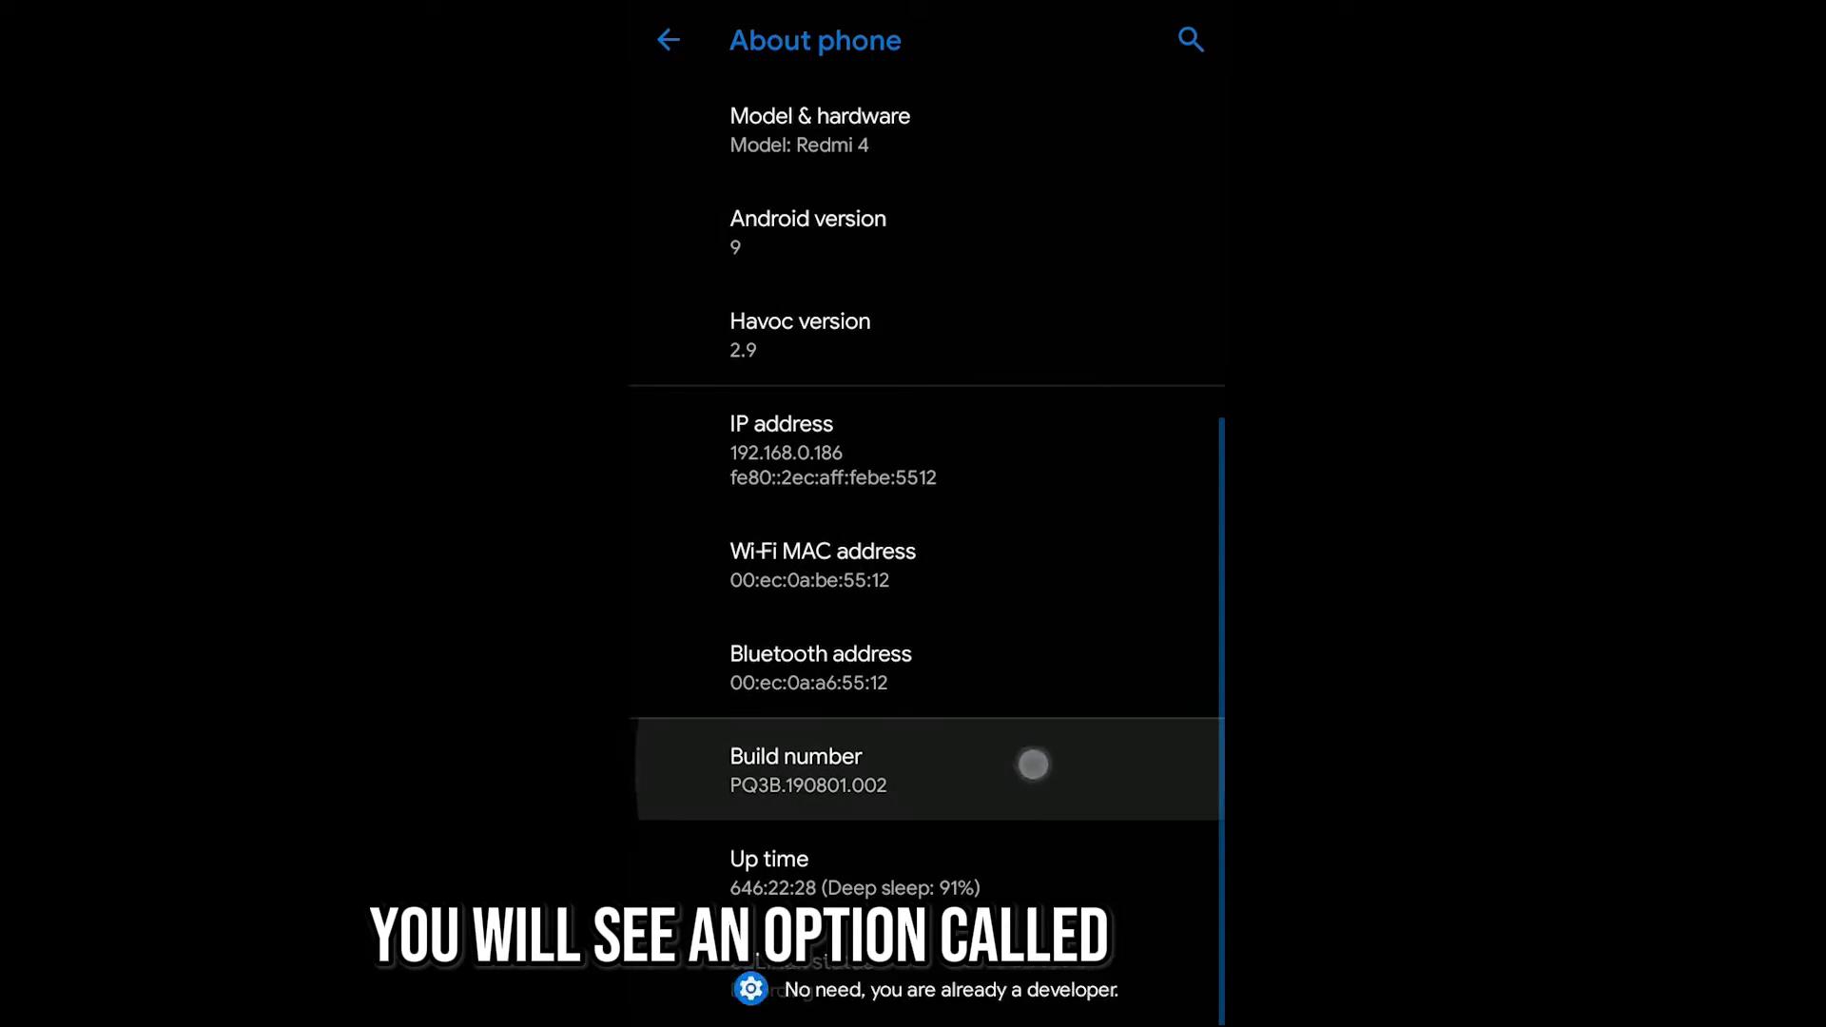
click(1032, 762)
click(1033, 760)
click(1033, 761)
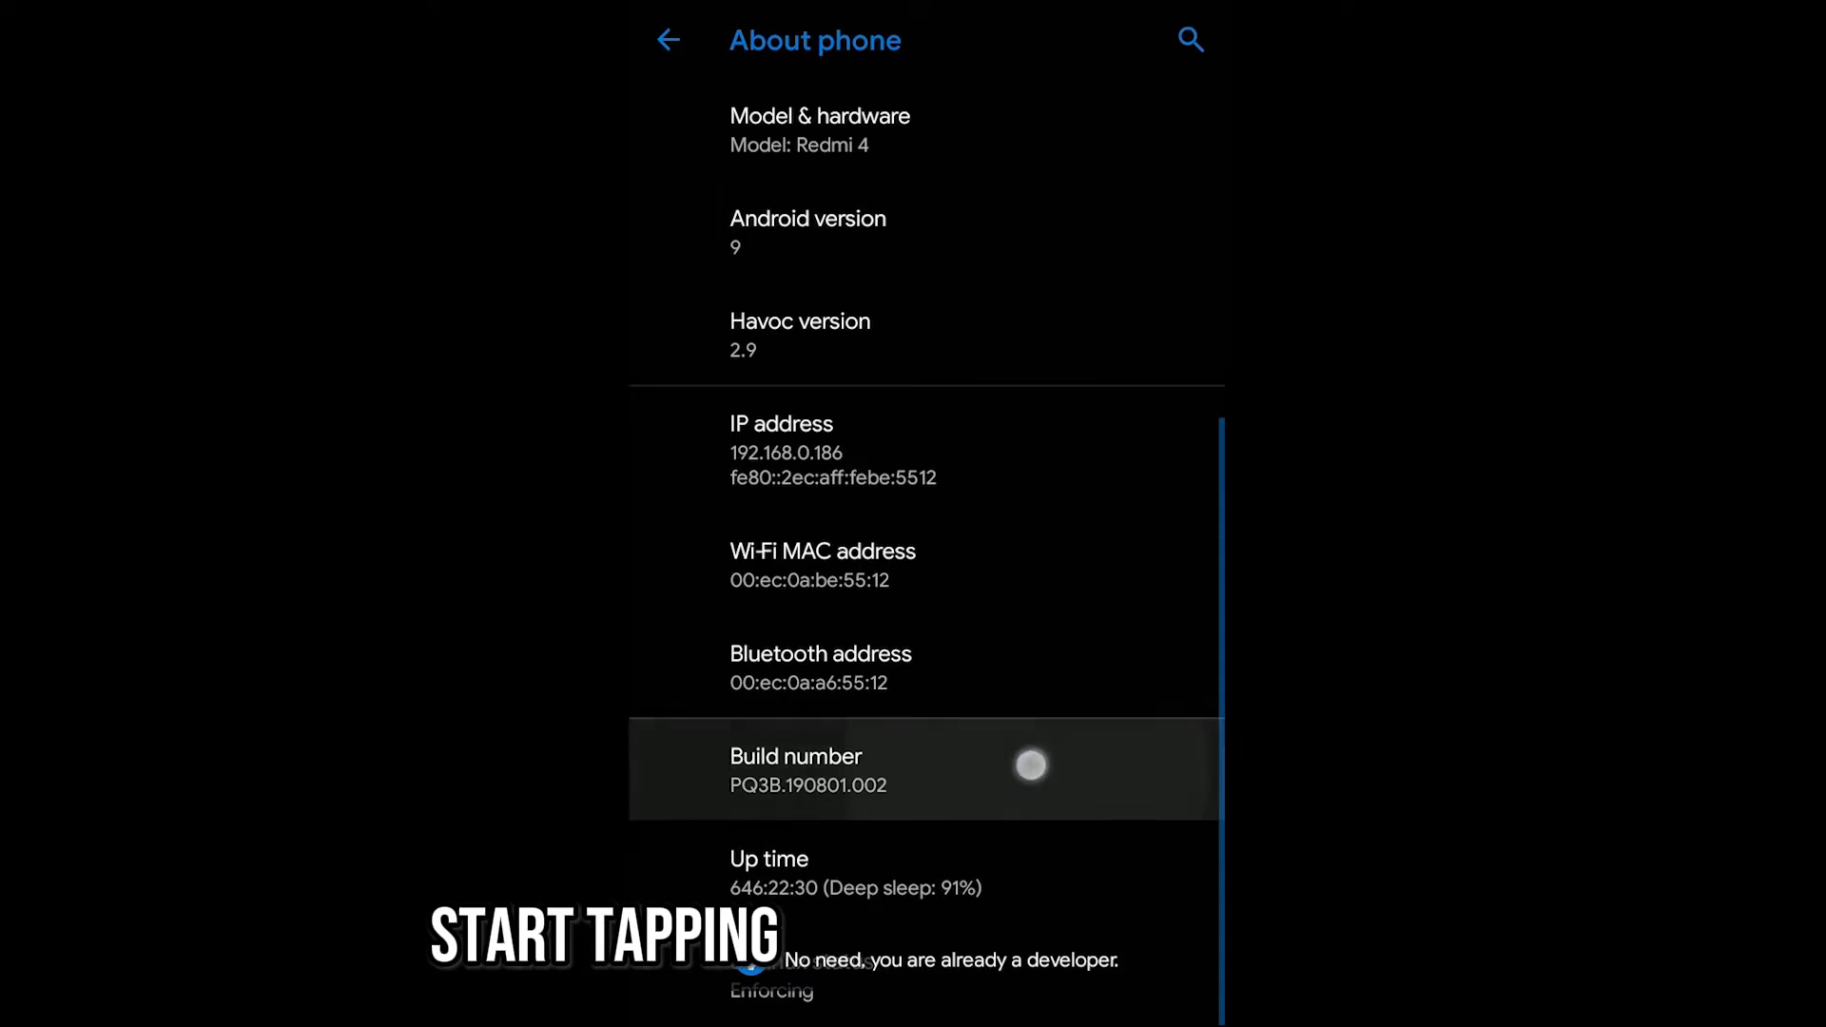
click(1032, 762)
click(1032, 762)
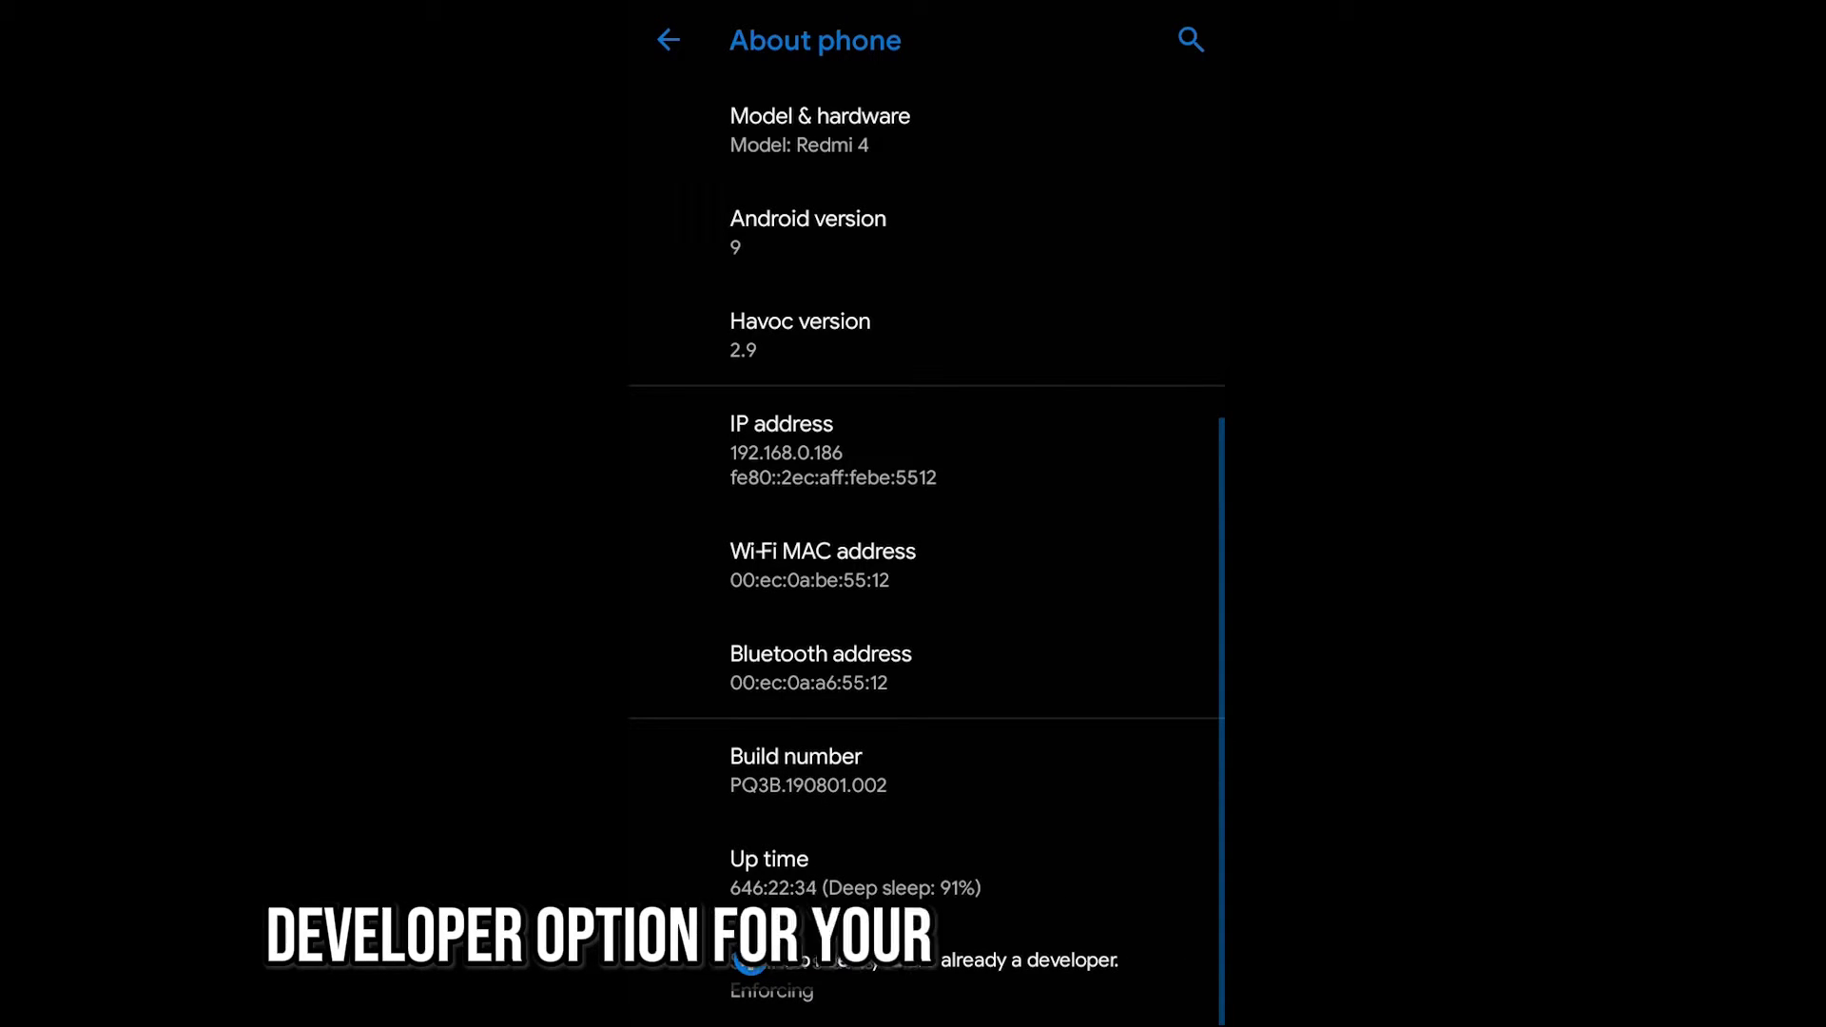
- Return to the main phone settings, search for "develop" and open Developer options
key(Escape)
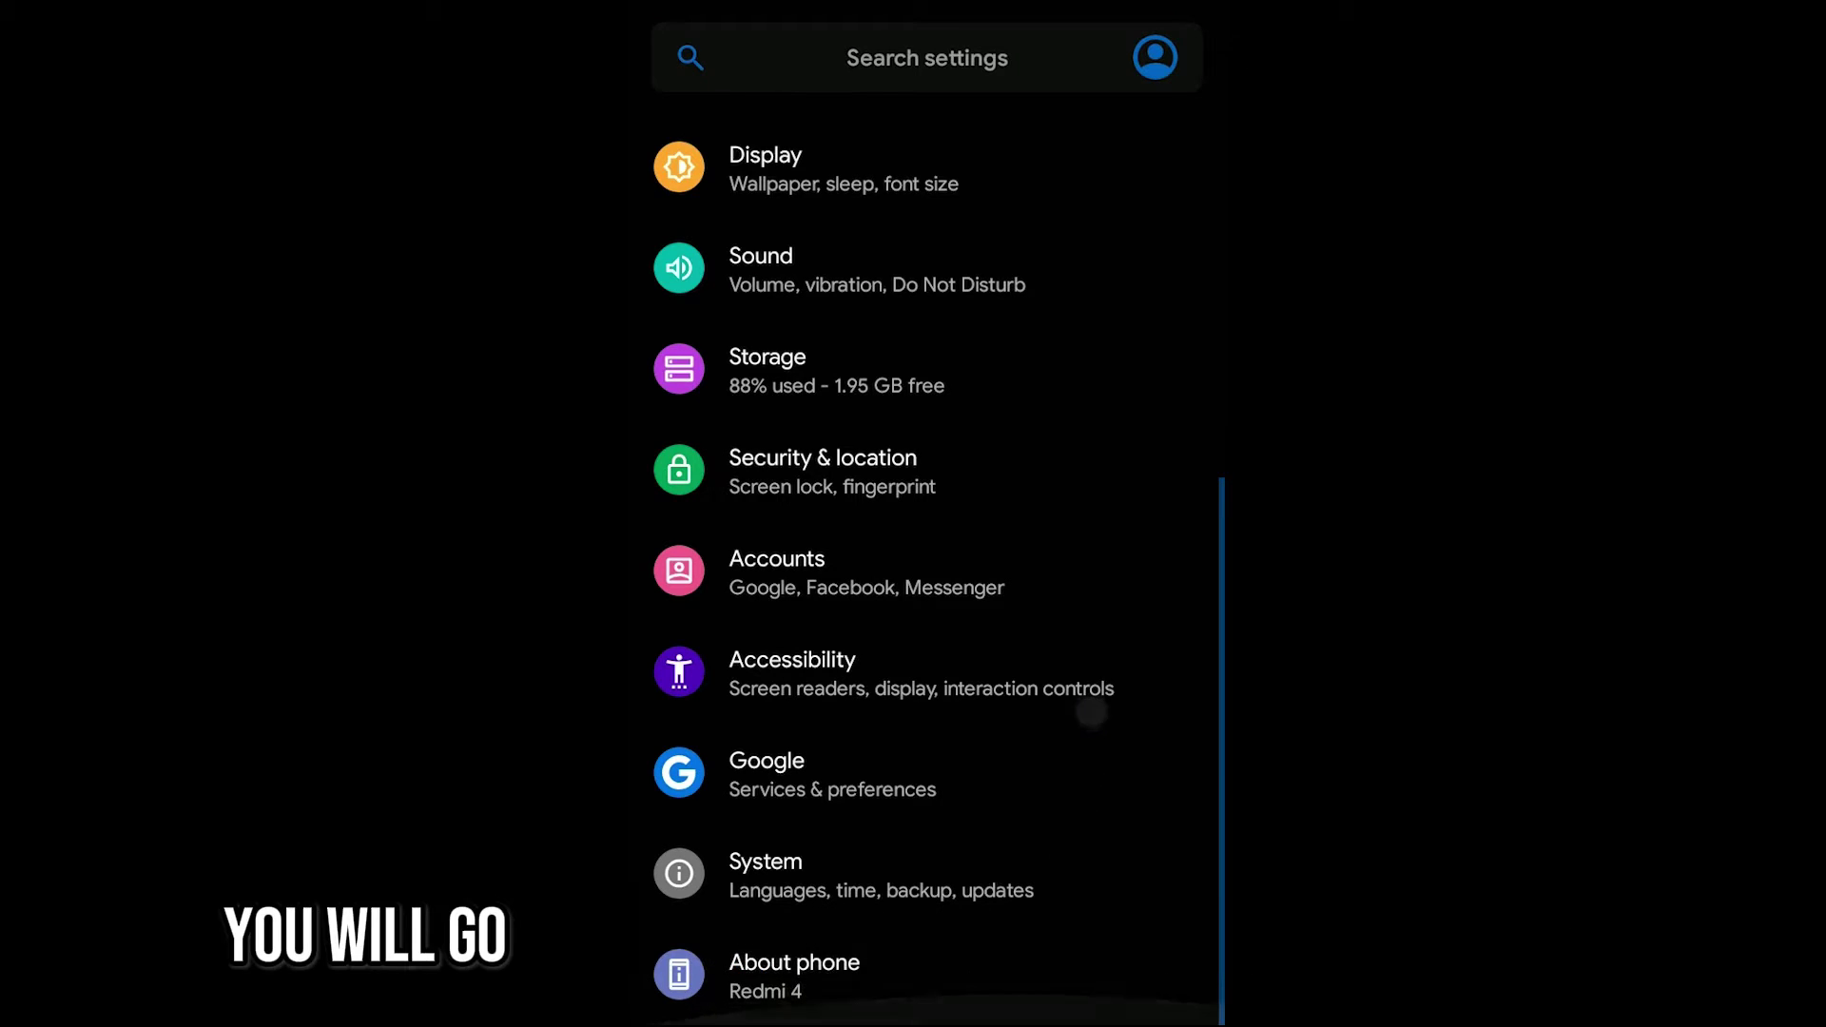
click(795, 65)
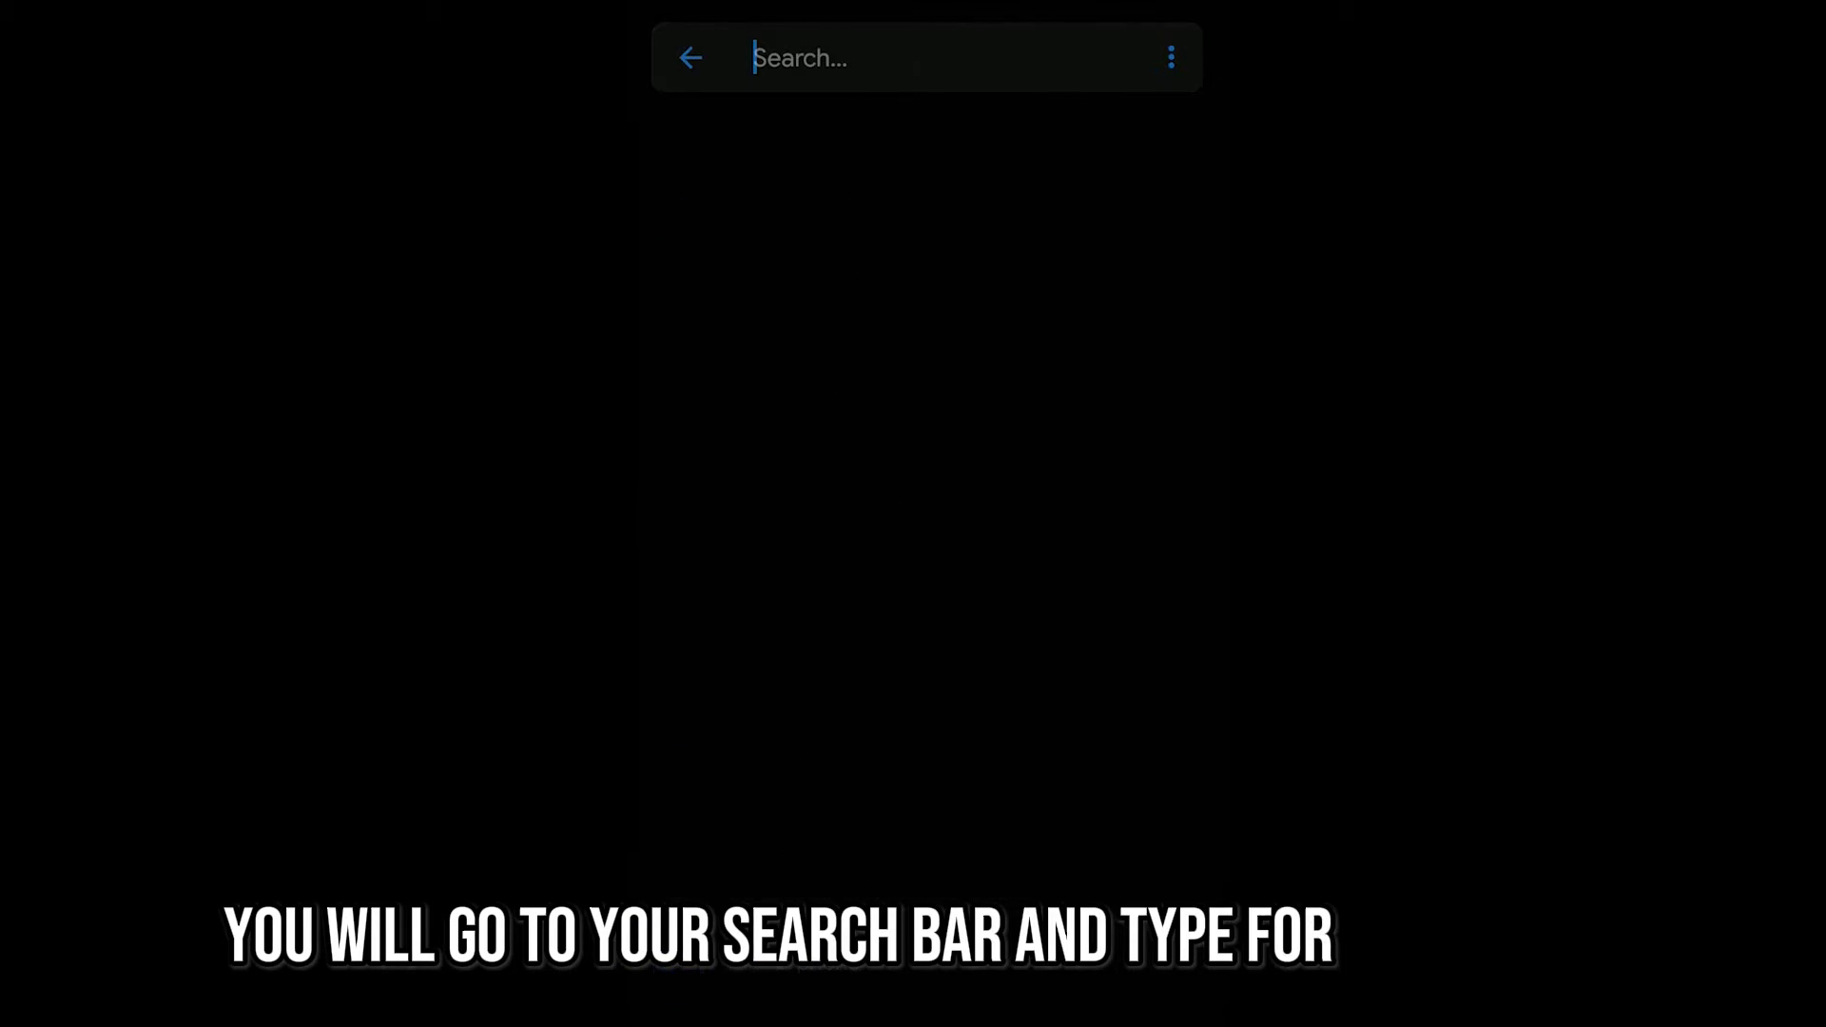
text(develop)
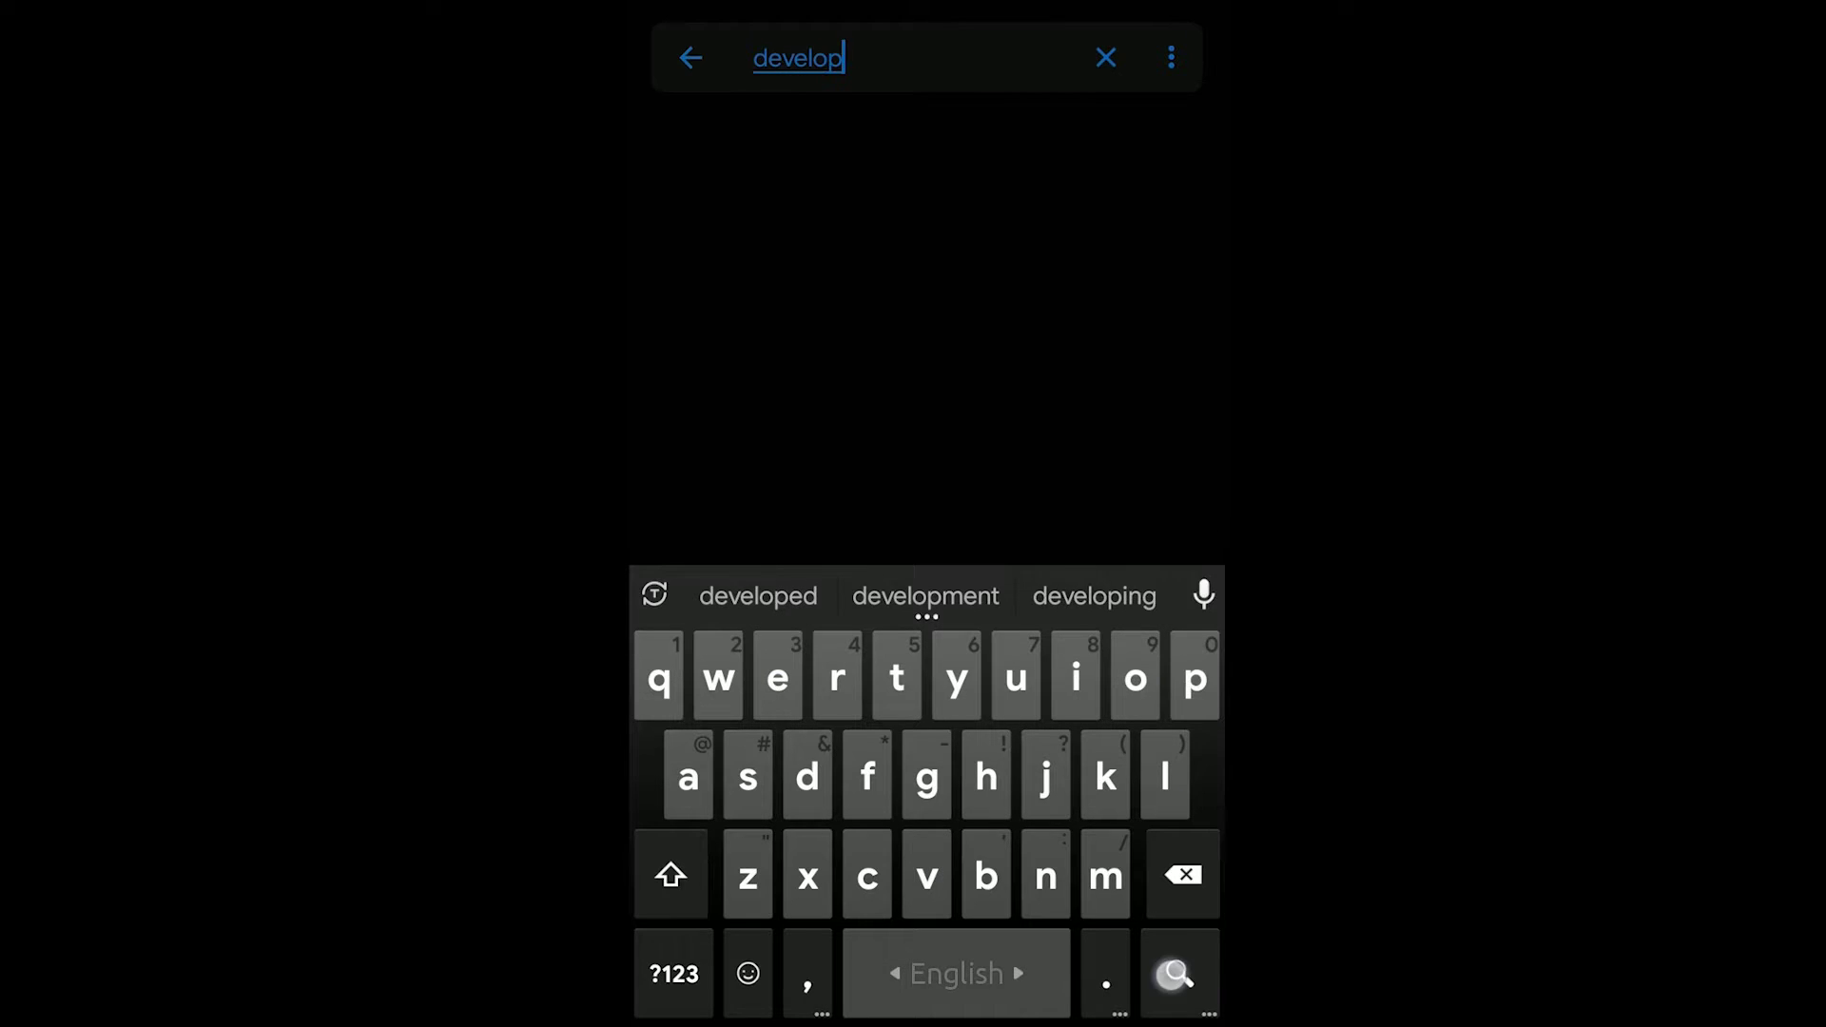
click(1175, 974)
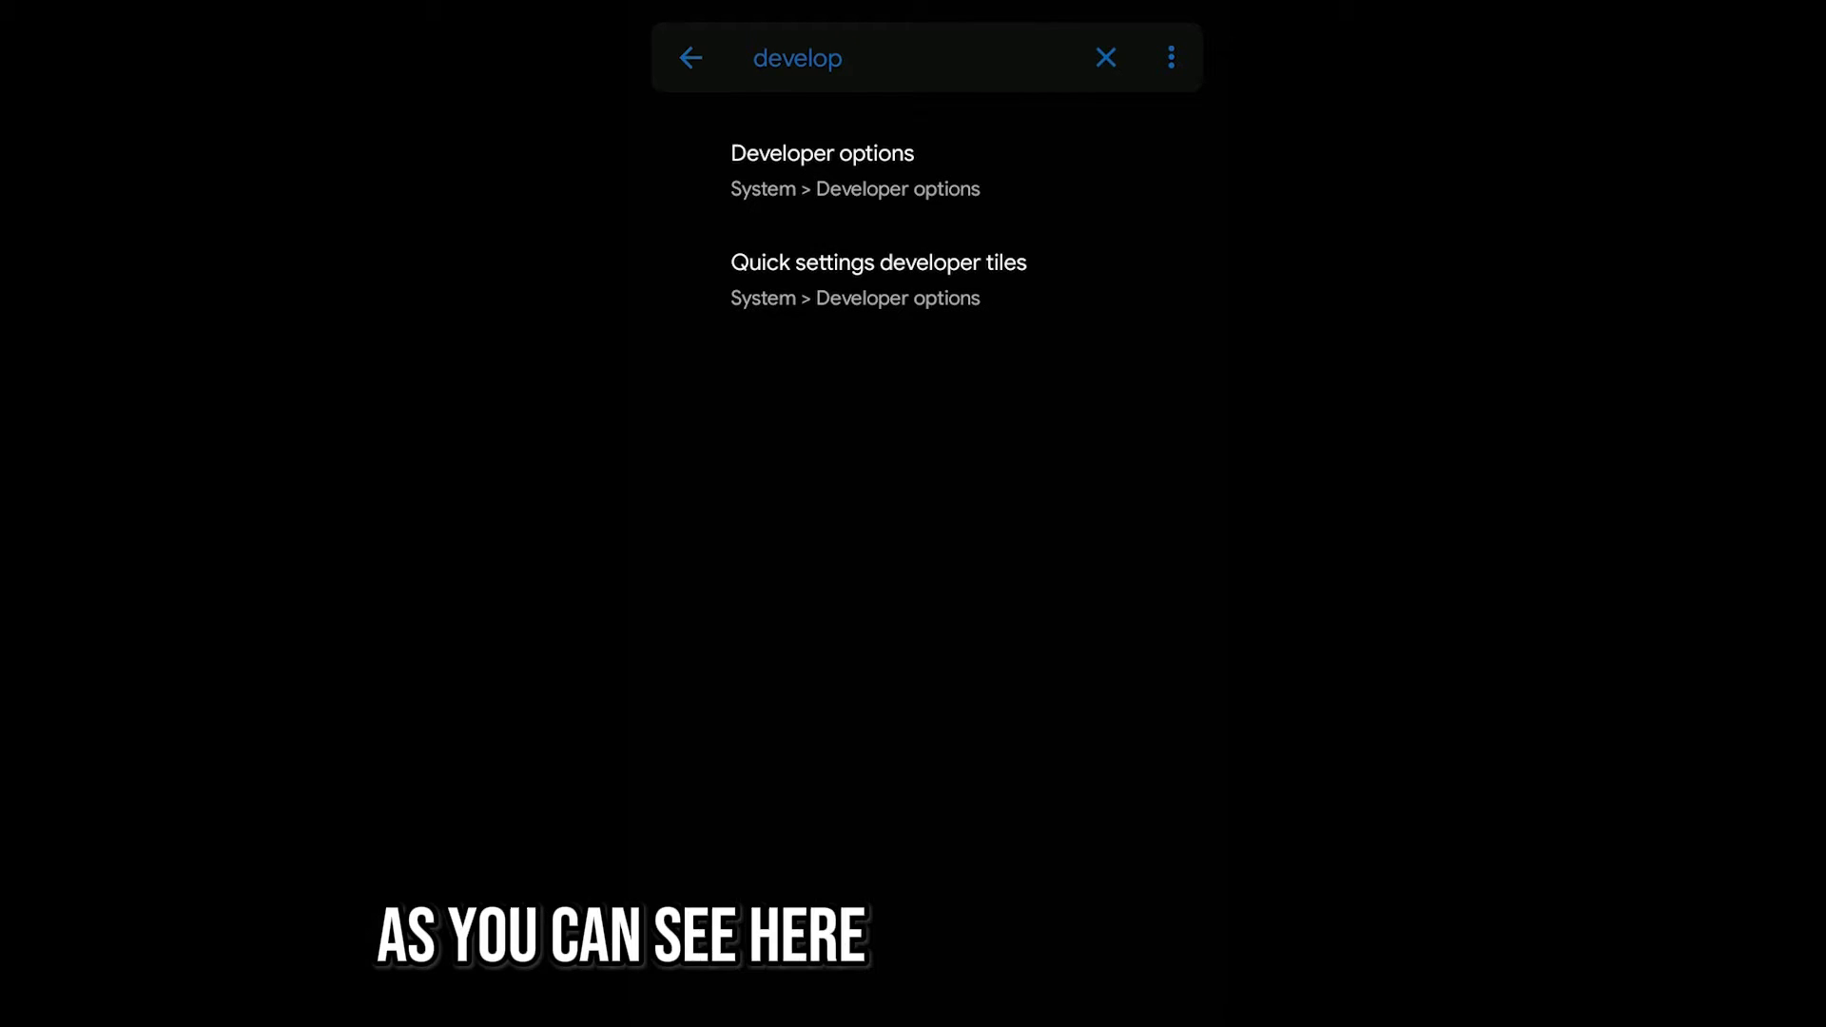
click(970, 166)
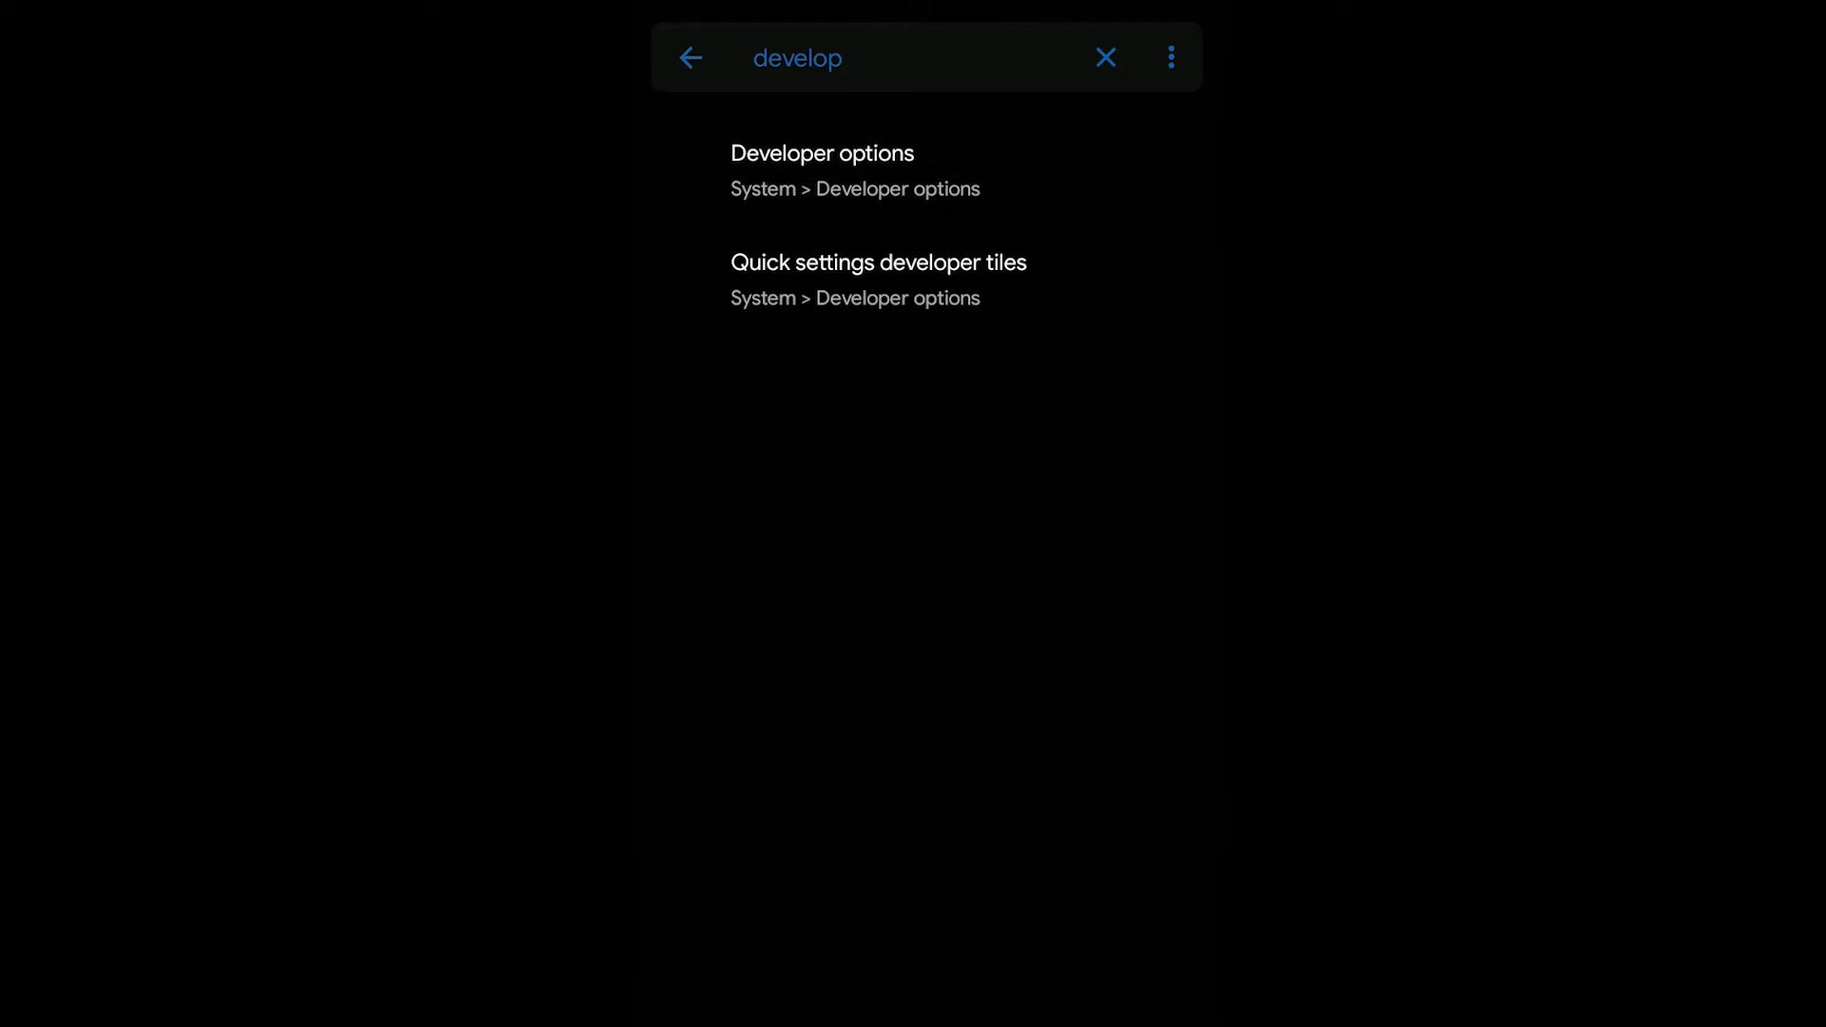
- Turn on Developer options, enable Android debugging in the Debugging section and allow USB debugging
click(1155, 118)
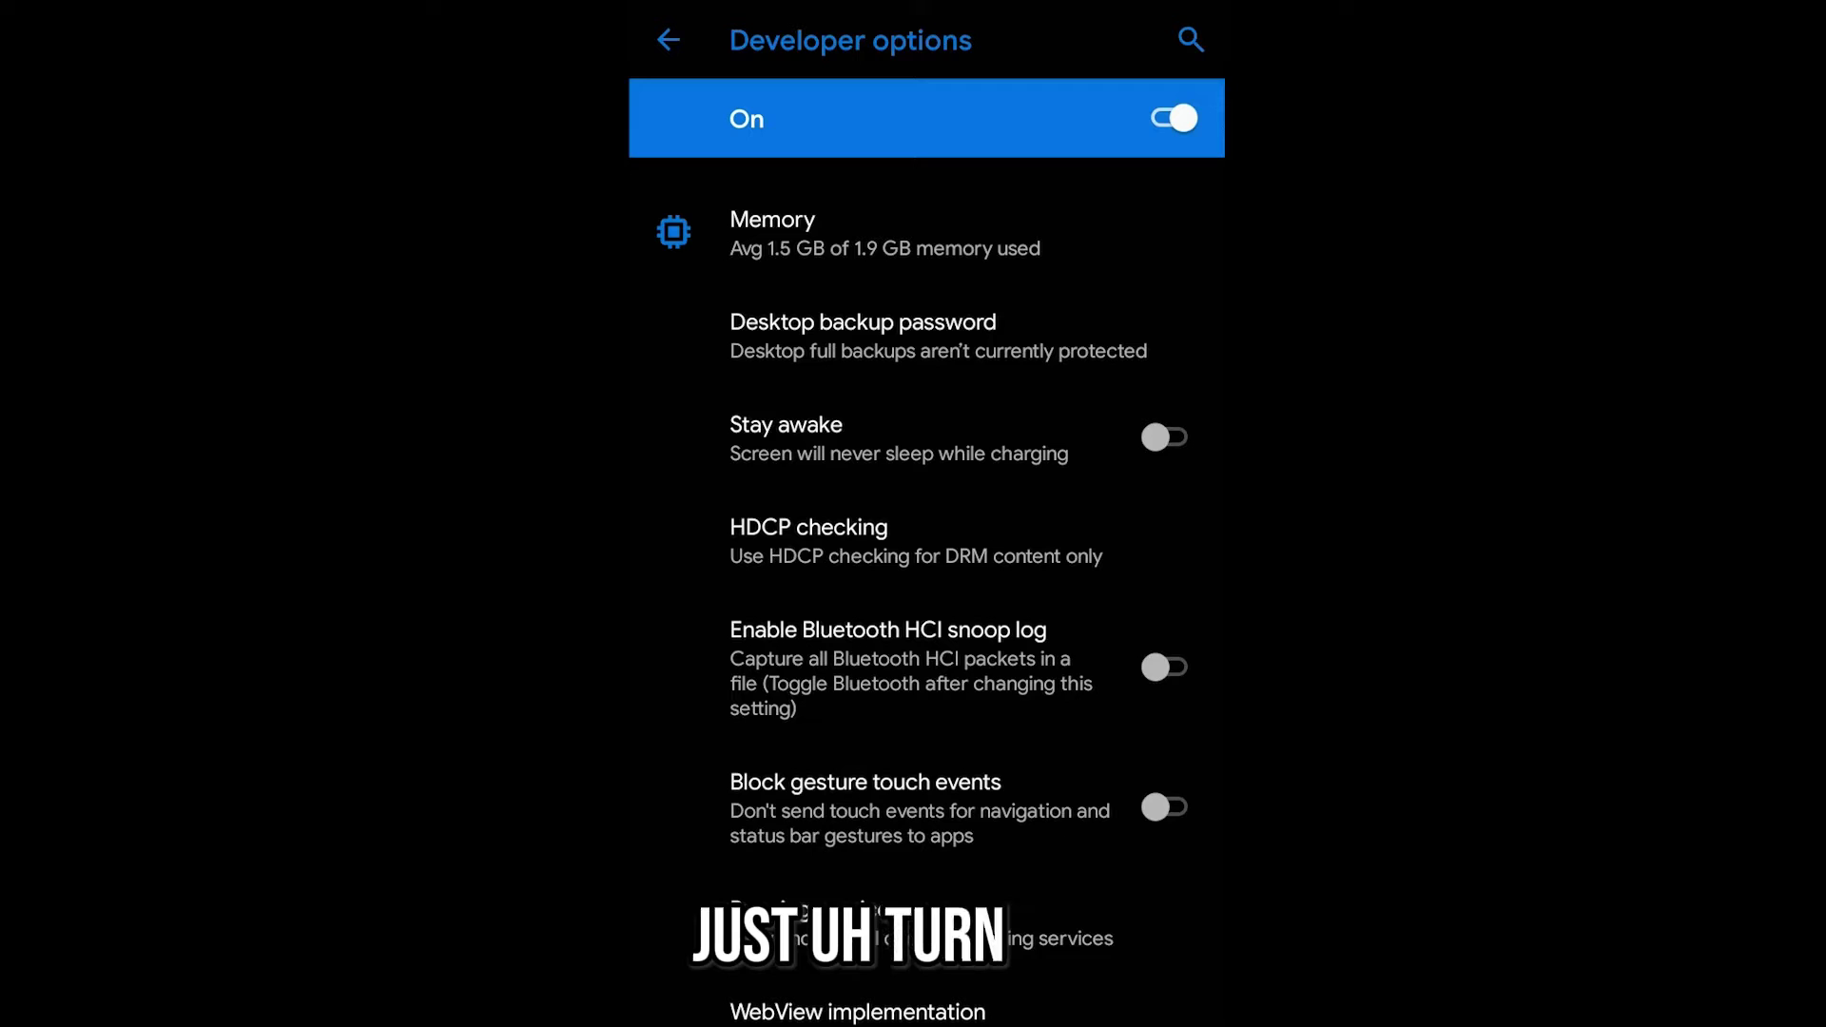
scroll(927, 589, down, 5)
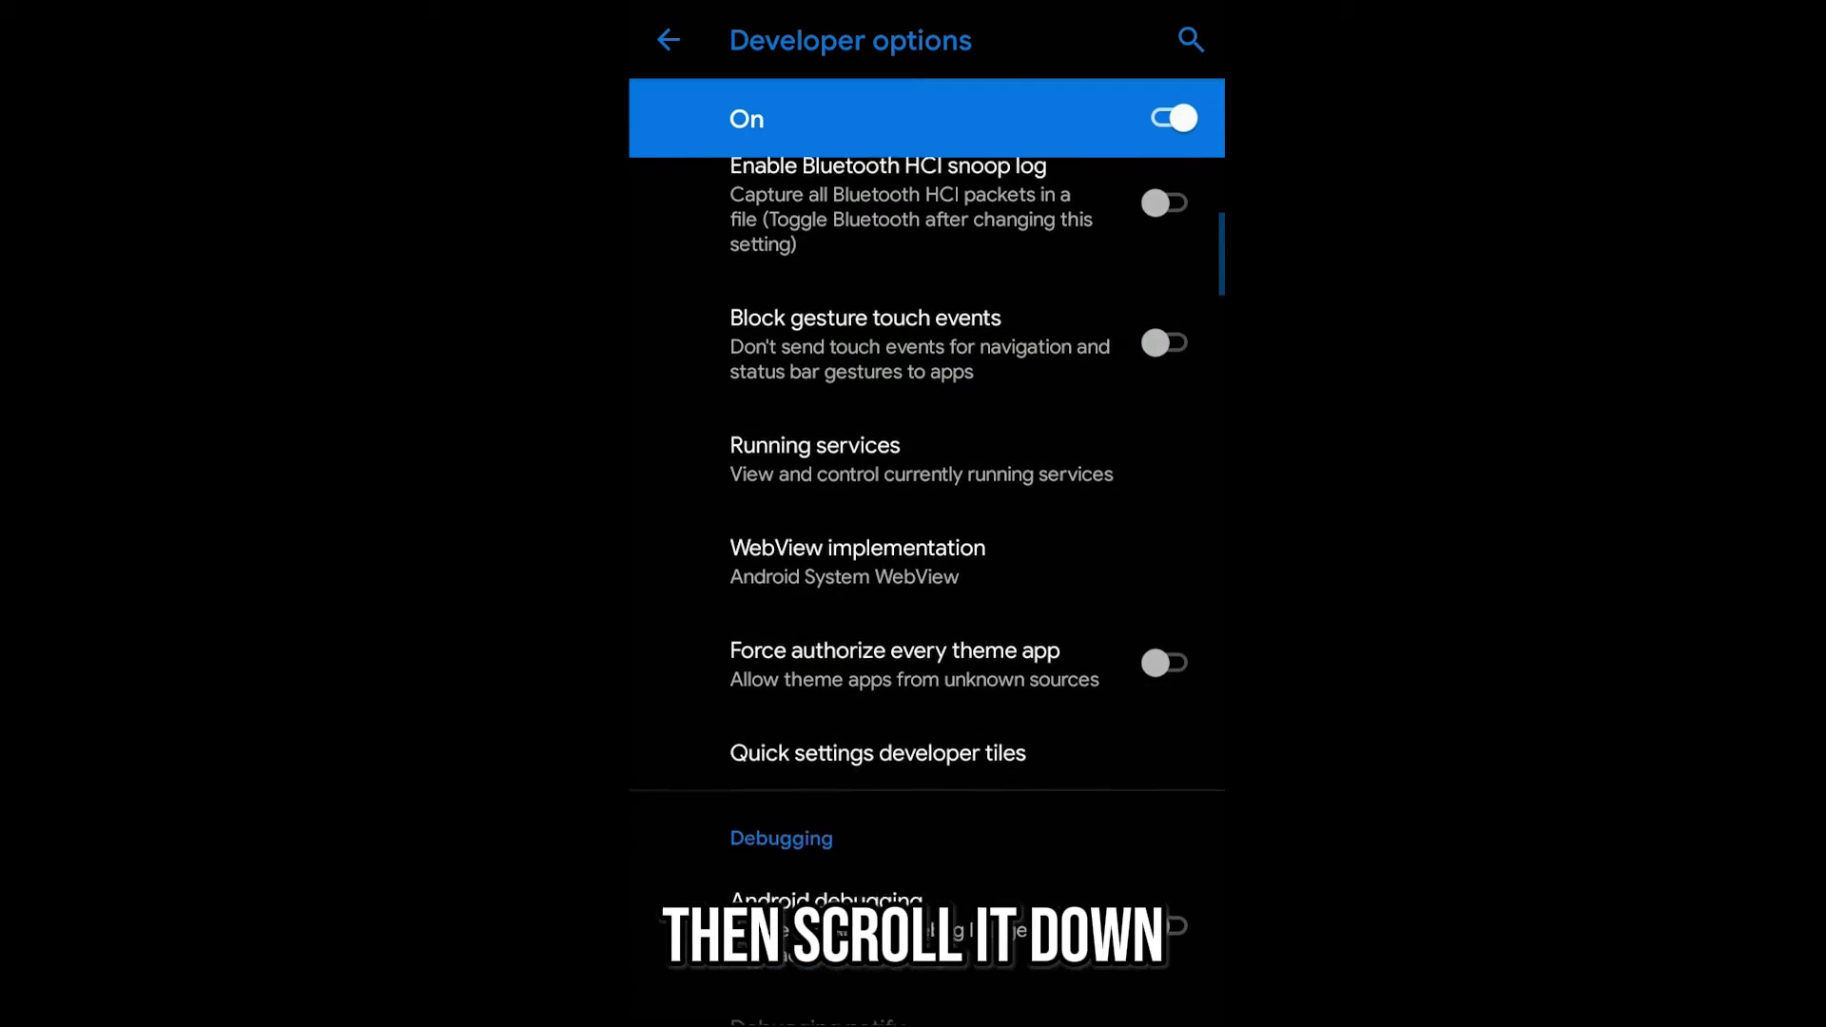
scroll(927, 590, down, 4)
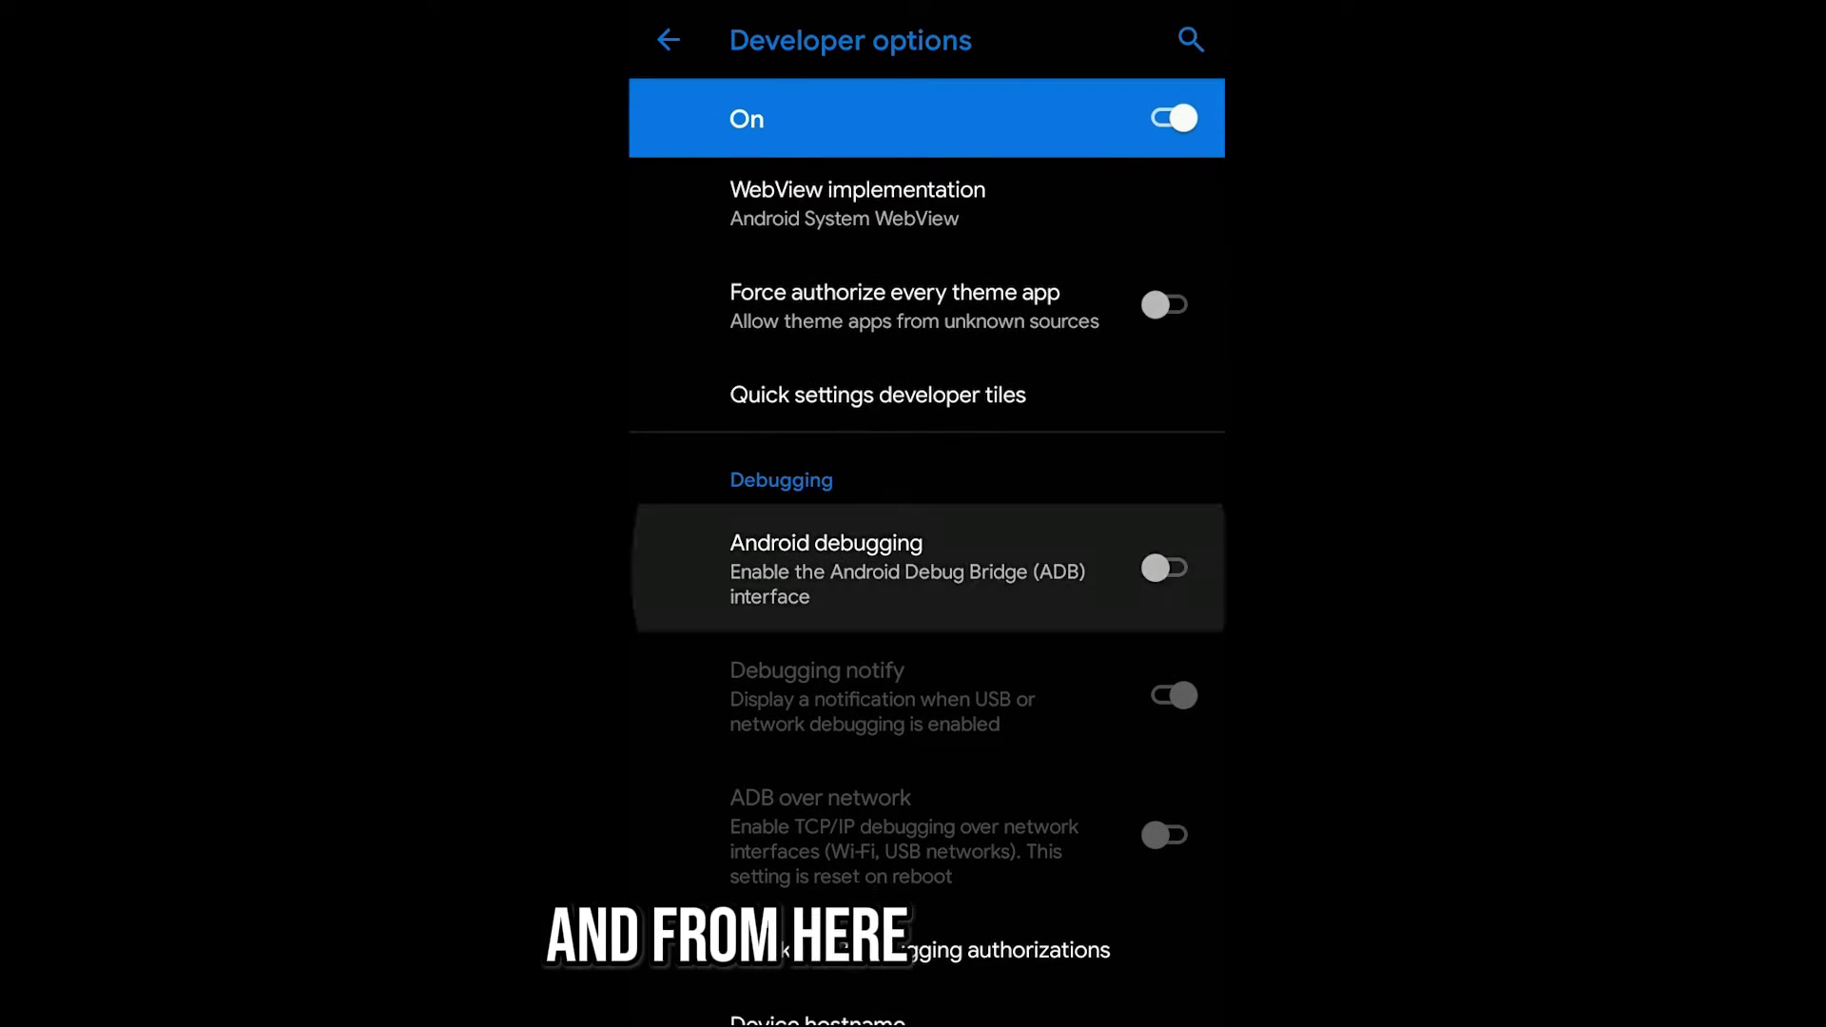
scroll(927, 571, down, 1)
click(951, 546)
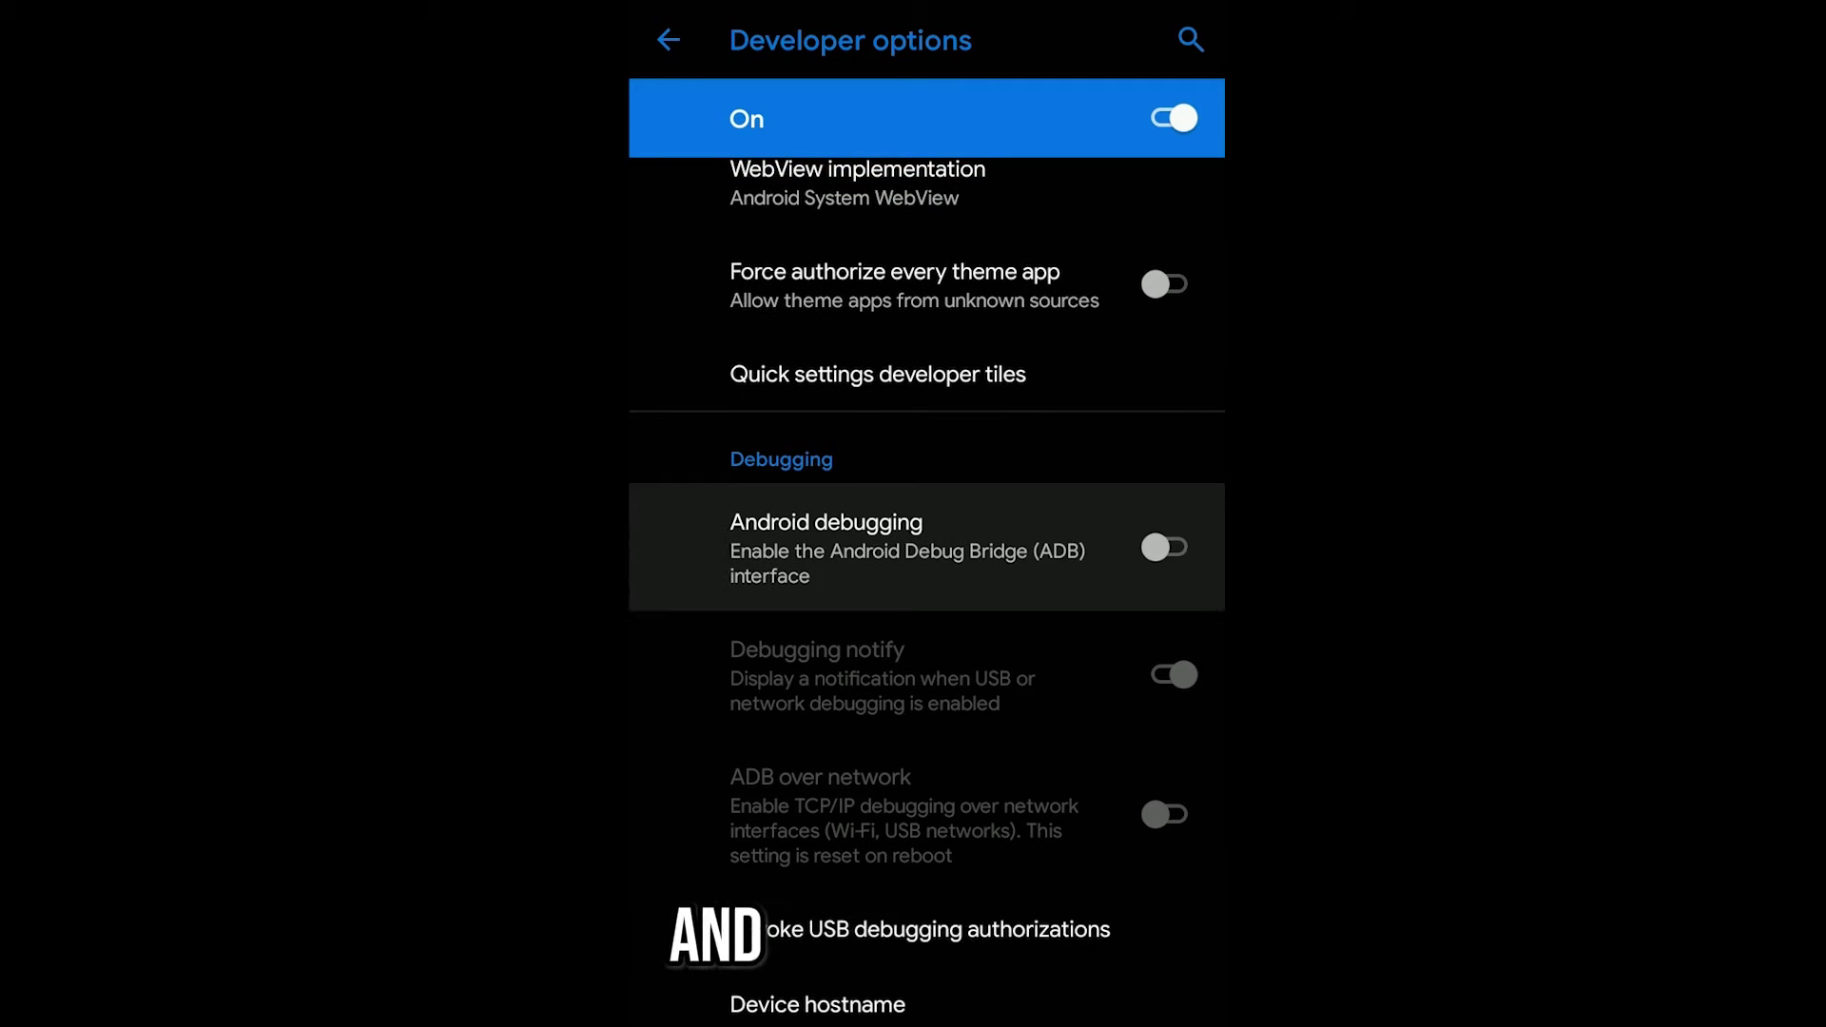
scroll(927, 570, up, 1)
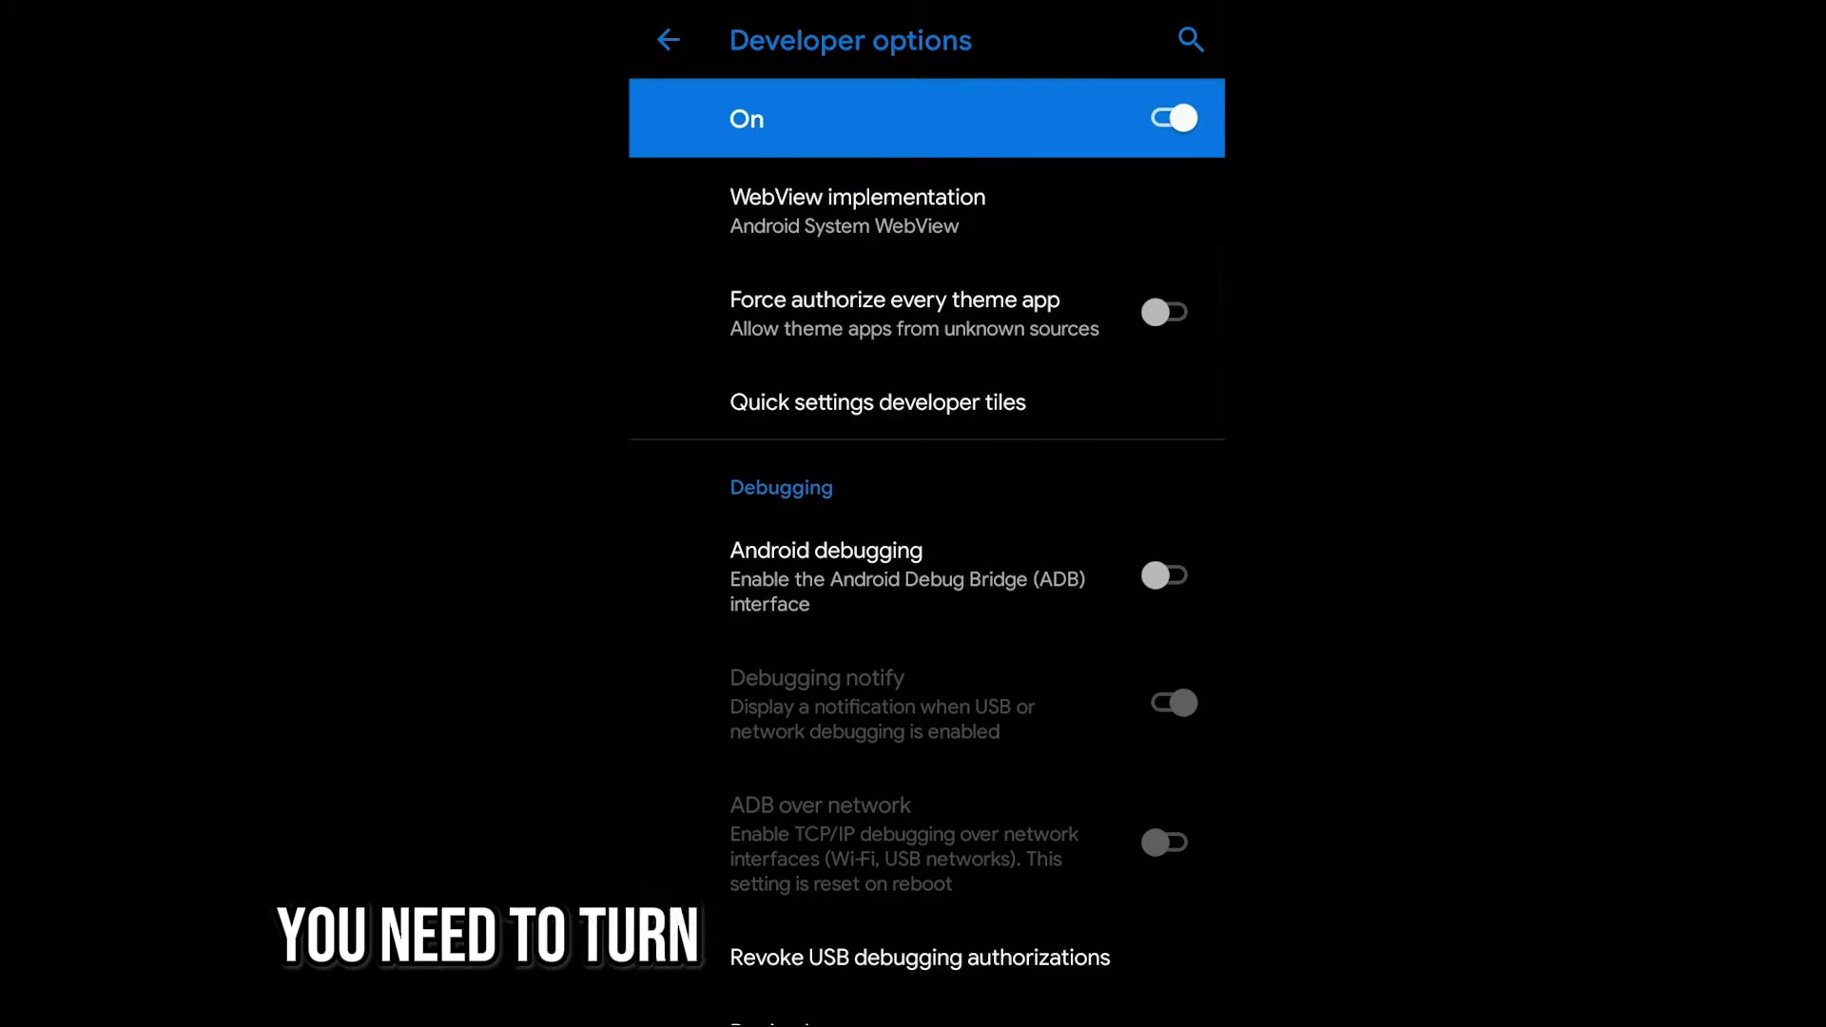
click(951, 575)
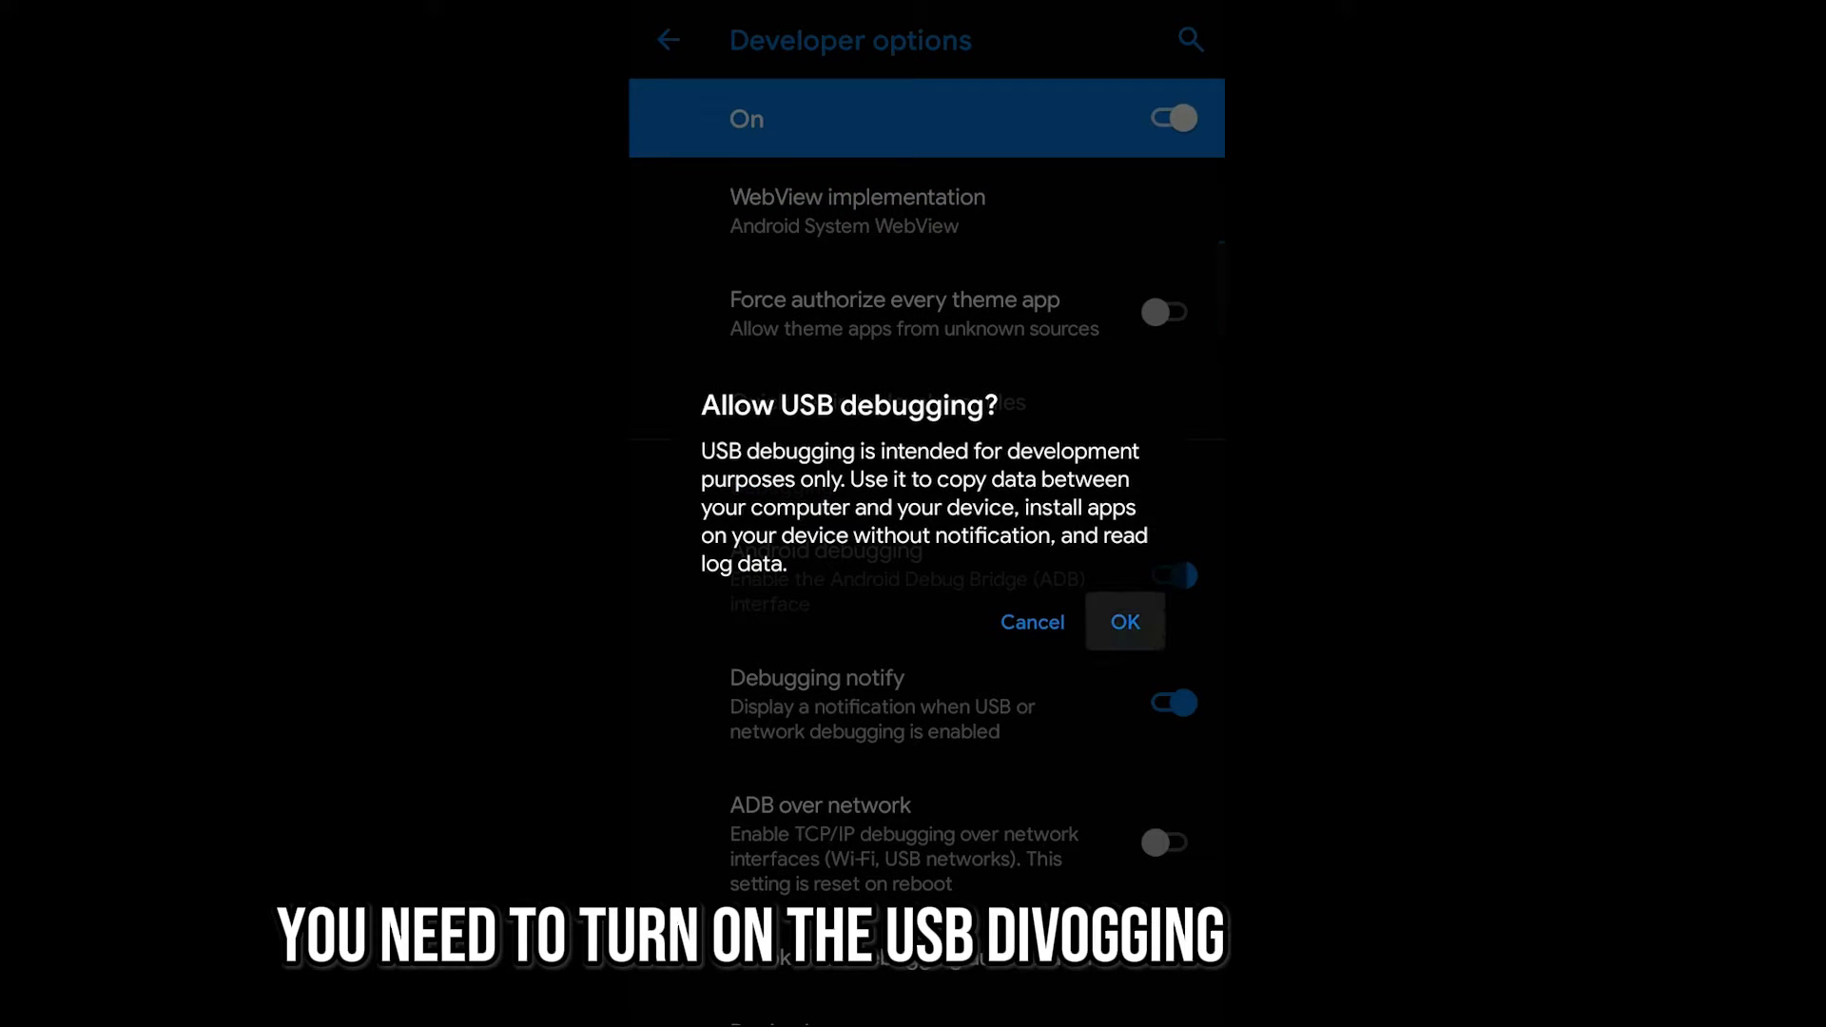
click(1125, 622)
scroll(927, 571, down, 4)
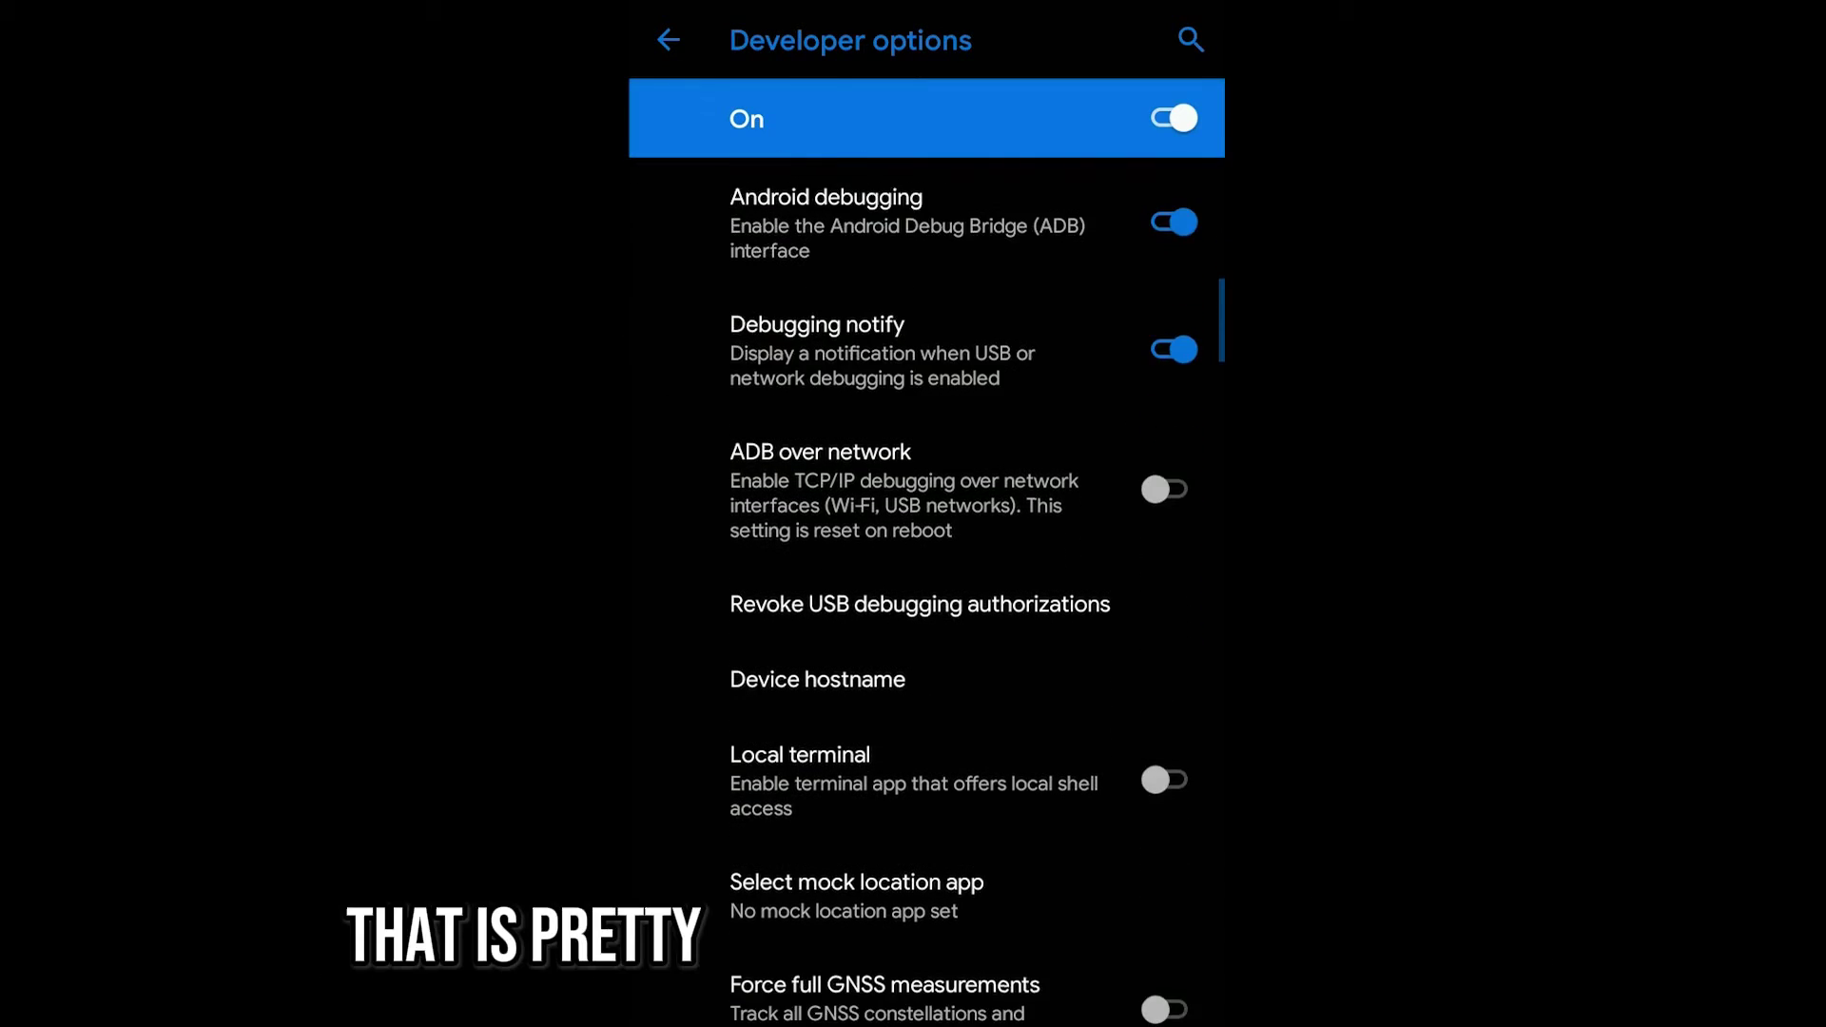
scroll(927, 570, up, 3)
scroll(927, 570, down, 1)
scroll(927, 571, up, 1)
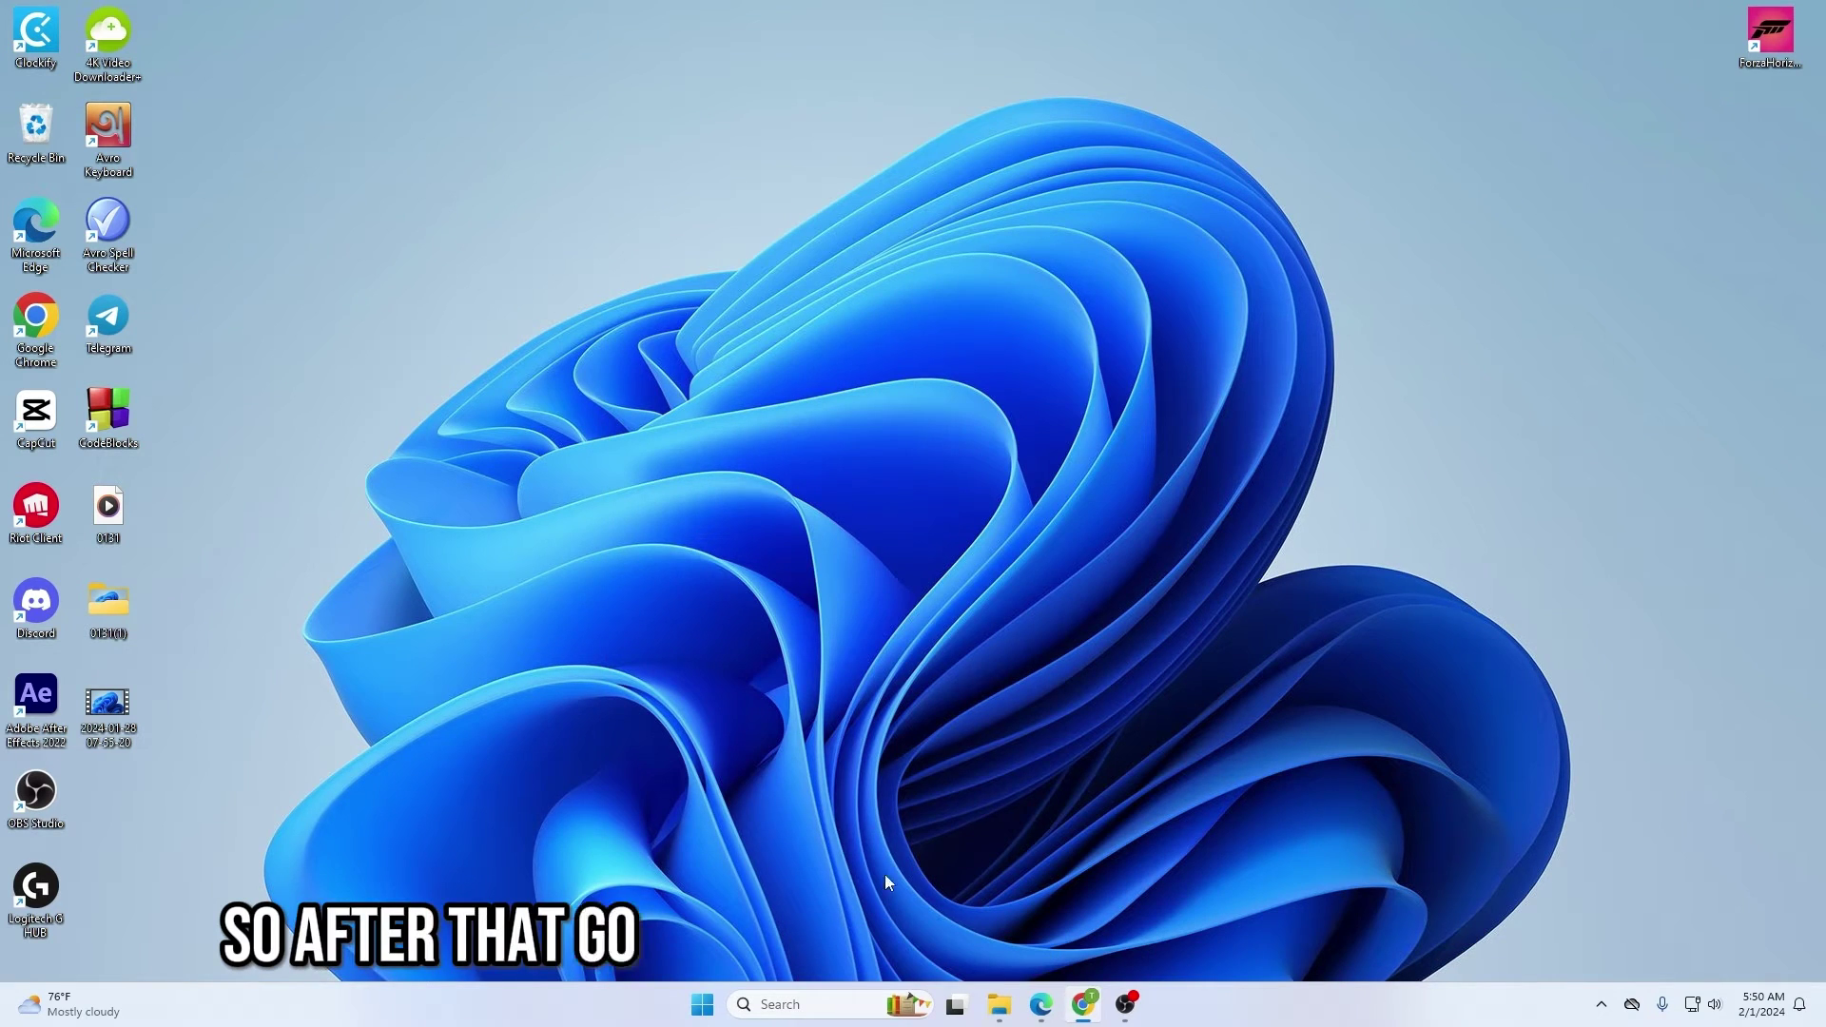
- Switch to the Windows PC, search for "cmd" and run Command Prompt as administrator
click(803, 1006)
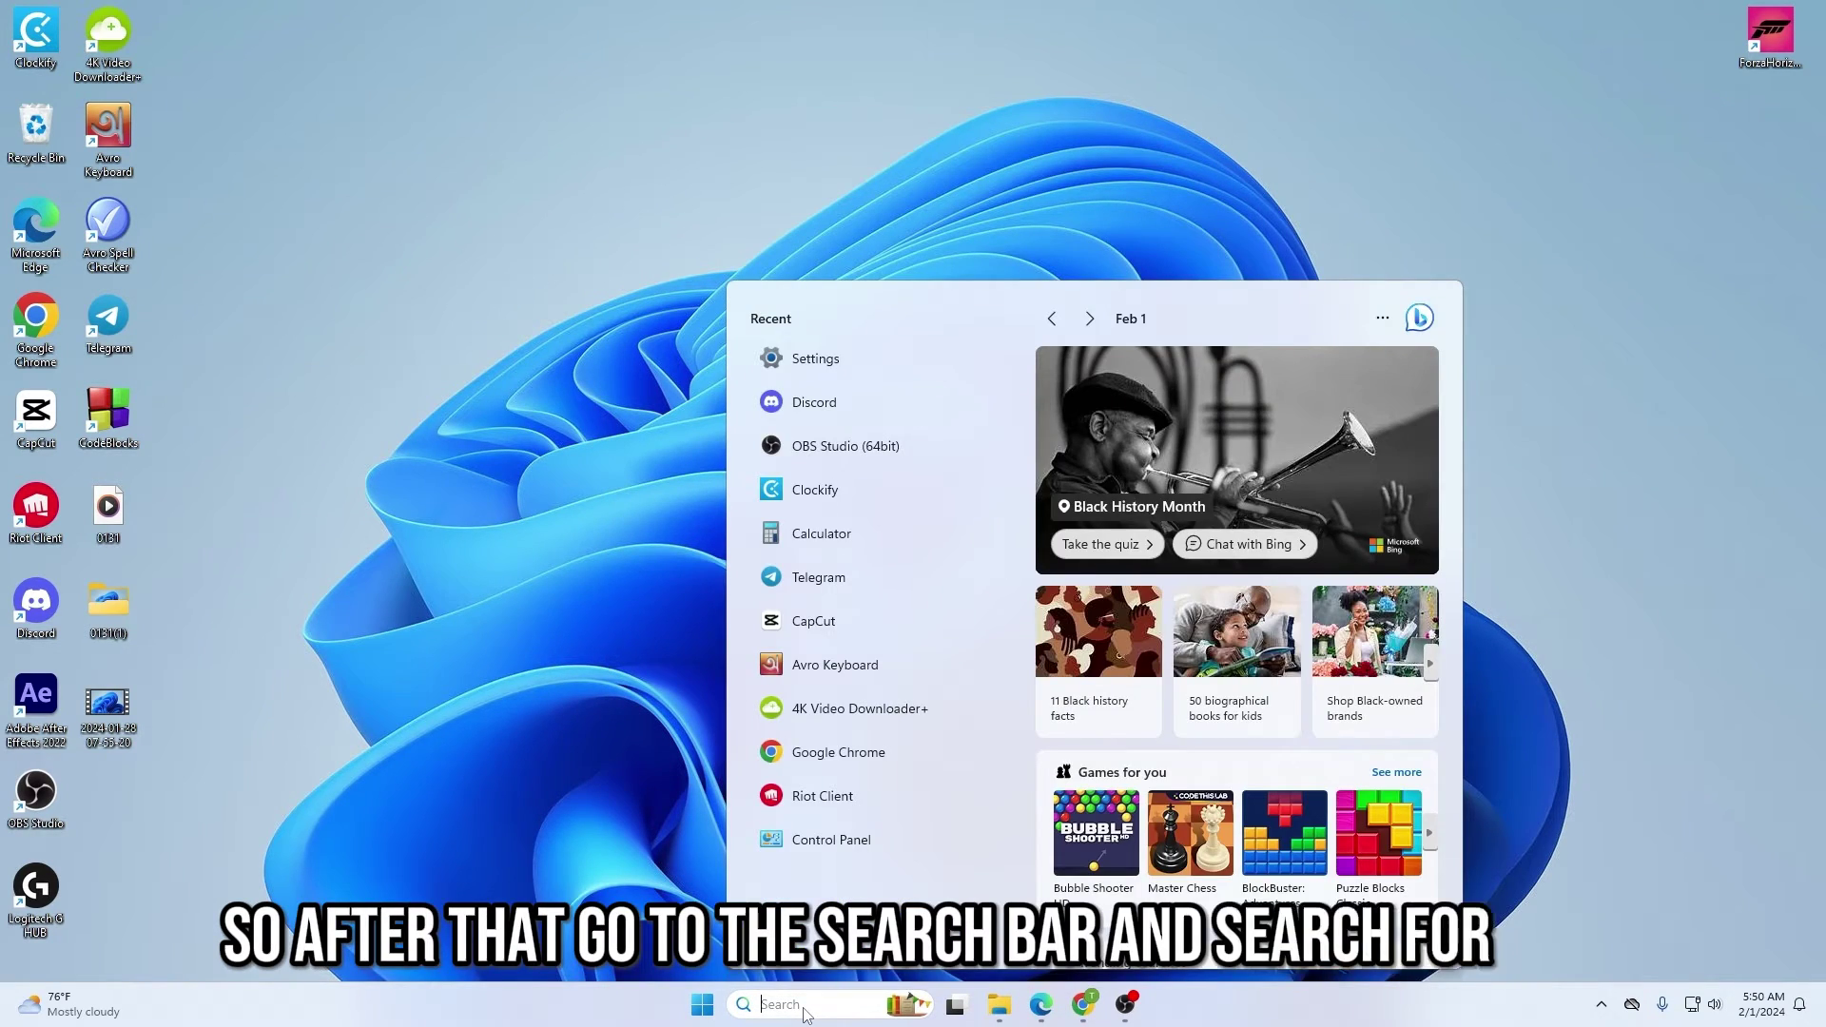
text(cmd)
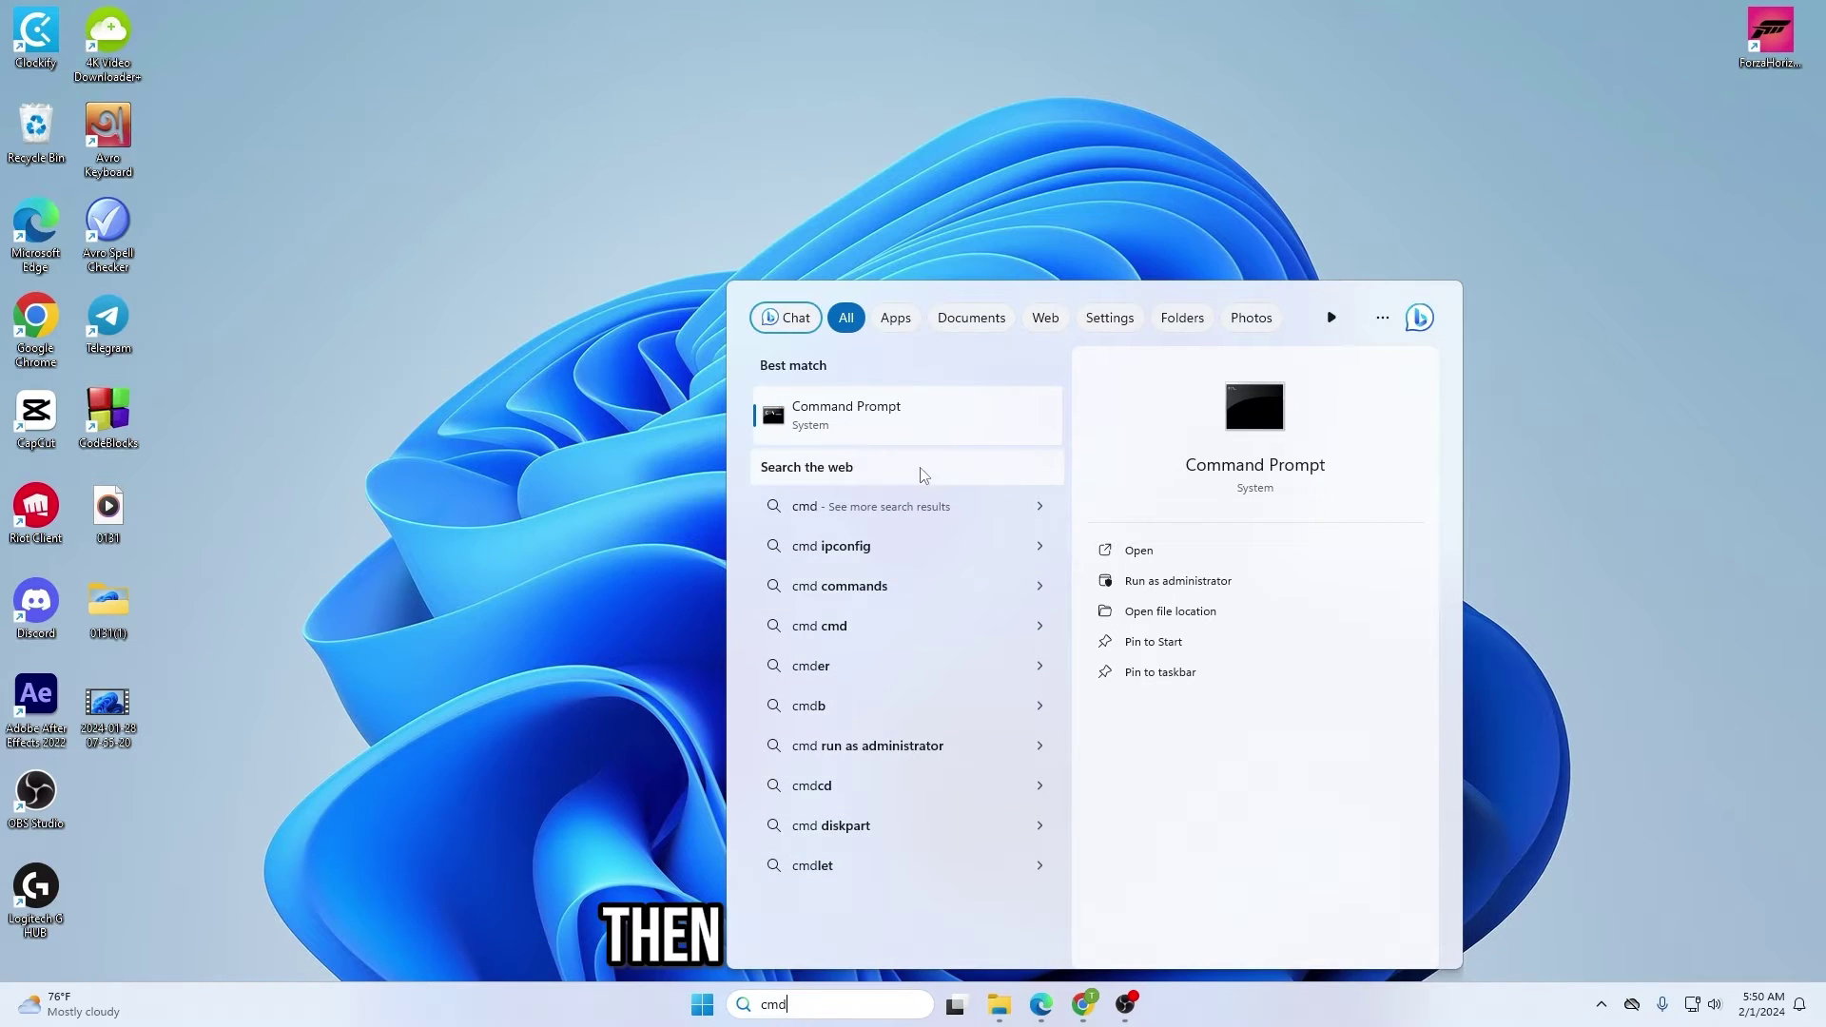
right_click(876, 411)
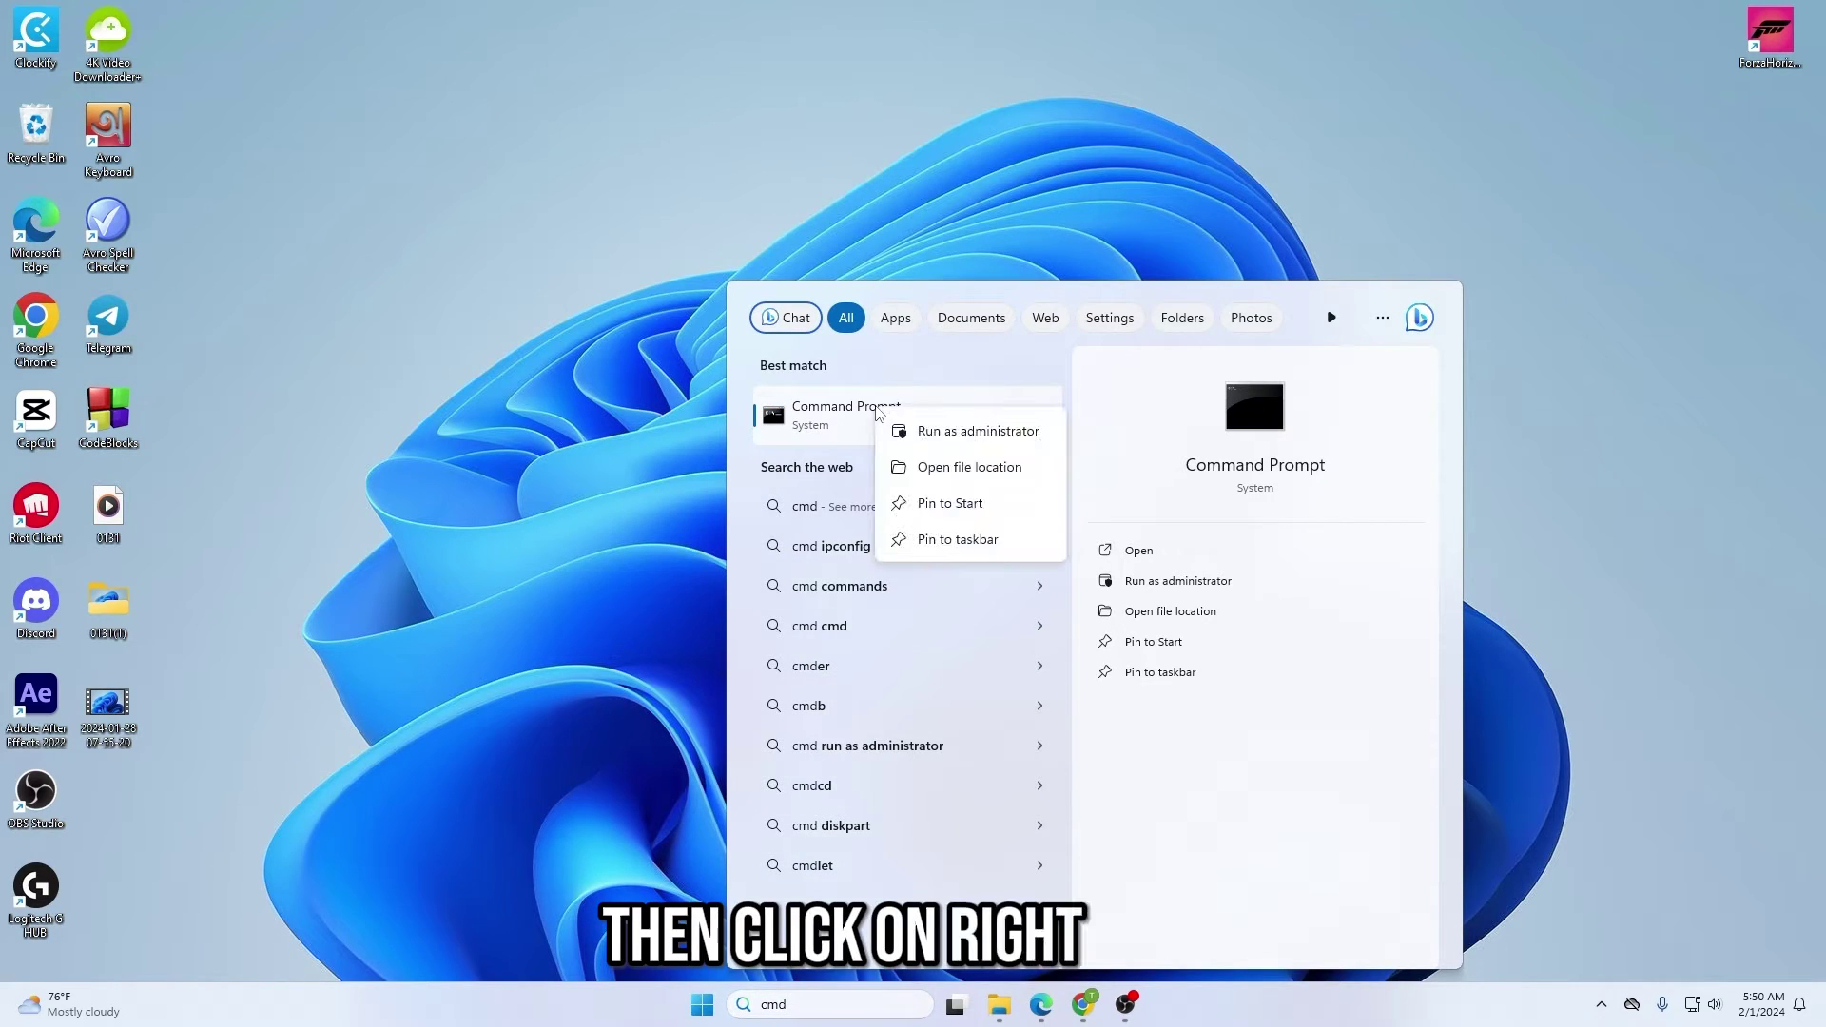
click(933, 433)
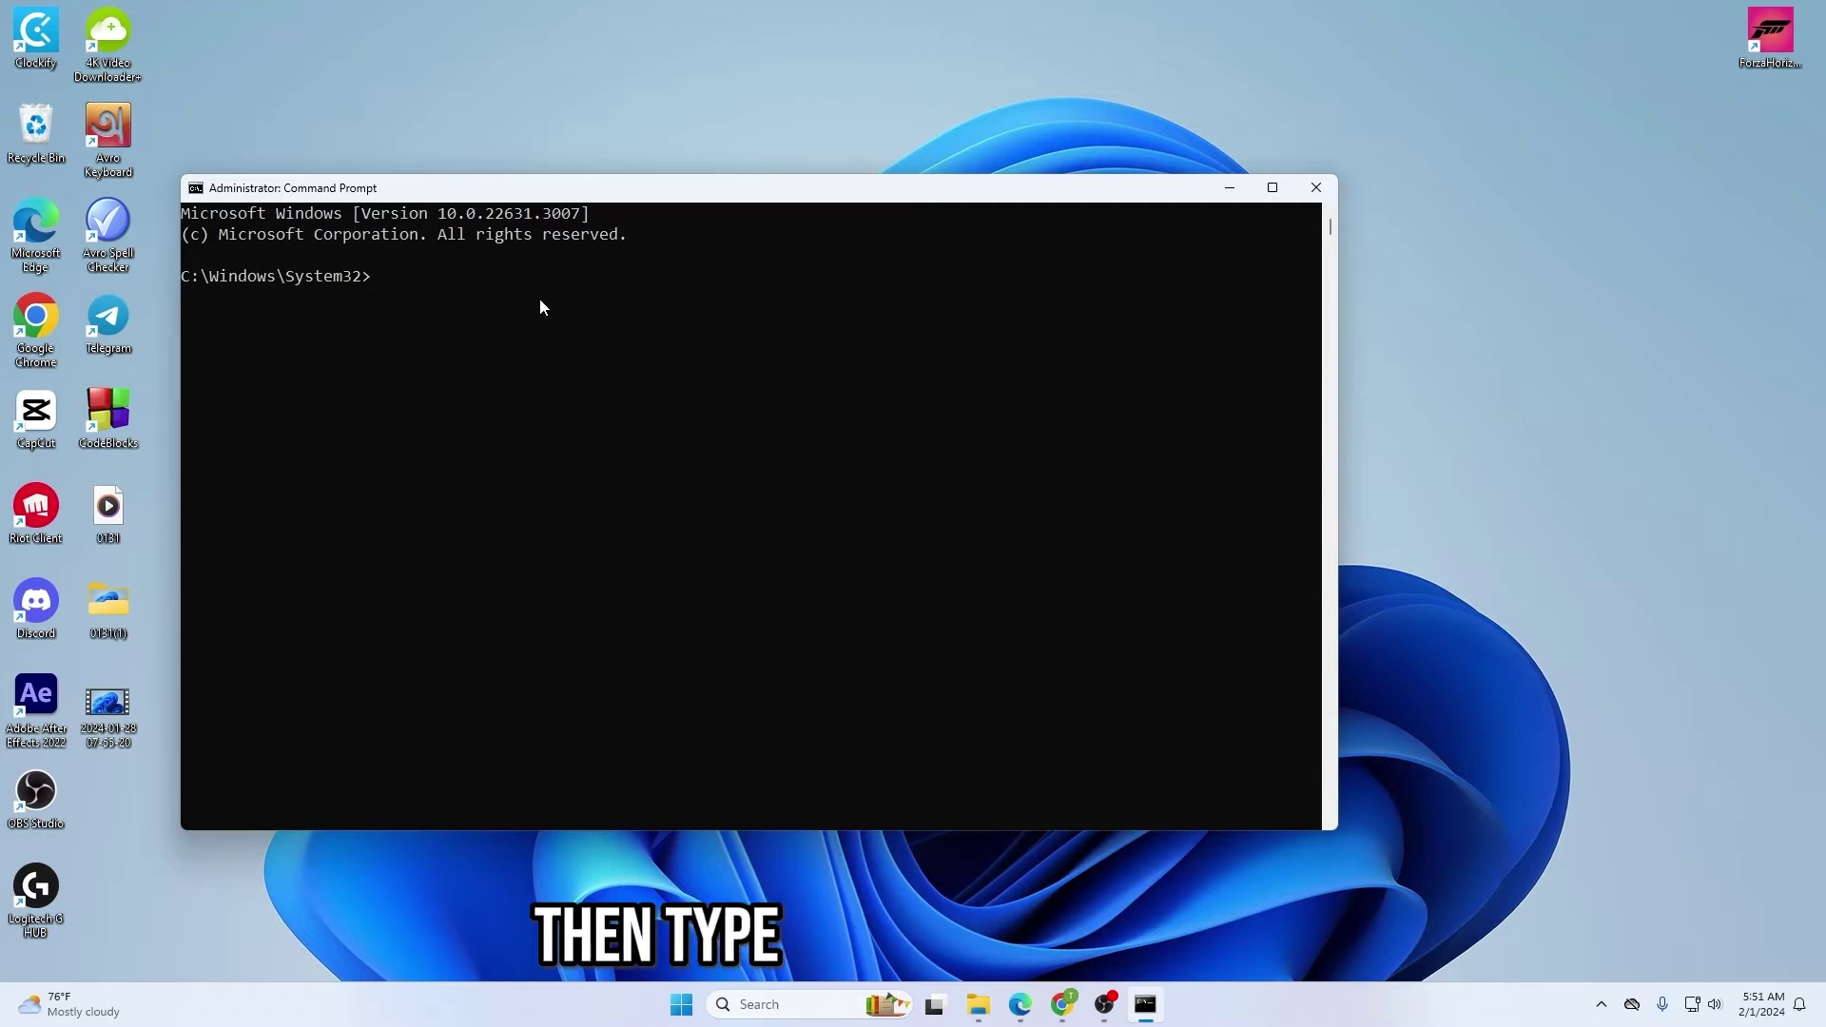
- Run the scrcpy command to start mirroring the connected phone
text(sc)
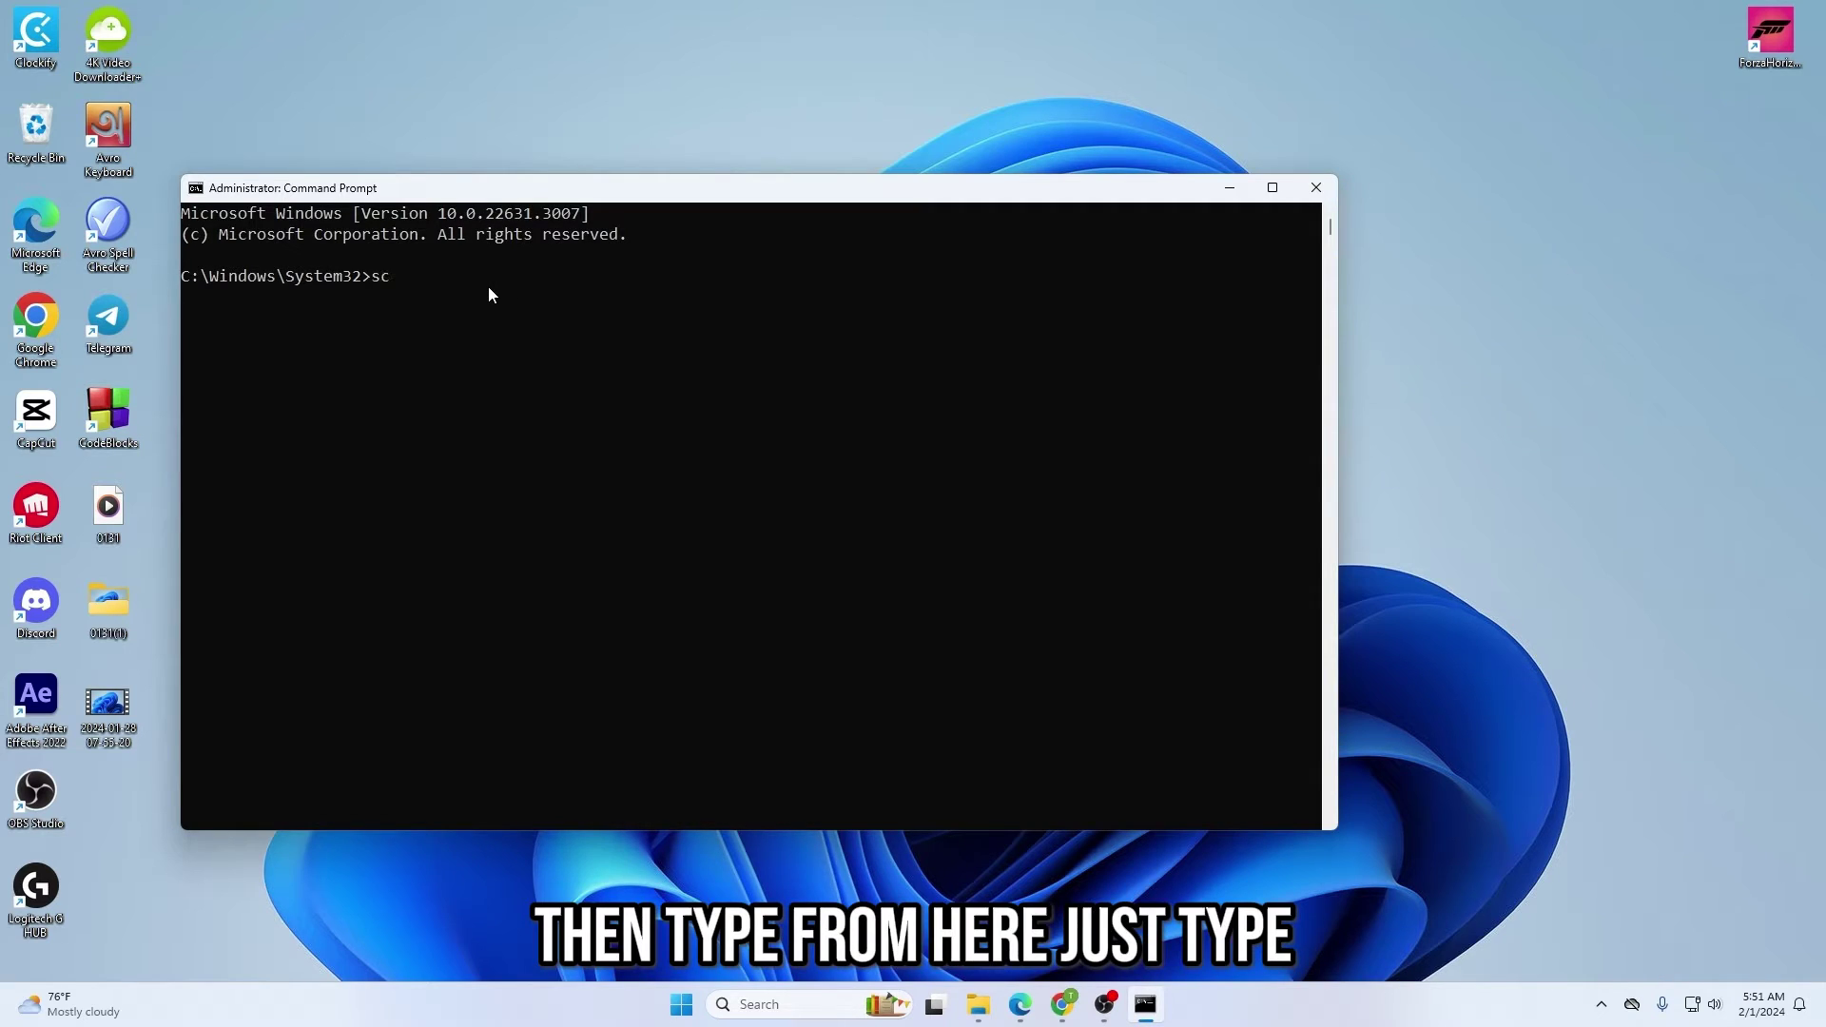
text(rcpy)
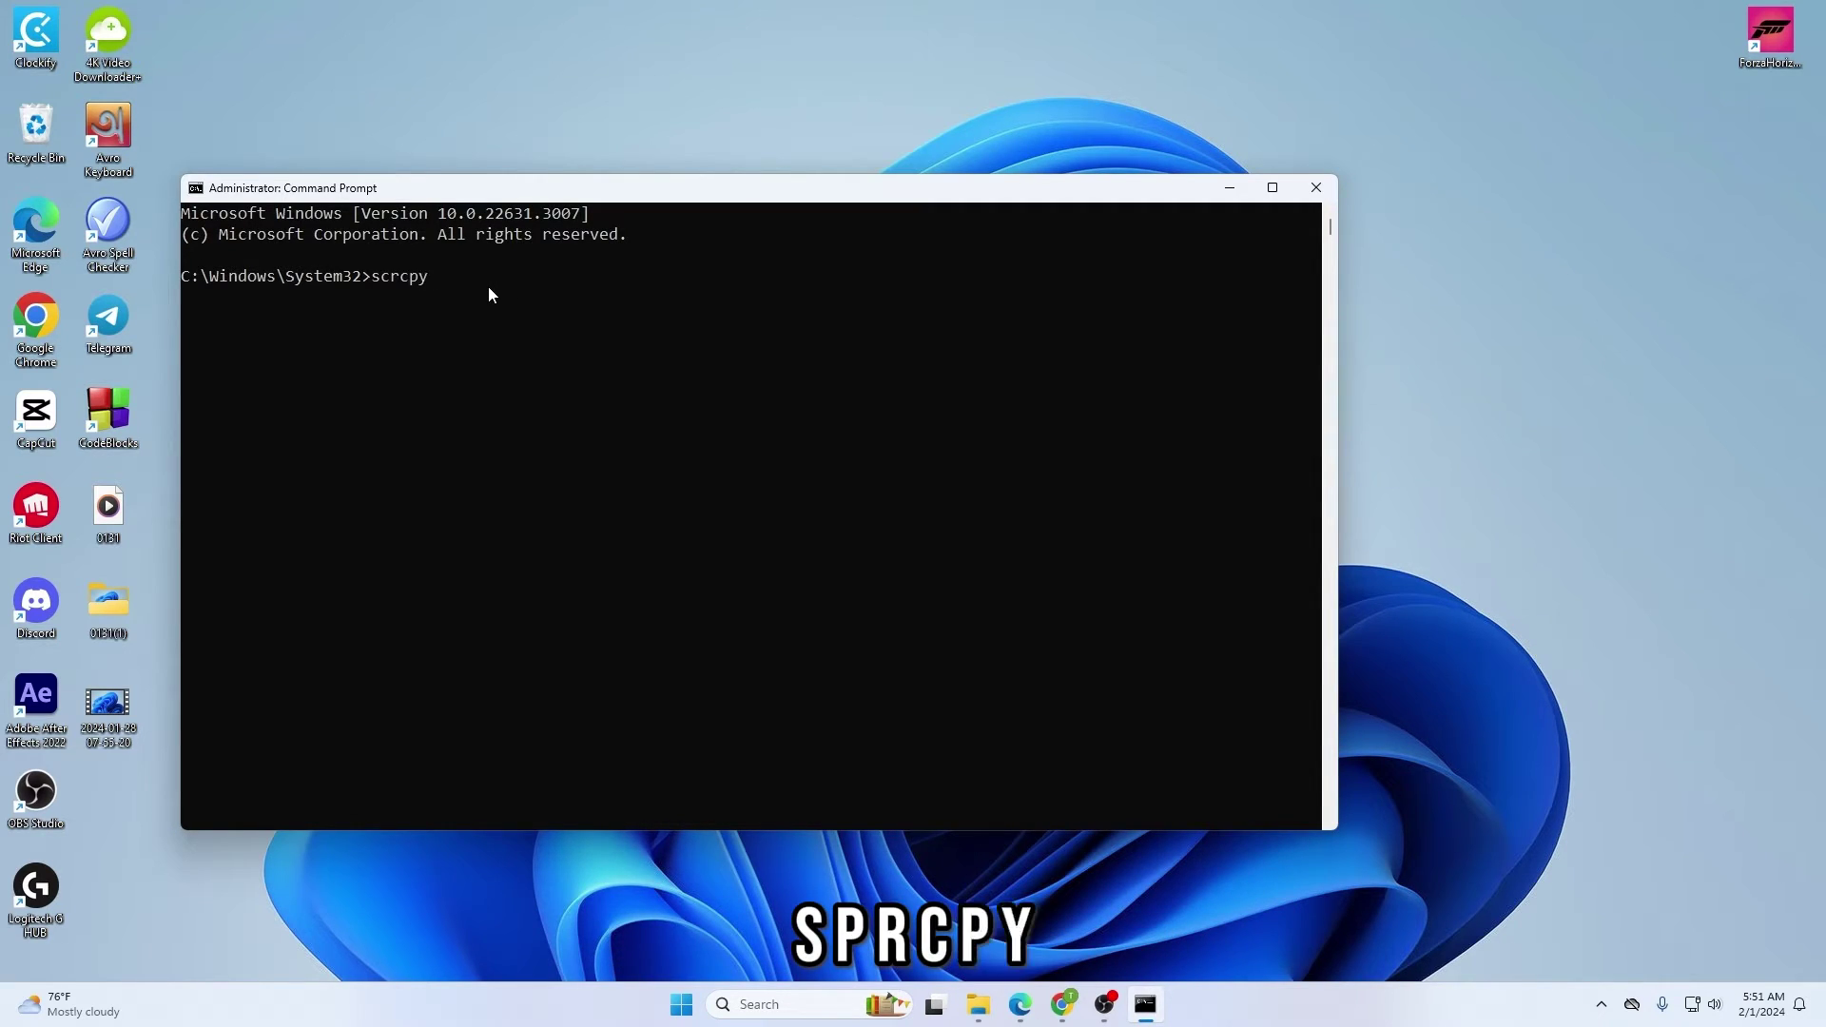
key(Return)
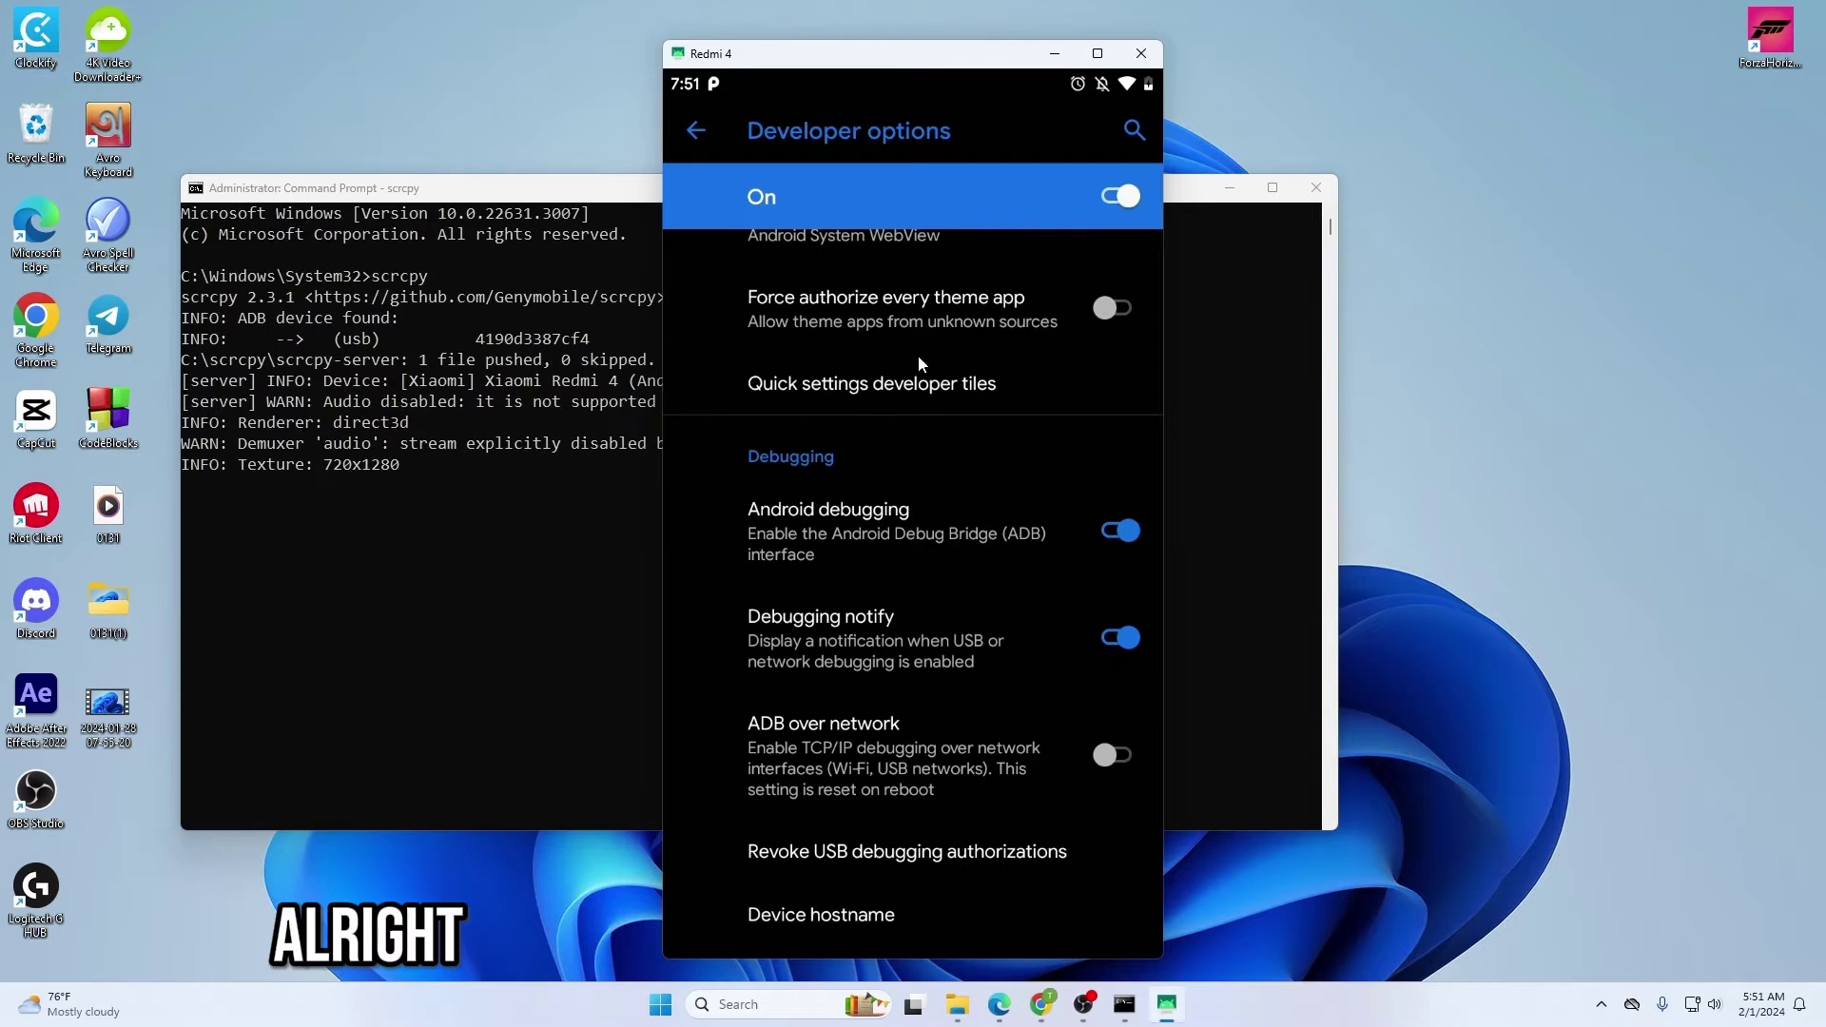
- Browse the Developer options list in the mirrored phone window to test controlling the phone from the PC
drag(873, 649, 892, 498)
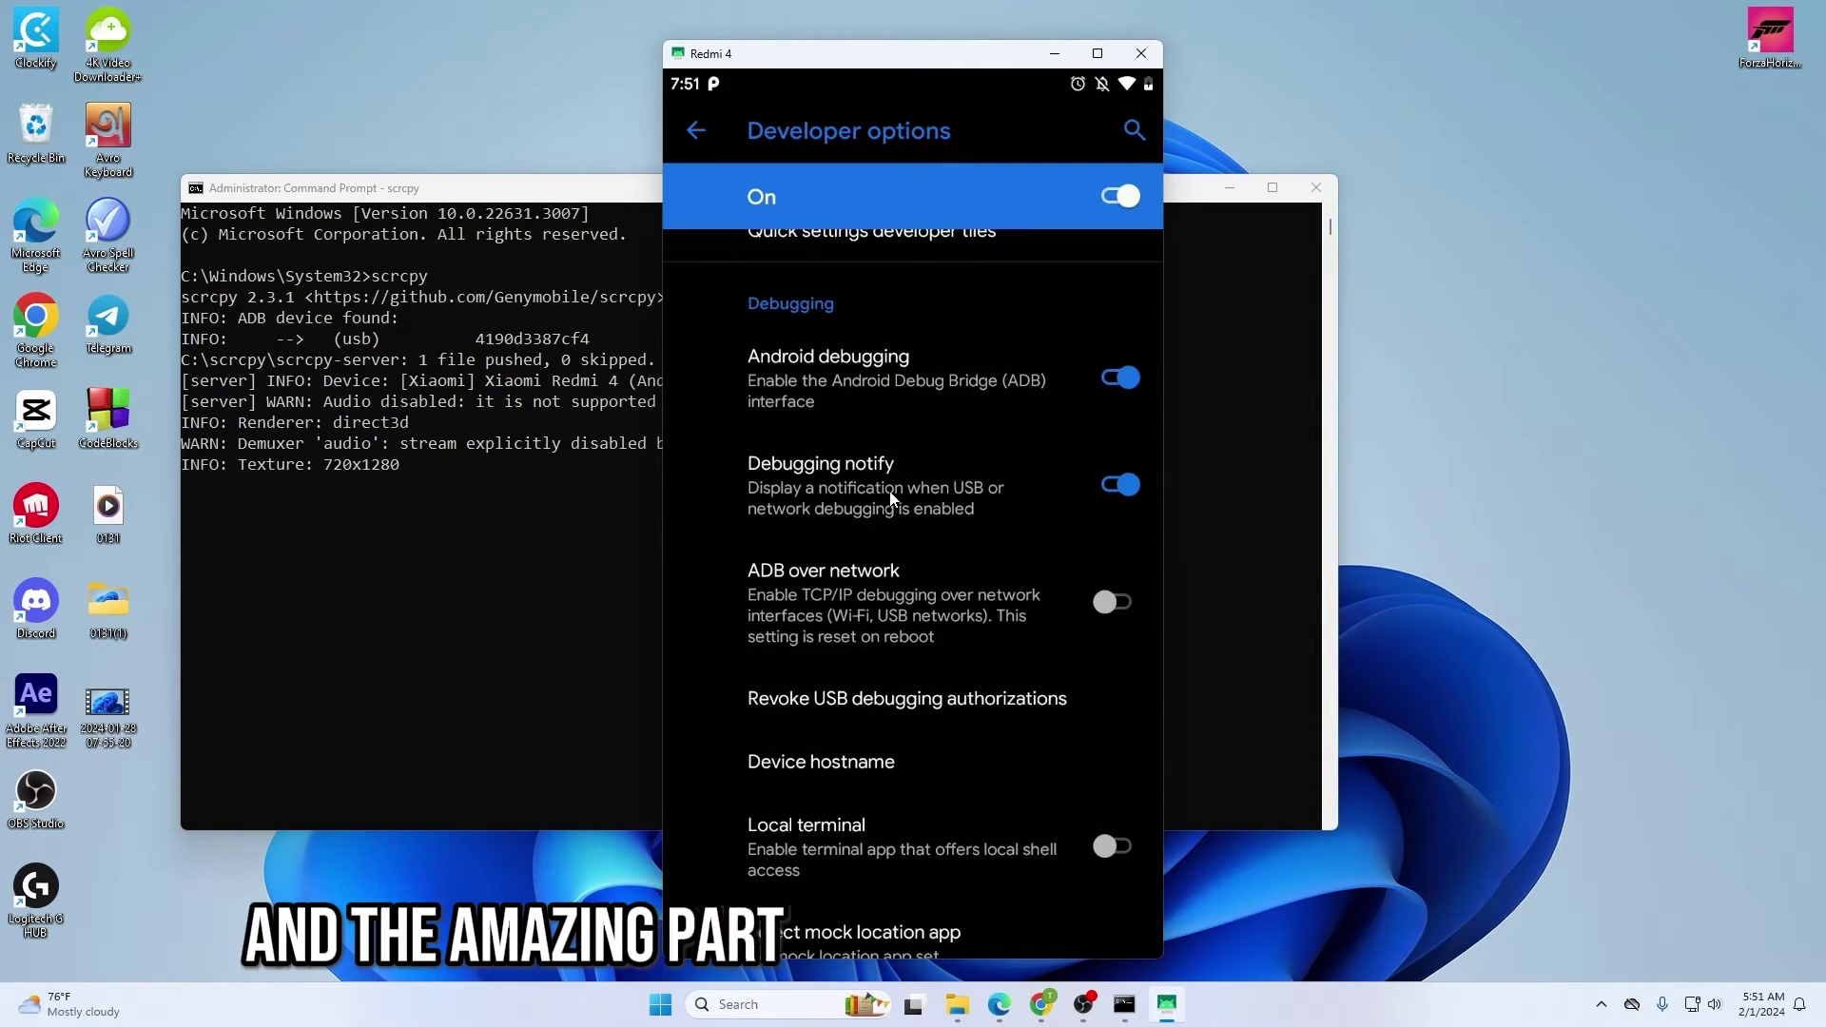
scroll(889, 589, down, 4)
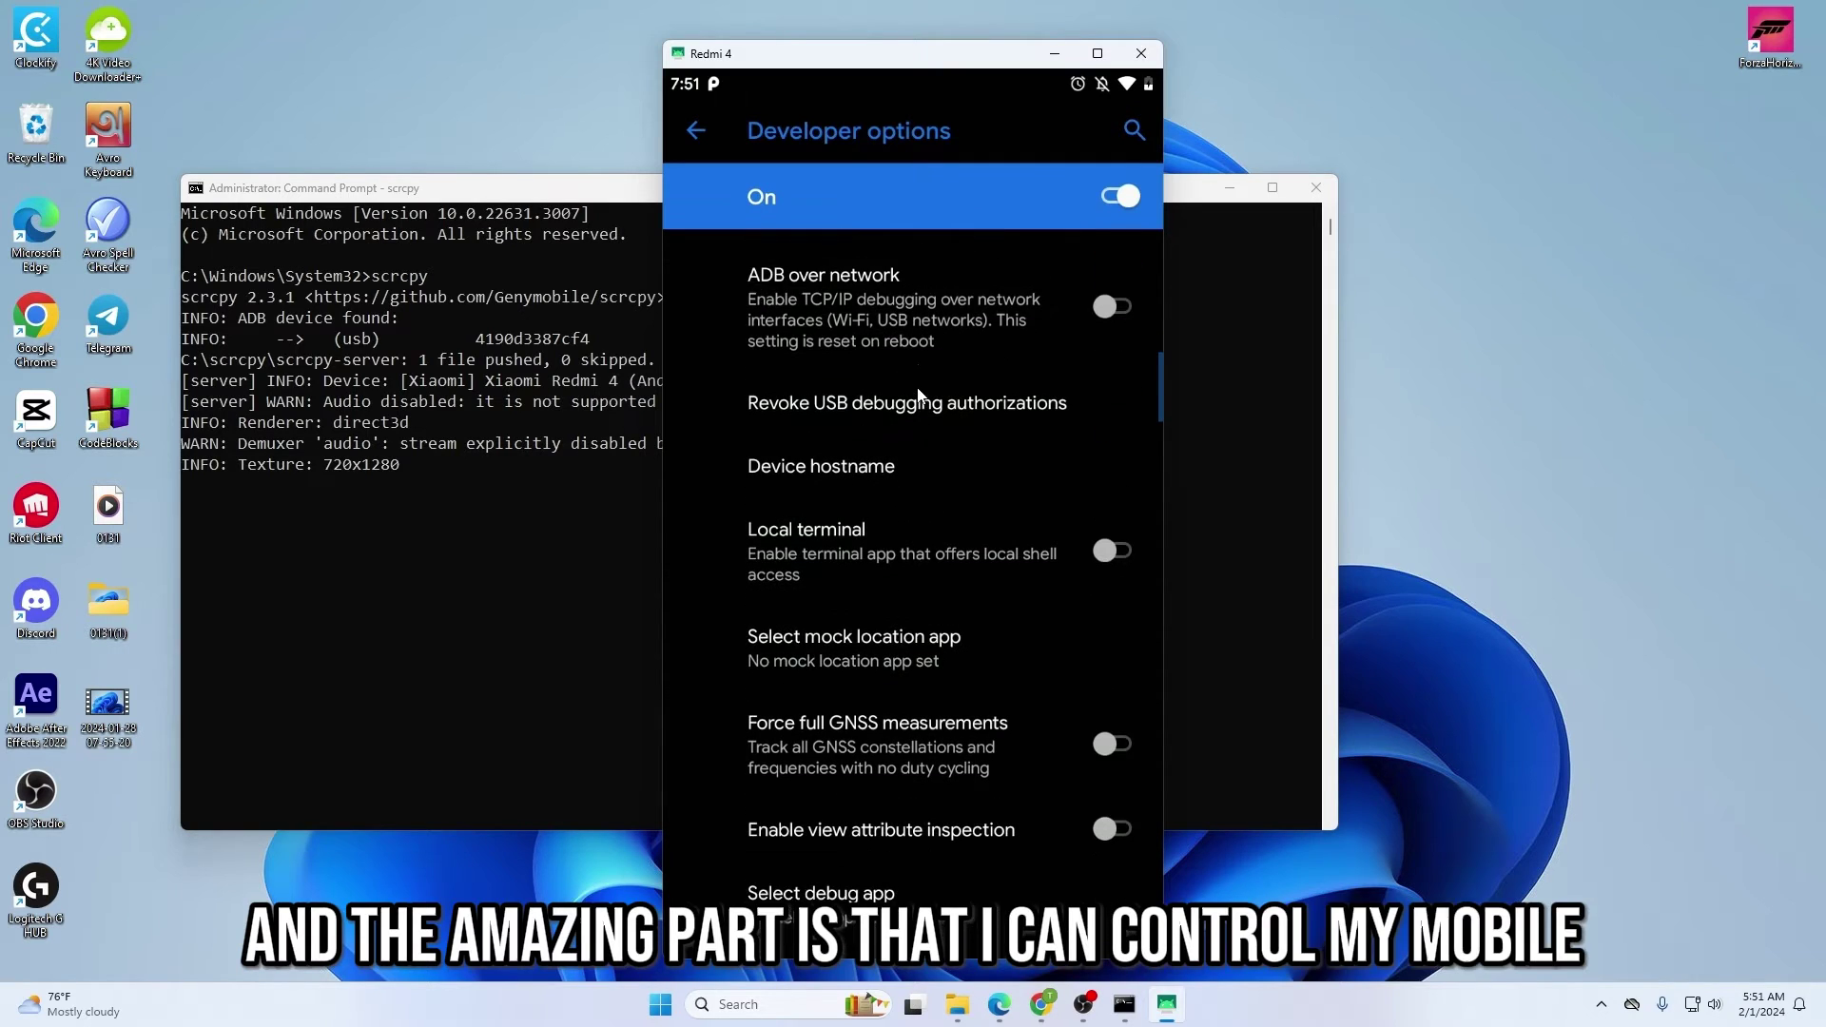
scroll(899, 542, up, 4)
scroll(908, 495, down, 4)
scroll(915, 466, down, 4)
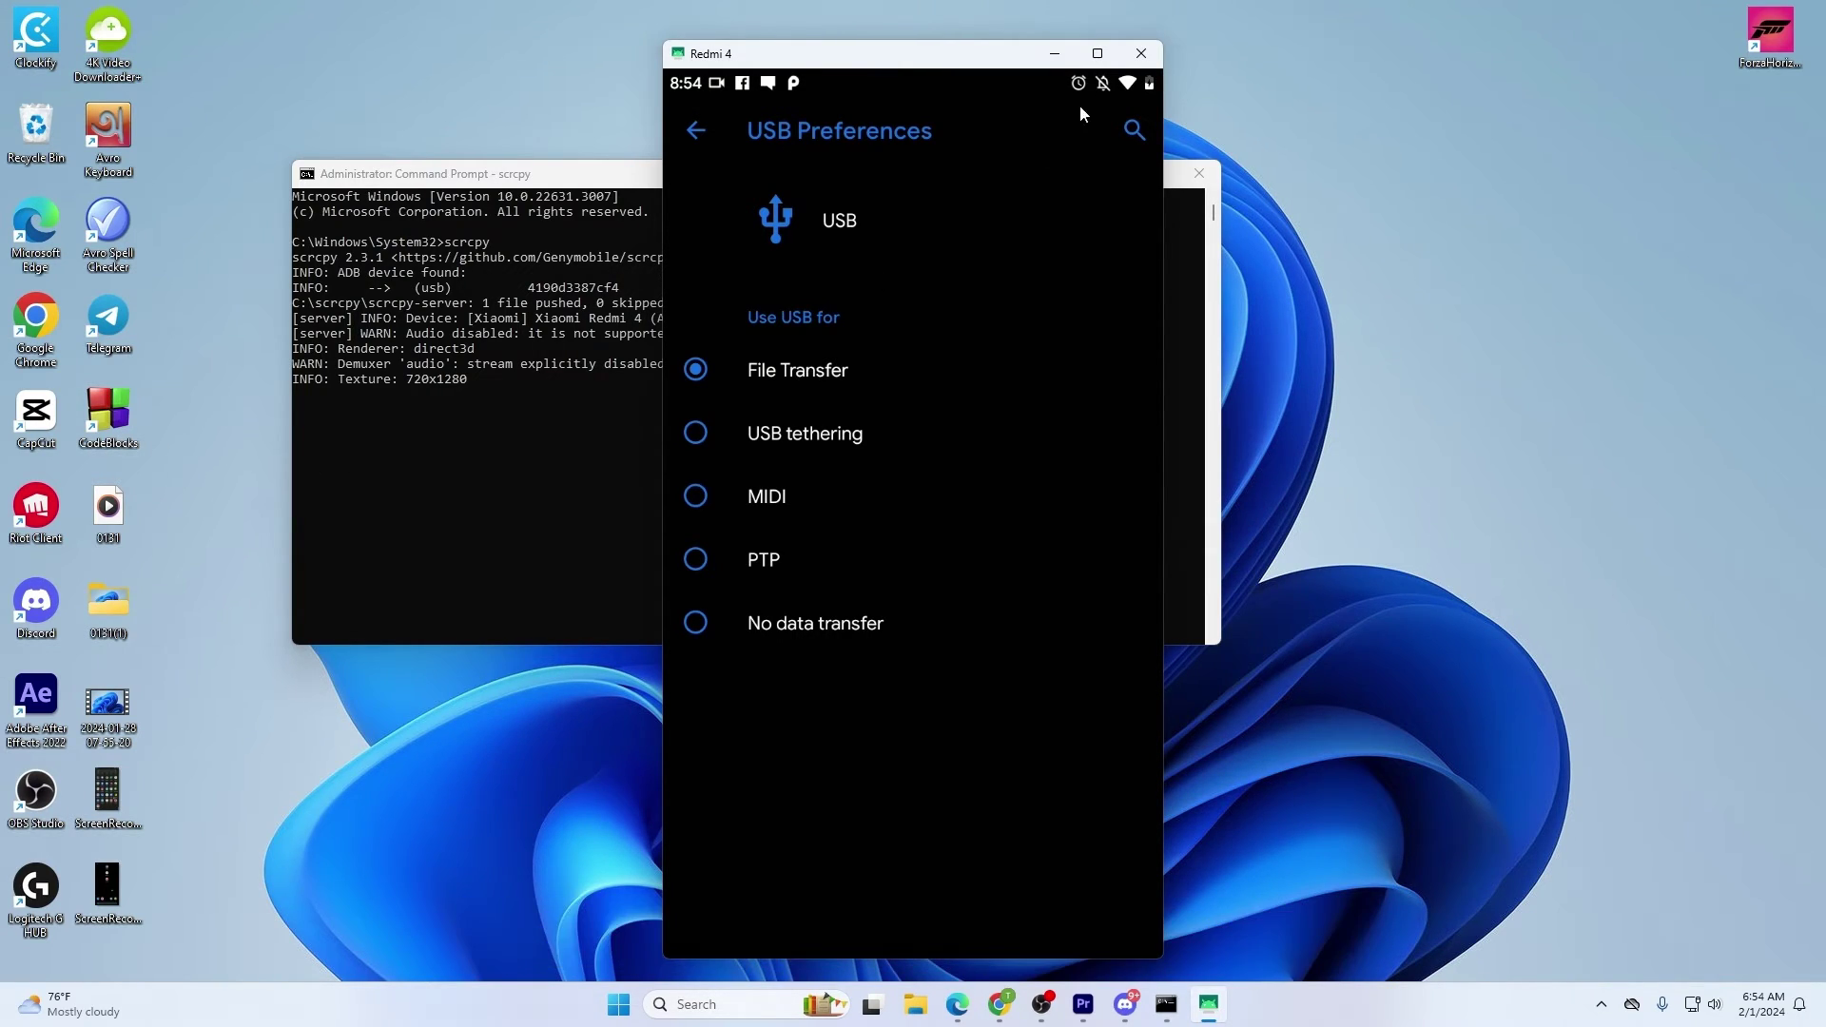
- Close the mirrored phone window and the Command Prompt
click(1141, 53)
click(1200, 173)
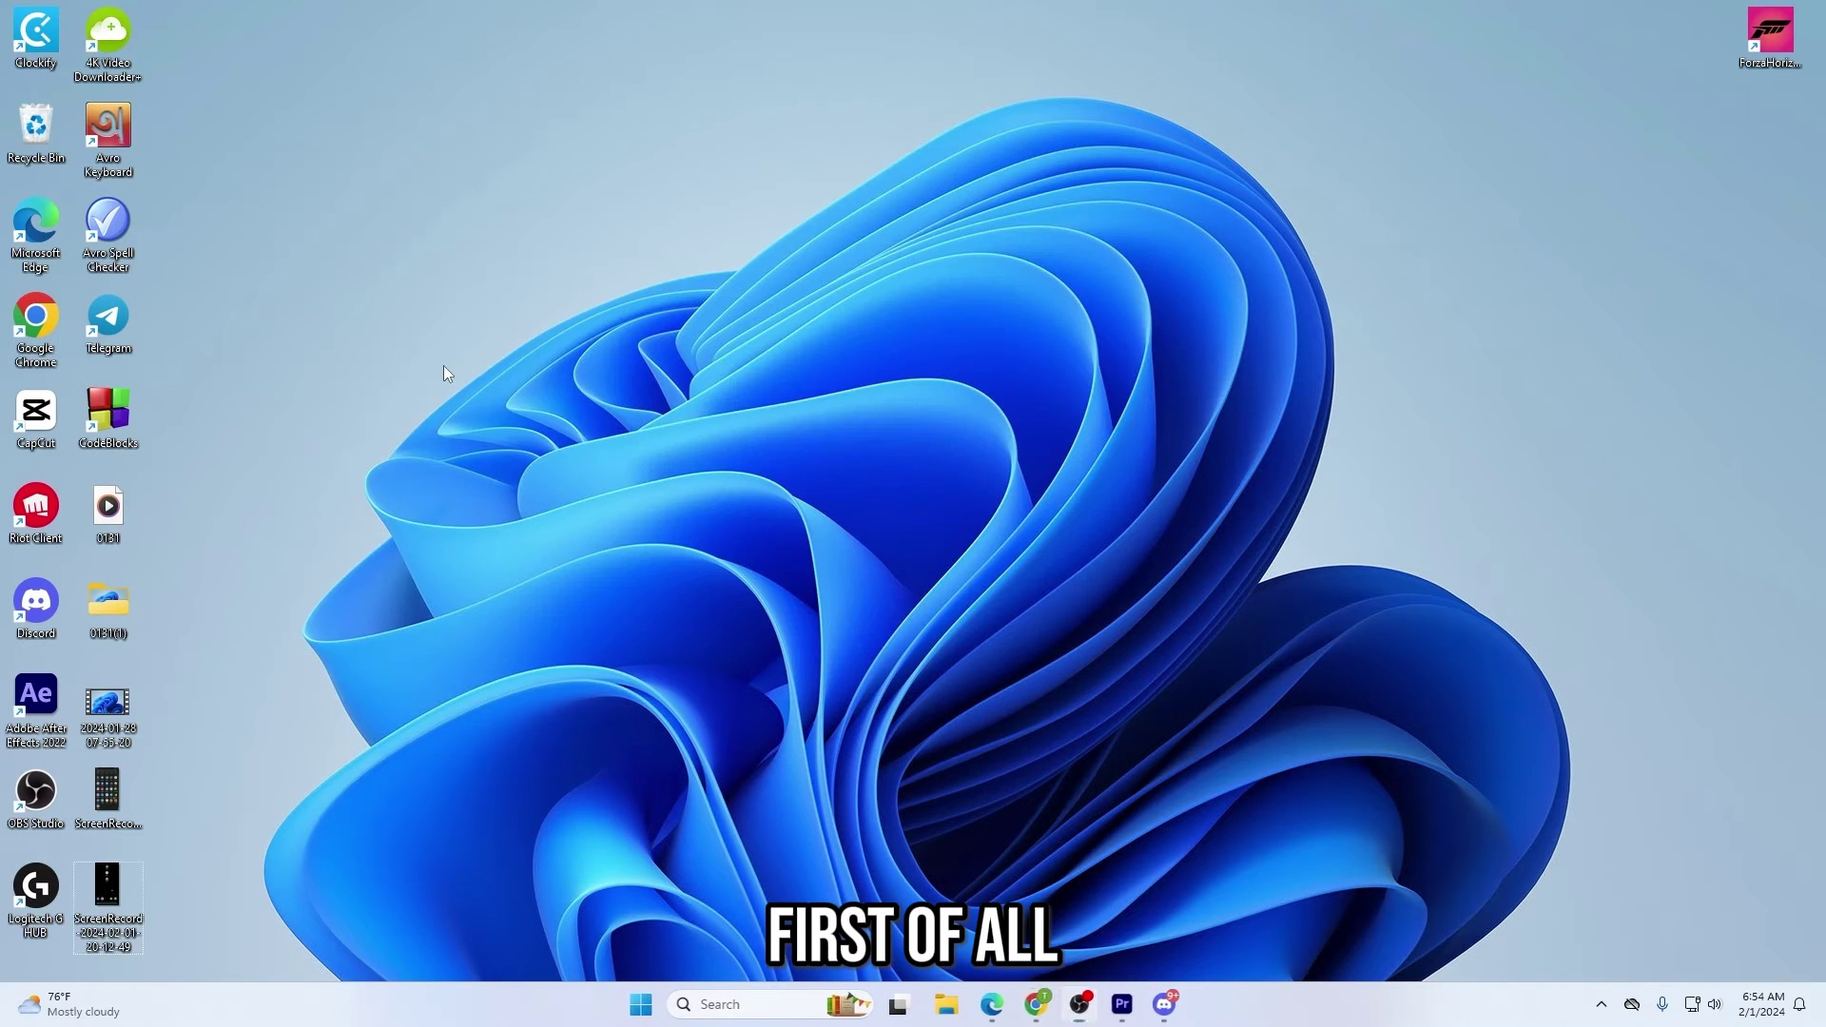
- Create a new text document on the desktop, keeping its default name
right_click(444, 368)
mouse_move(488, 519)
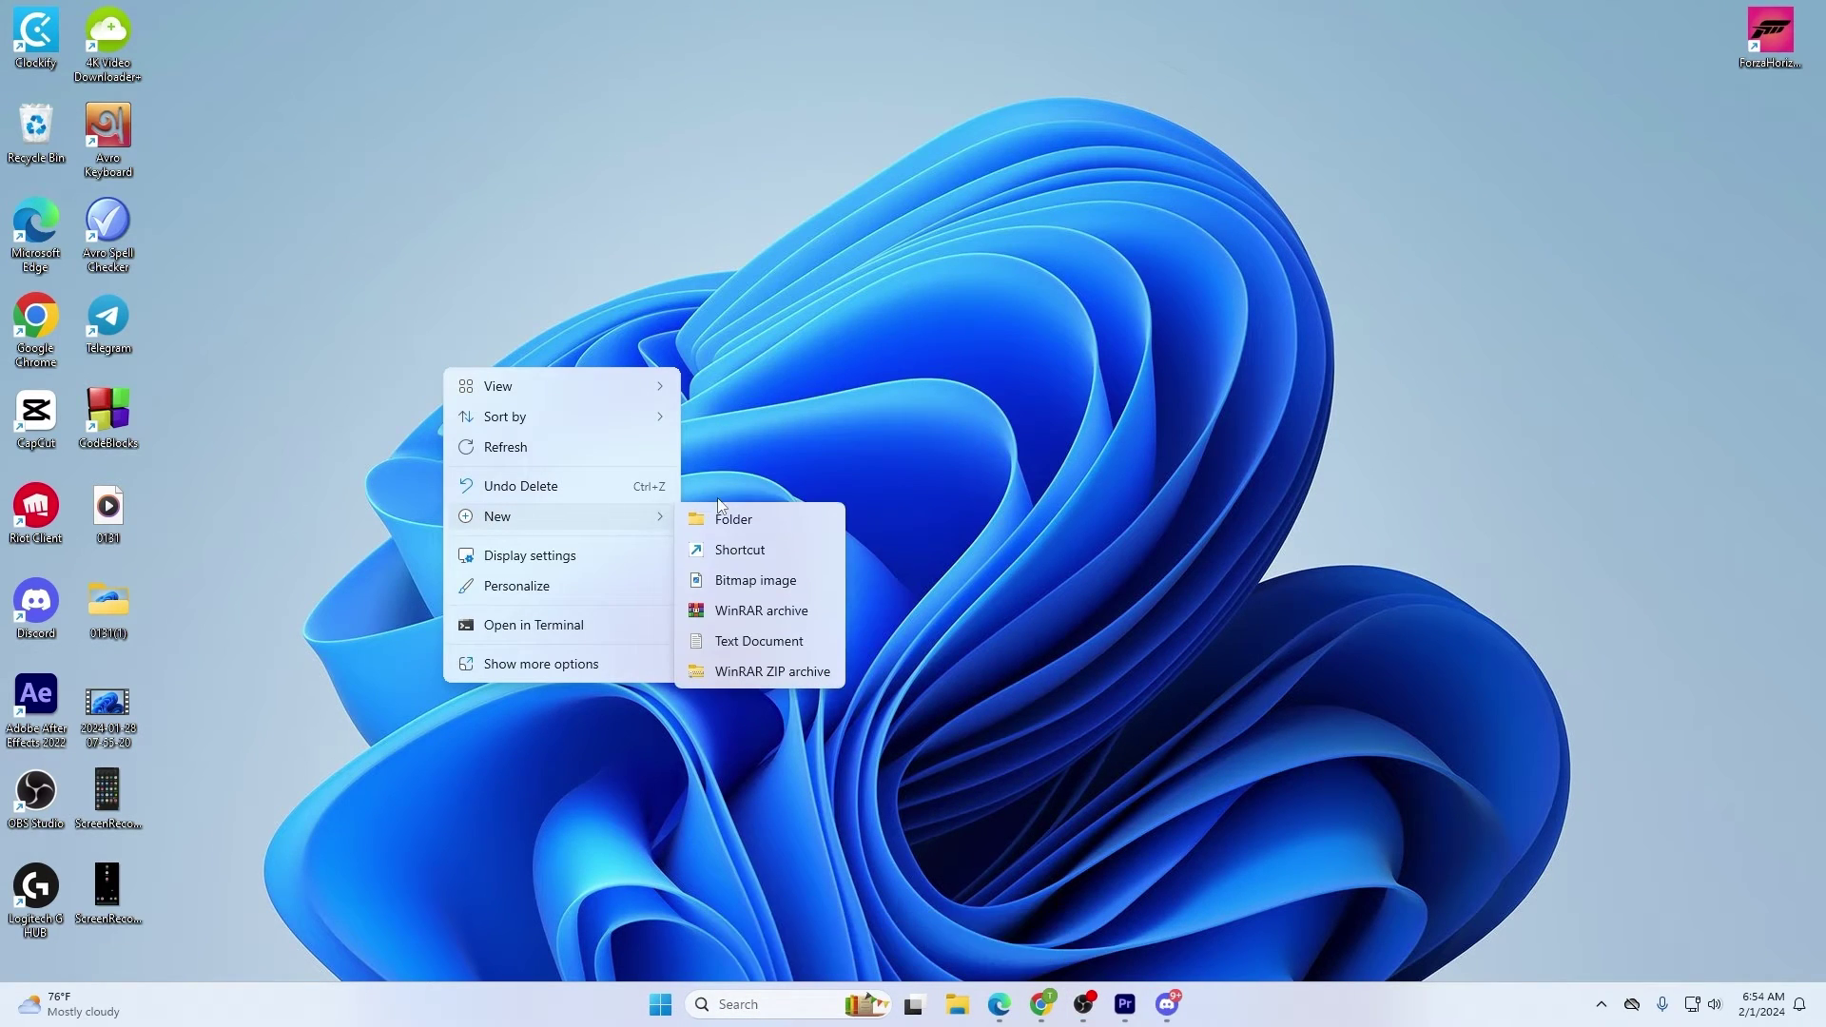
click(738, 642)
key(Return)
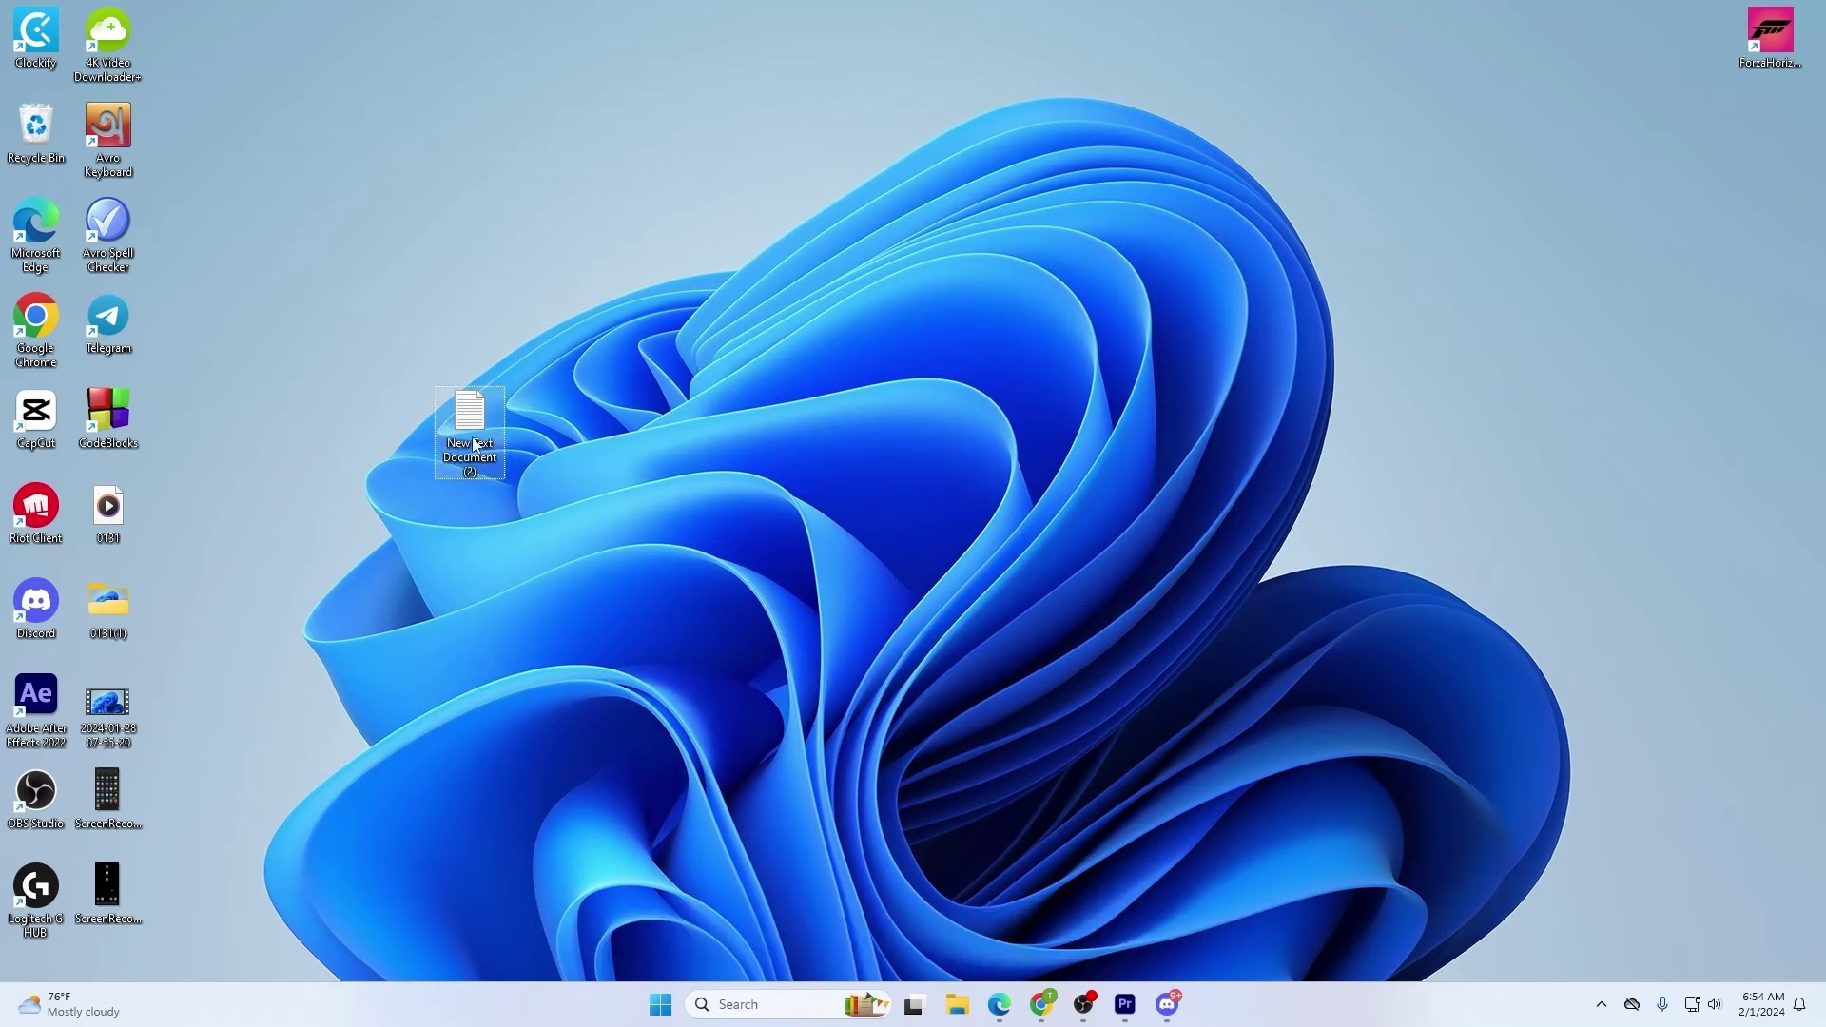
- Enter "scrcpy" as the content of the new text document, then save and close it
double_click(475, 423)
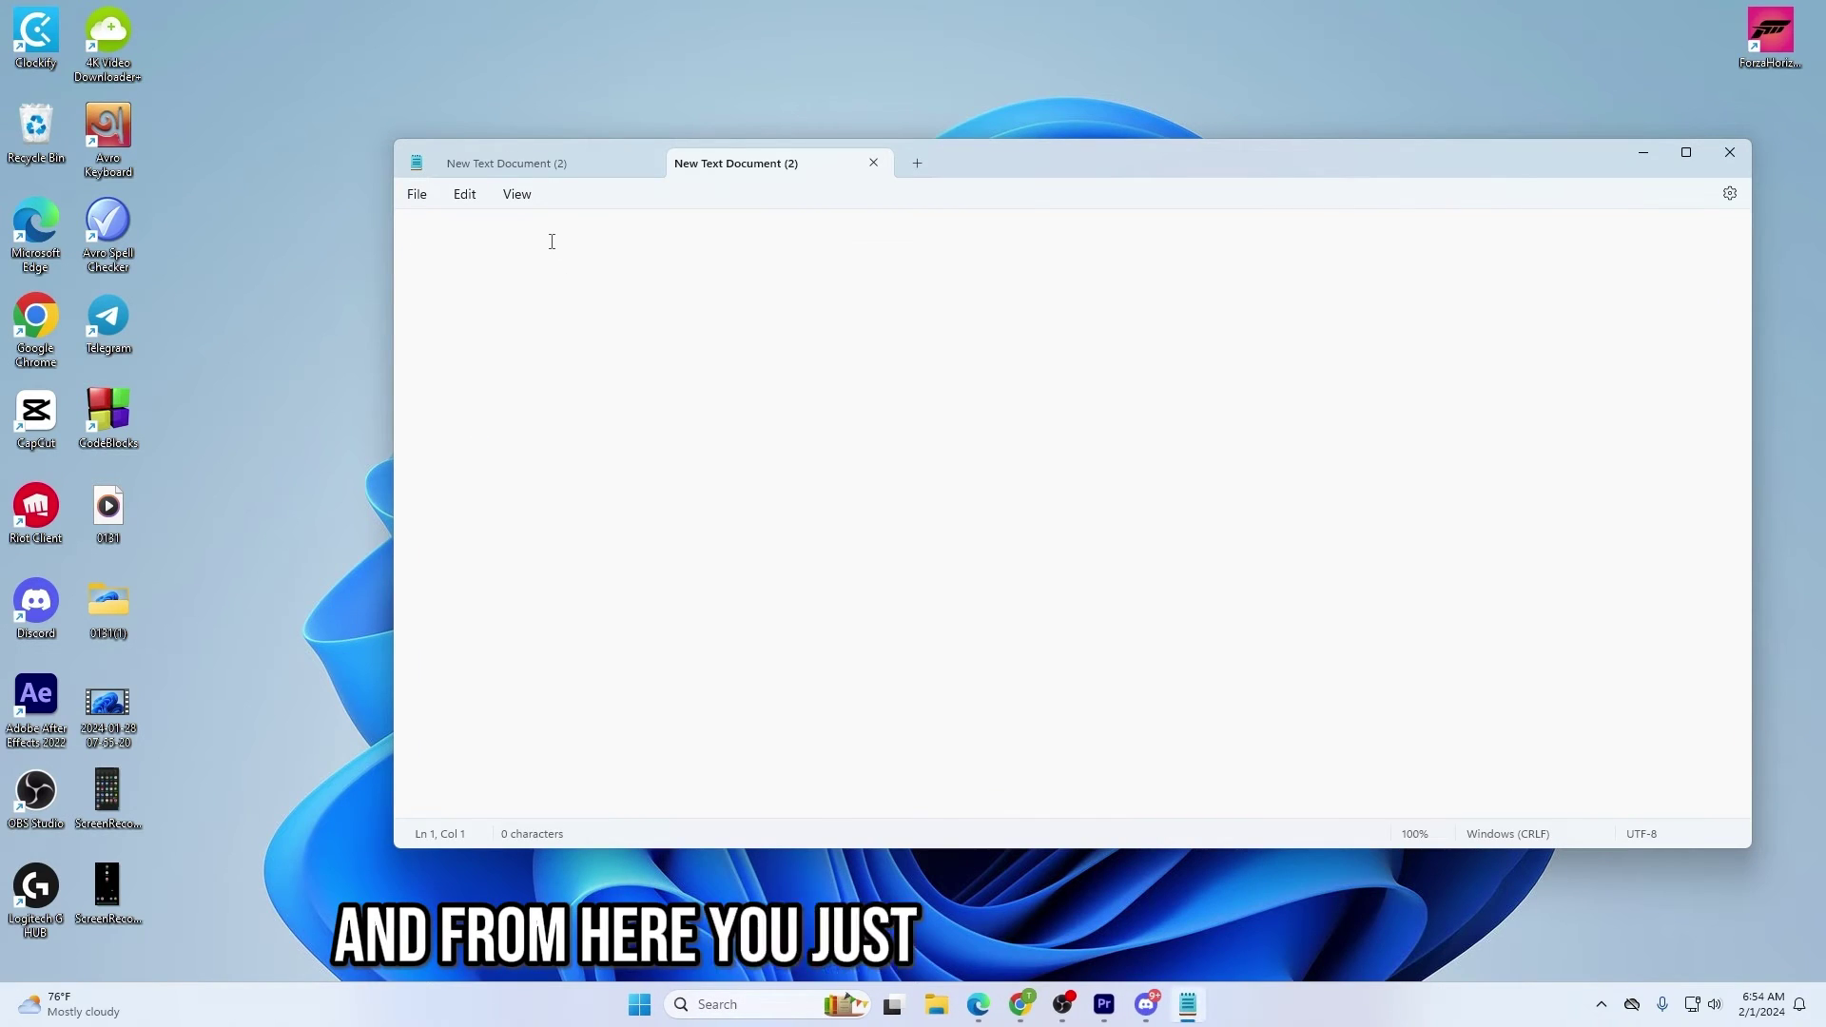
text(scrcpy)
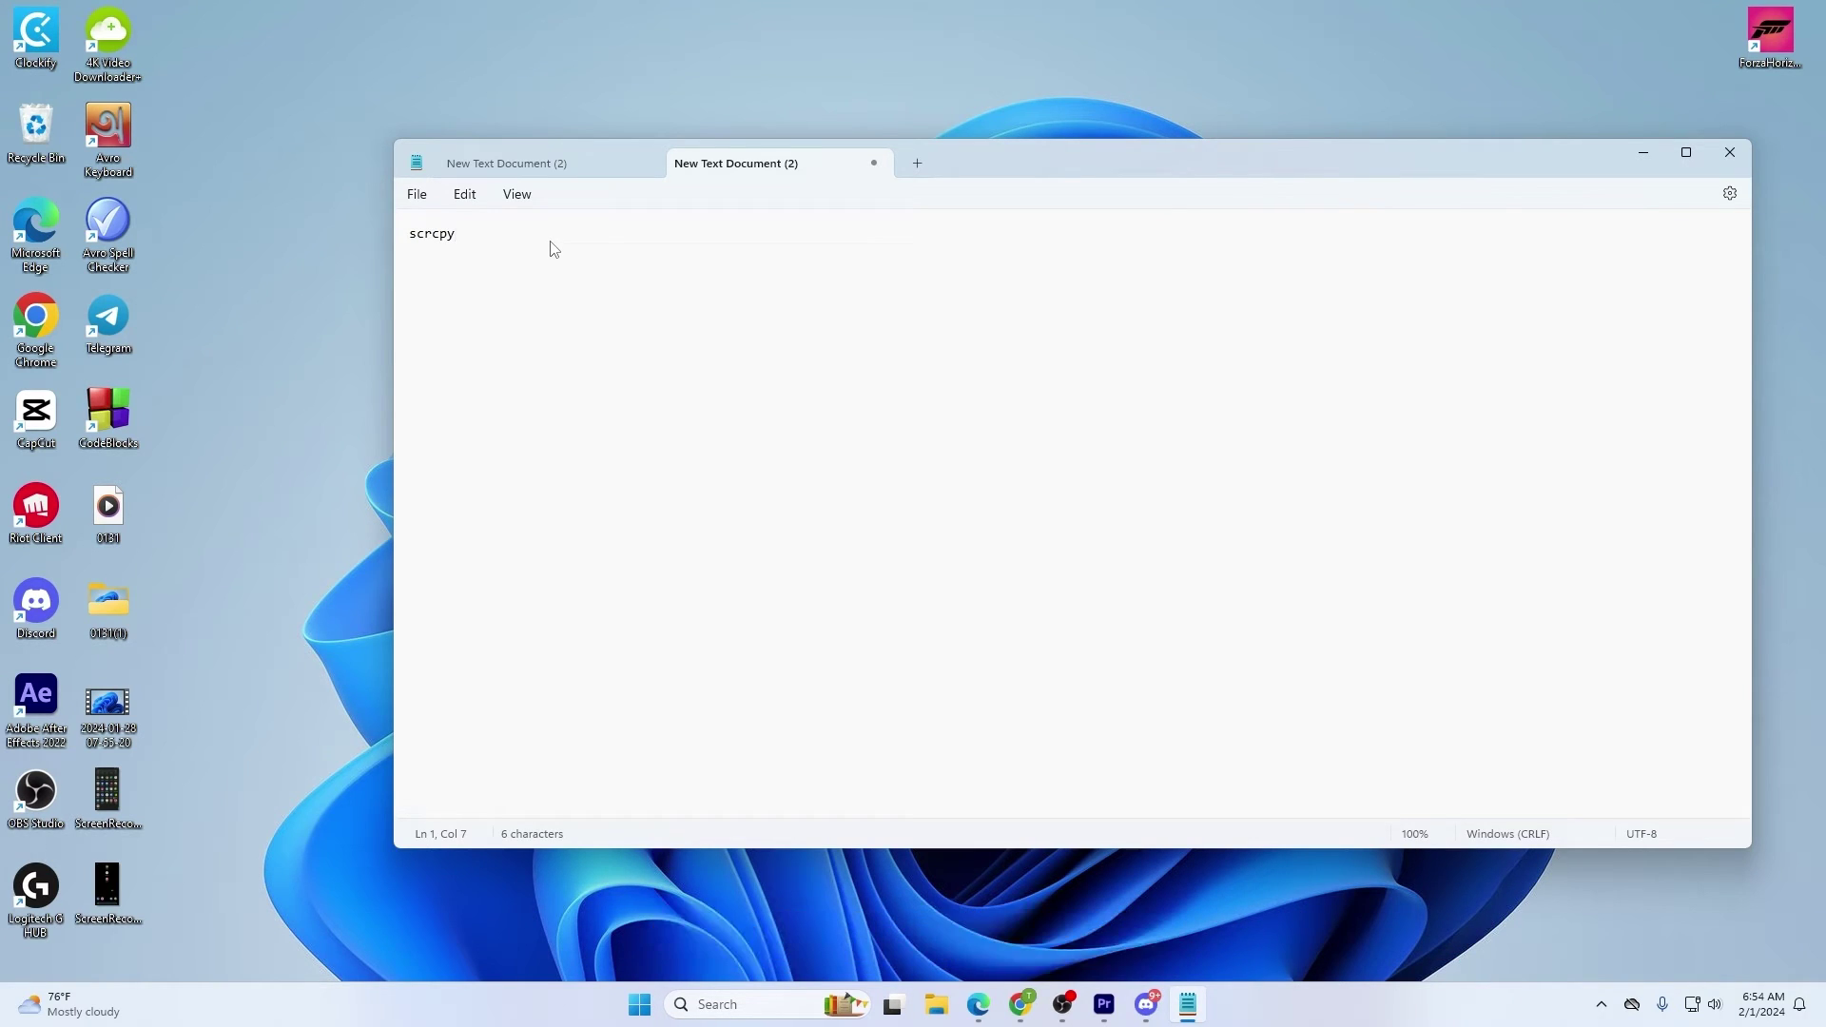
click(416, 195)
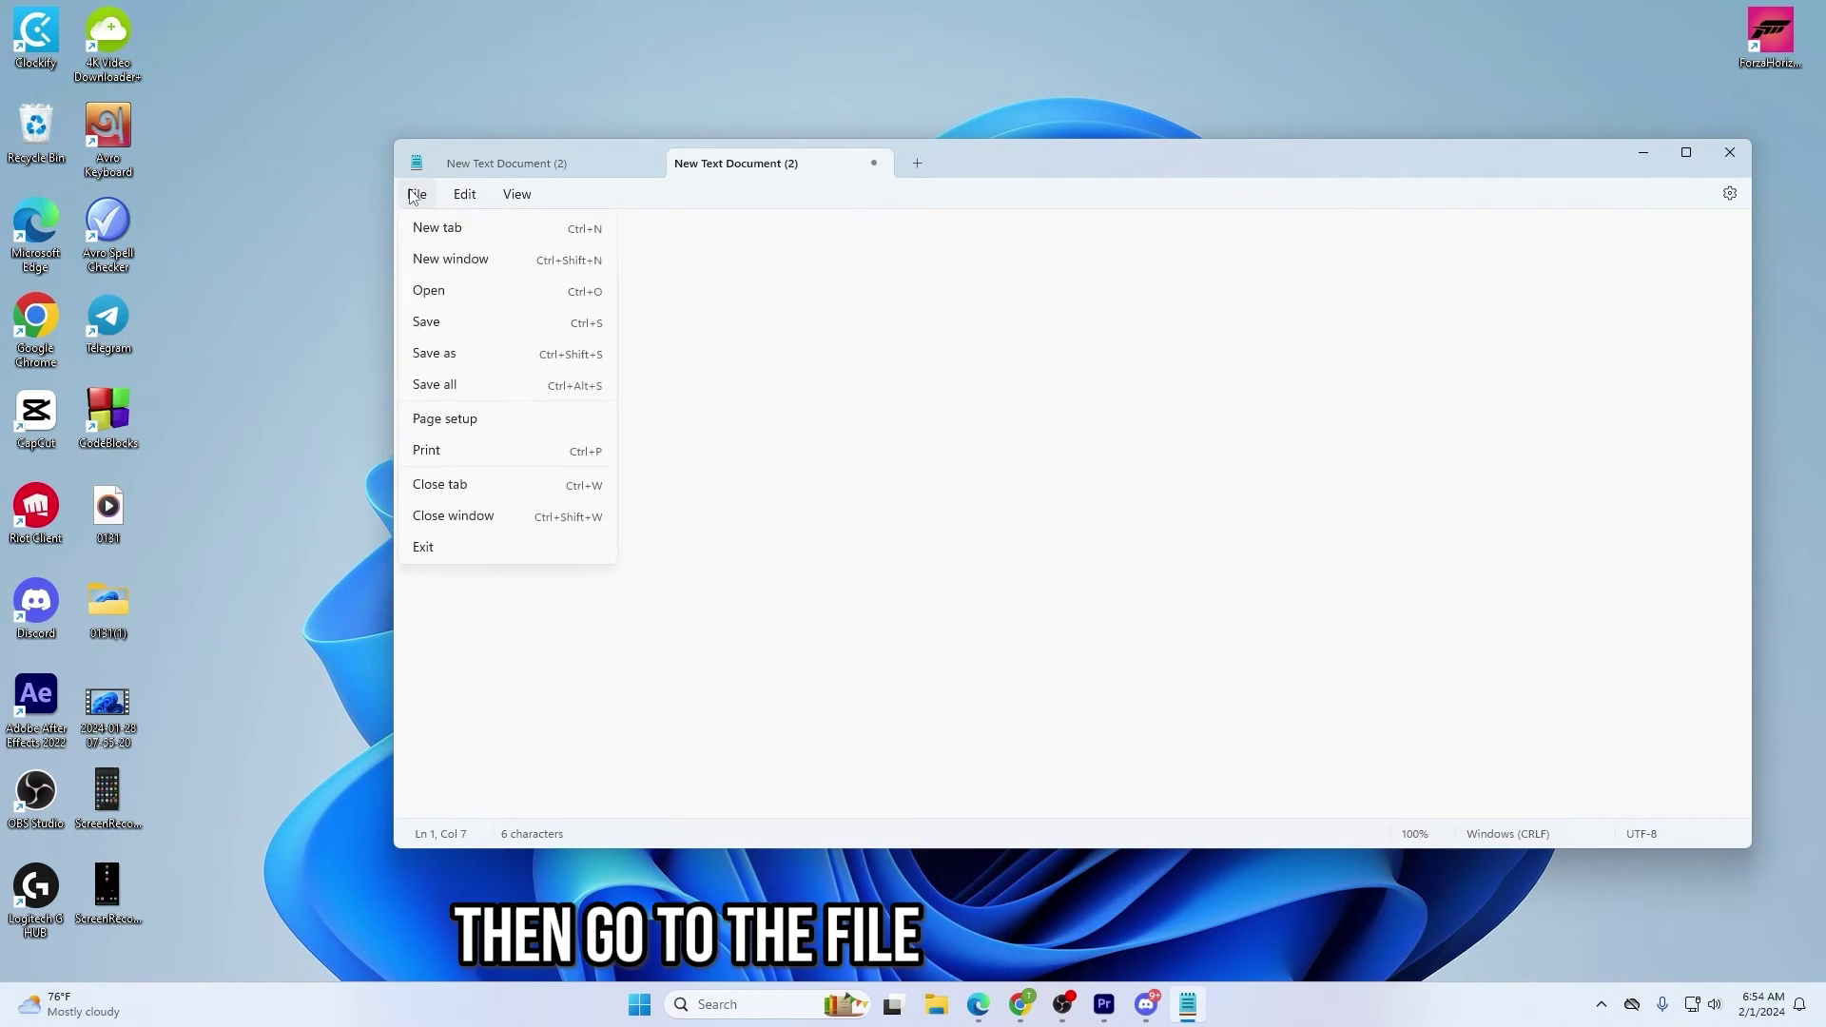
click(447, 321)
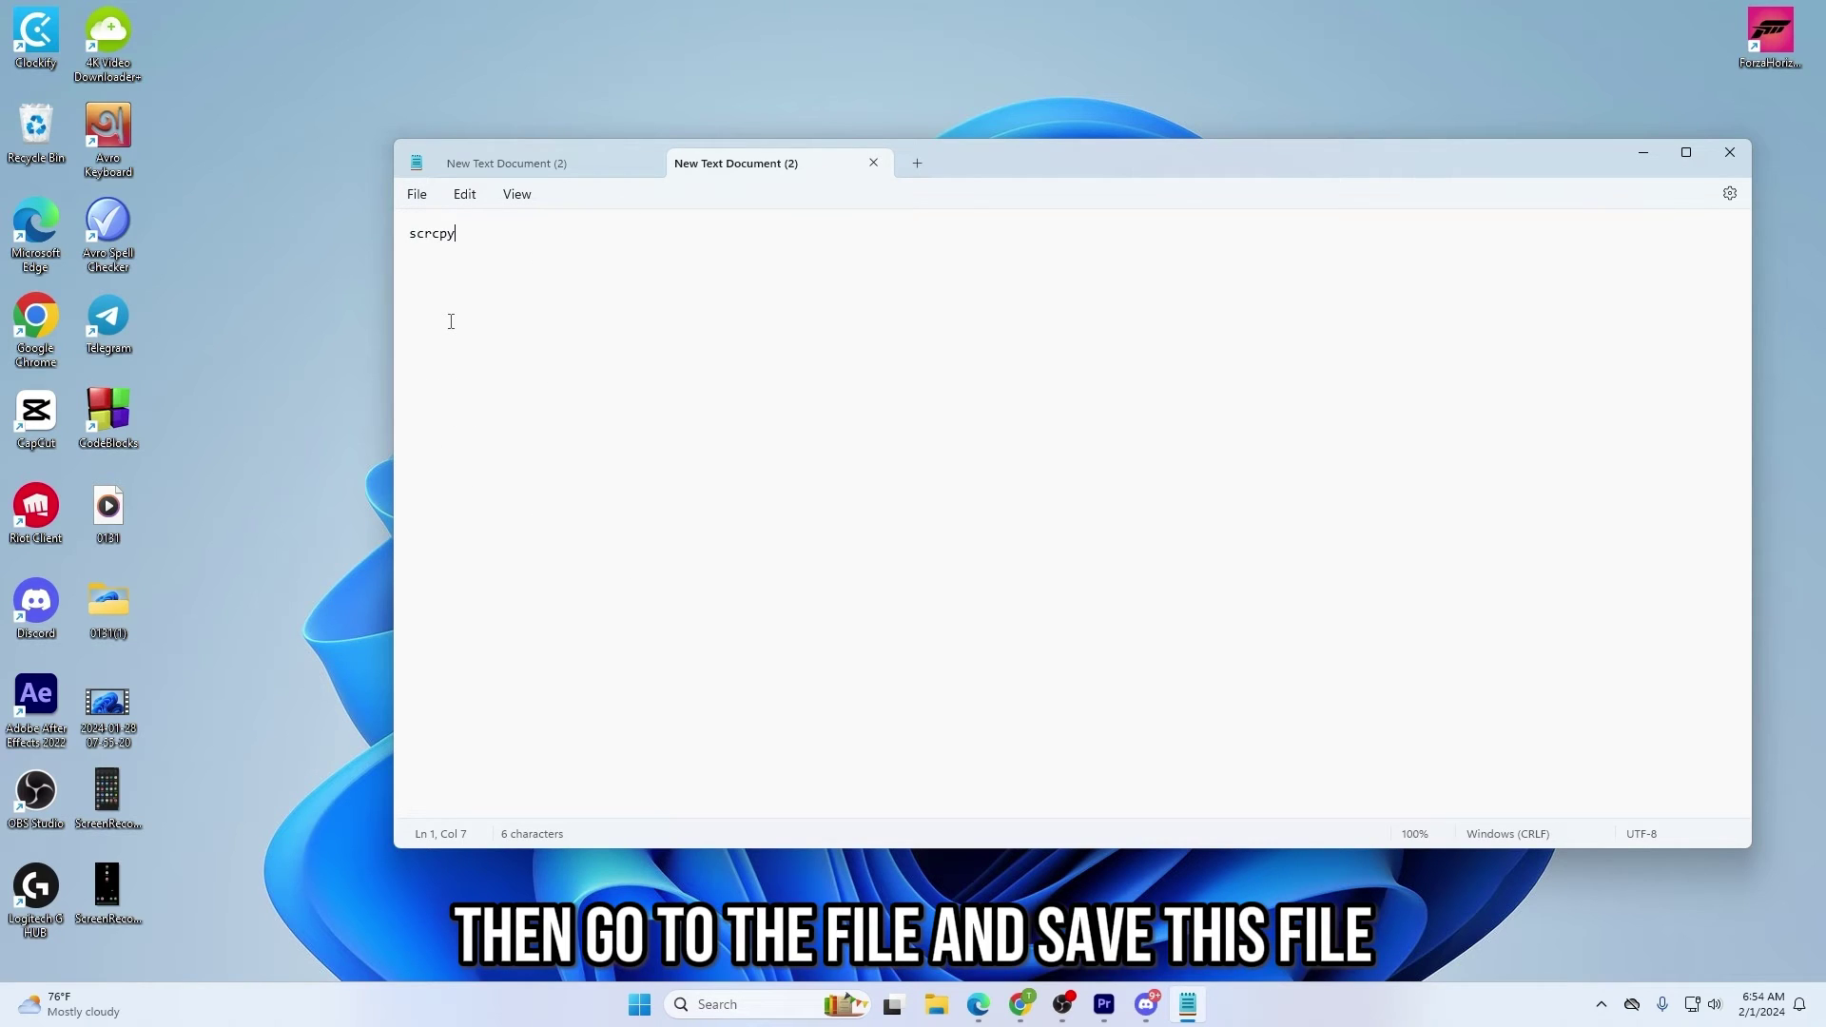
click(1730, 153)
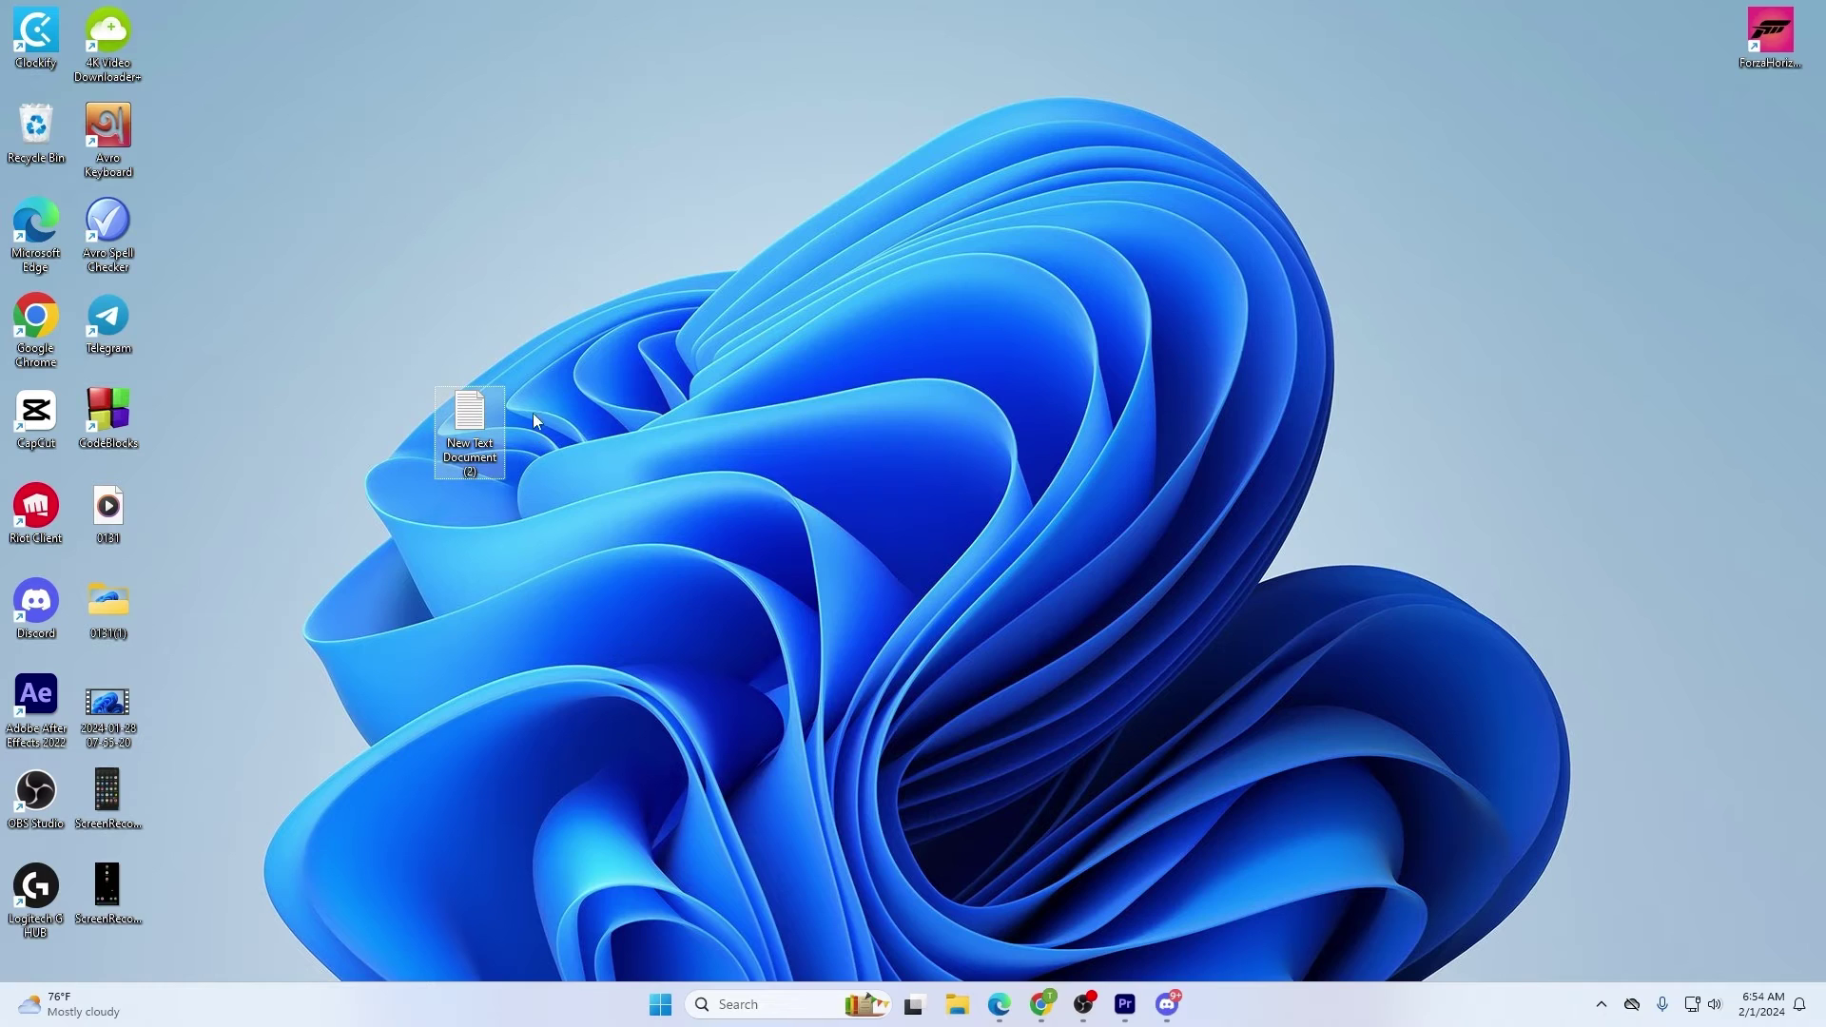
- Rename the new text document on the desktop as "screen mirror"
right_click(472, 411)
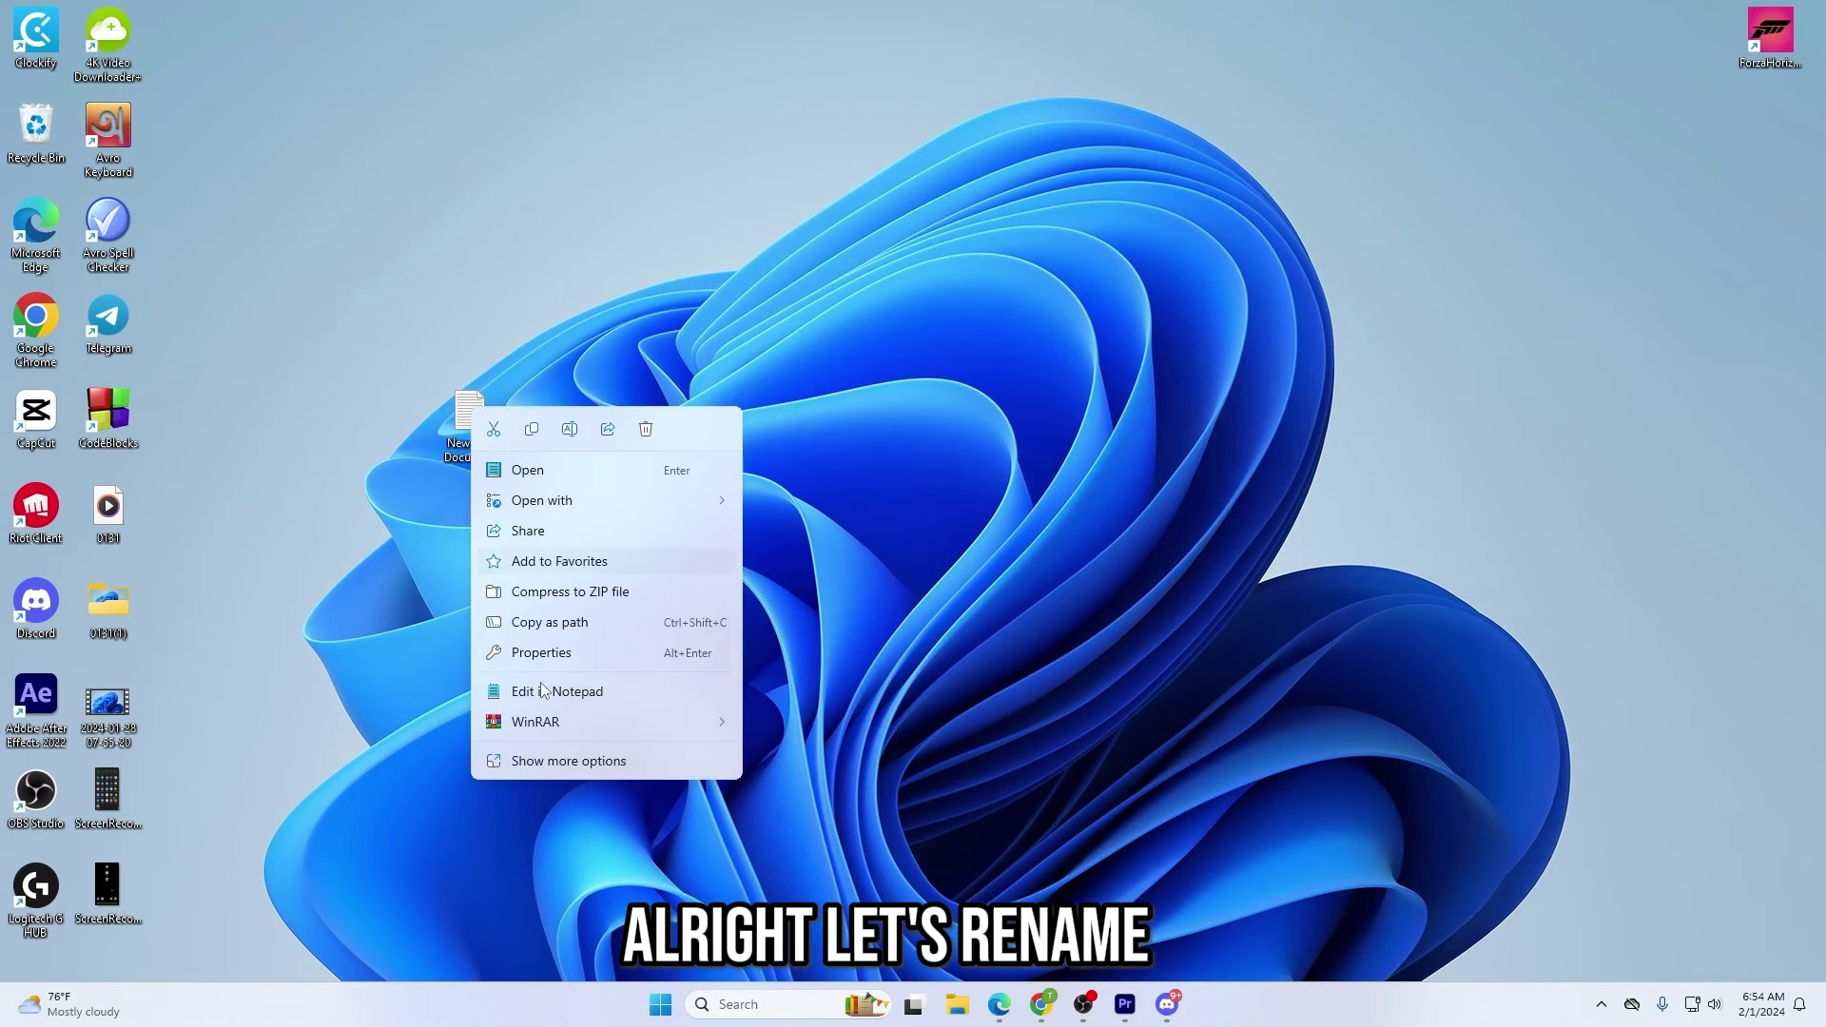
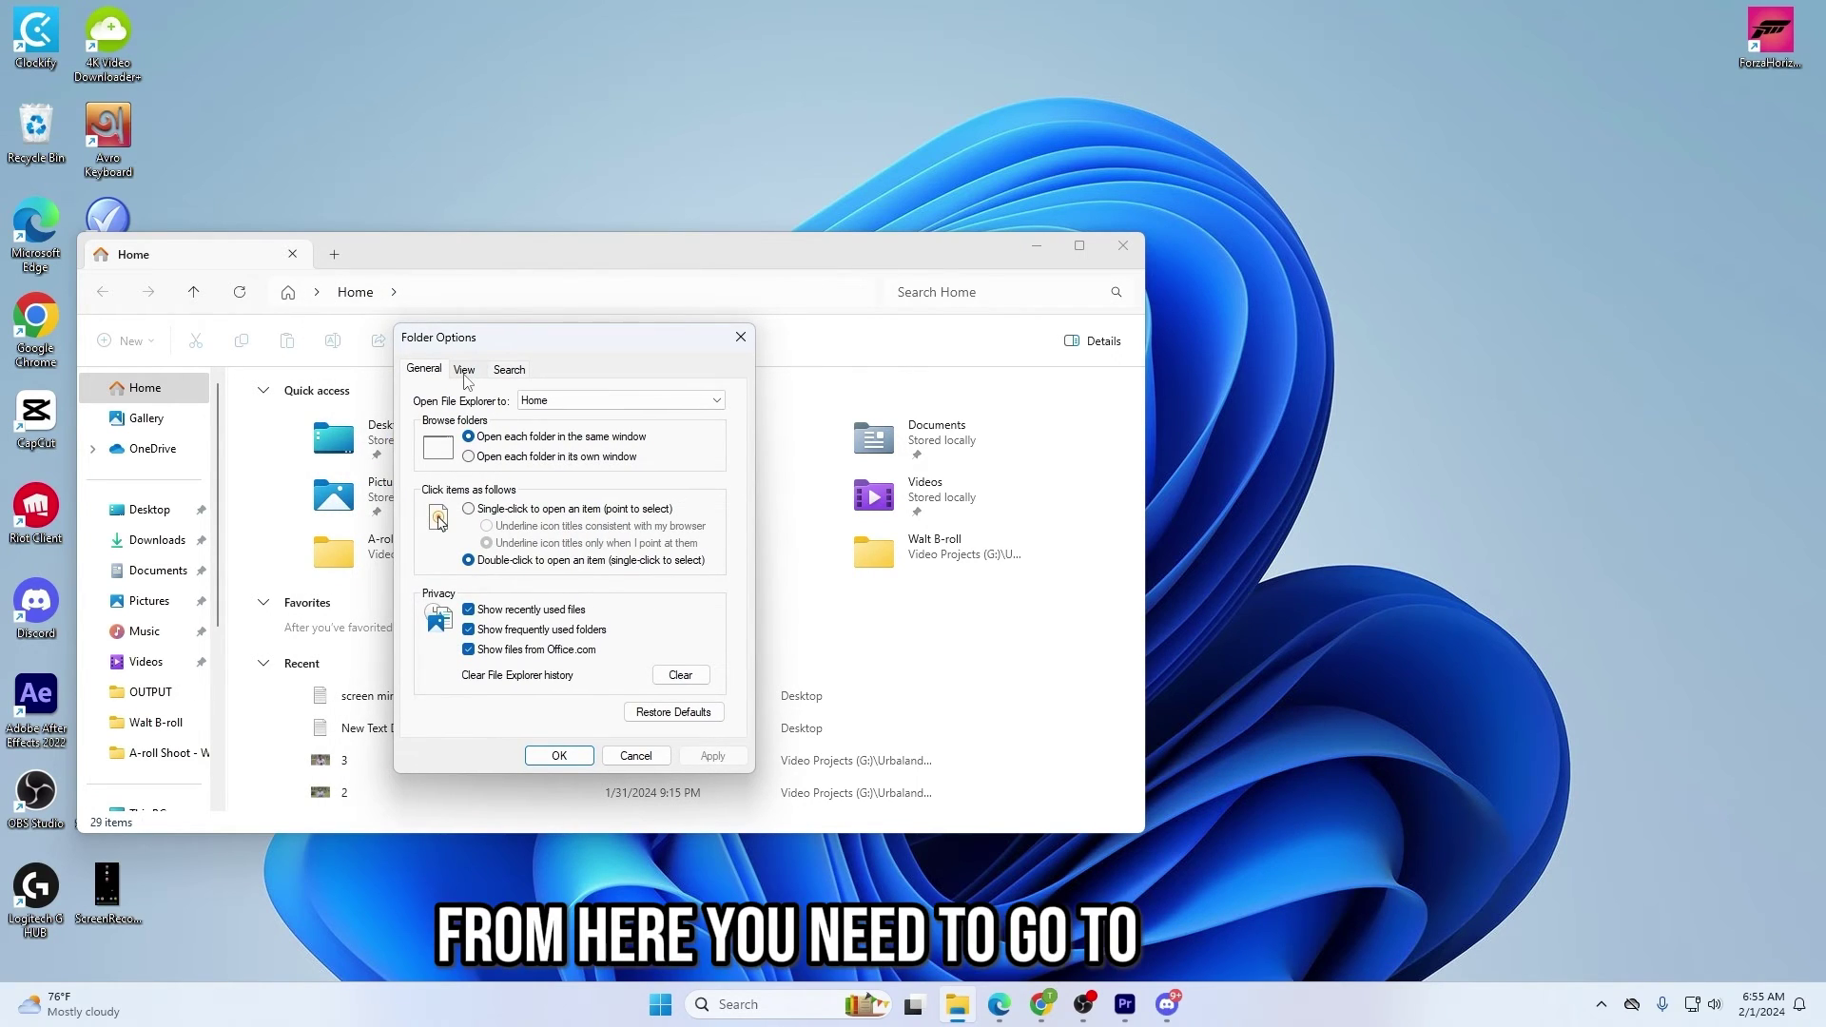
- Turn off "Hide extensions for known file types" in the Folder Options and close File Explorer
click(464, 370)
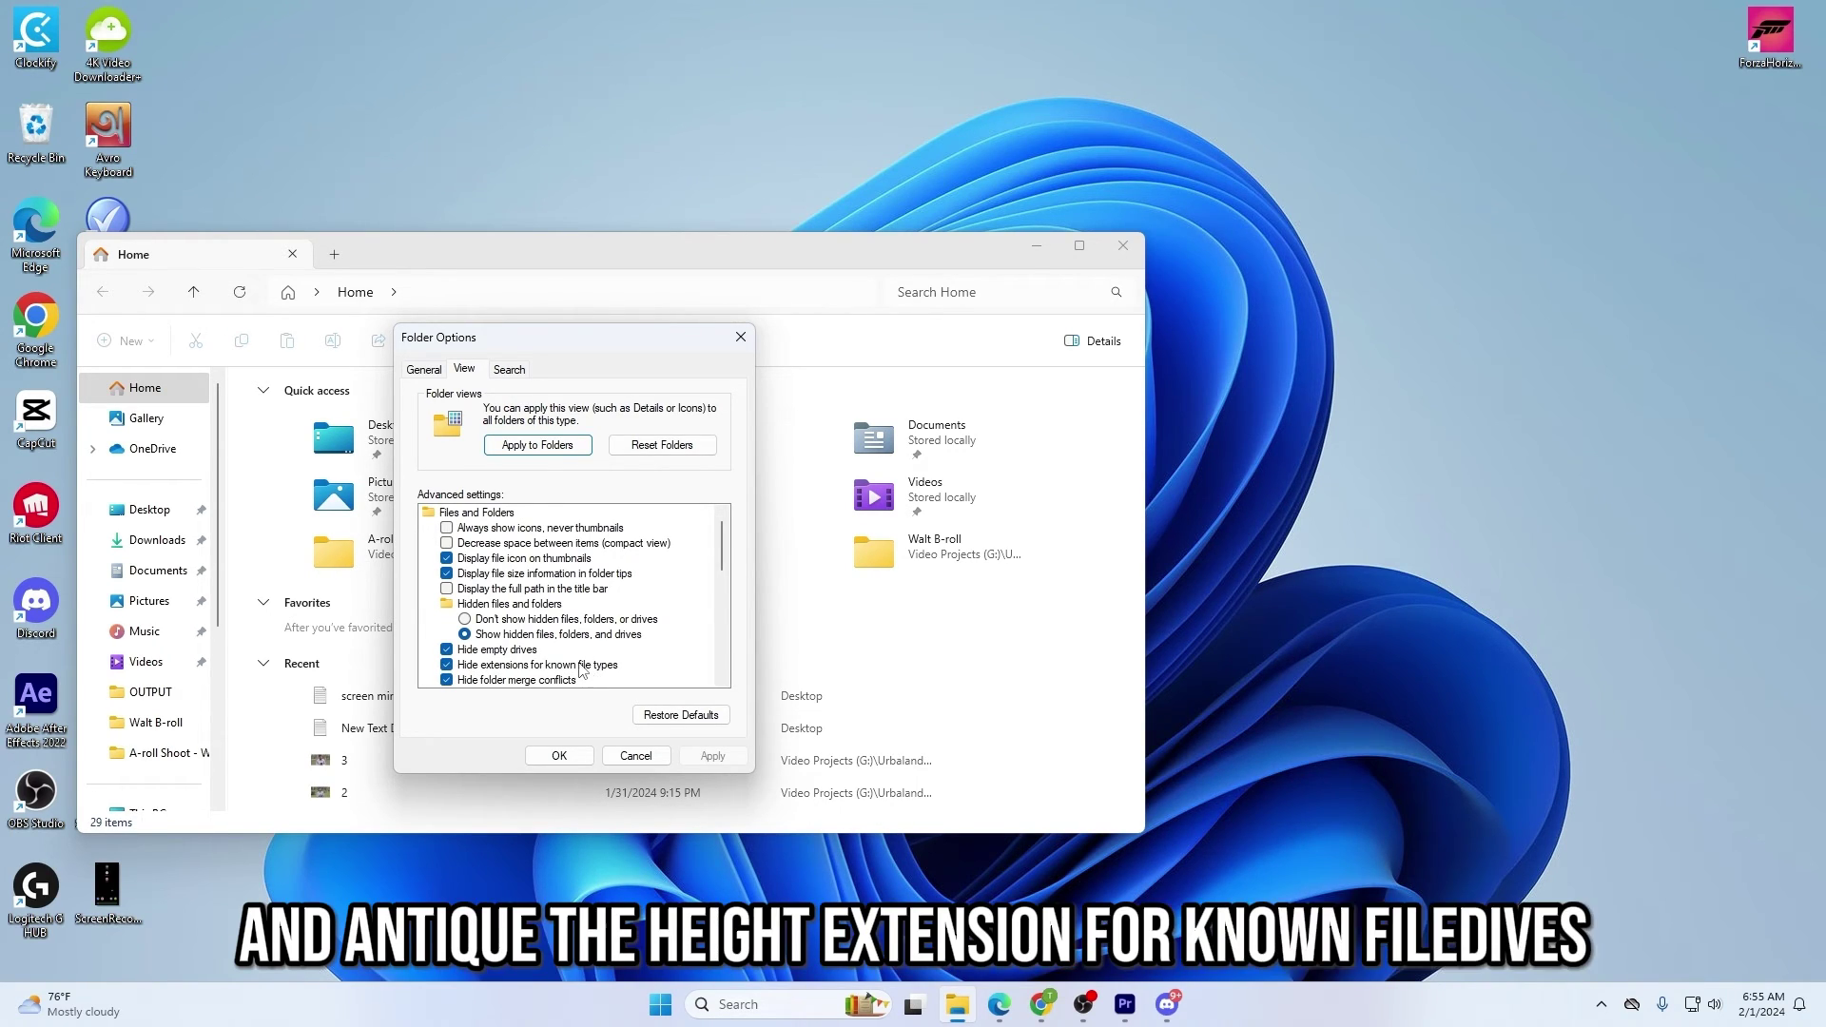
click(712, 756)
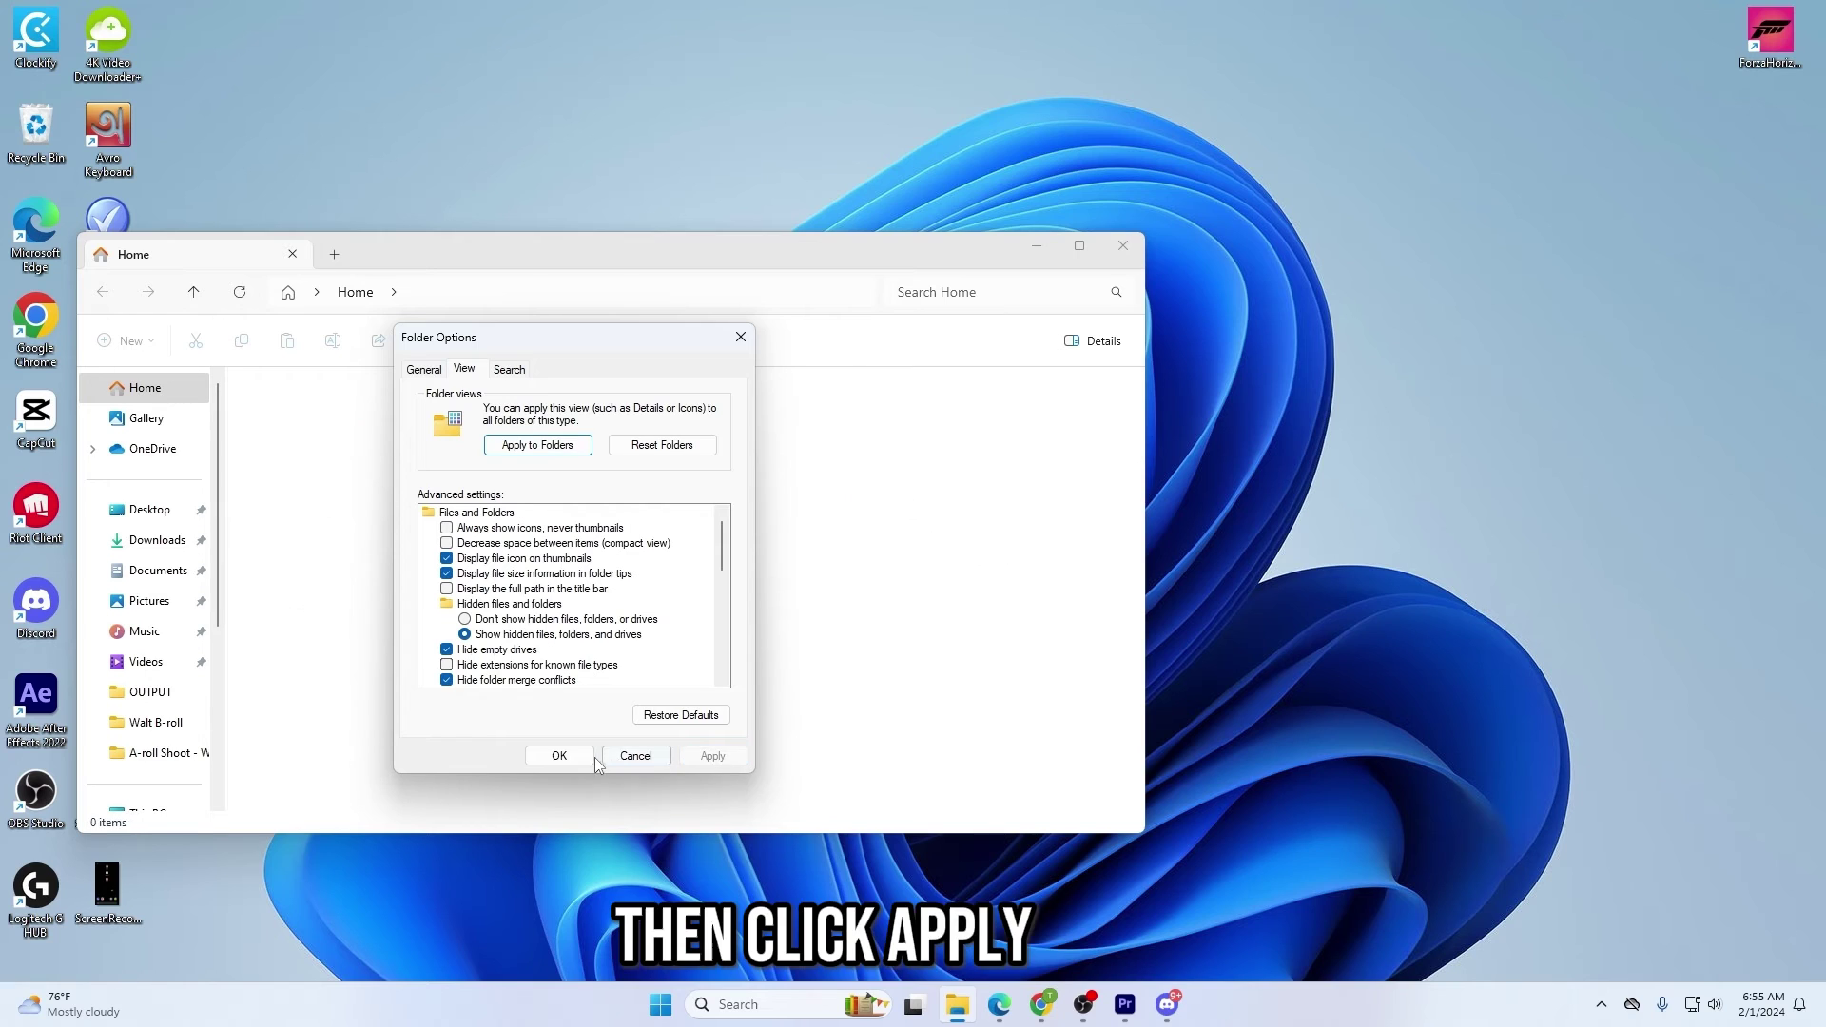
click(559, 756)
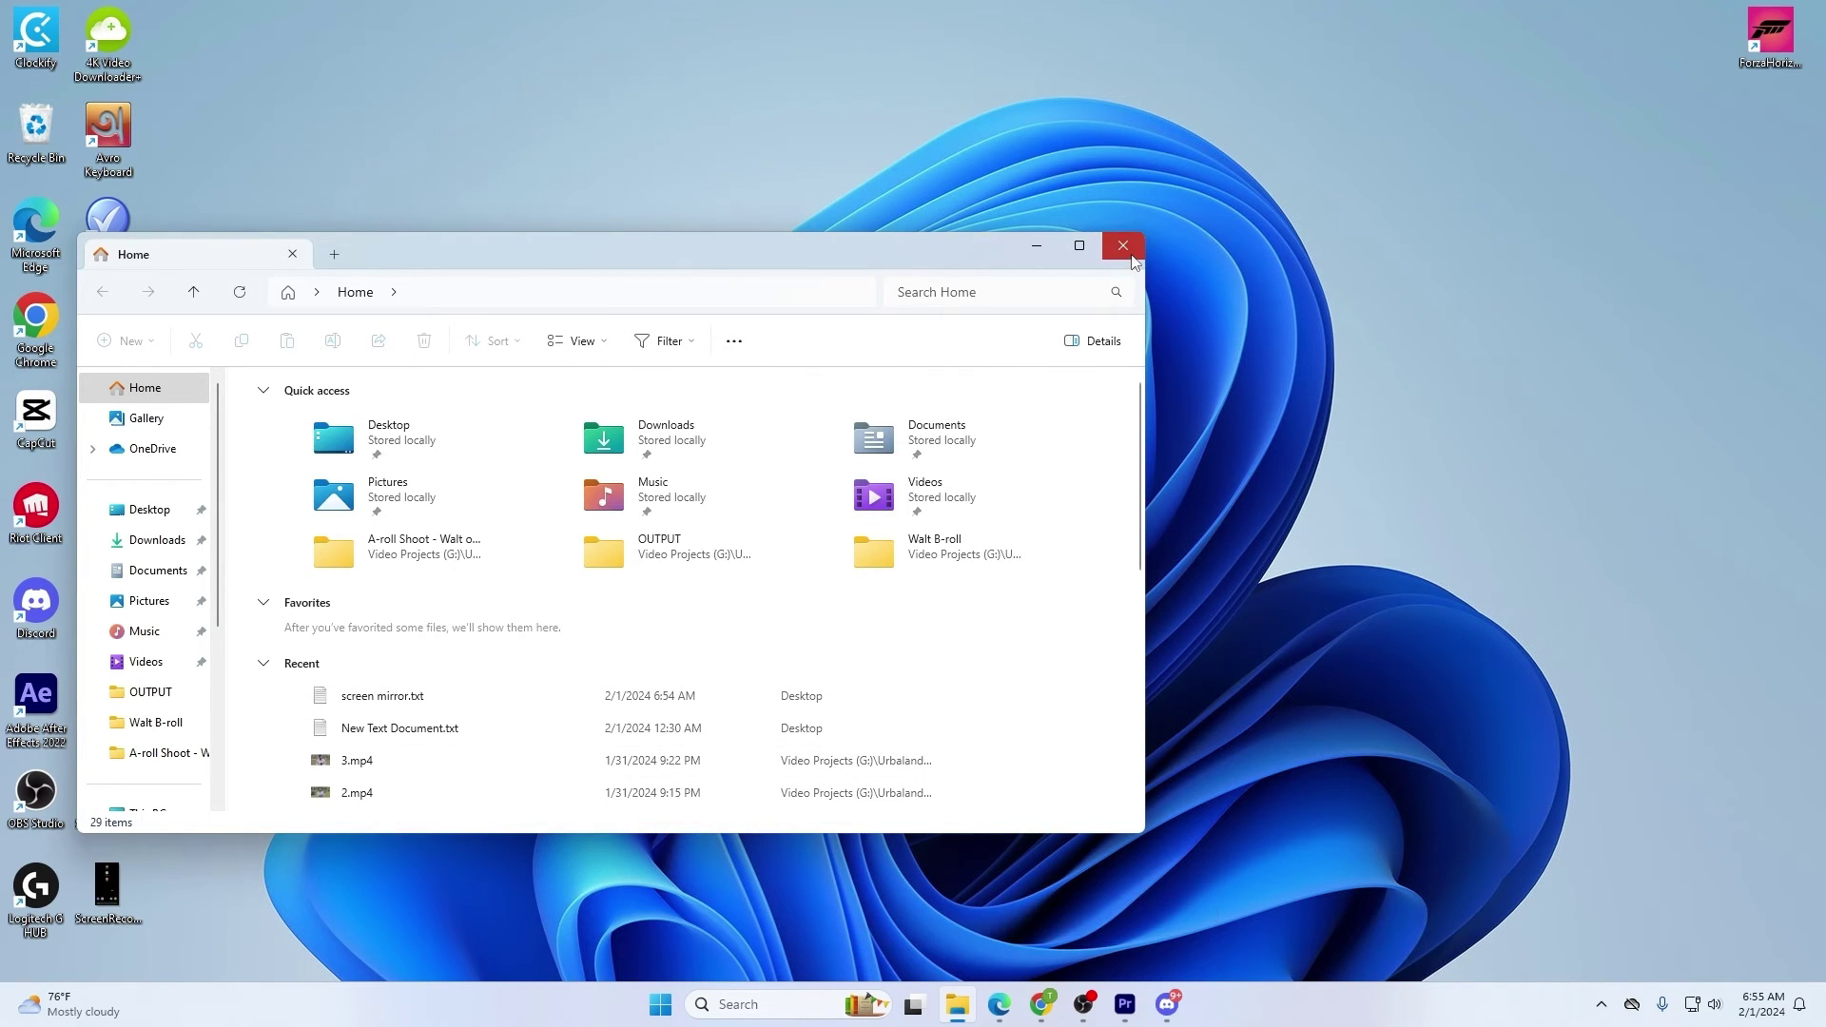
click(1123, 245)
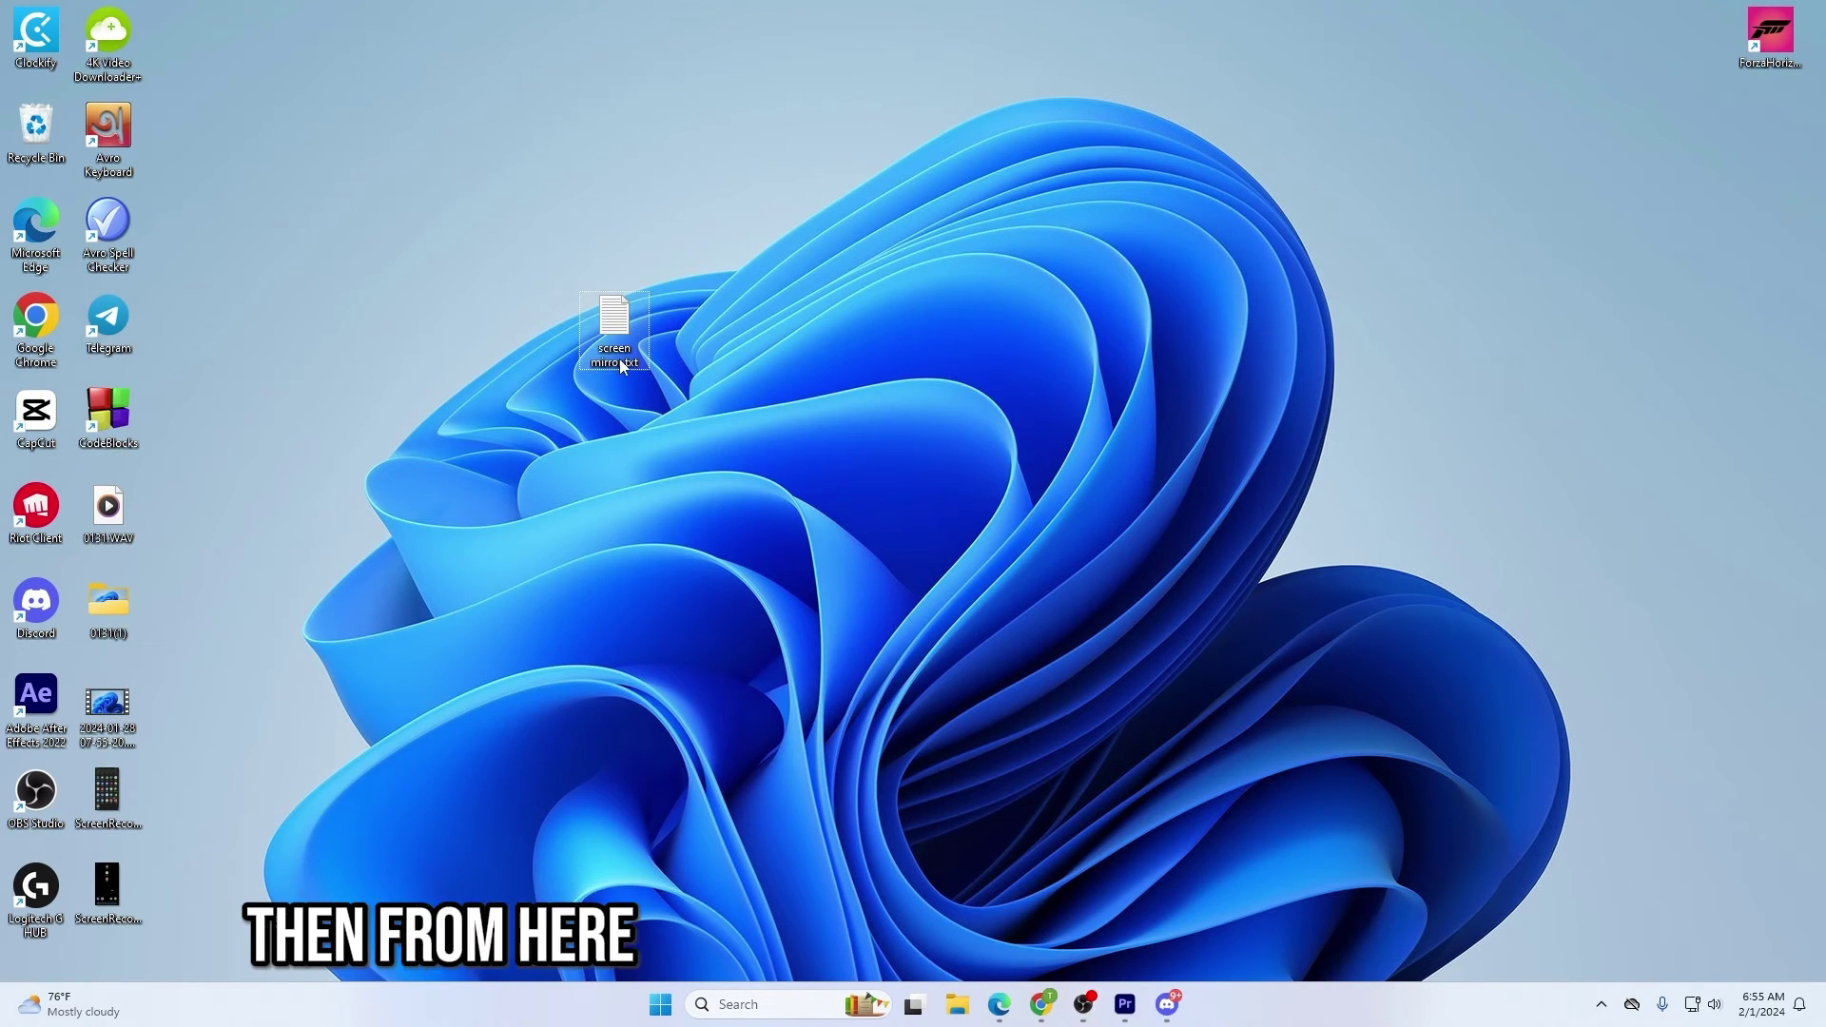
- Rename the screen mirror text file as "Screen Mirror.cmd", accept the extension change, and move it to the middle of the desktop
mouse_move(631, 374)
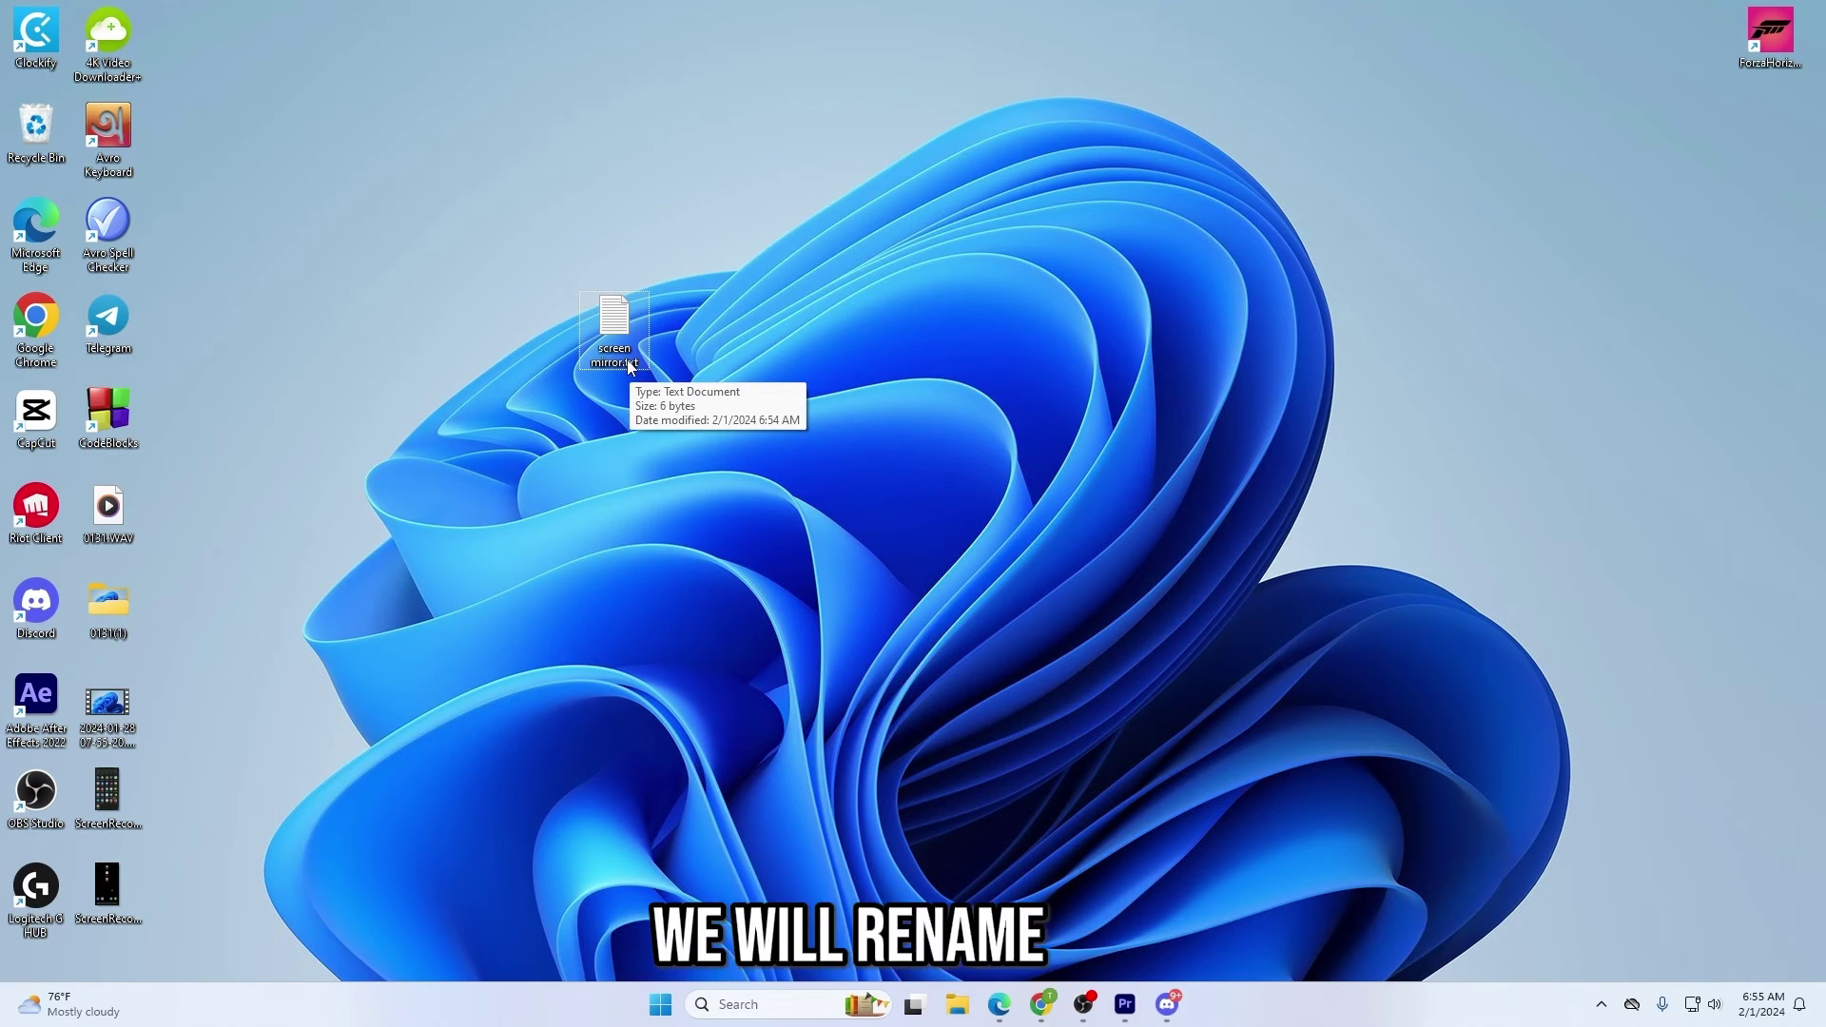
key(F2)
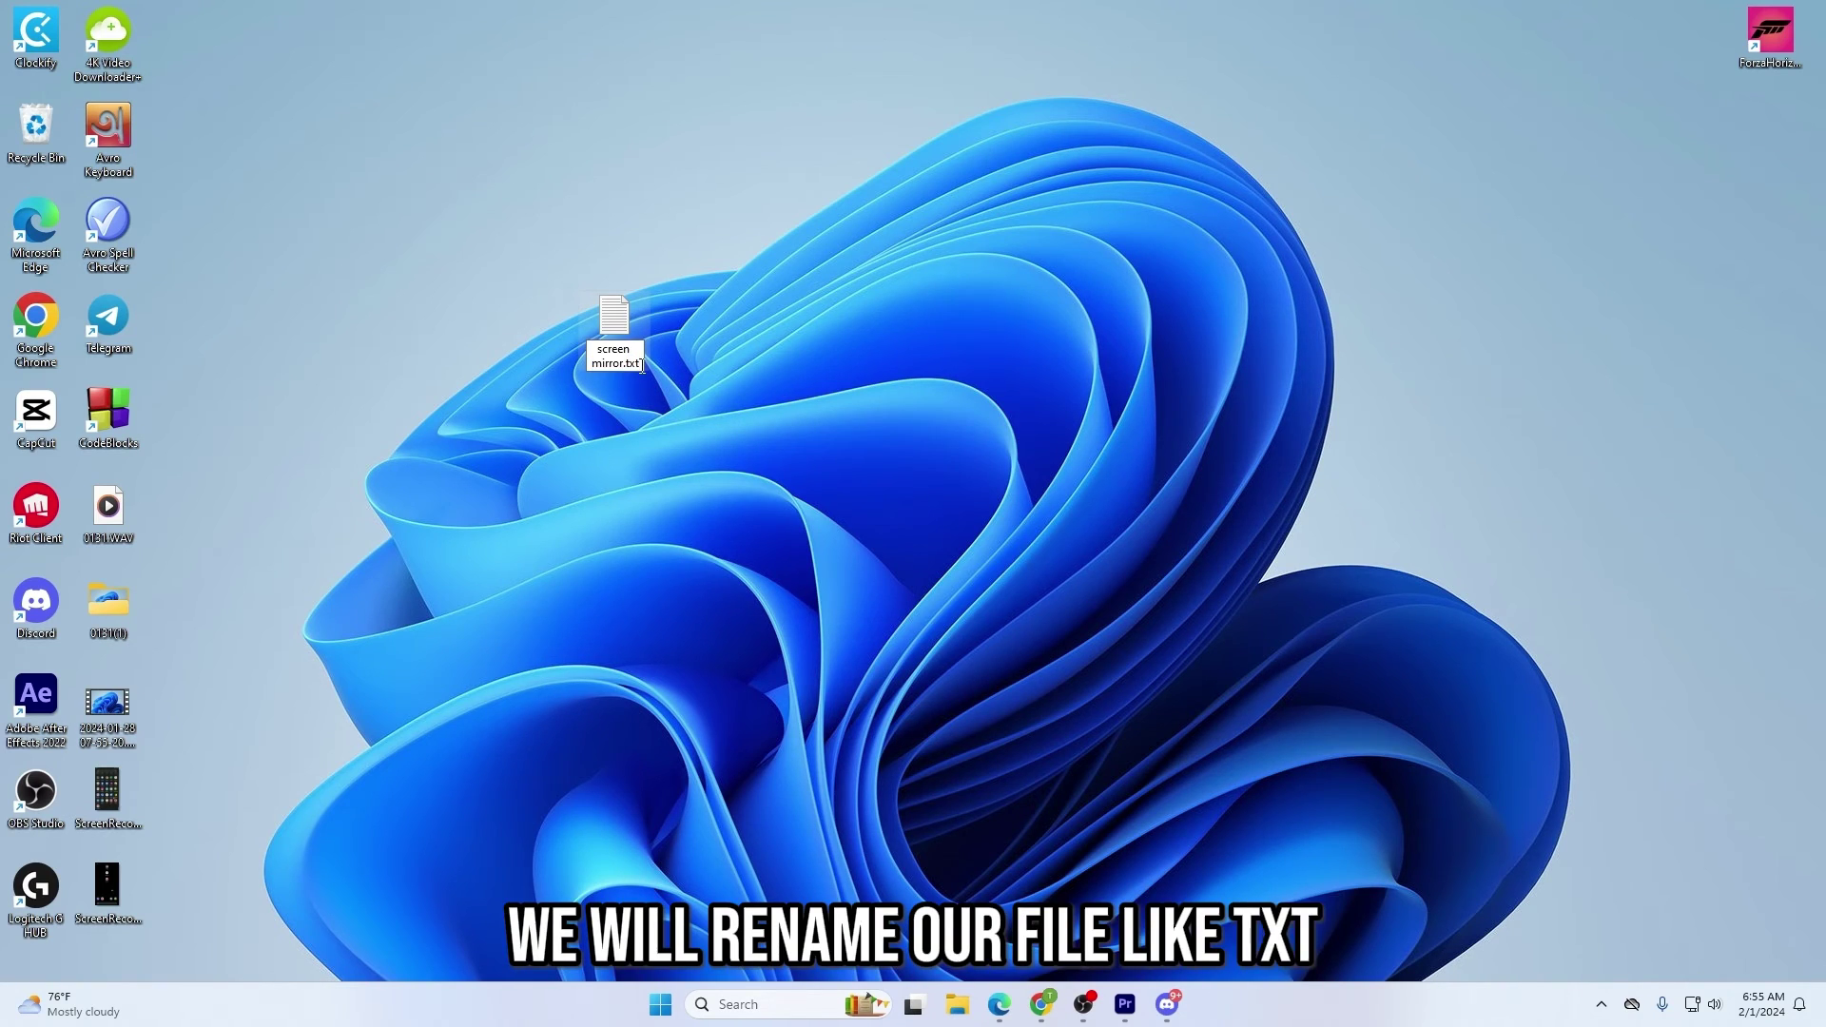
key(BackSpace)
key(BackSpace)
key(BackSpace)
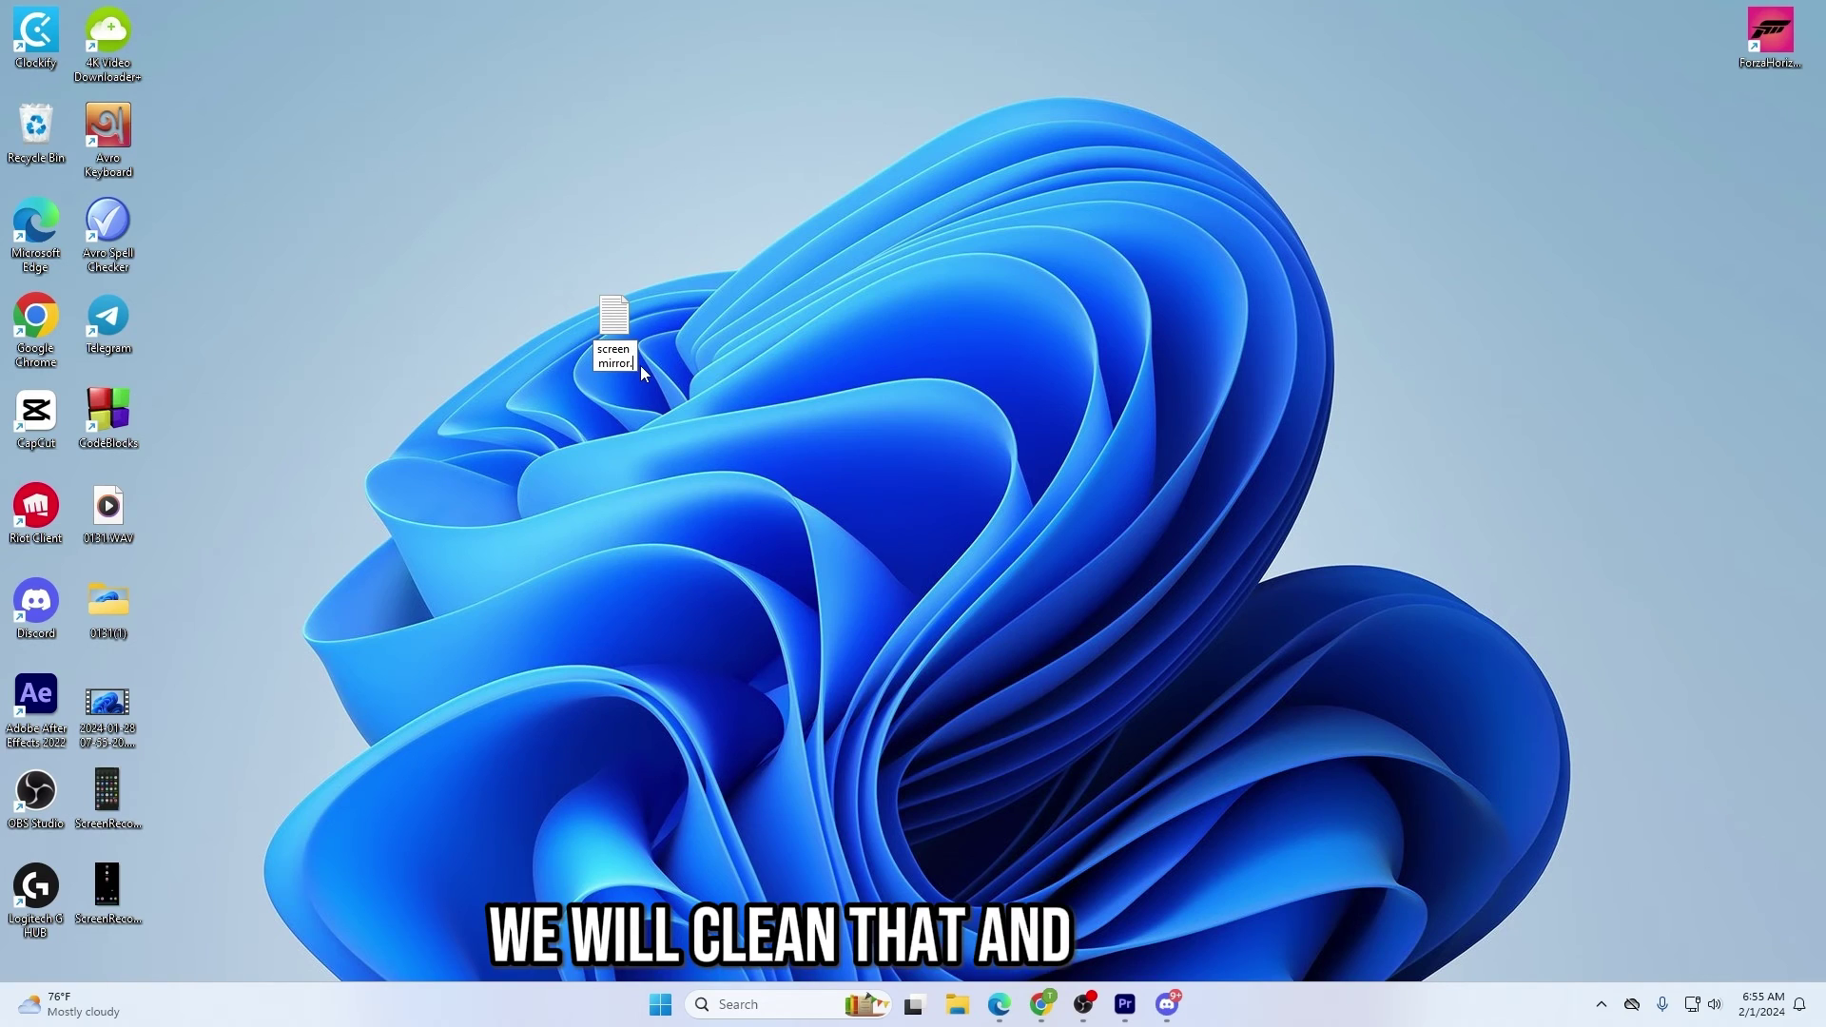
text(cmd)
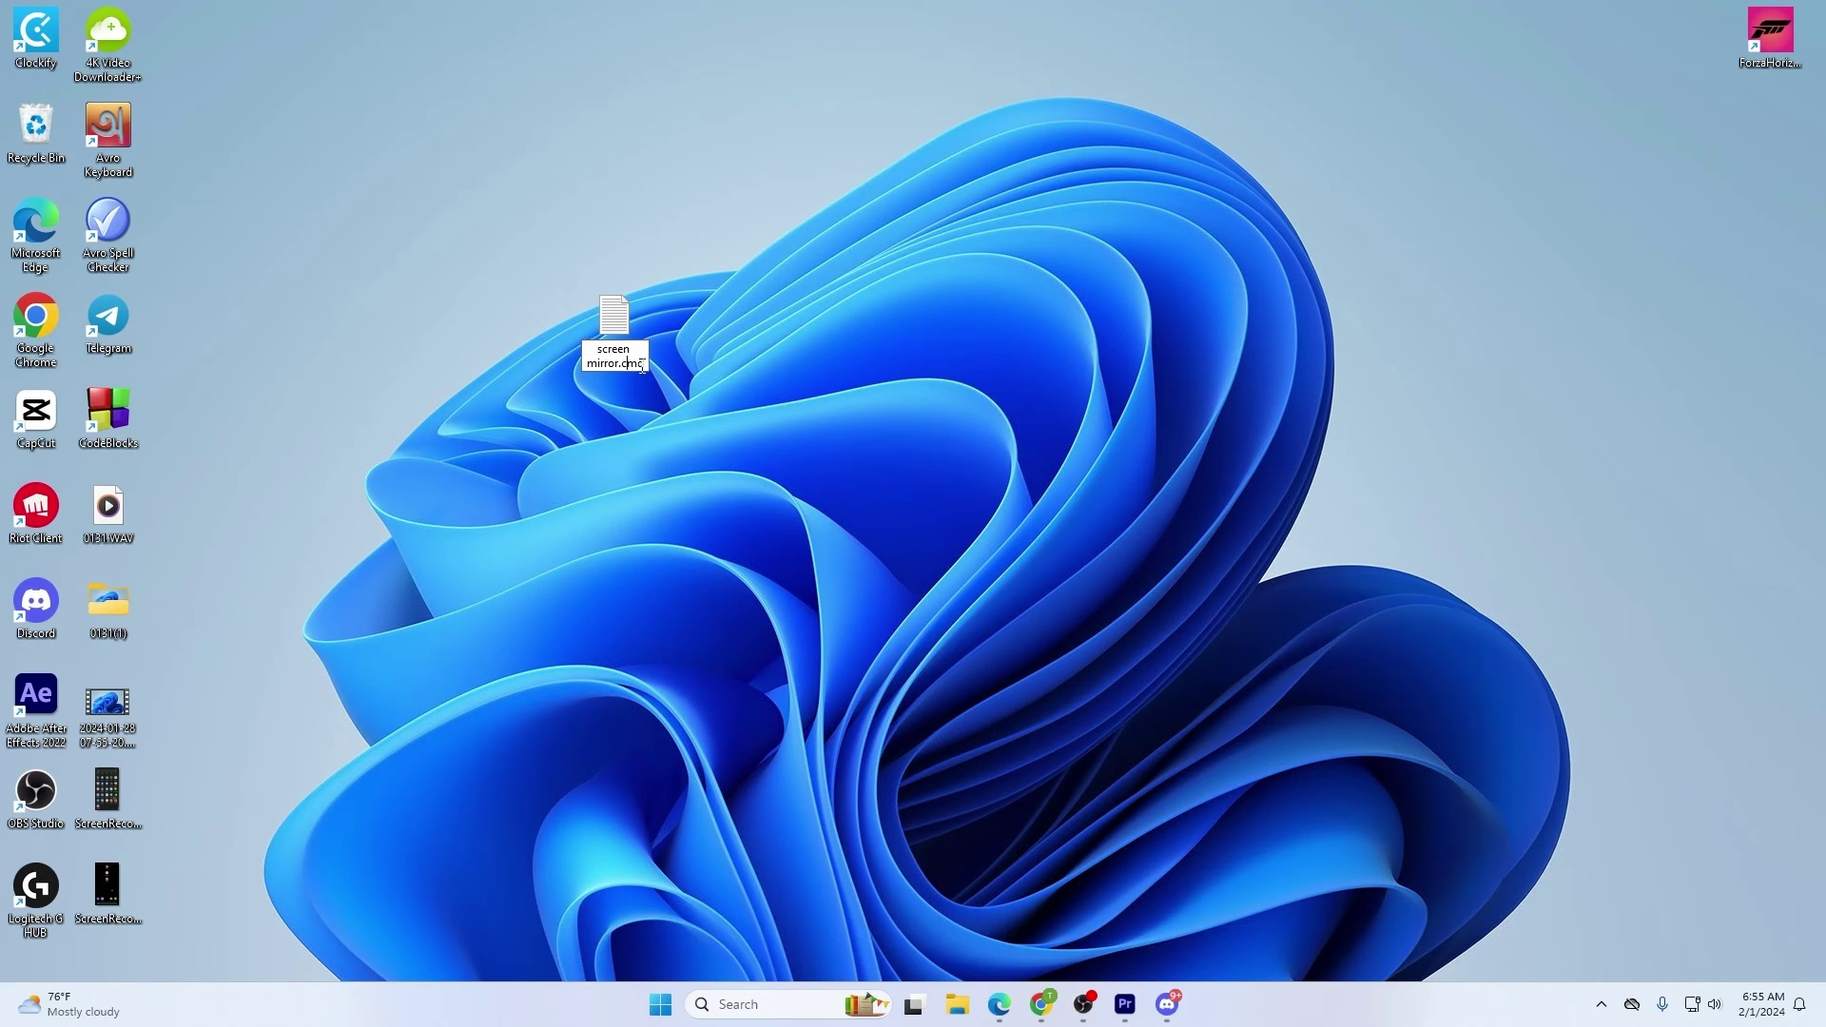
key(Return)
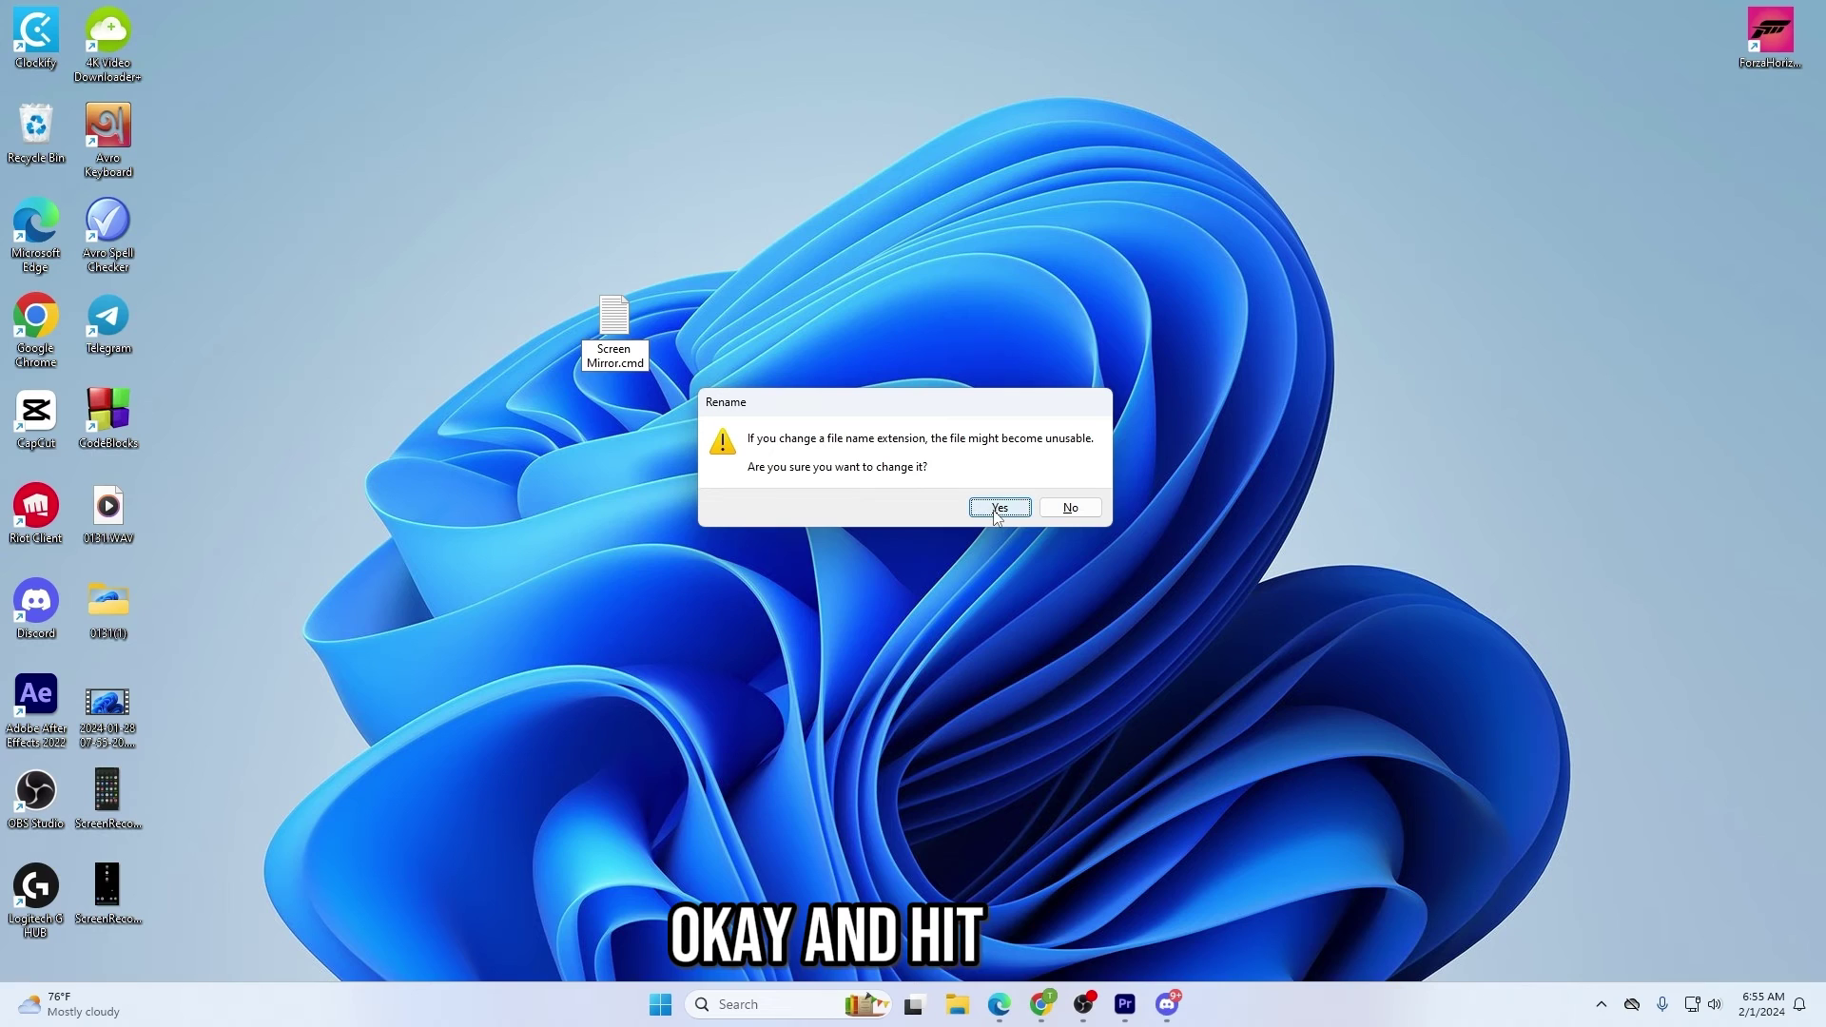
click(997, 509)
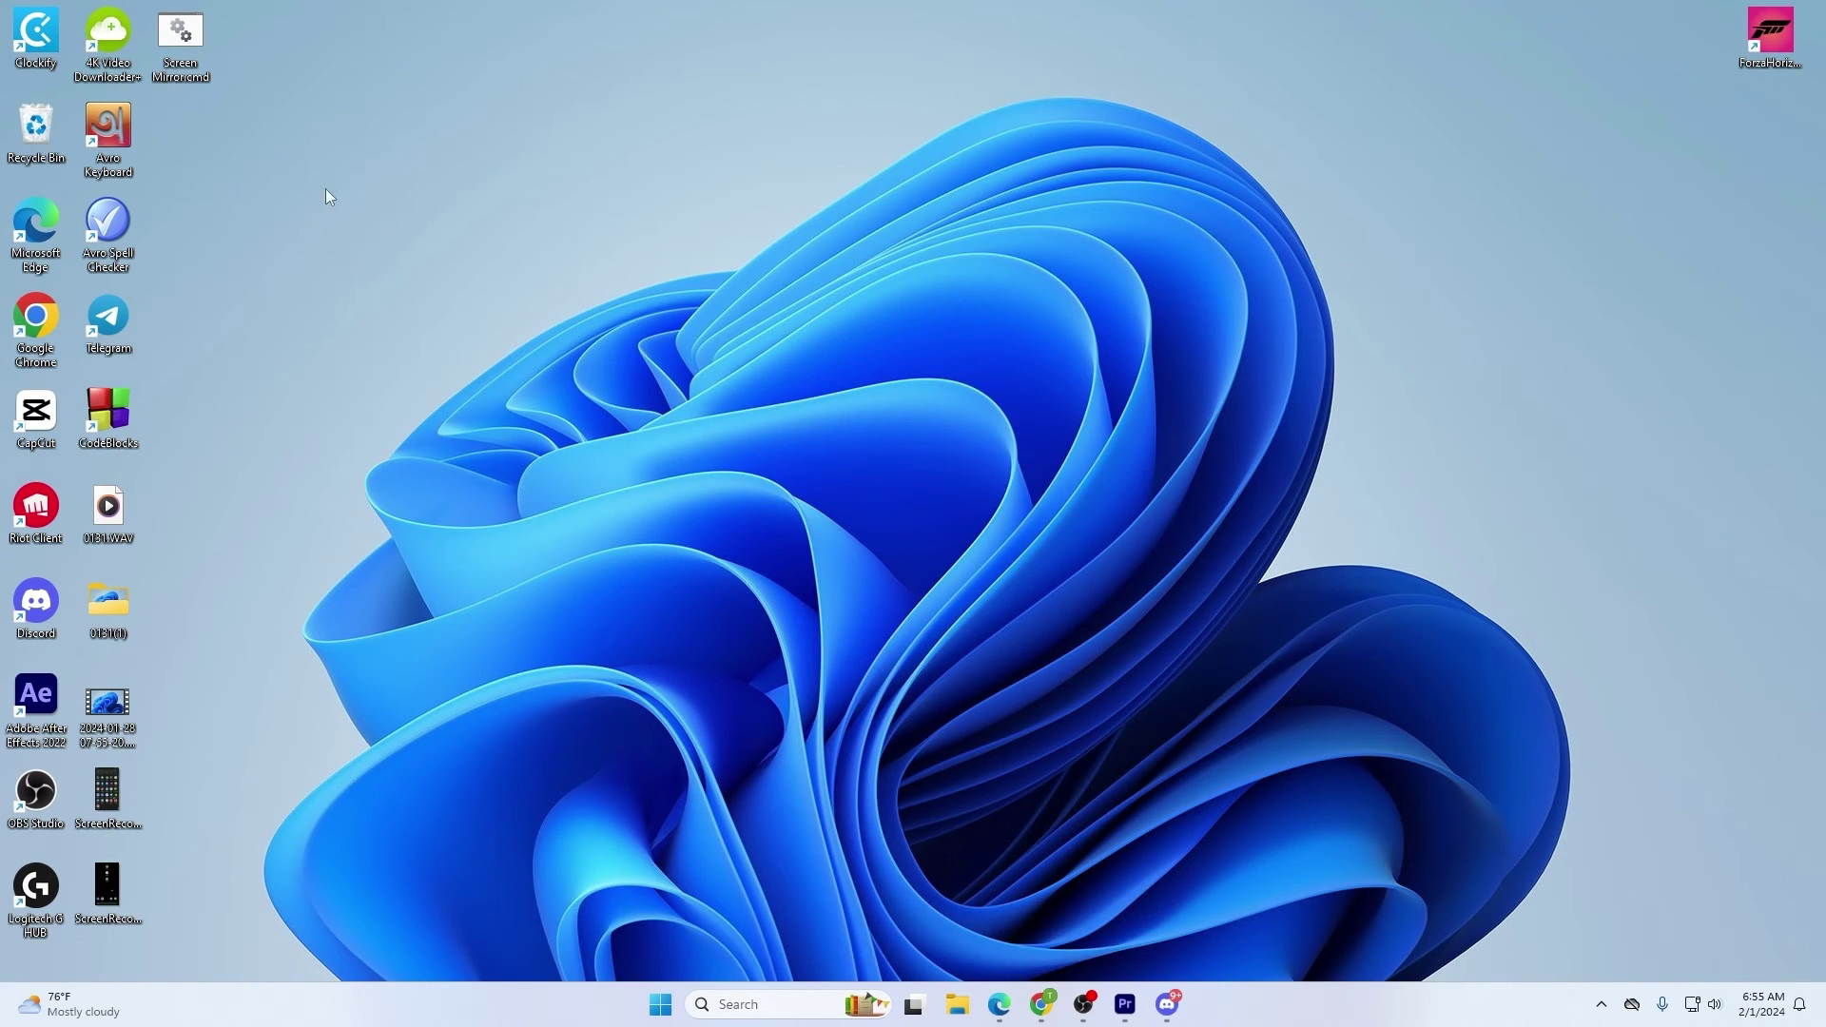
drag(207, 65, 715, 449)
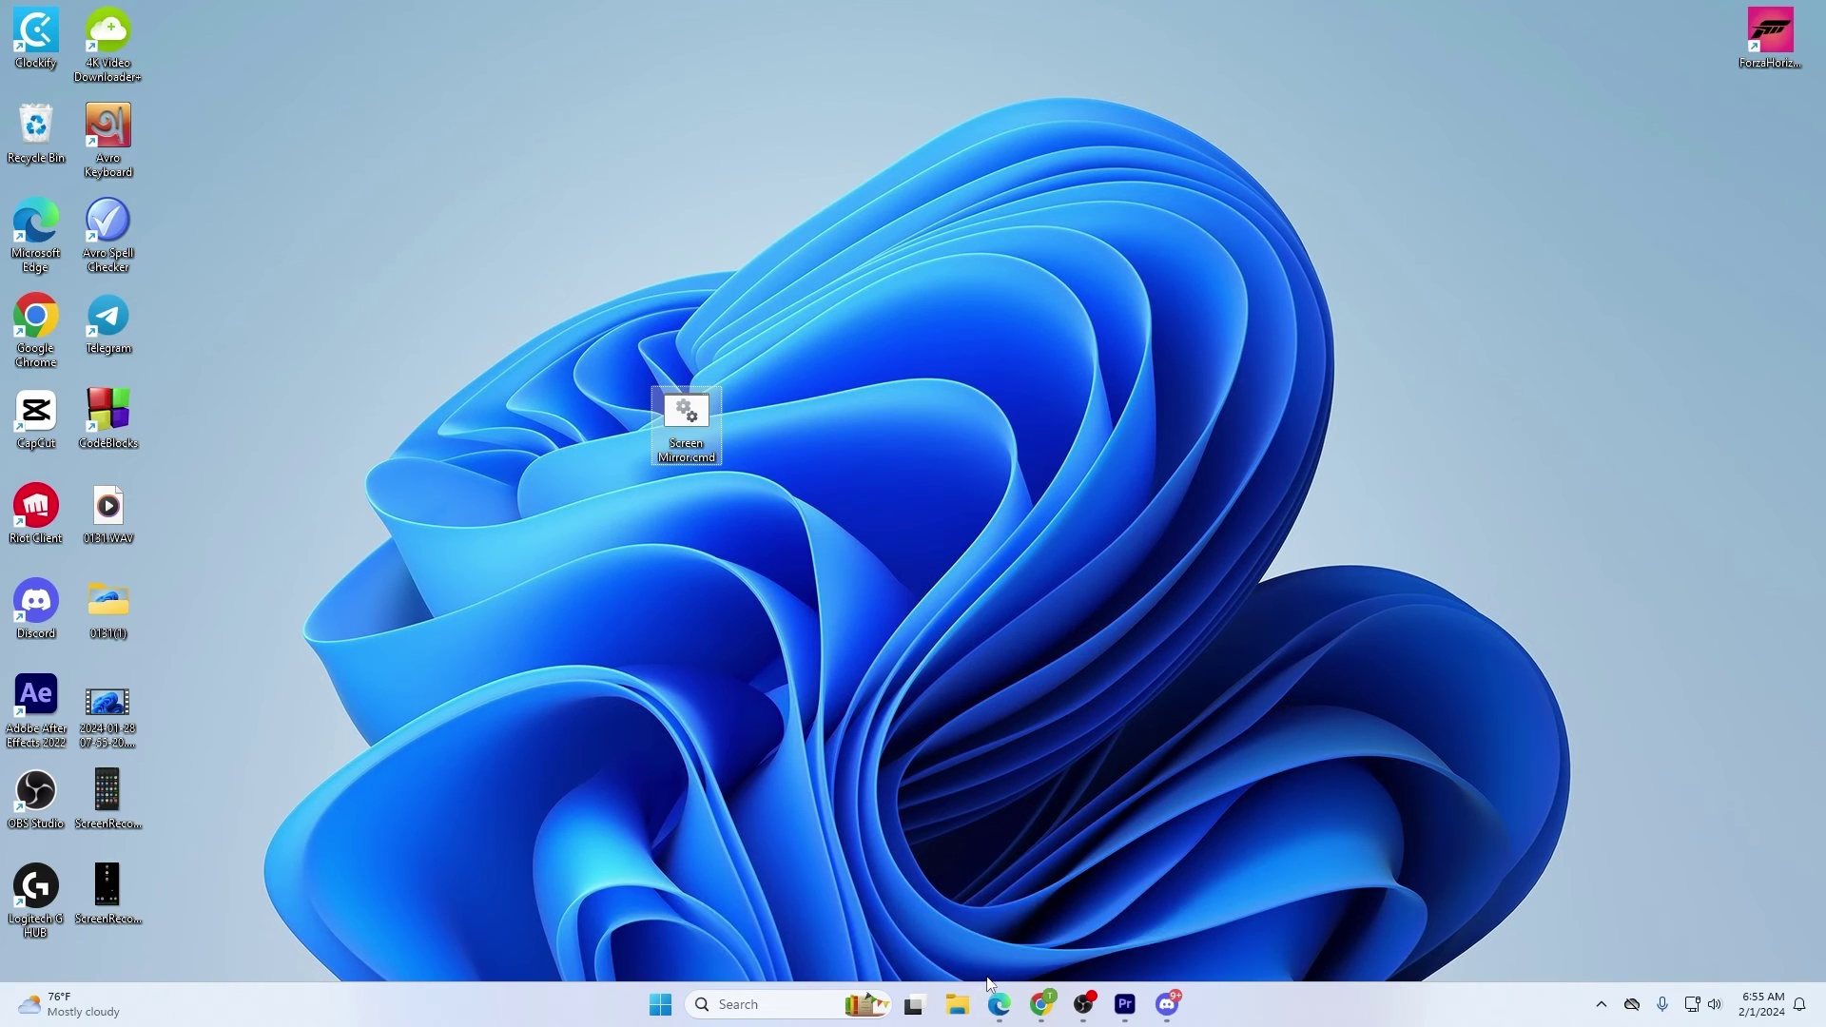
- Turn "Hide extensions for known file types" back on in File Explorer's Folder Options and close File Explorer
mouse_move(1003, 1015)
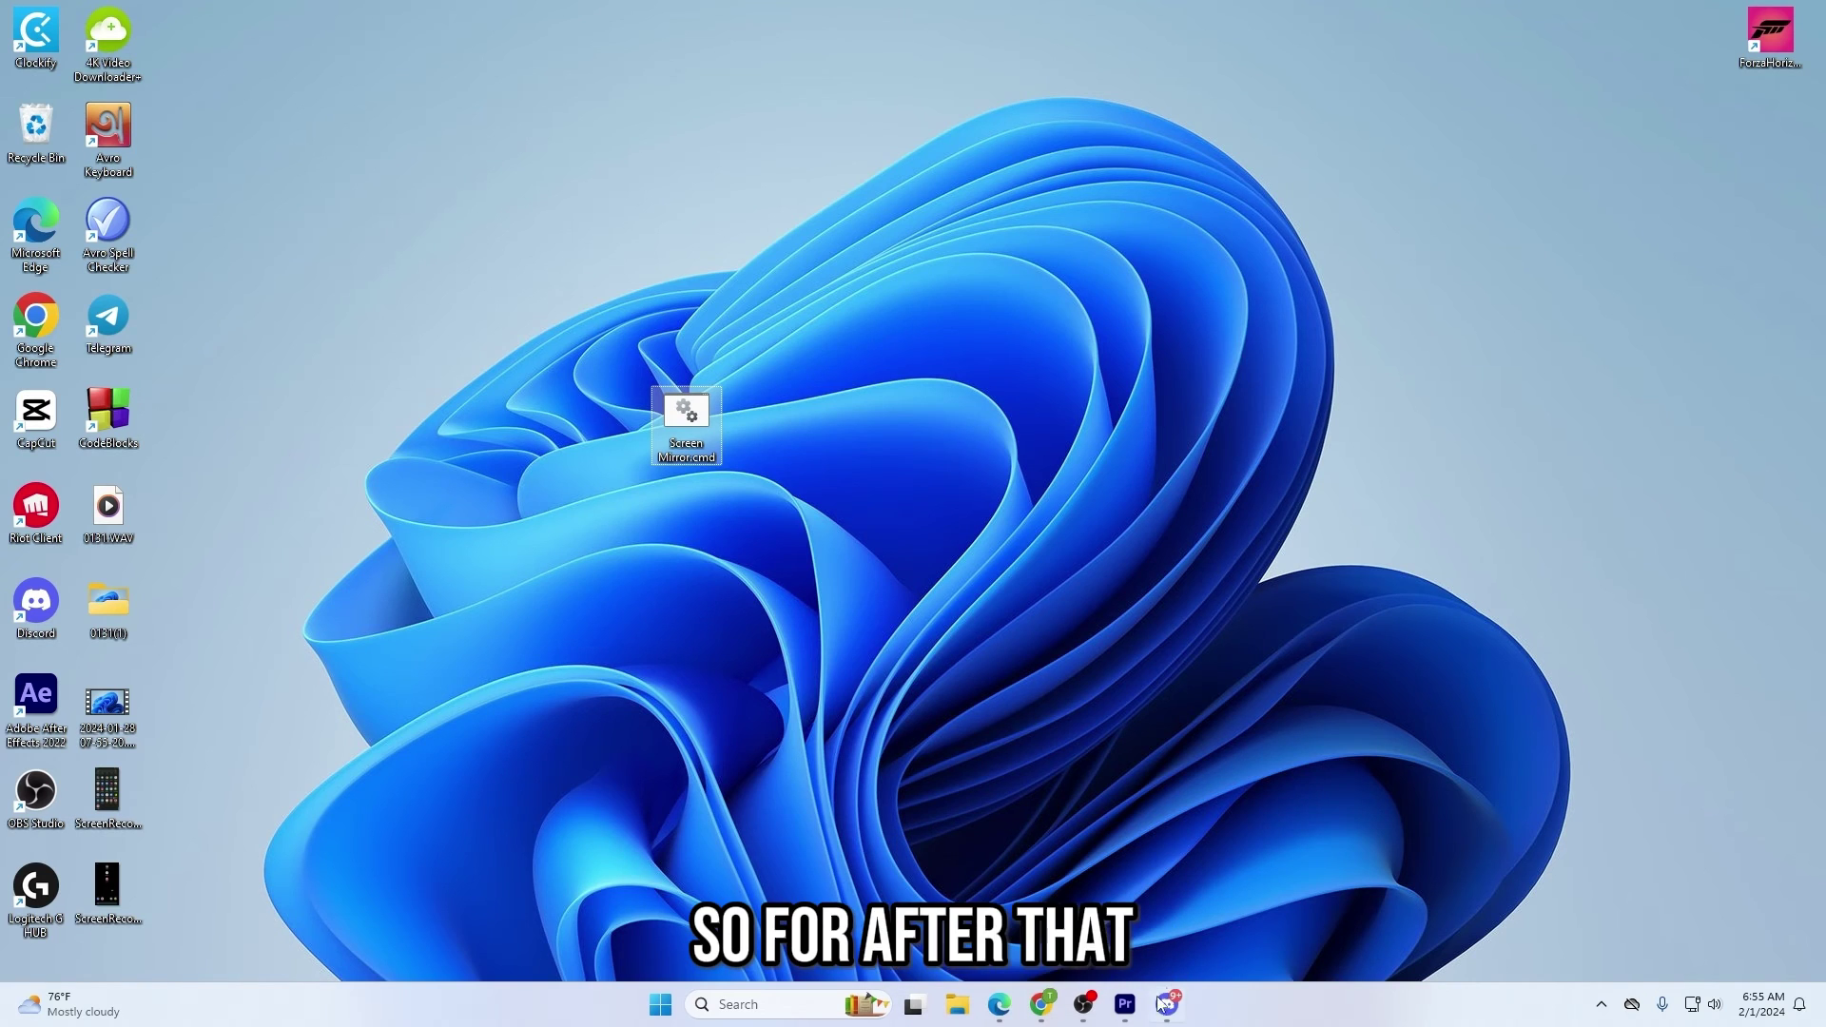
click(956, 1004)
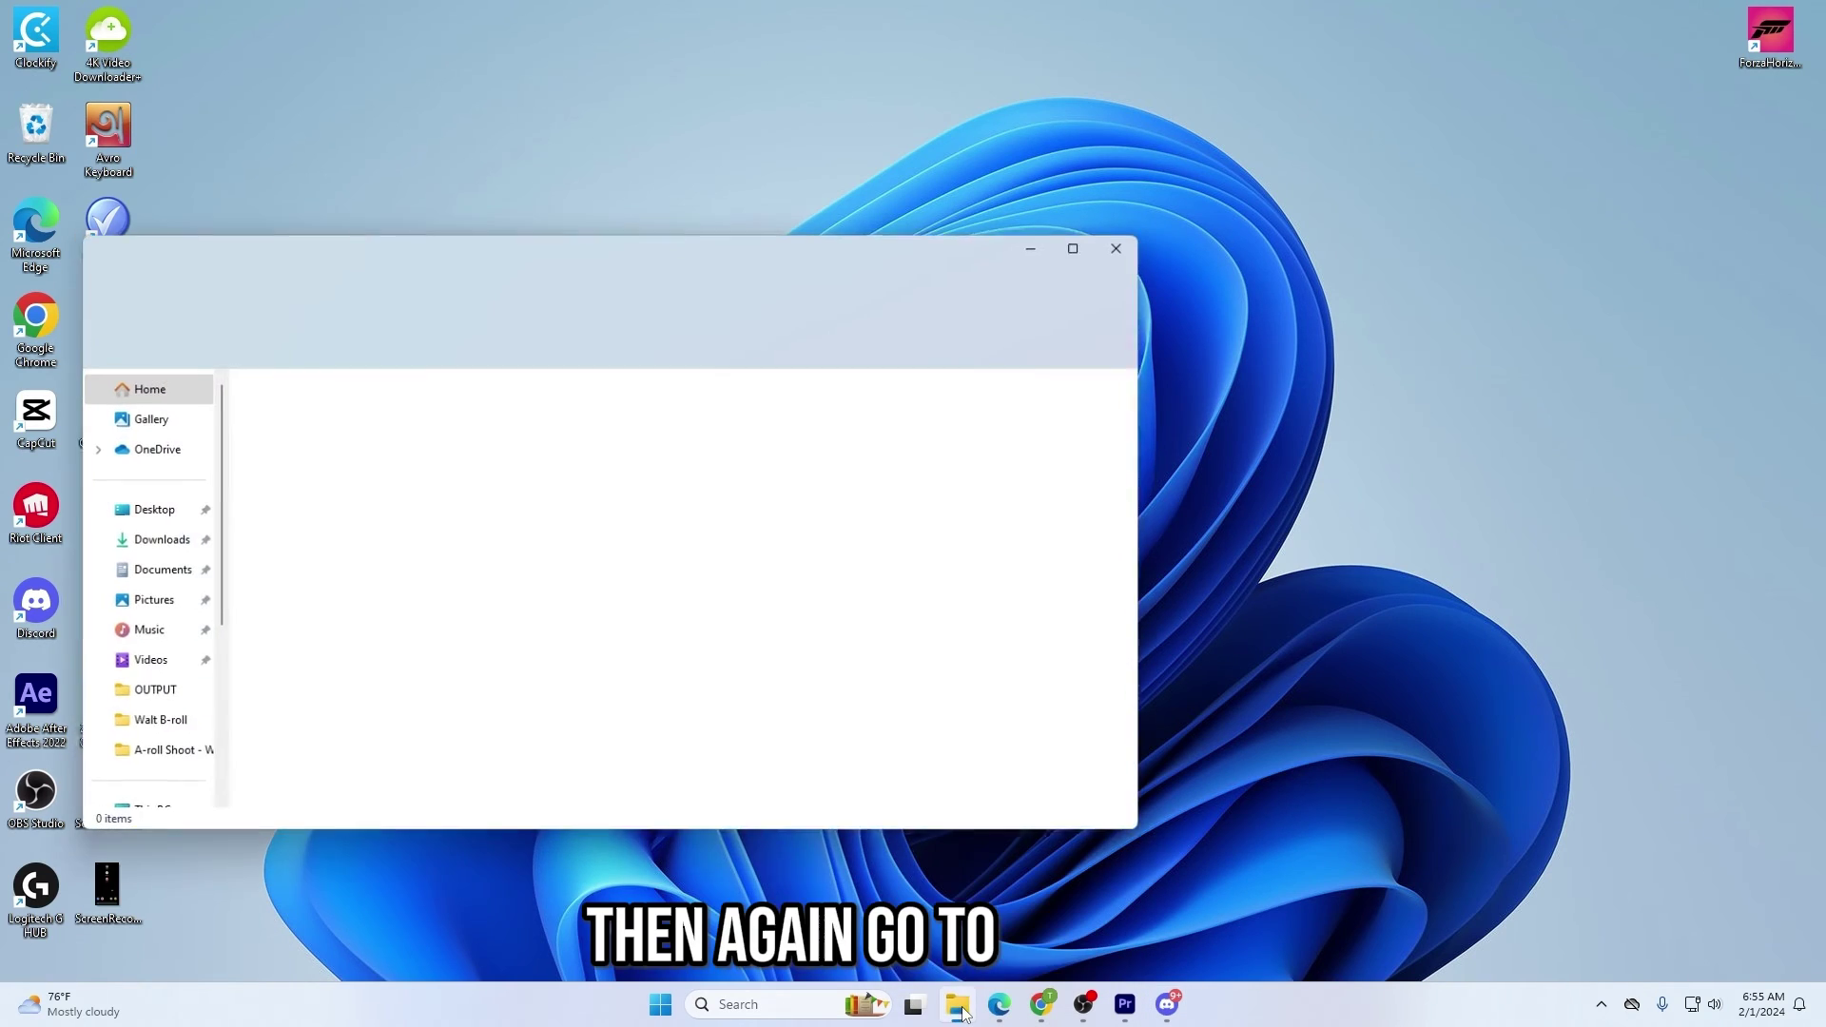
drag(530, 250, 642, 240)
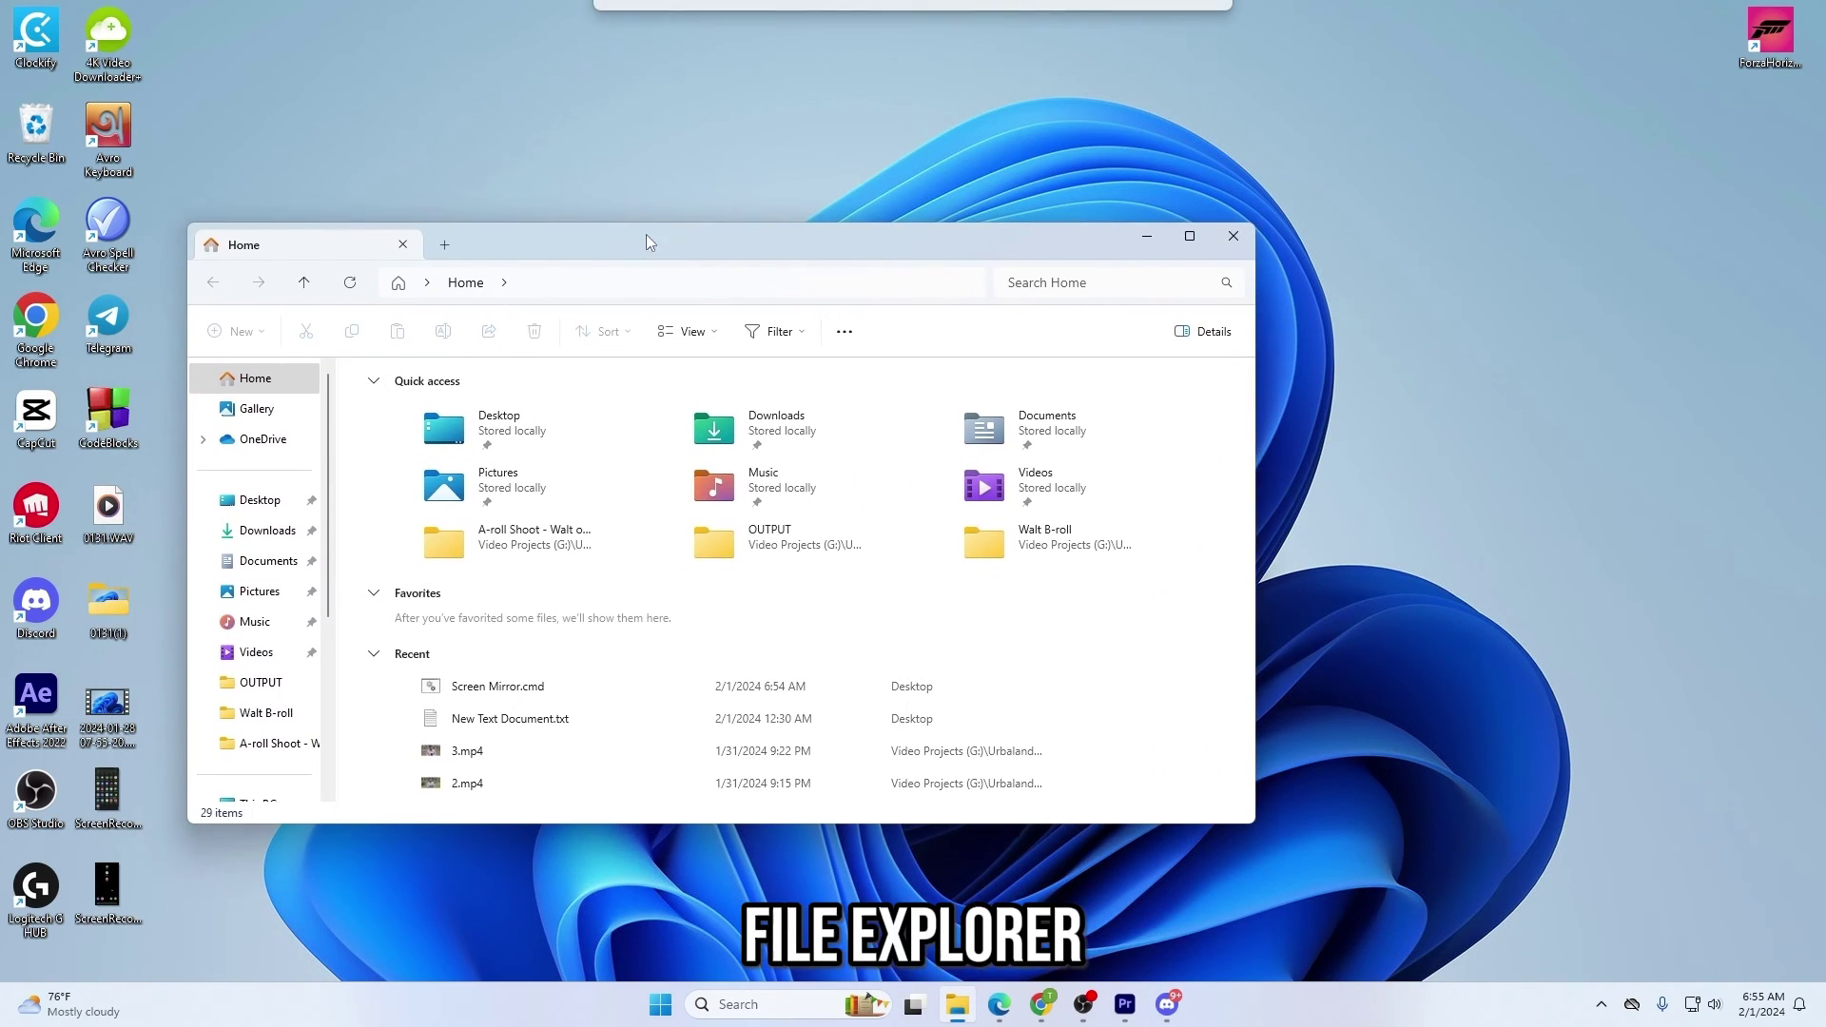
click(844, 331)
click(777, 540)
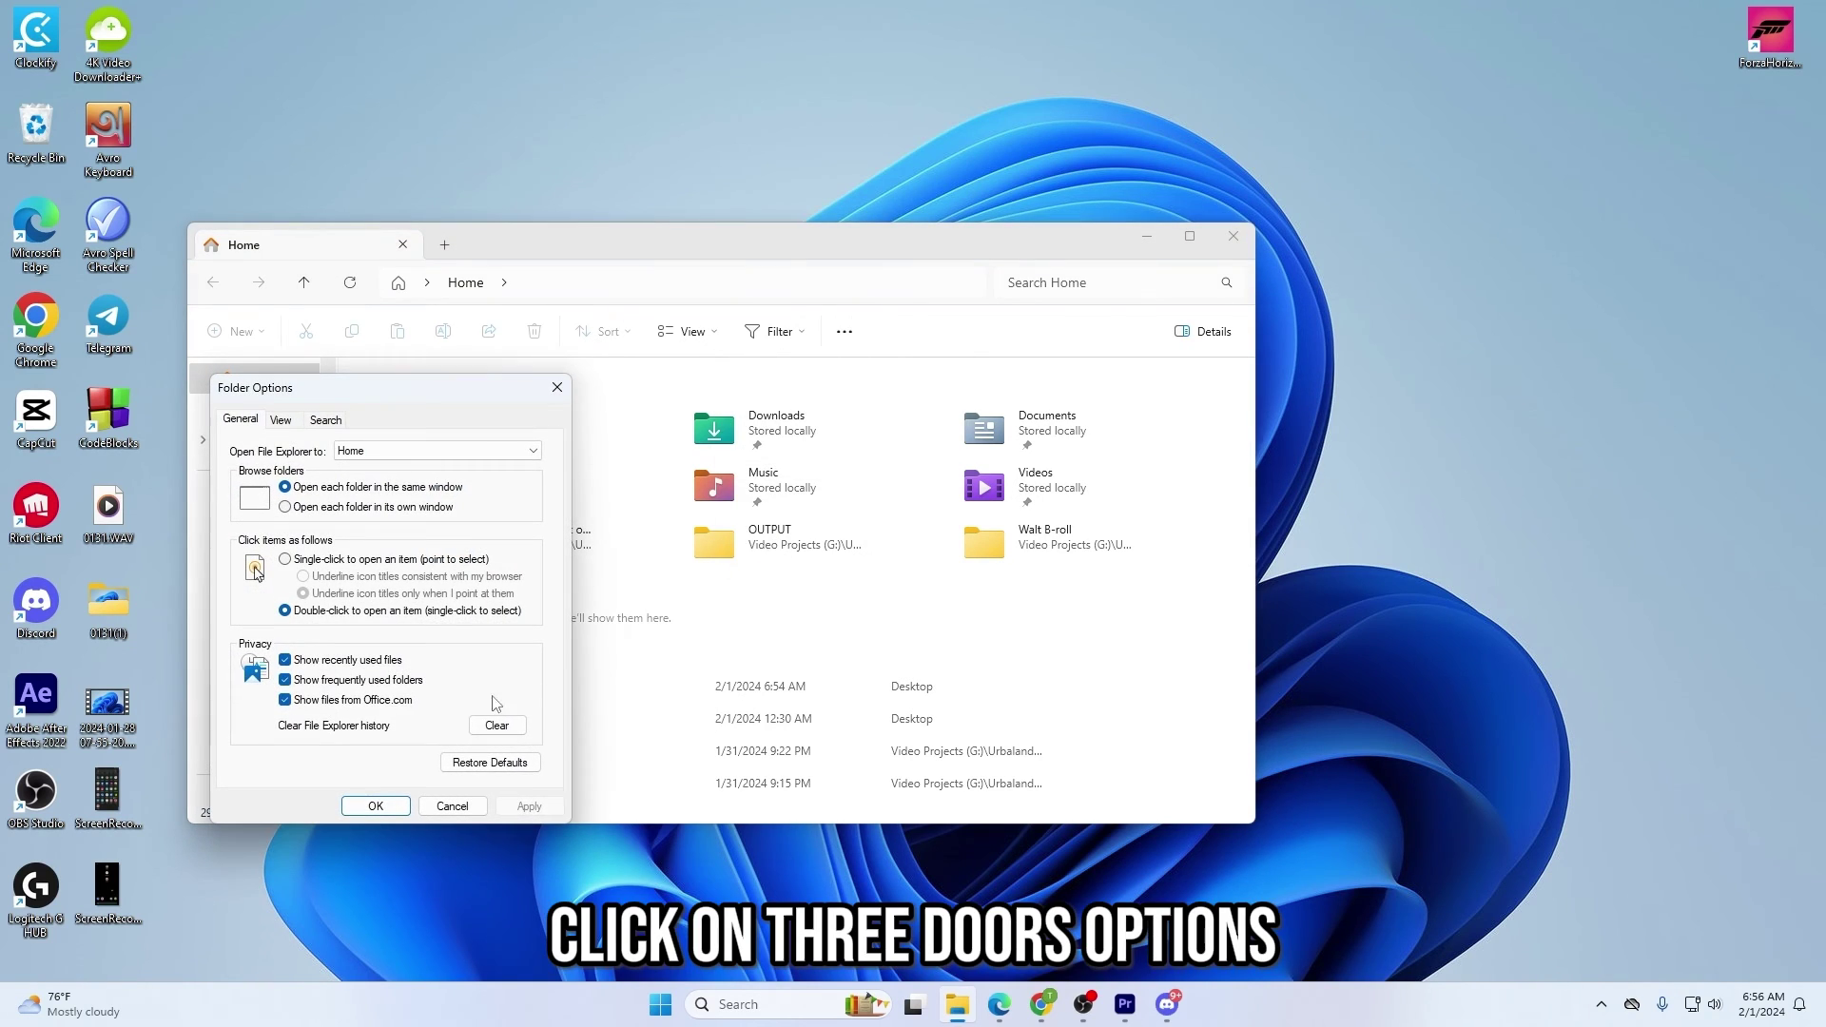
click(281, 421)
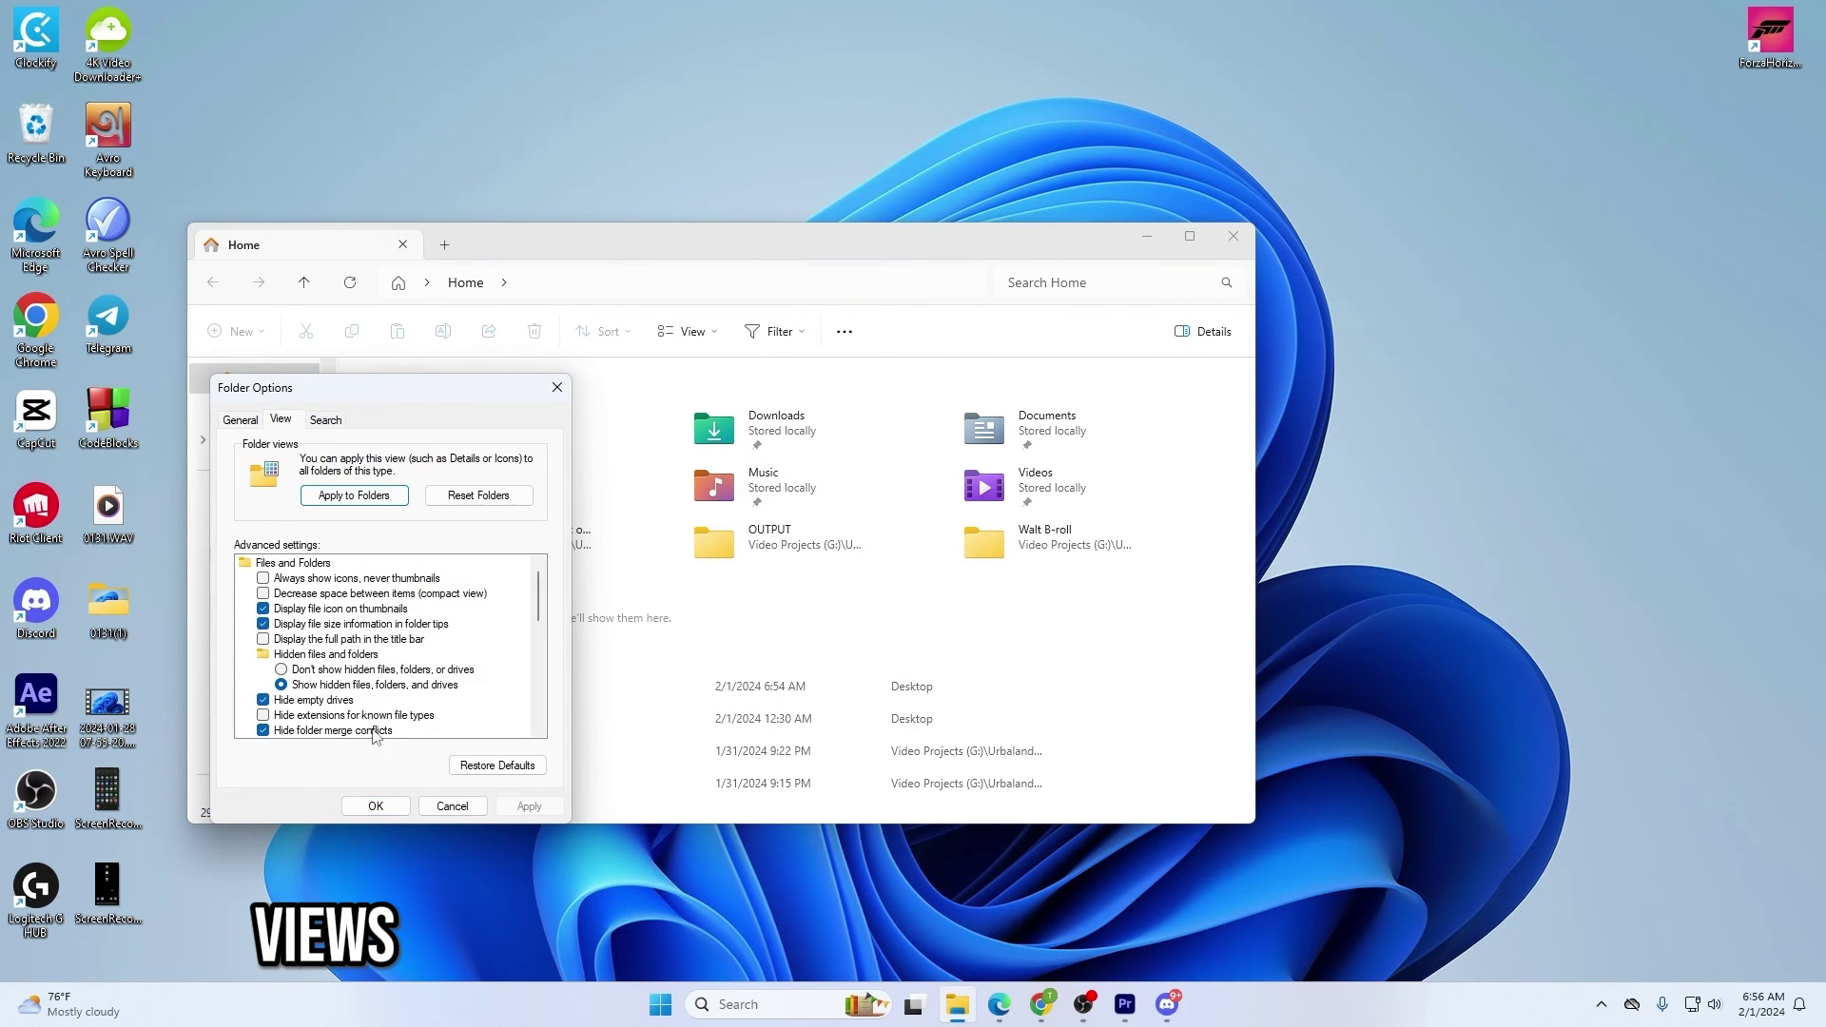
click(263, 715)
click(529, 806)
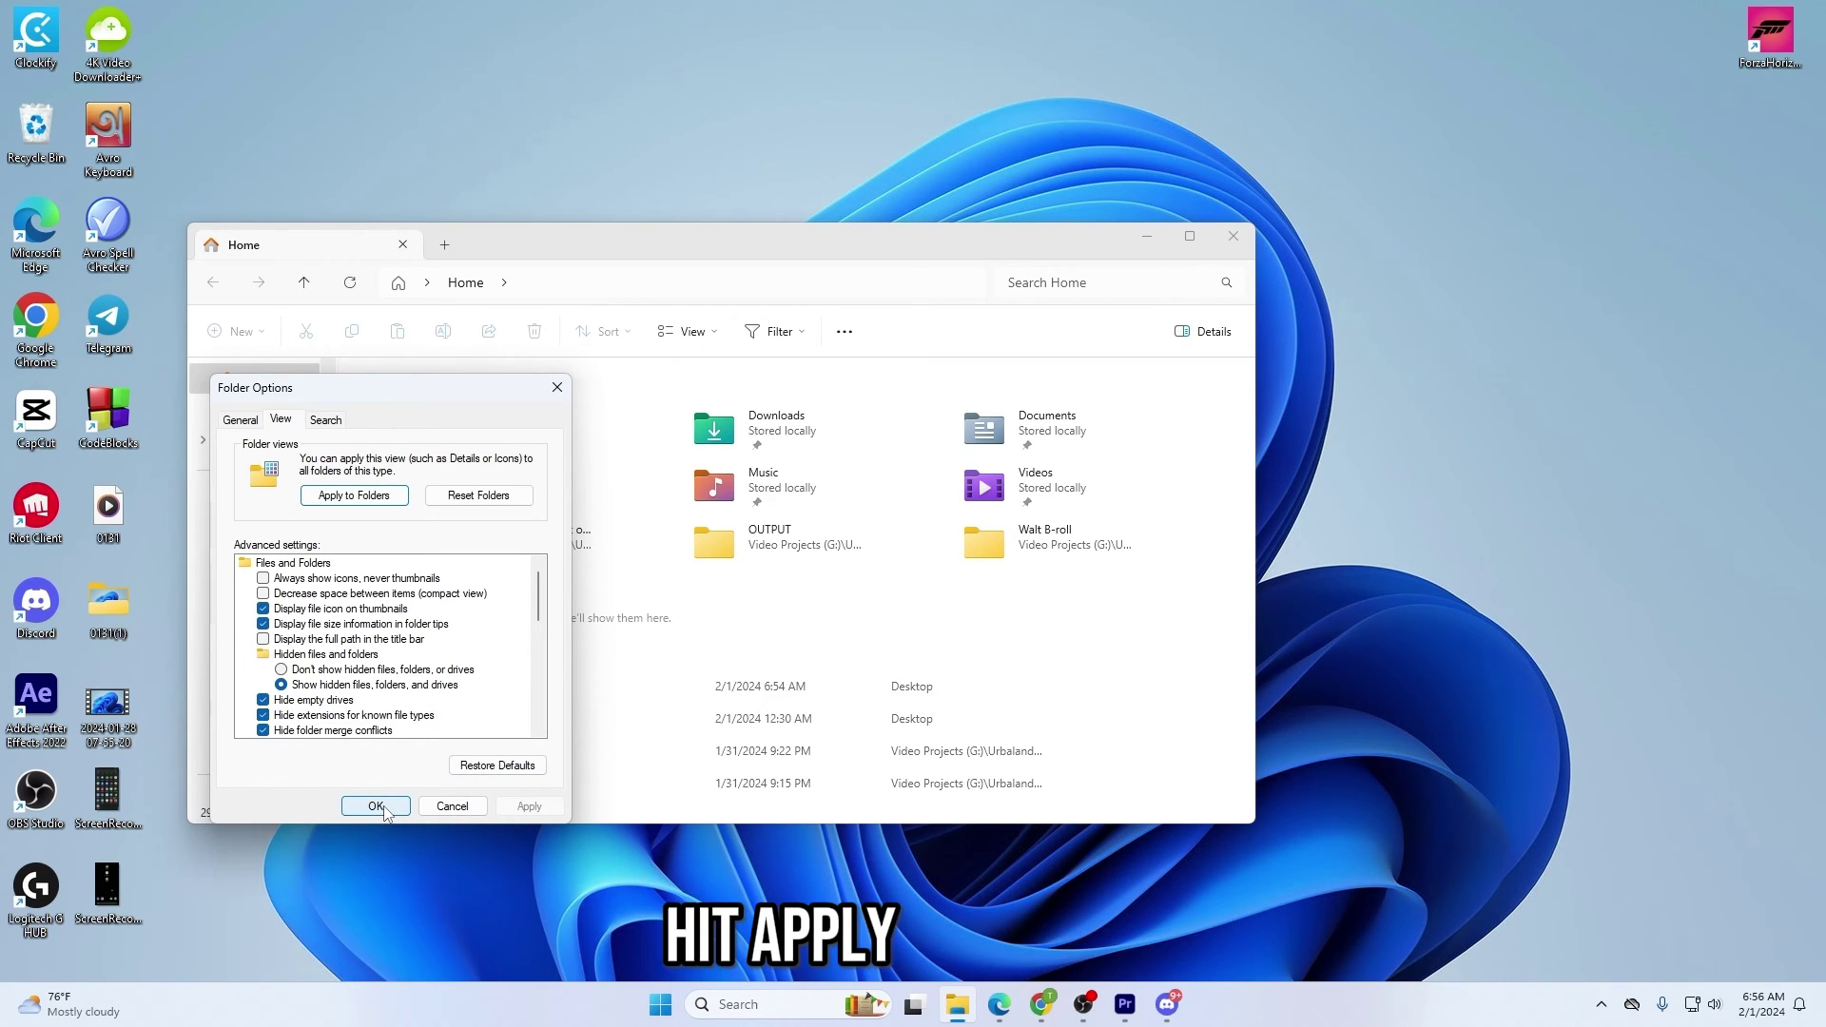
click(375, 806)
click(1232, 237)
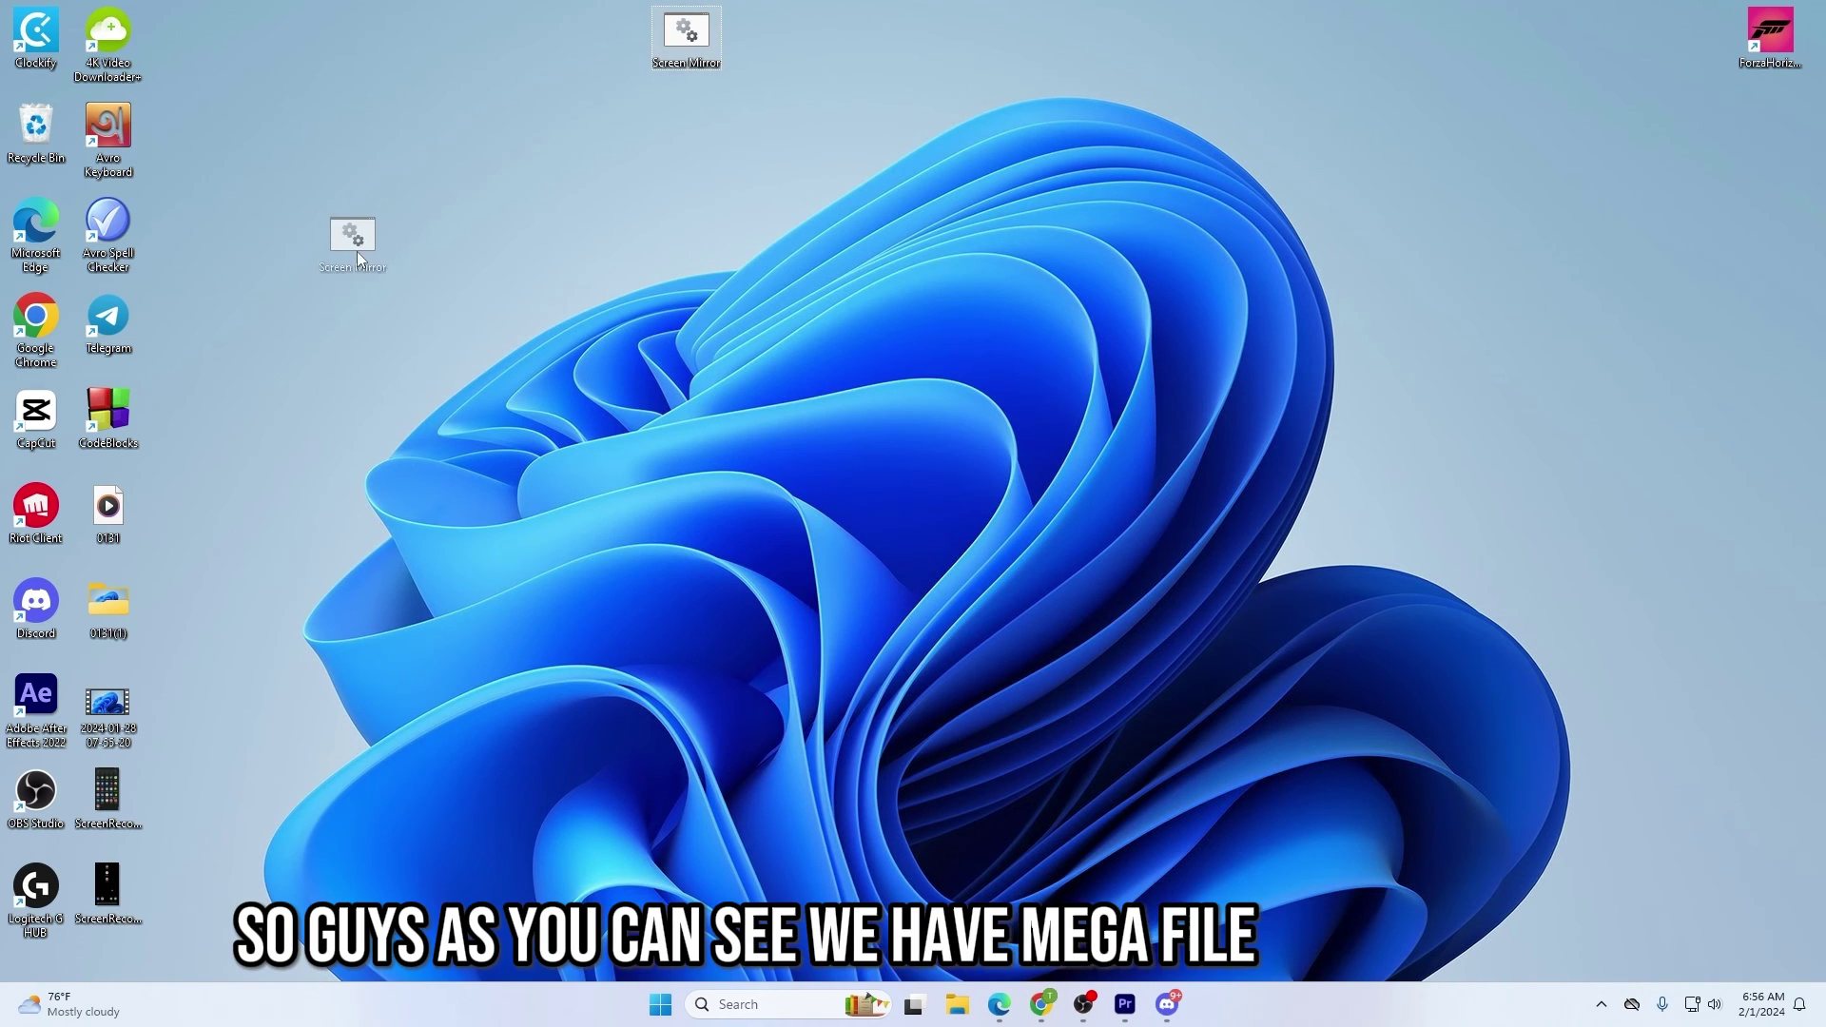
- Move the Screen Mirror file near the other desktop icons and run it to start phone mirroring
drag(356, 251, 288, 245)
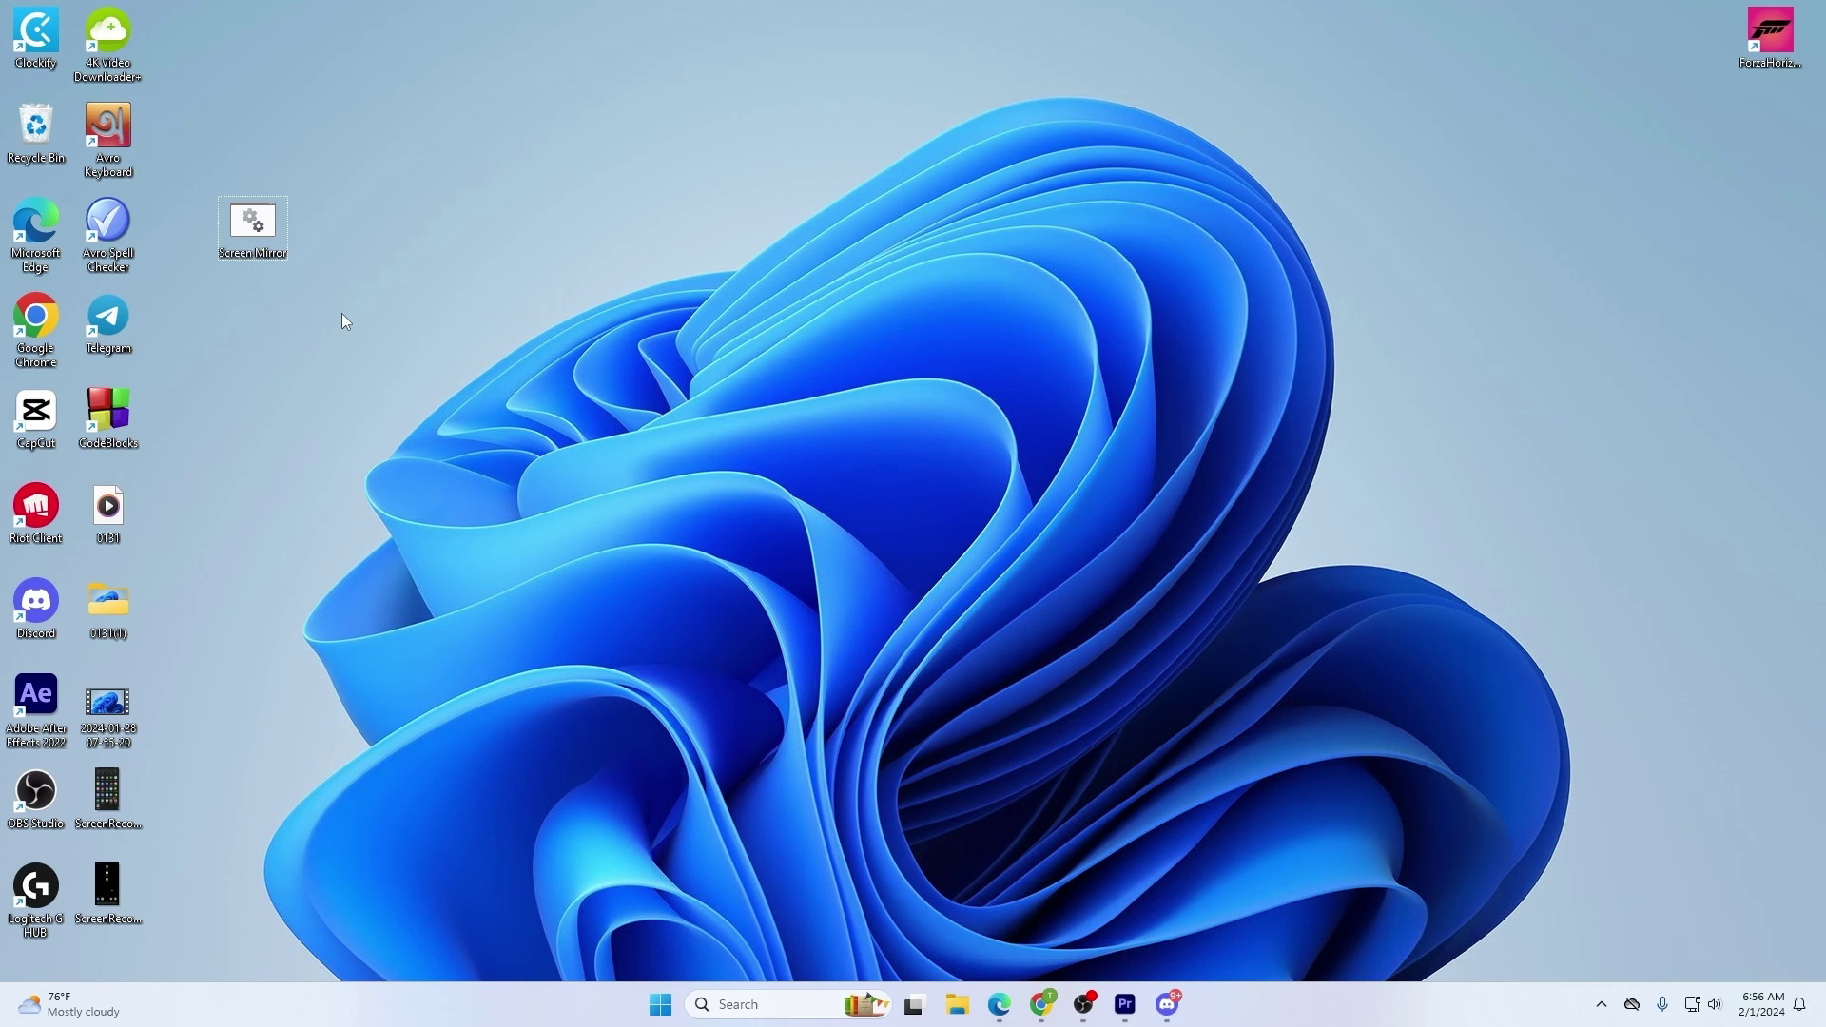
double_click(266, 245)
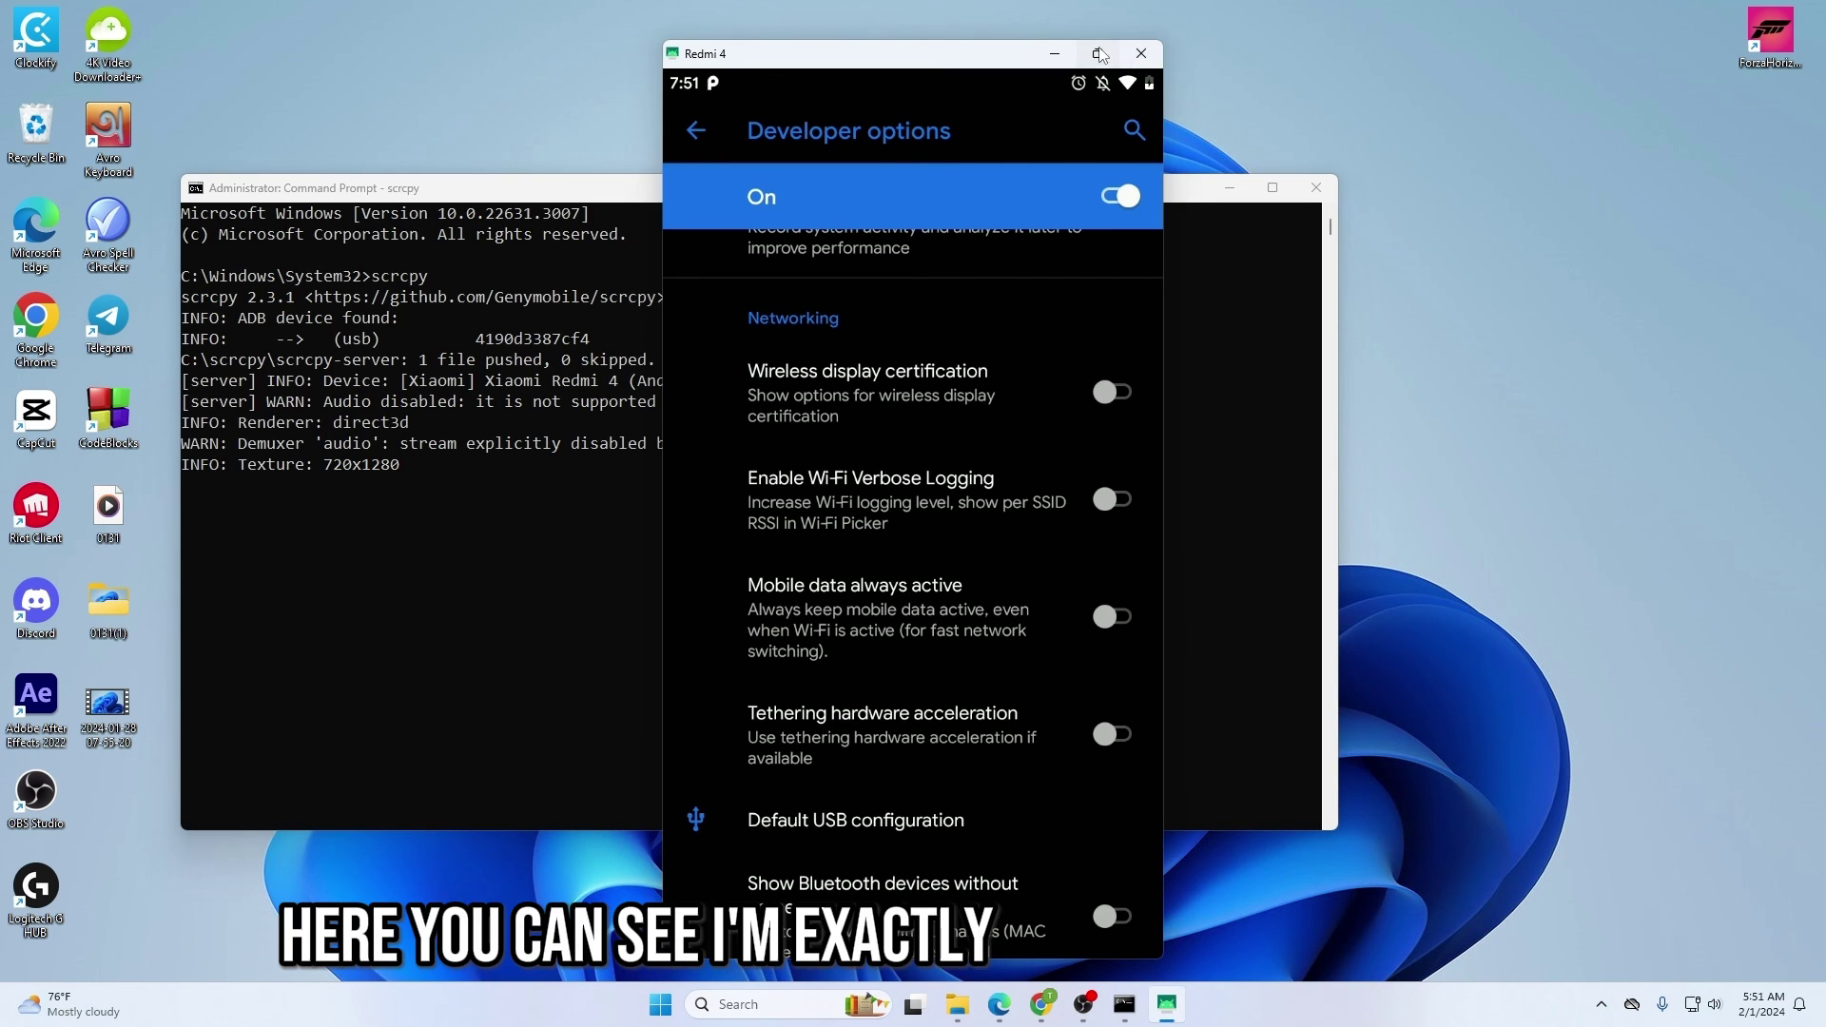
- Maximize the mirrored phone window and go back from Developer options to the phone's home screen
click(1109, 61)
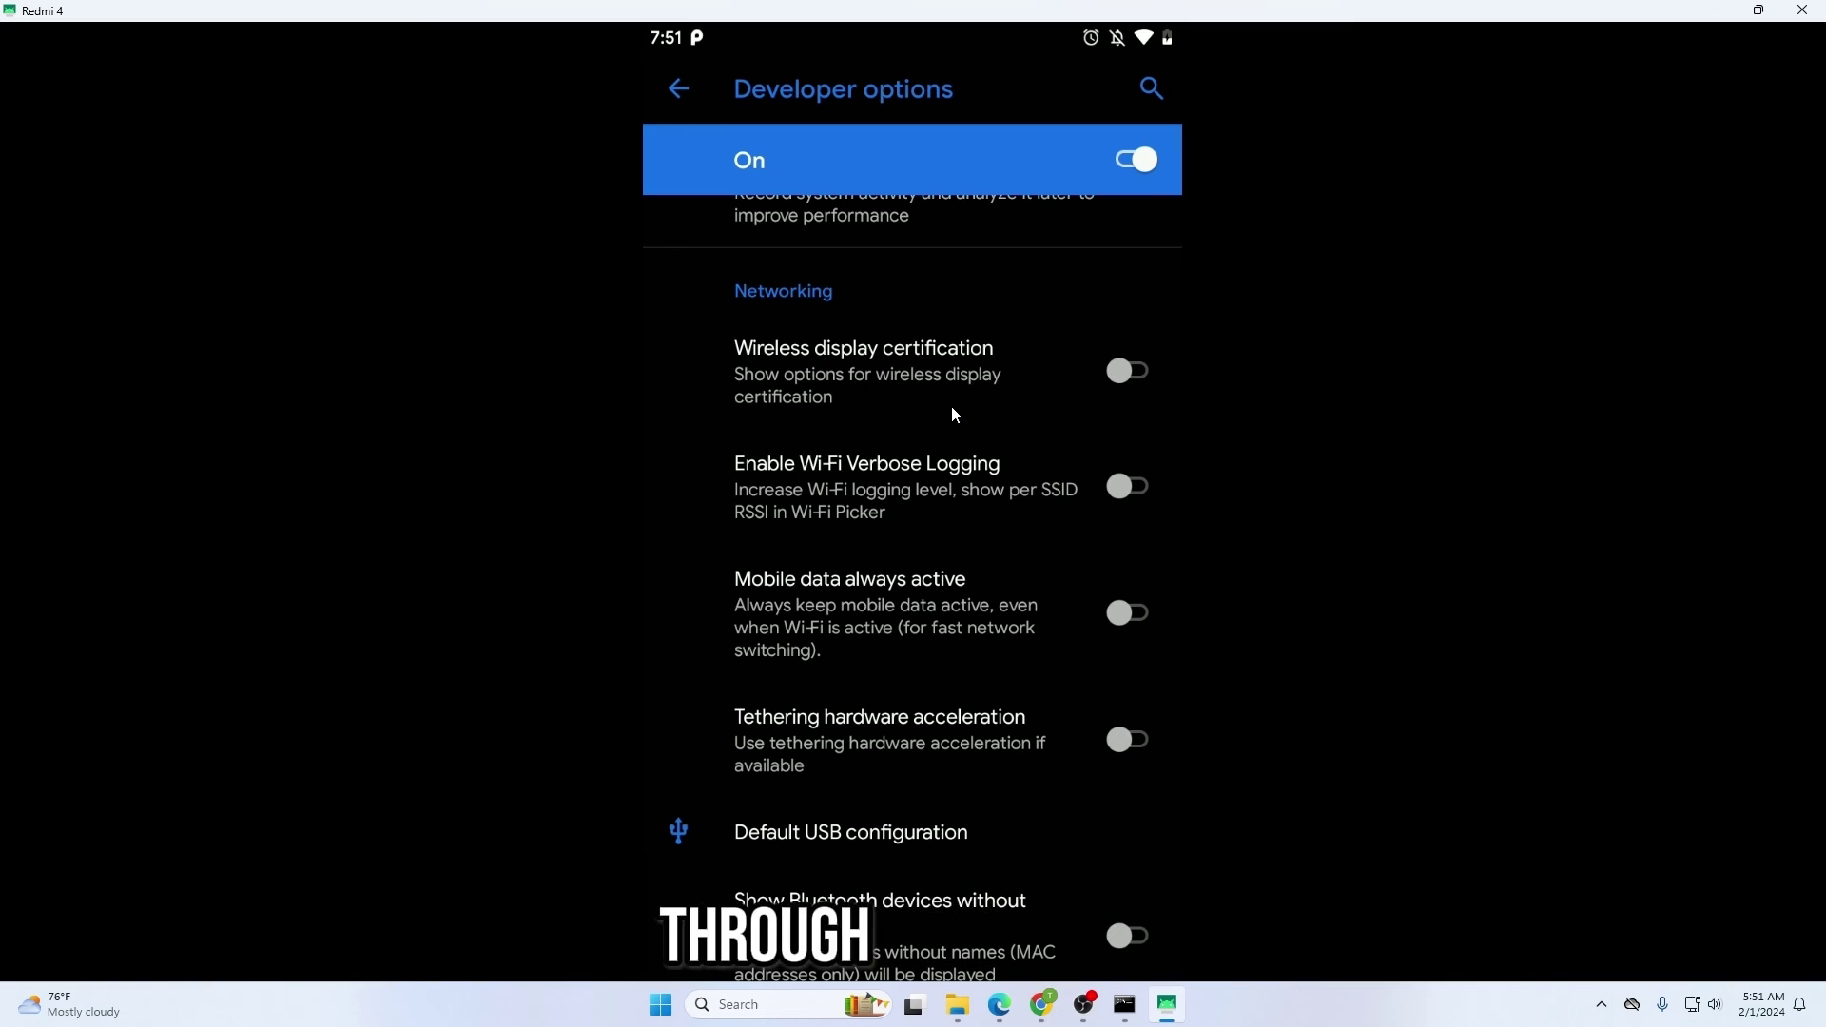
right_click(889, 379)
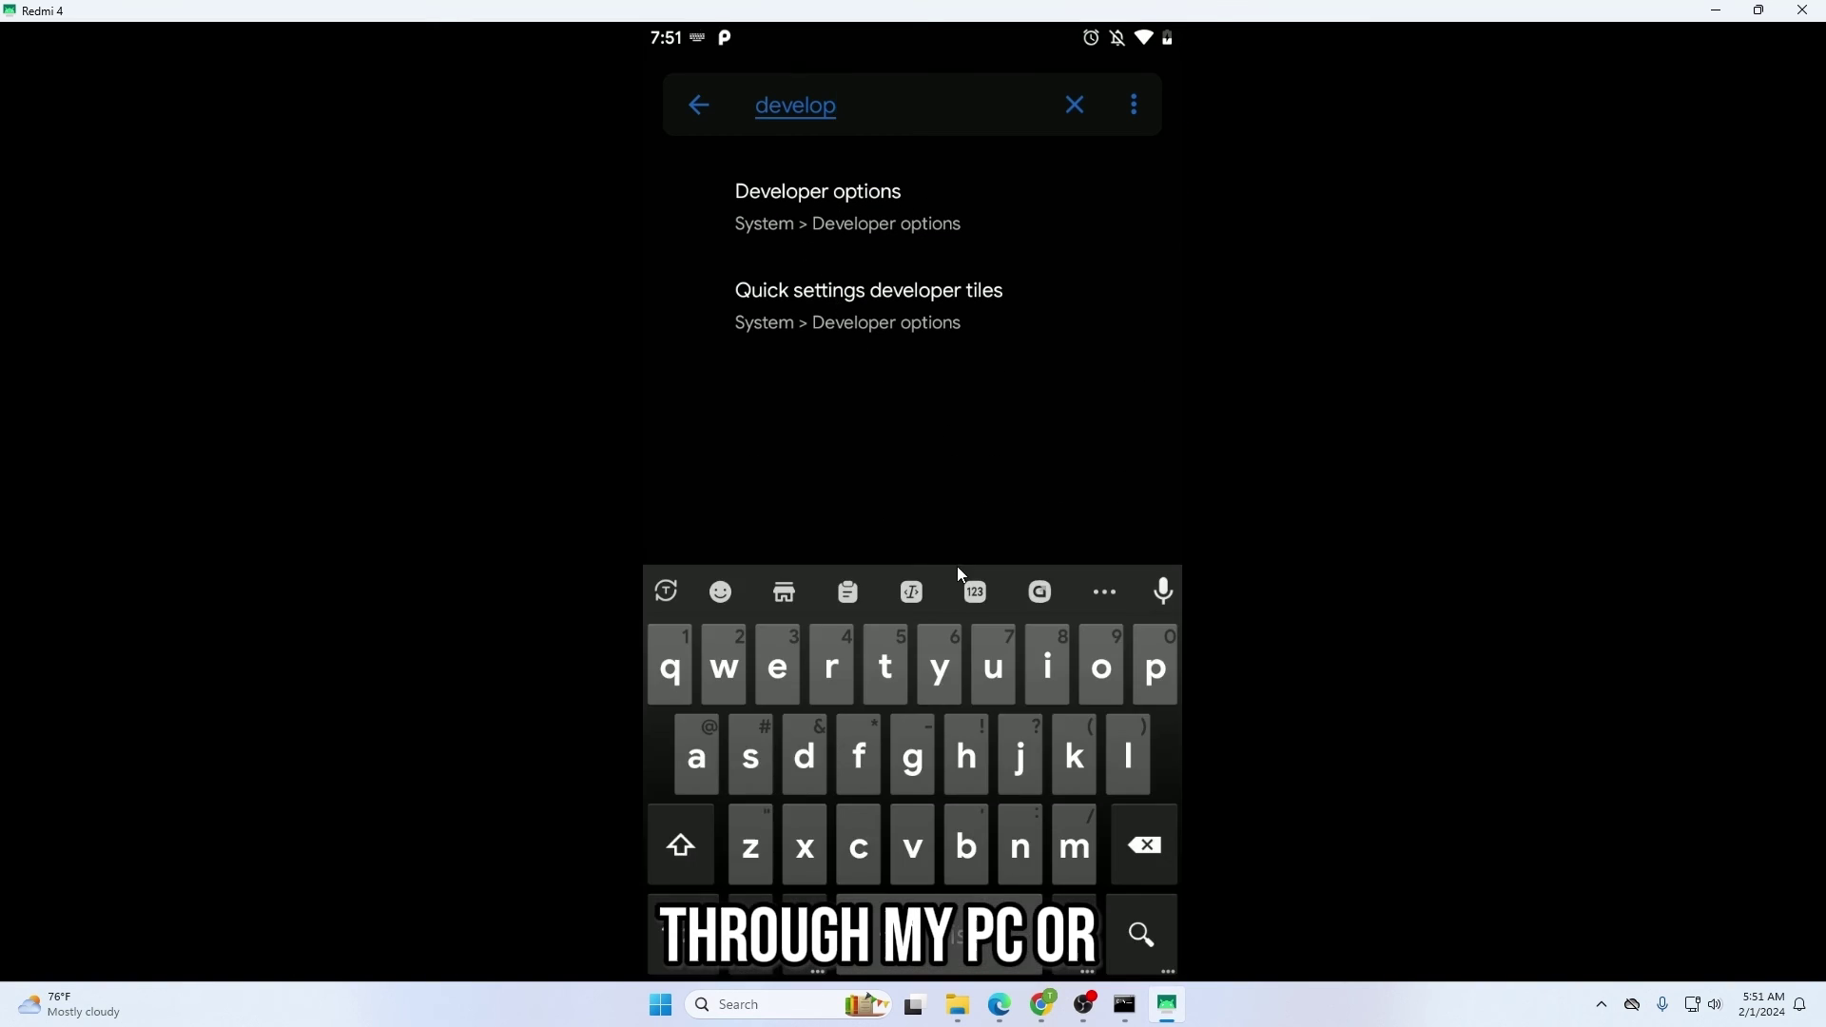
right_click(956, 567)
right_click(907, 453)
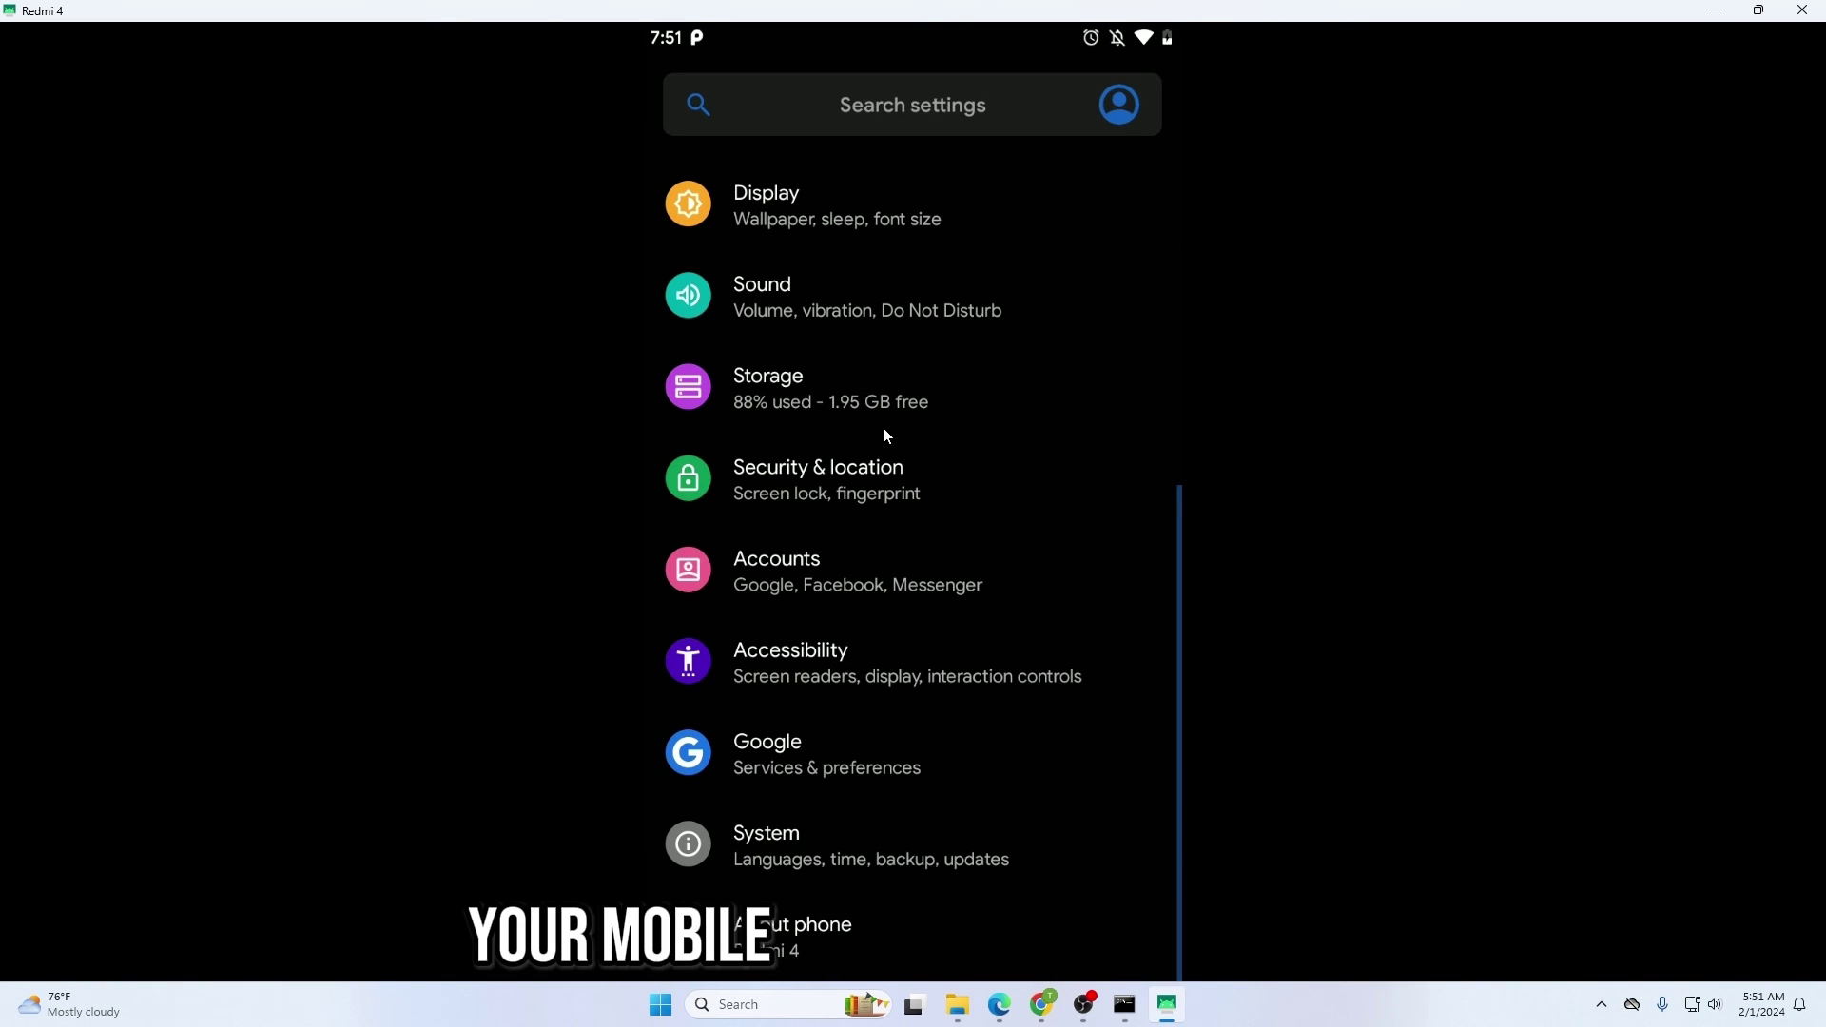
right_click(882, 428)
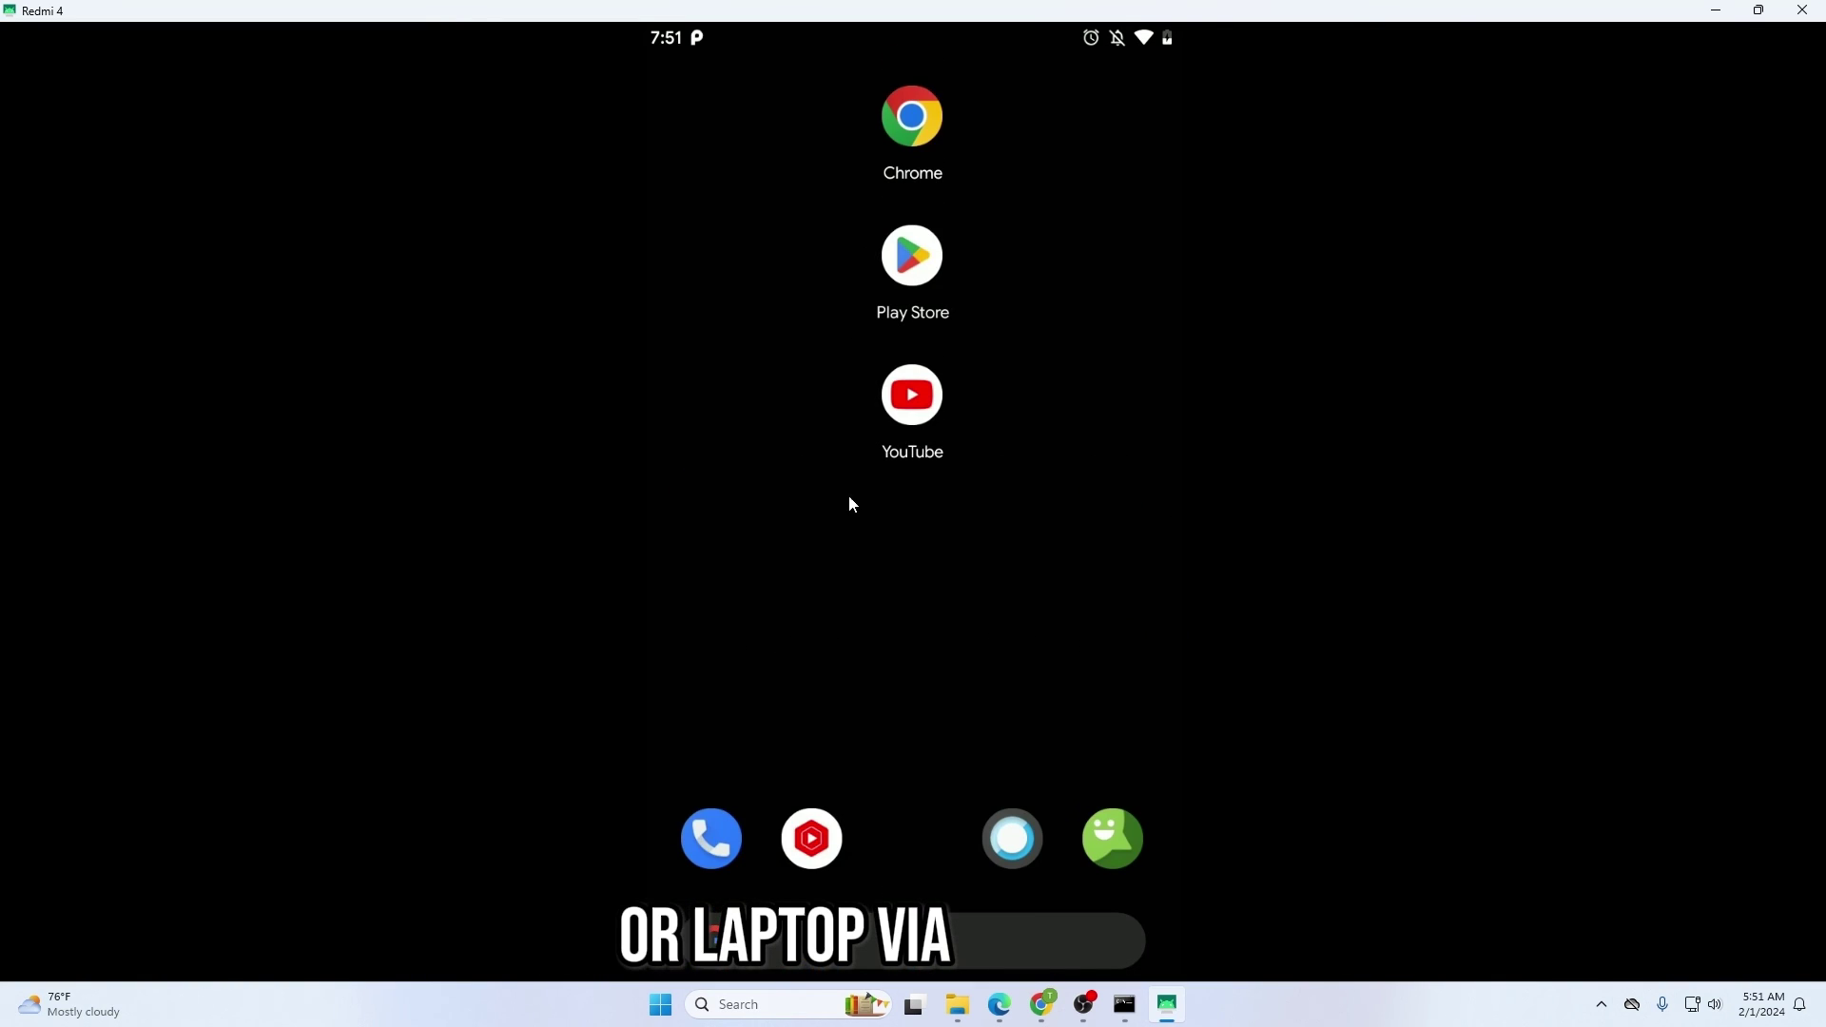
- Open the app drawer from the home screen of the mirrored phone
drag(848, 496, 847, 197)
right_click(847, 197)
drag(837, 666, 827, 298)
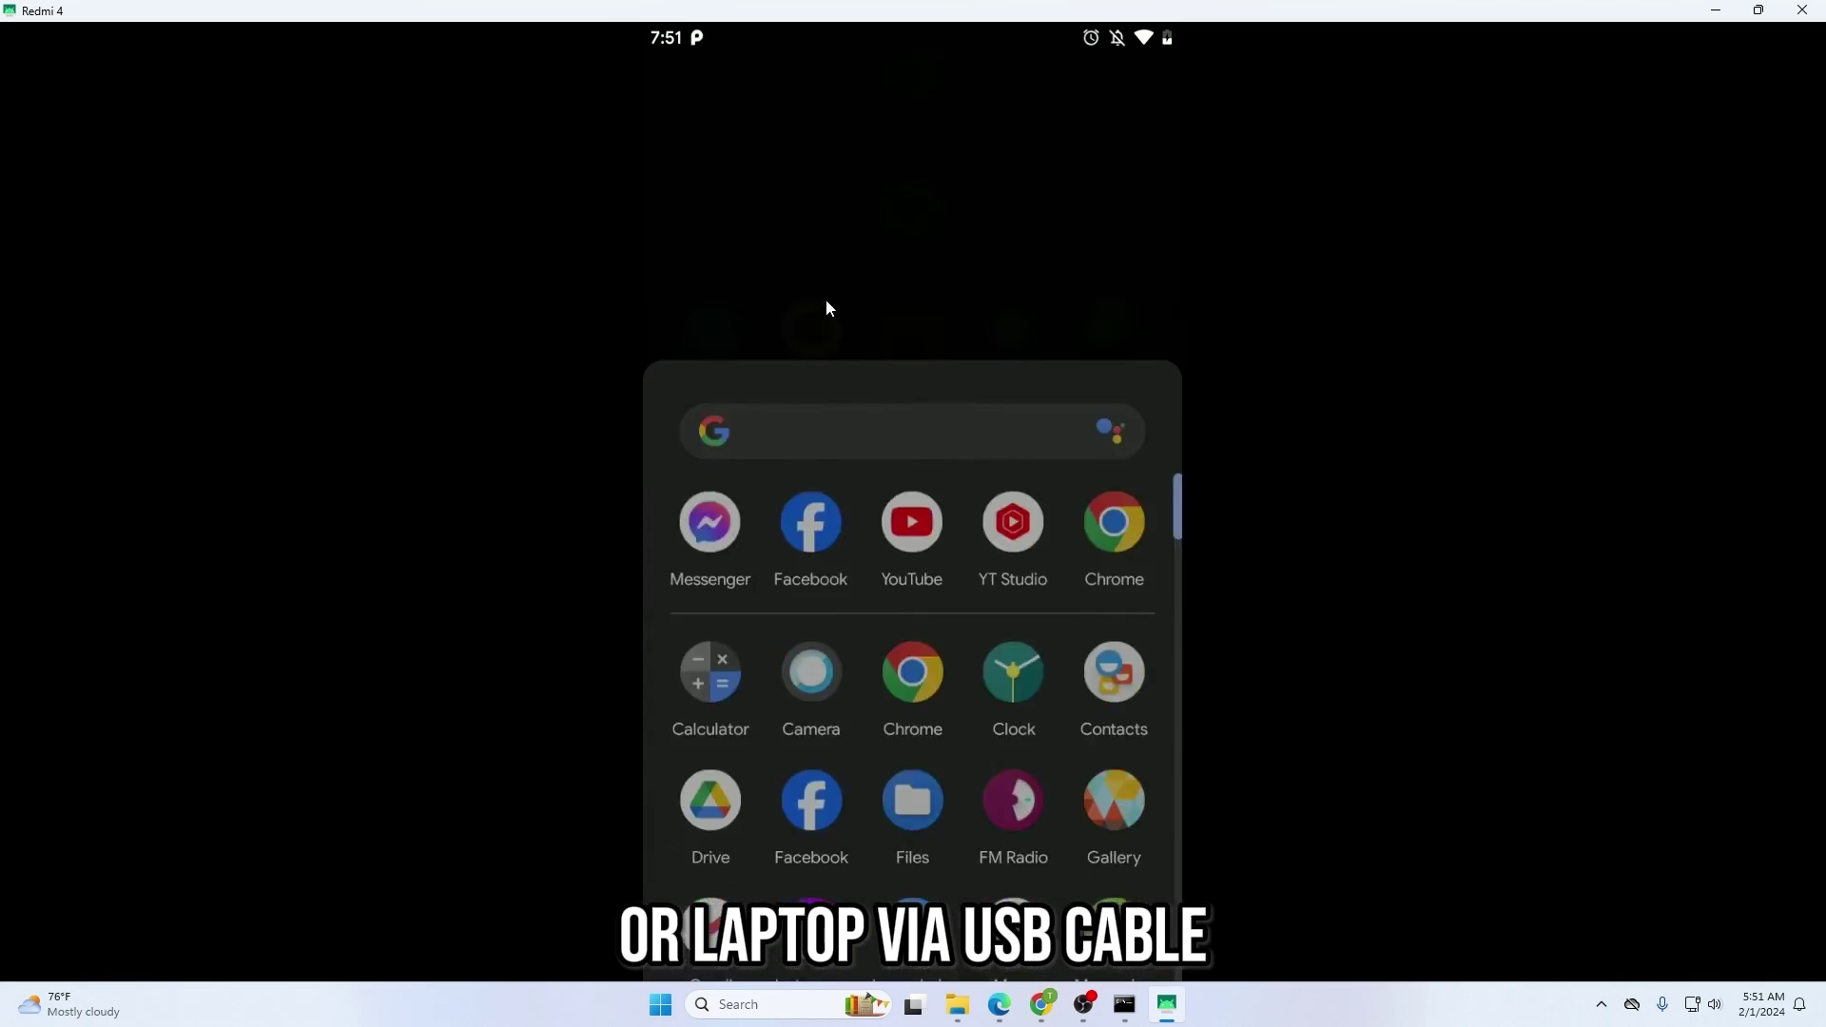
drag(869, 815, 905, 683)
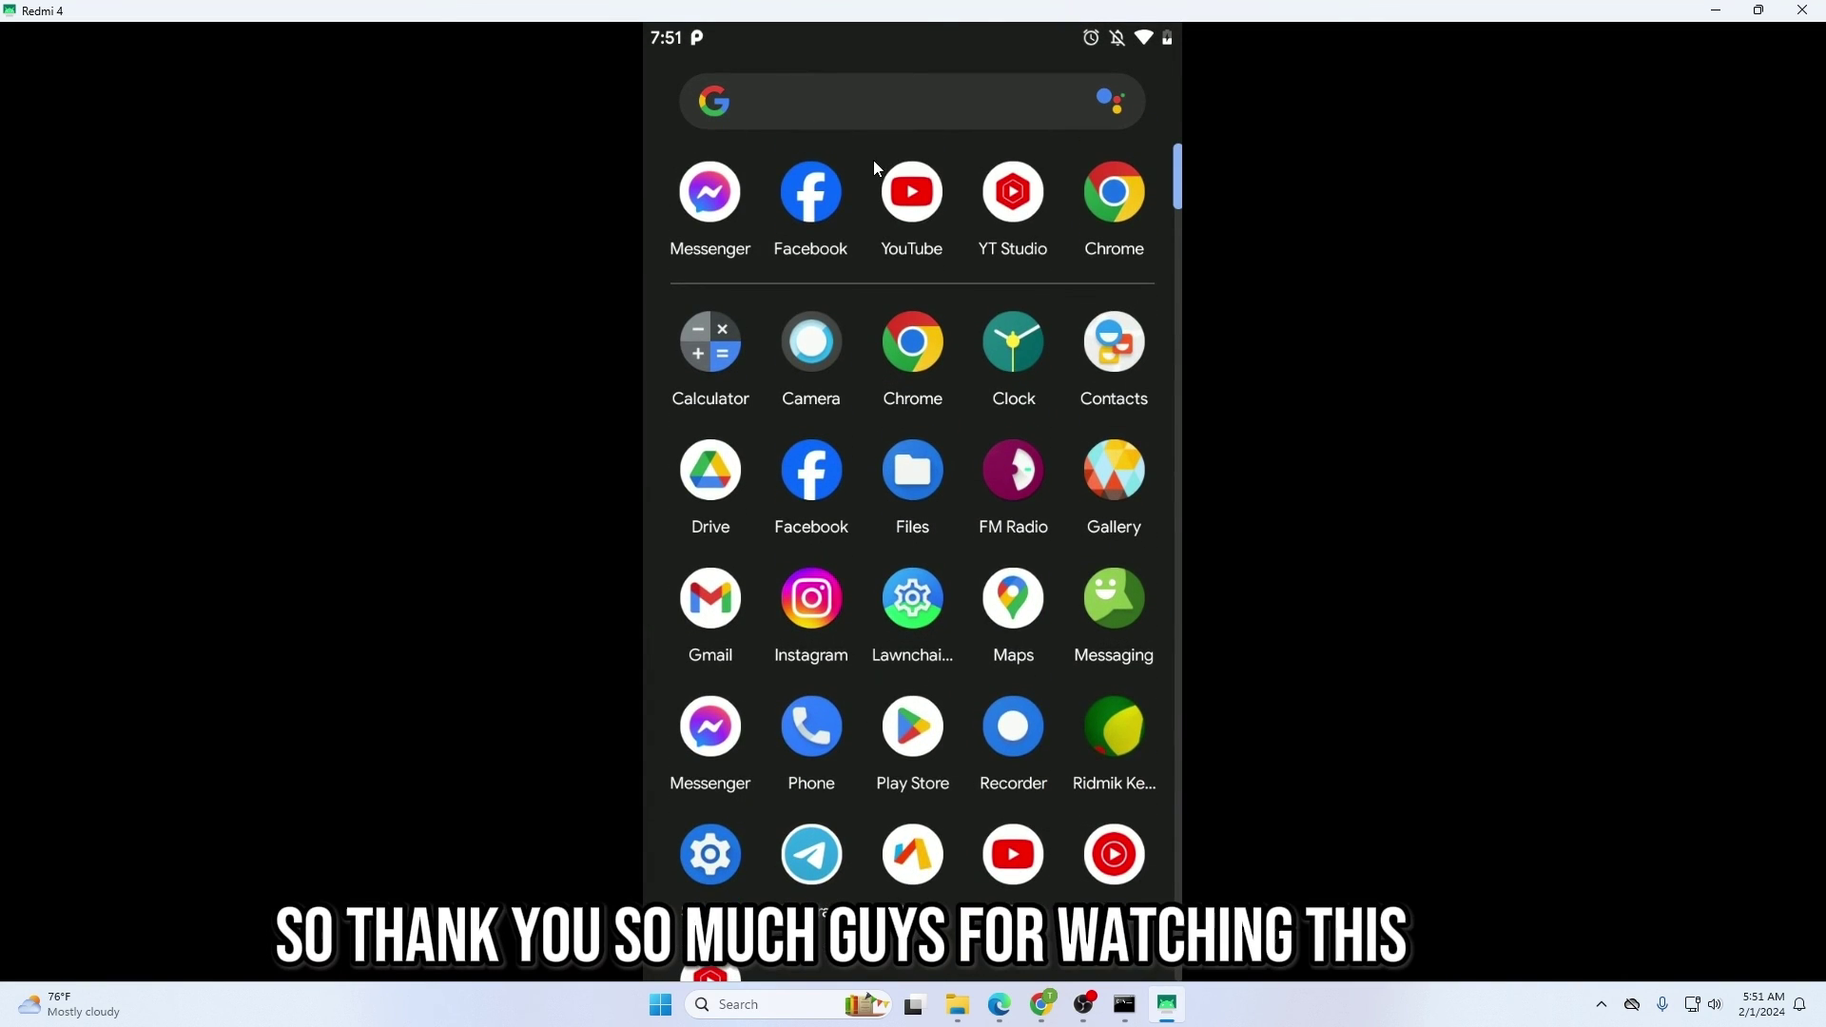